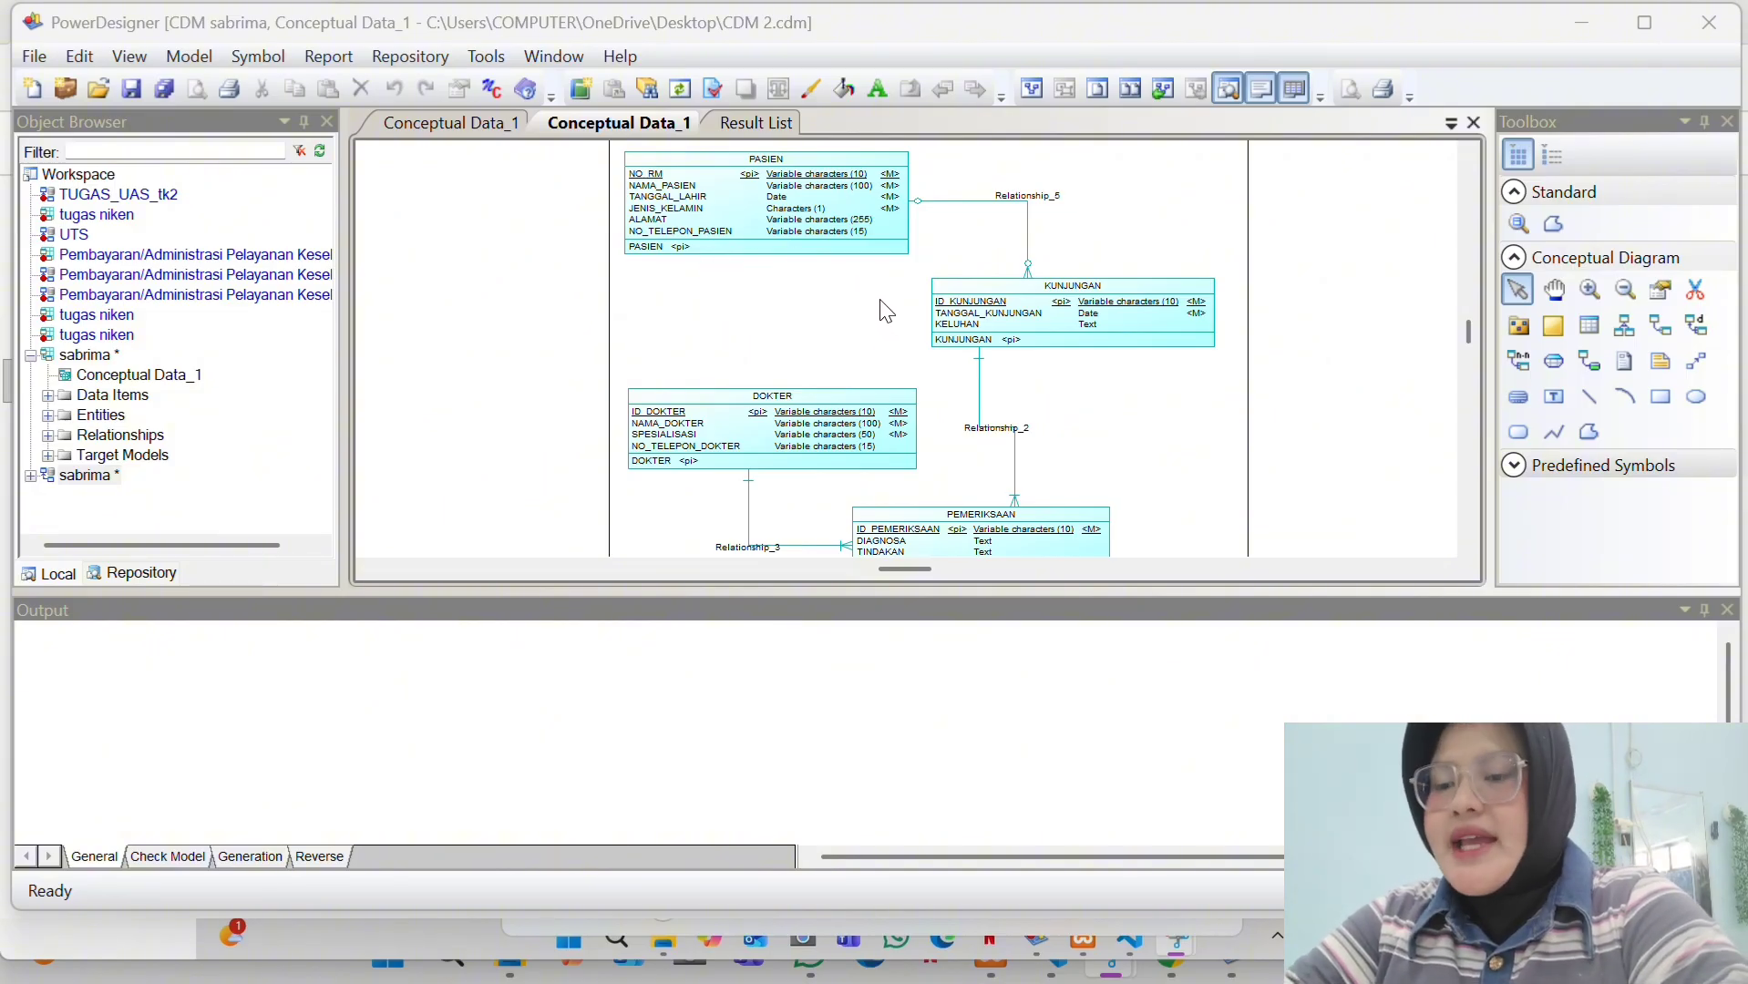
- Review the PASIEN entity's attribute list in its properties and accept them
scroll(881, 300, "down", 1)
scroll(881, 301, "up", 2)
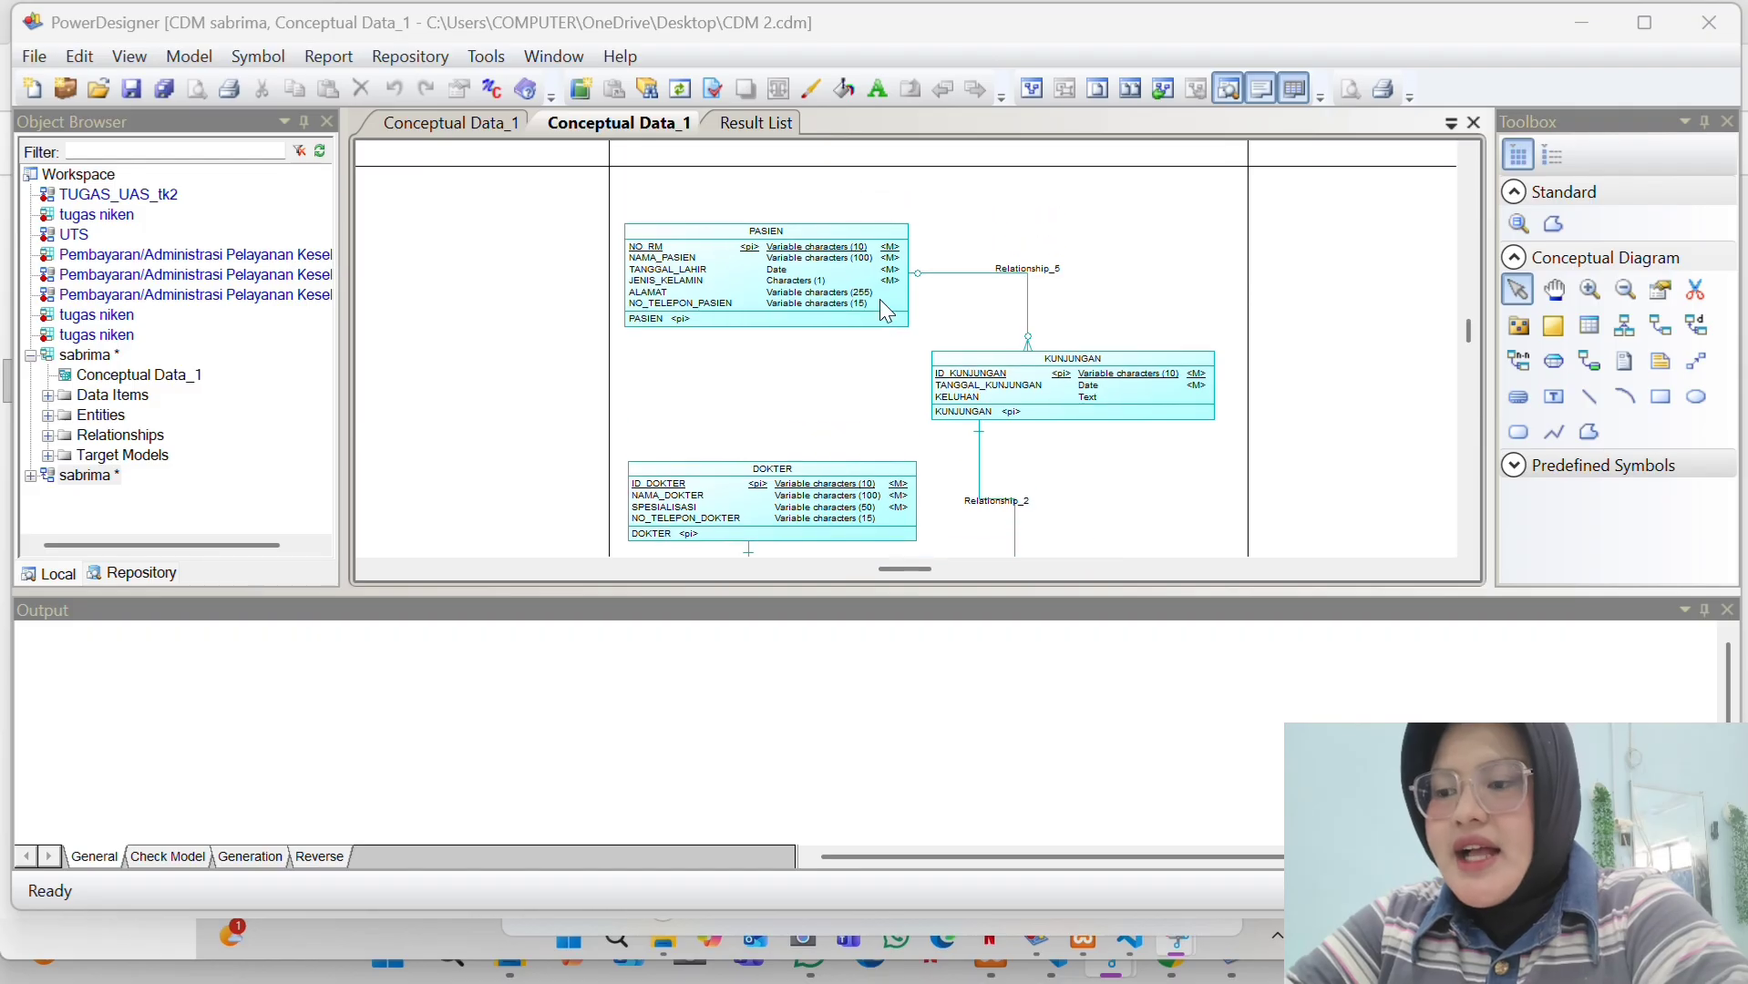
scroll(880, 300, "down", 1)
scroll(886, 311, "up", 3)
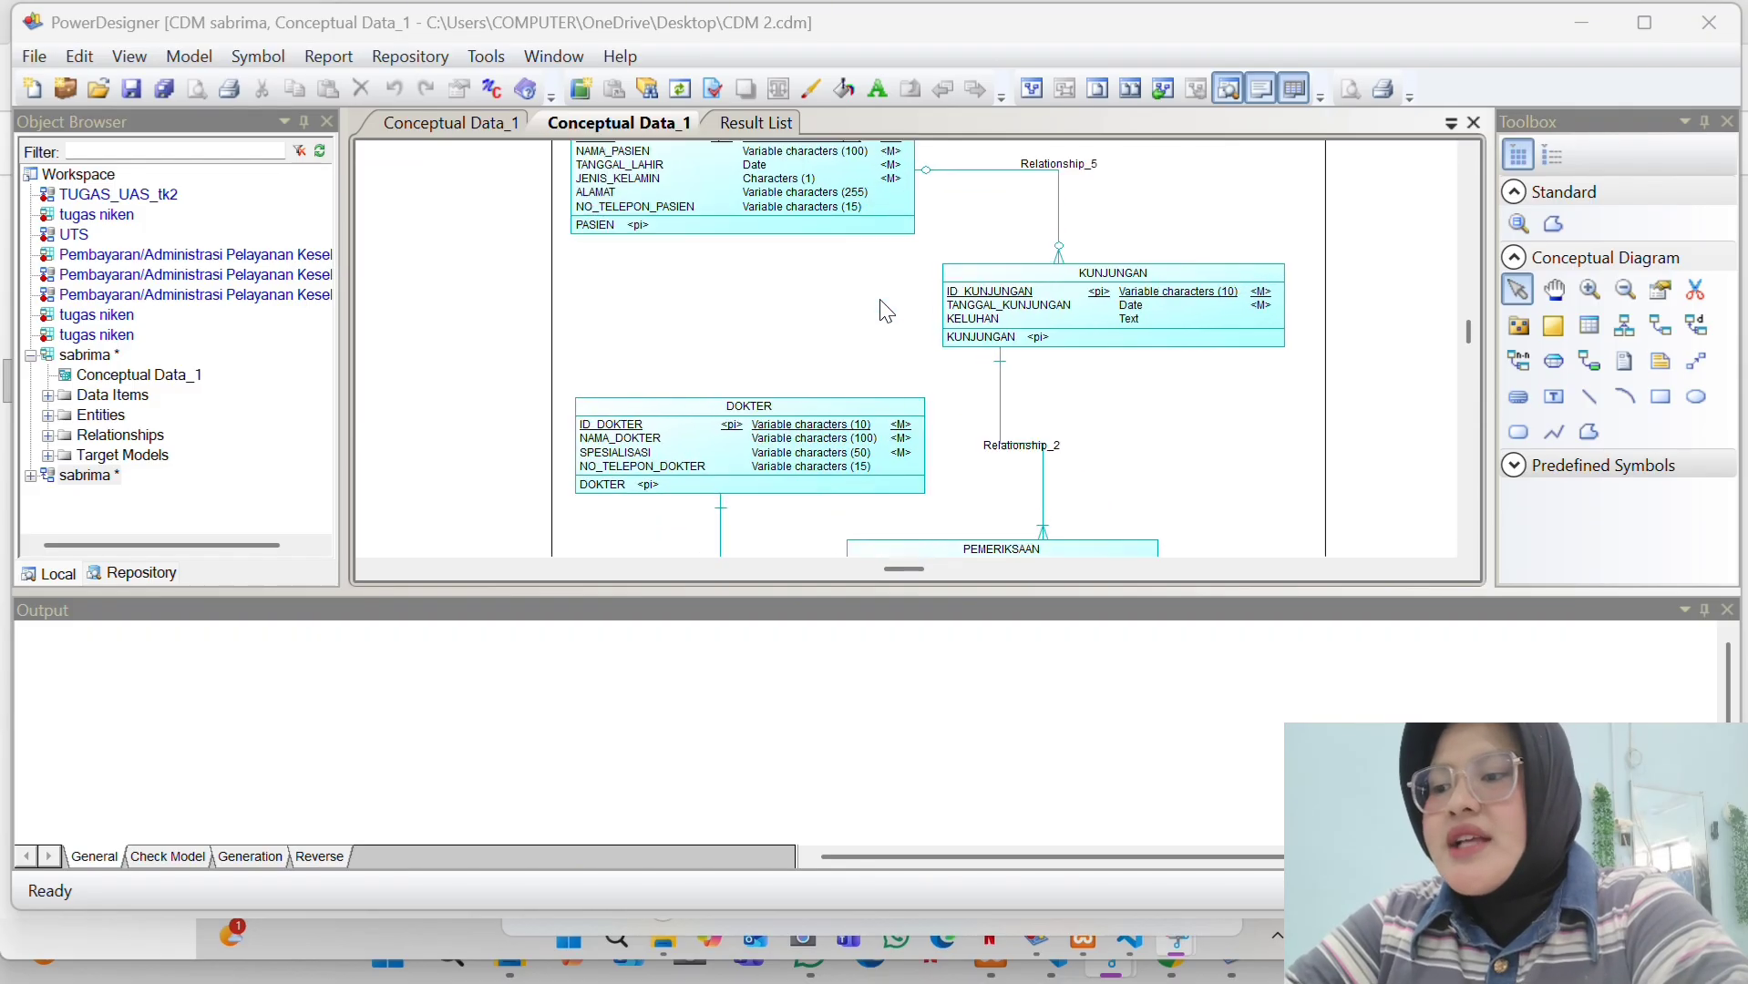
scroll(880, 302, "down", 1)
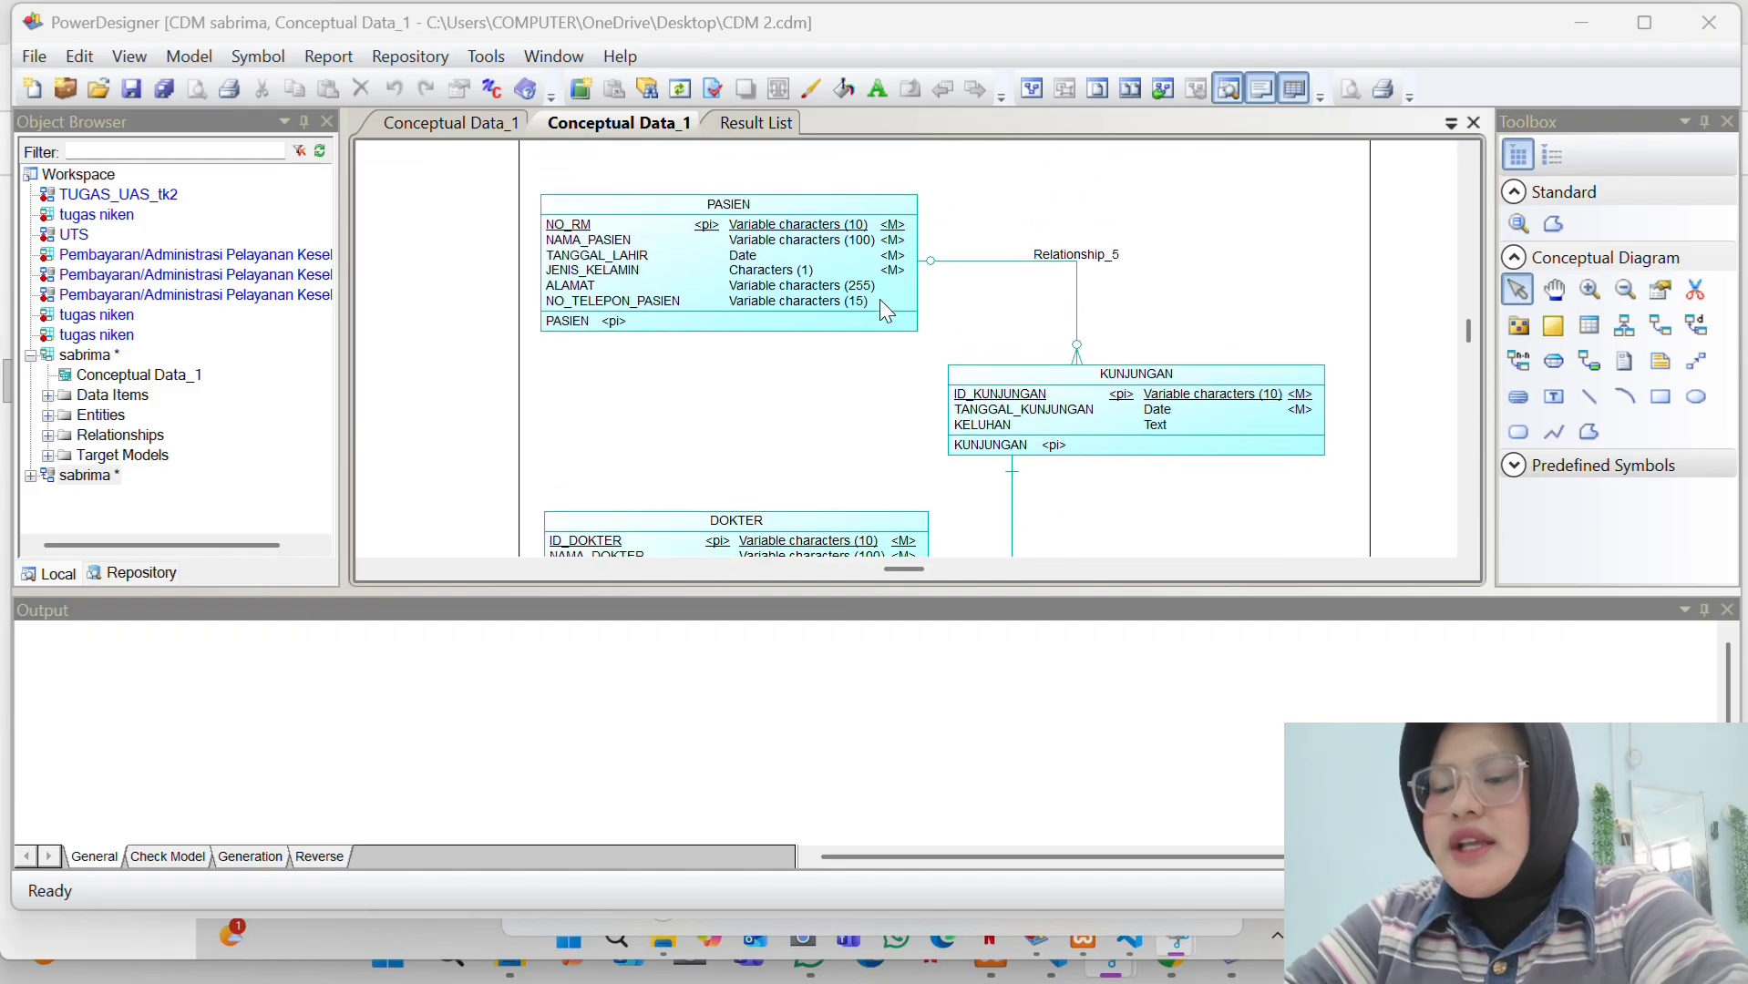
scroll(887, 311, "up", 1)
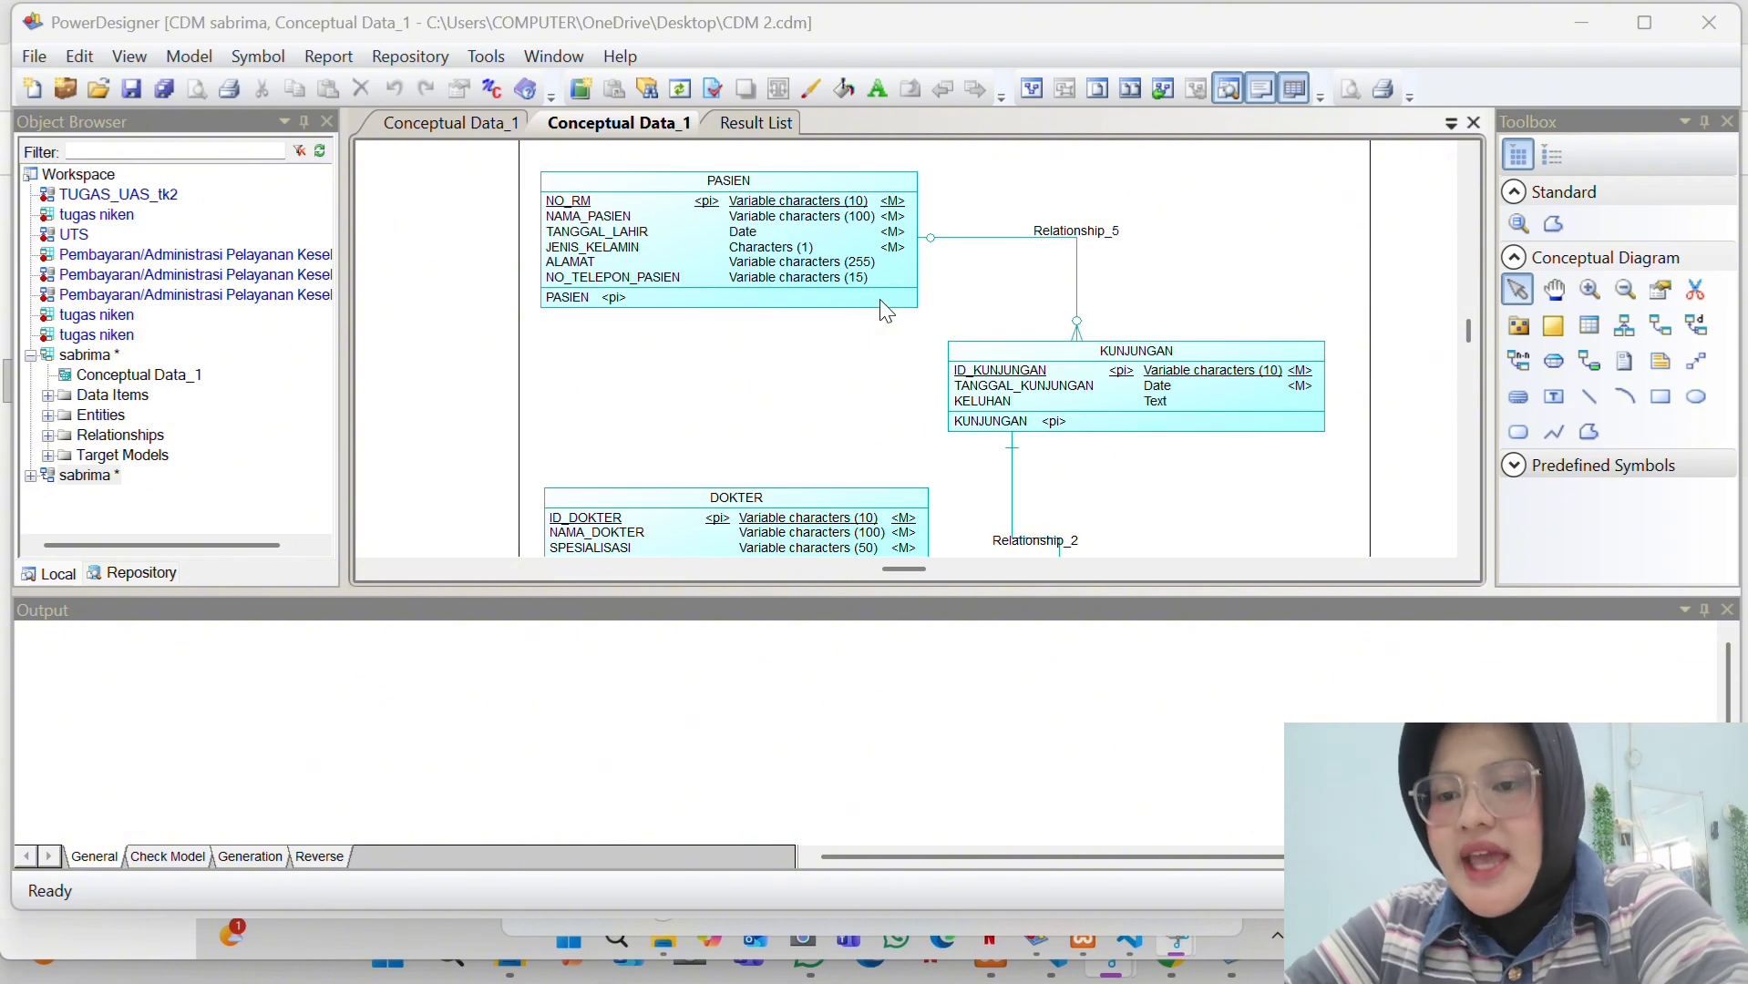
scroll(886, 310, "down", 4)
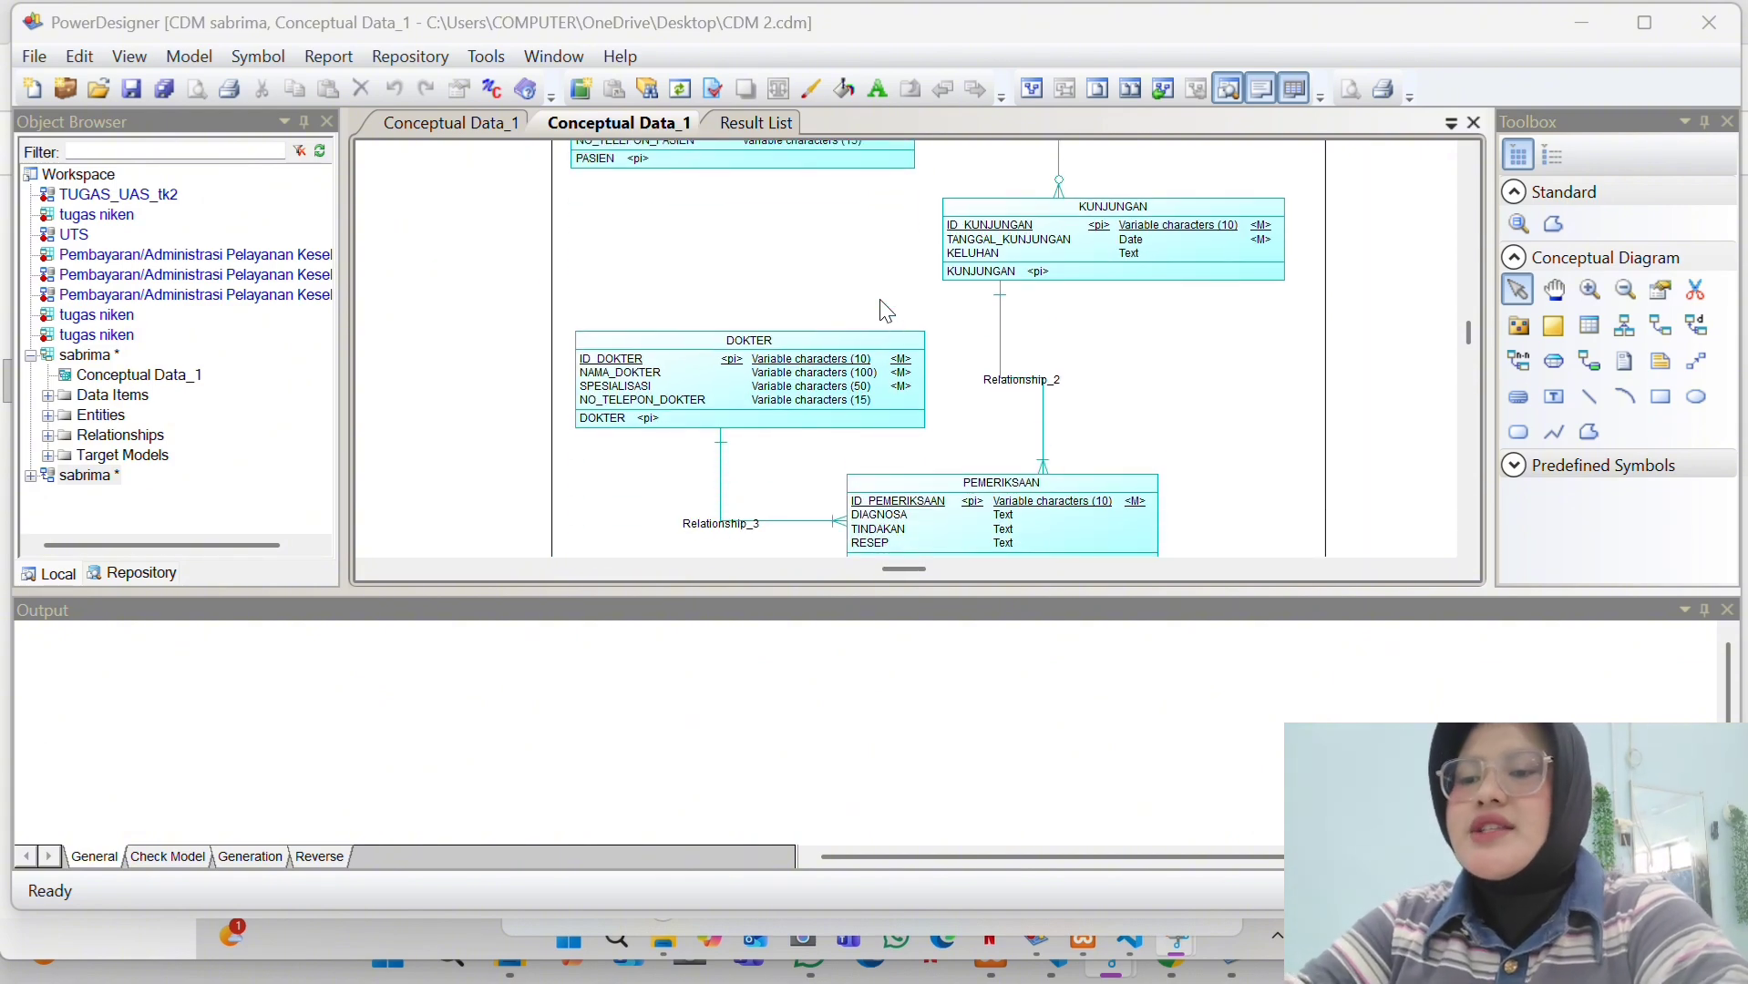
scroll(886, 311, "down", 2)
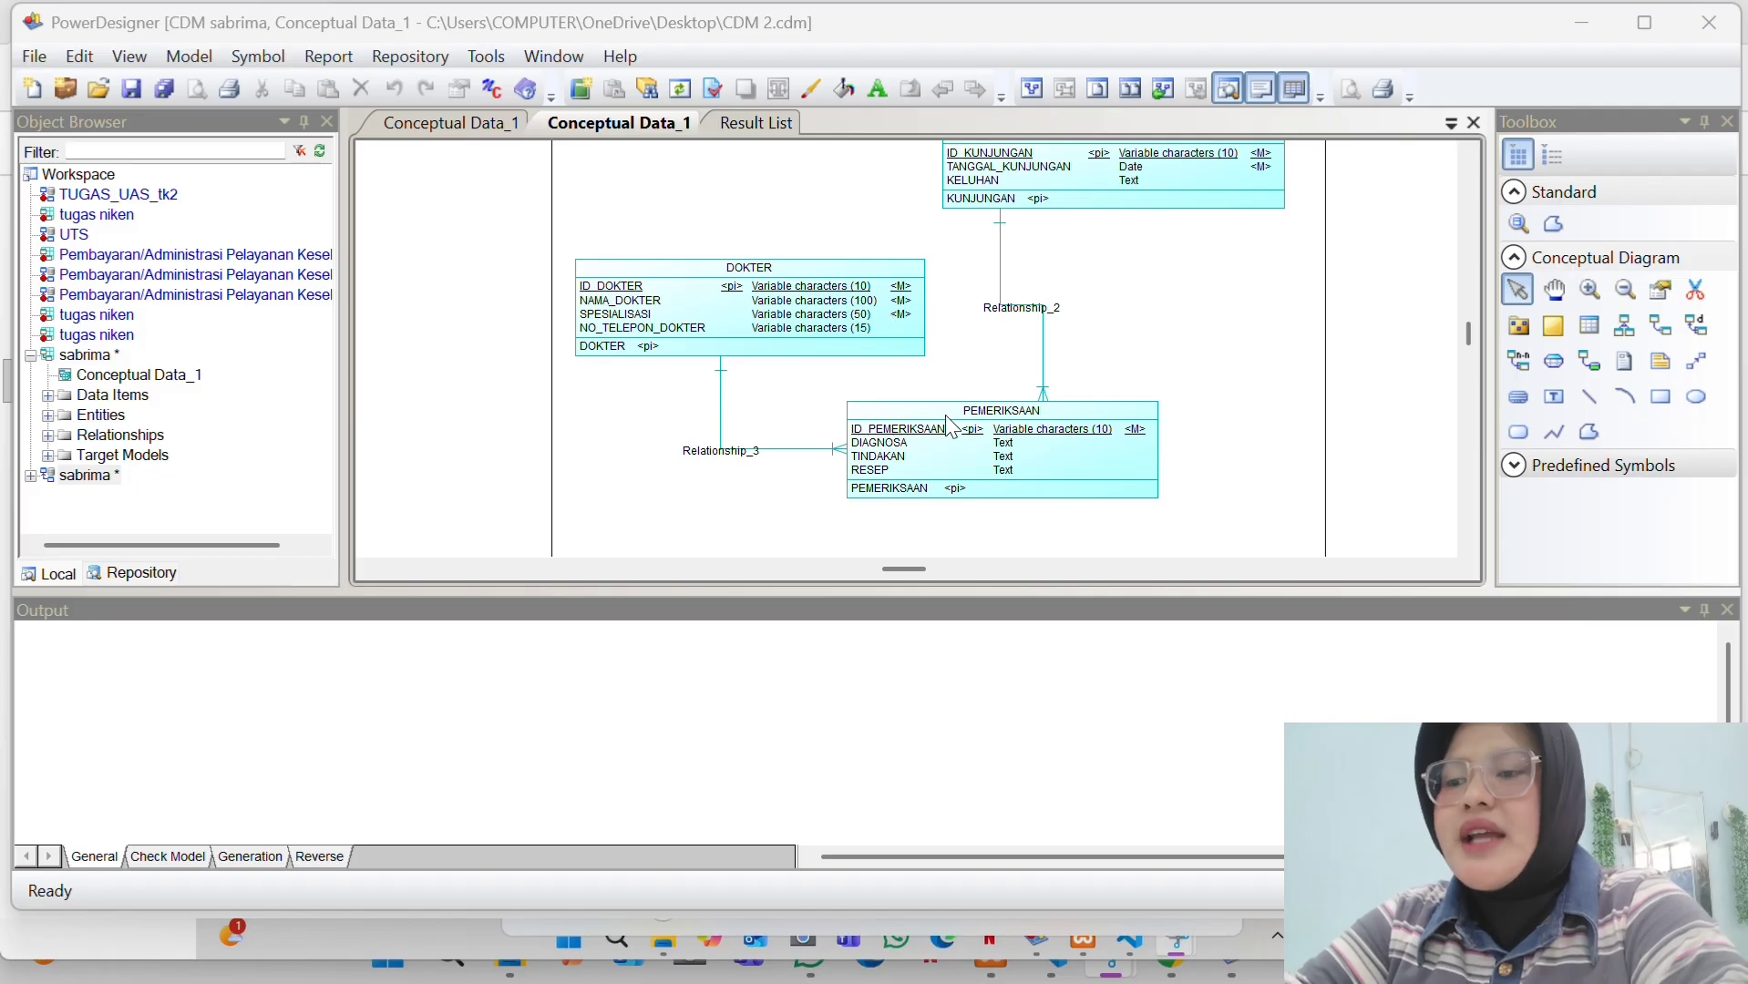
scroll(948, 422, "up", 6)
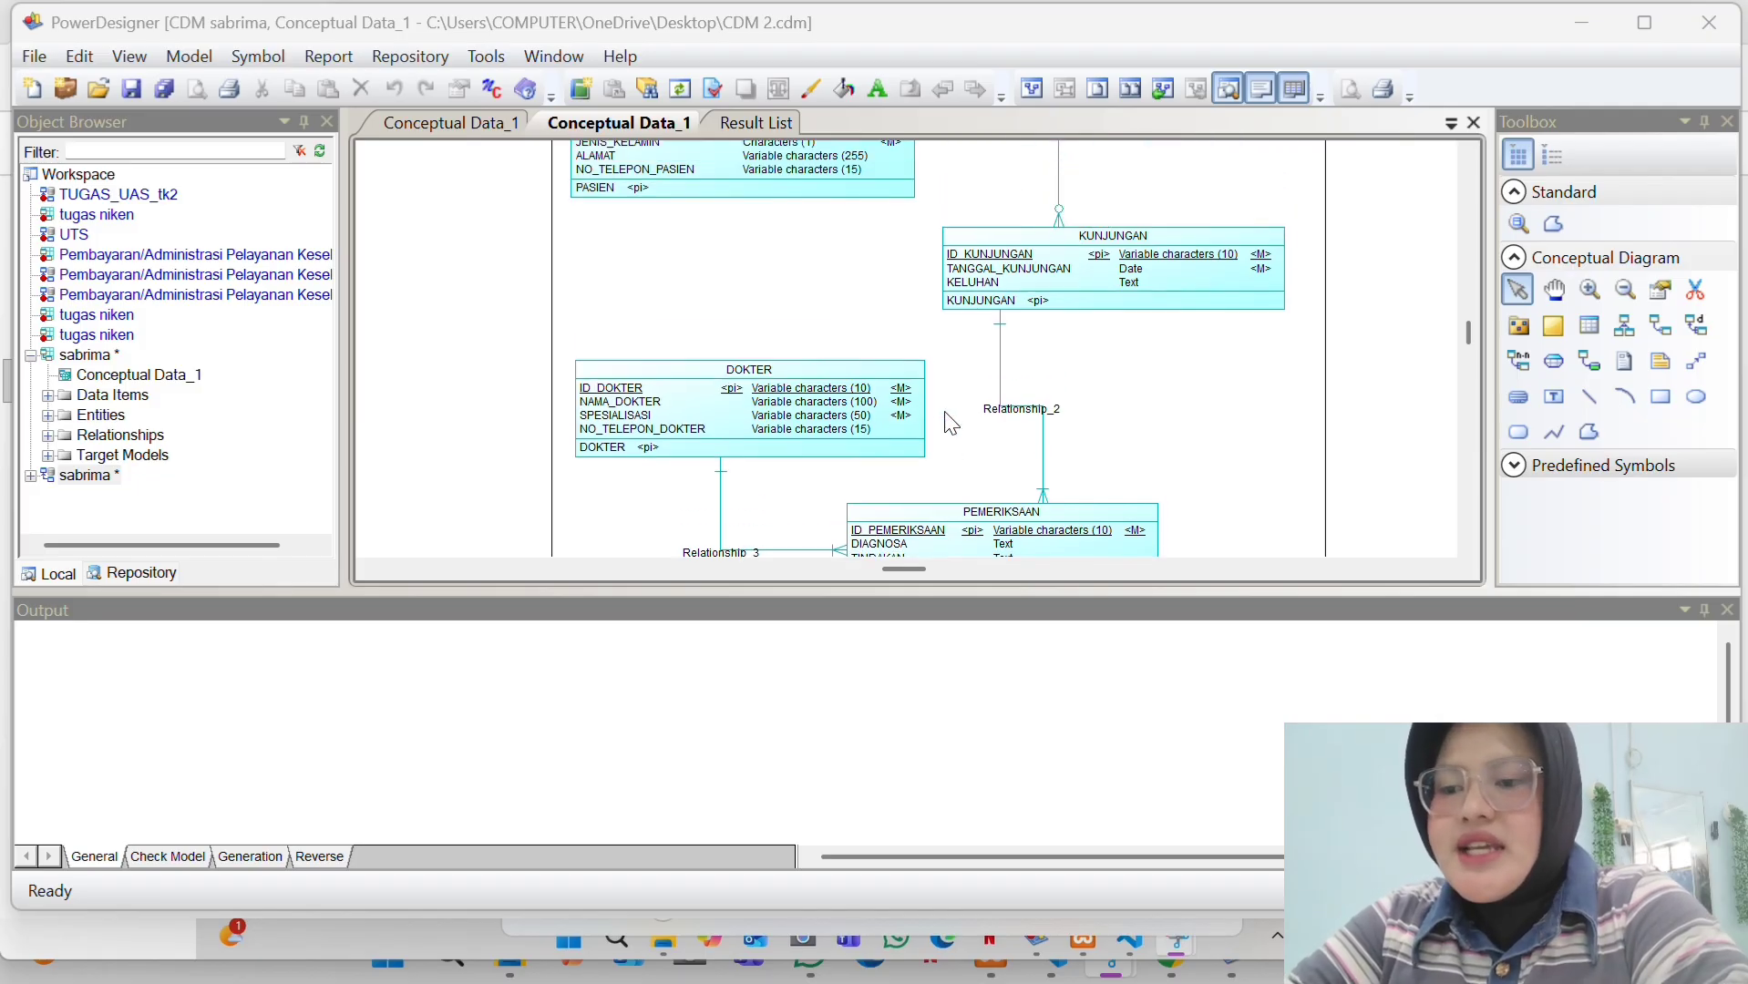
scroll(949, 424, "up", 1)
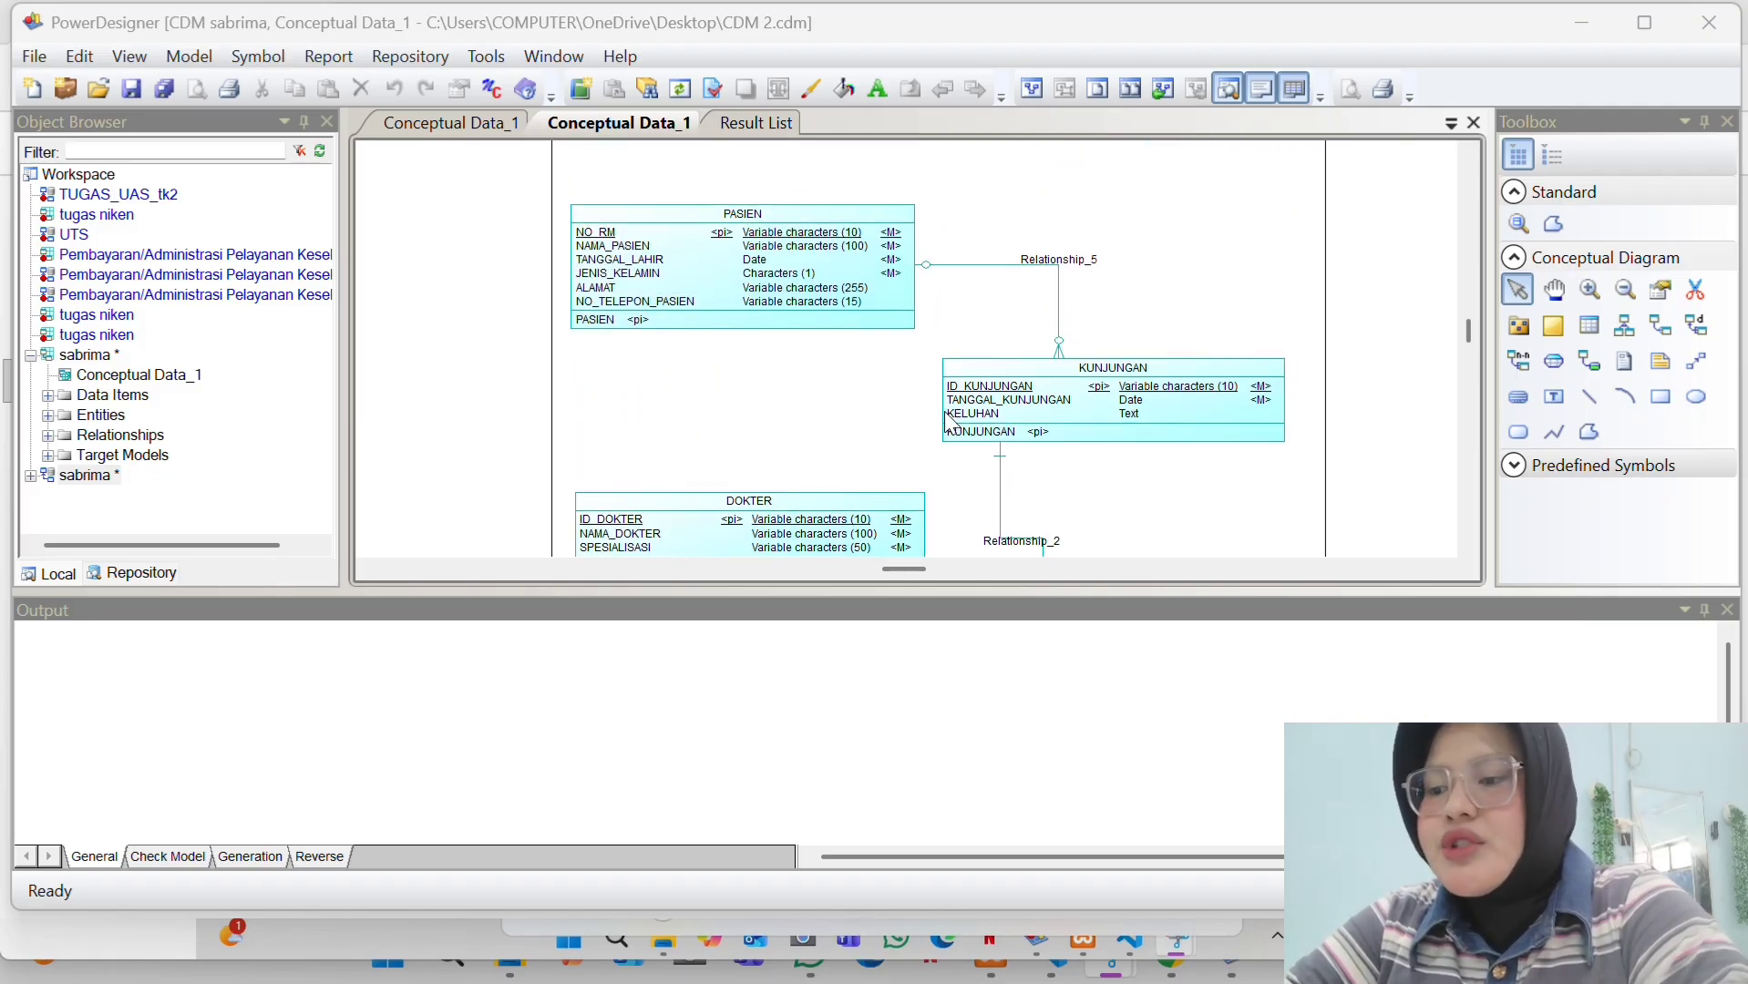
scroll(948, 421, "down", 1)
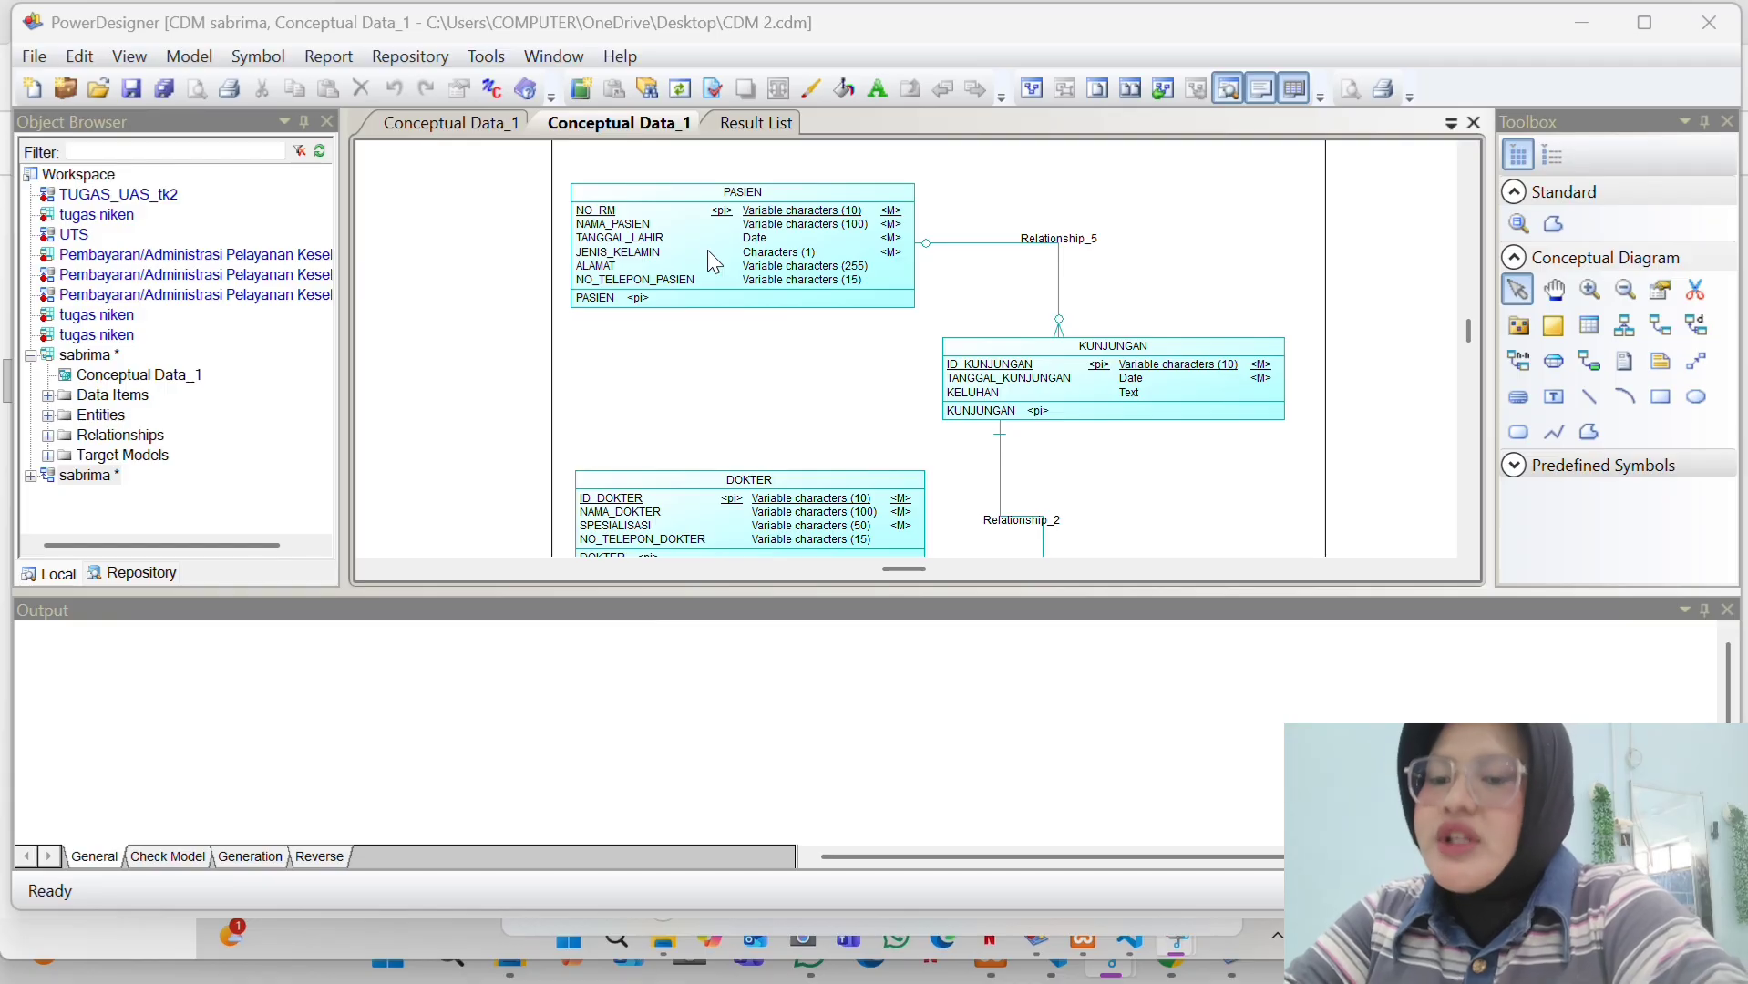
scroll(709, 252, "down", 3)
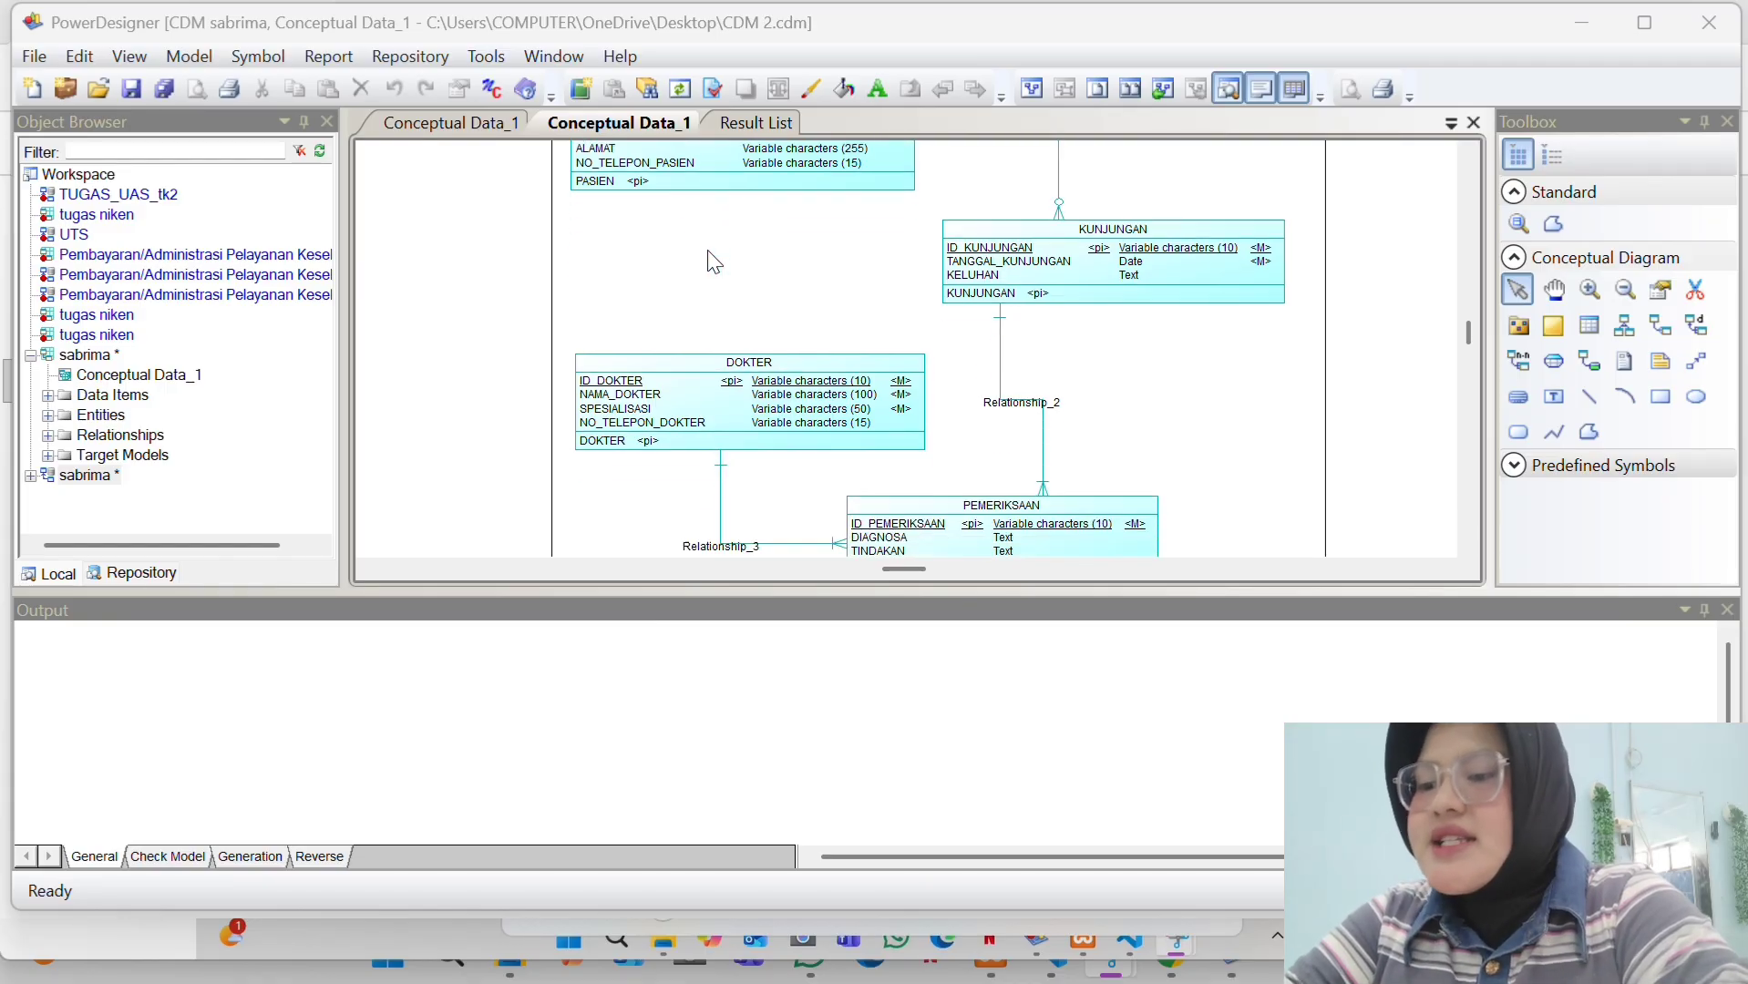
scroll(713, 262, "up", 3)
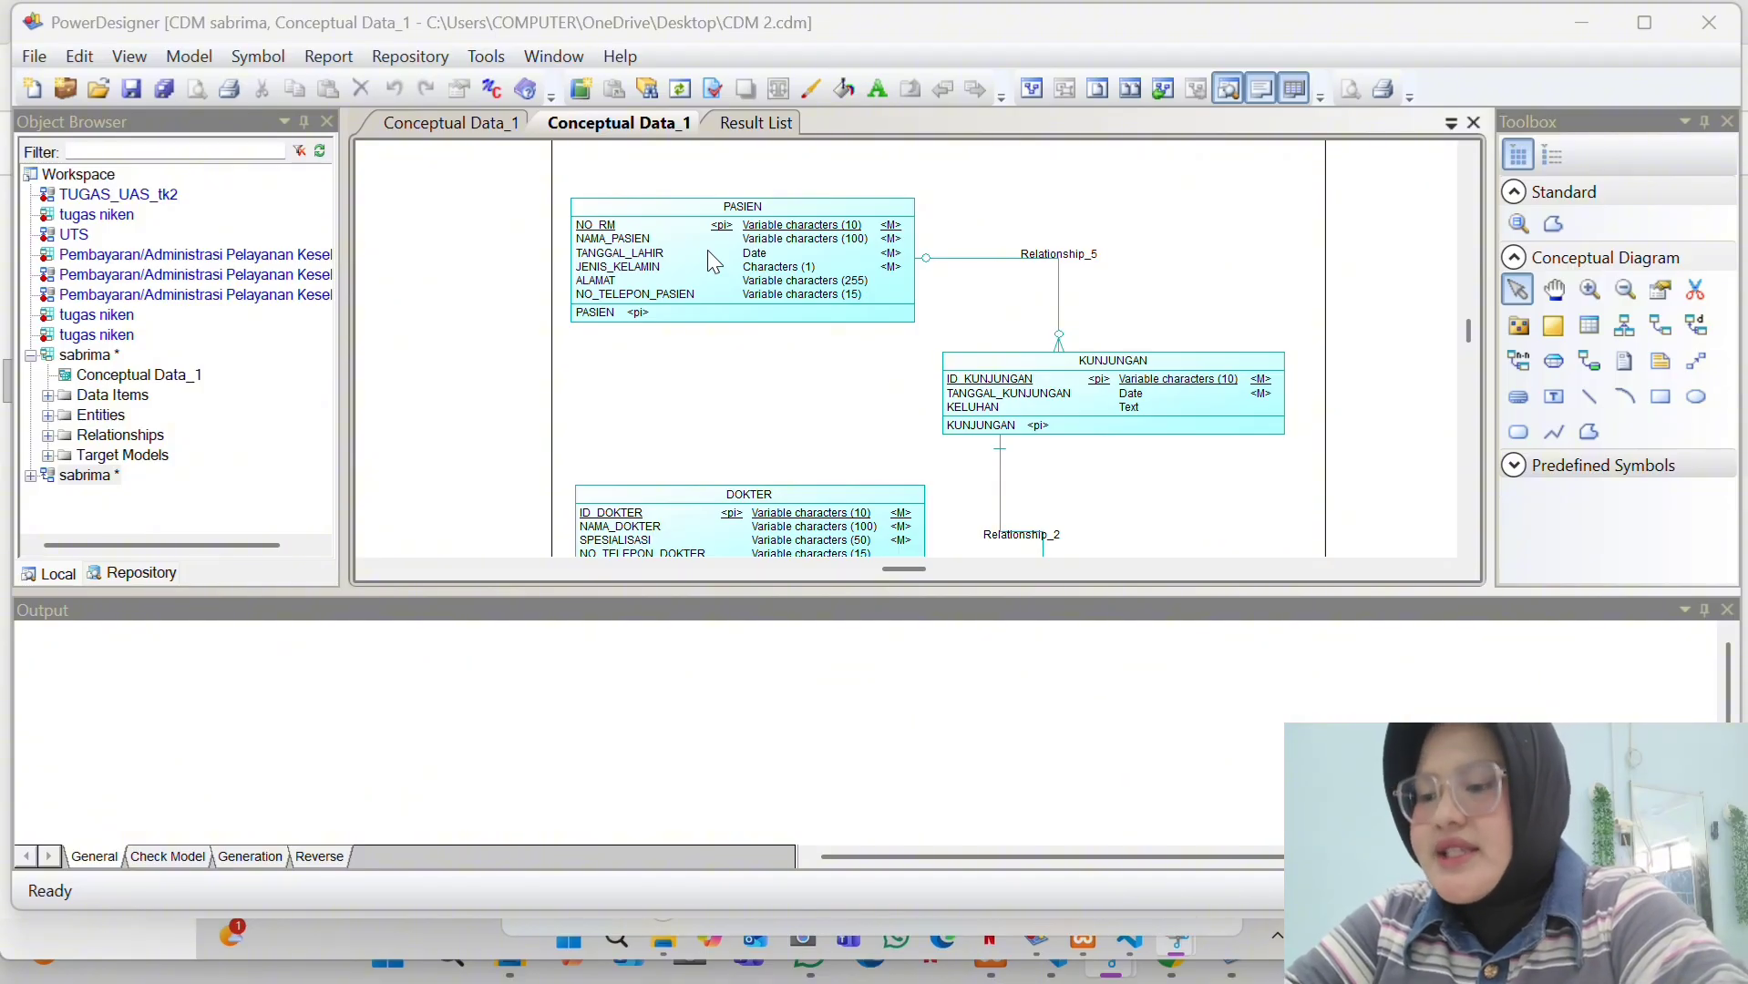
scroll(708, 251, "down", 3)
scroll(714, 262, "up", 3)
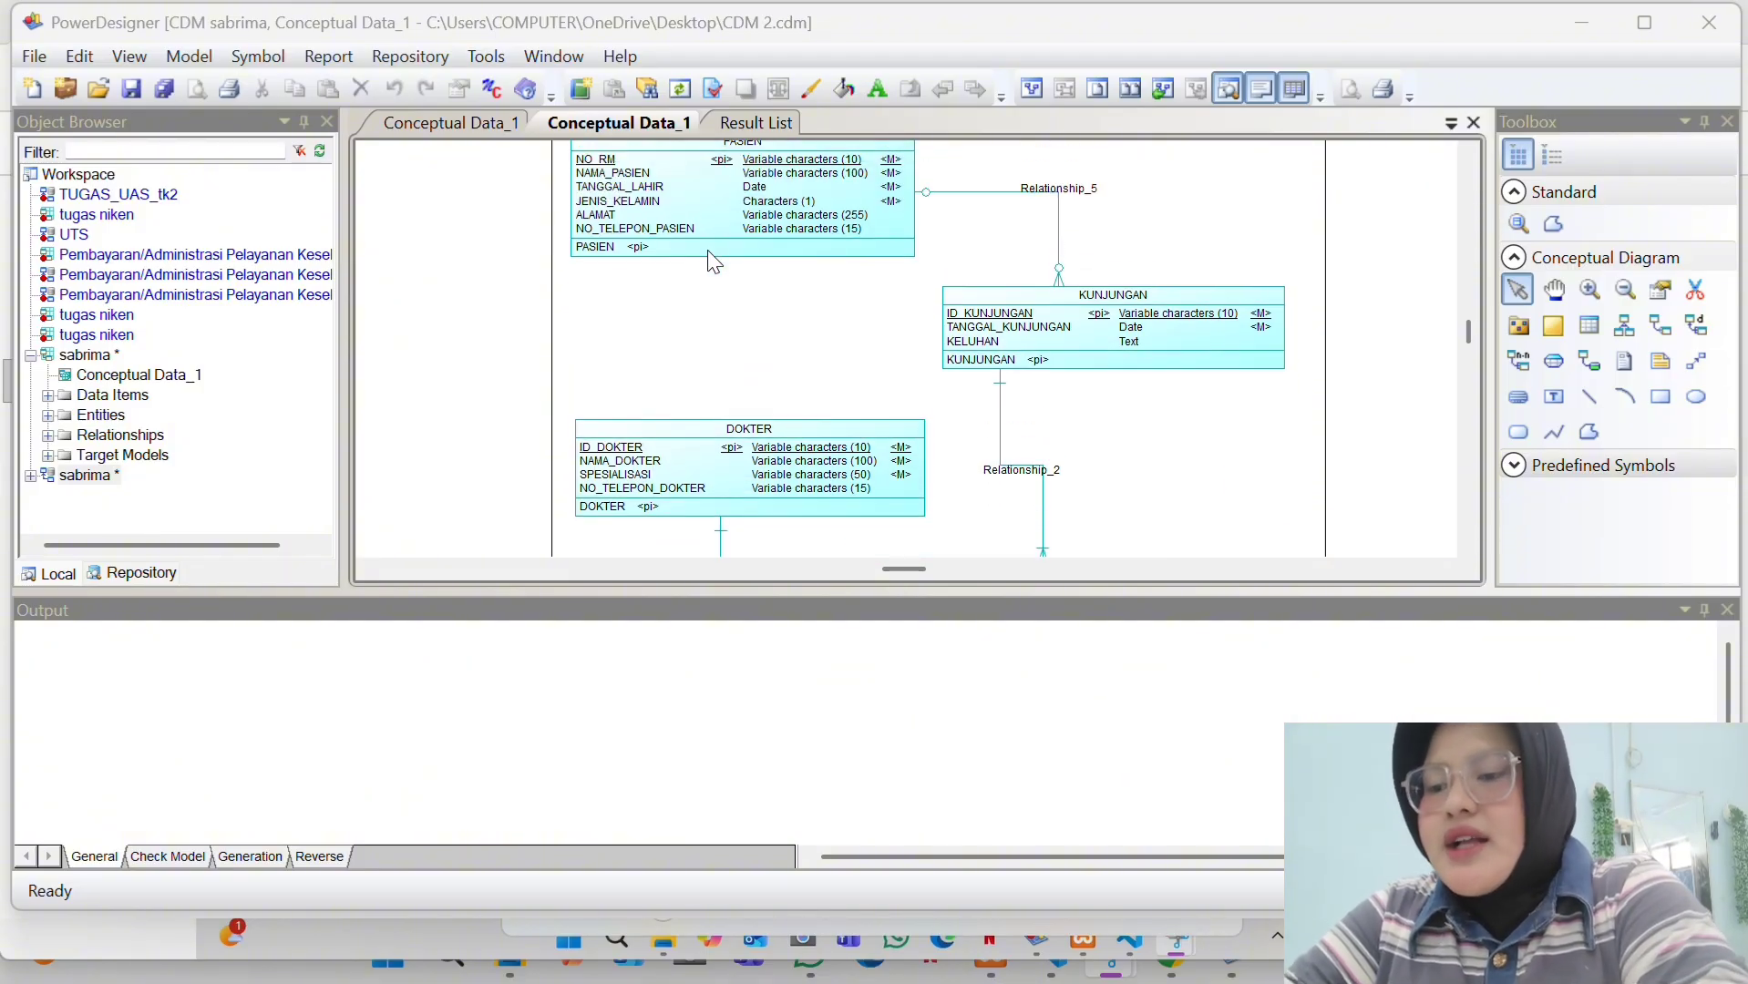
scroll(714, 262, "up", 2)
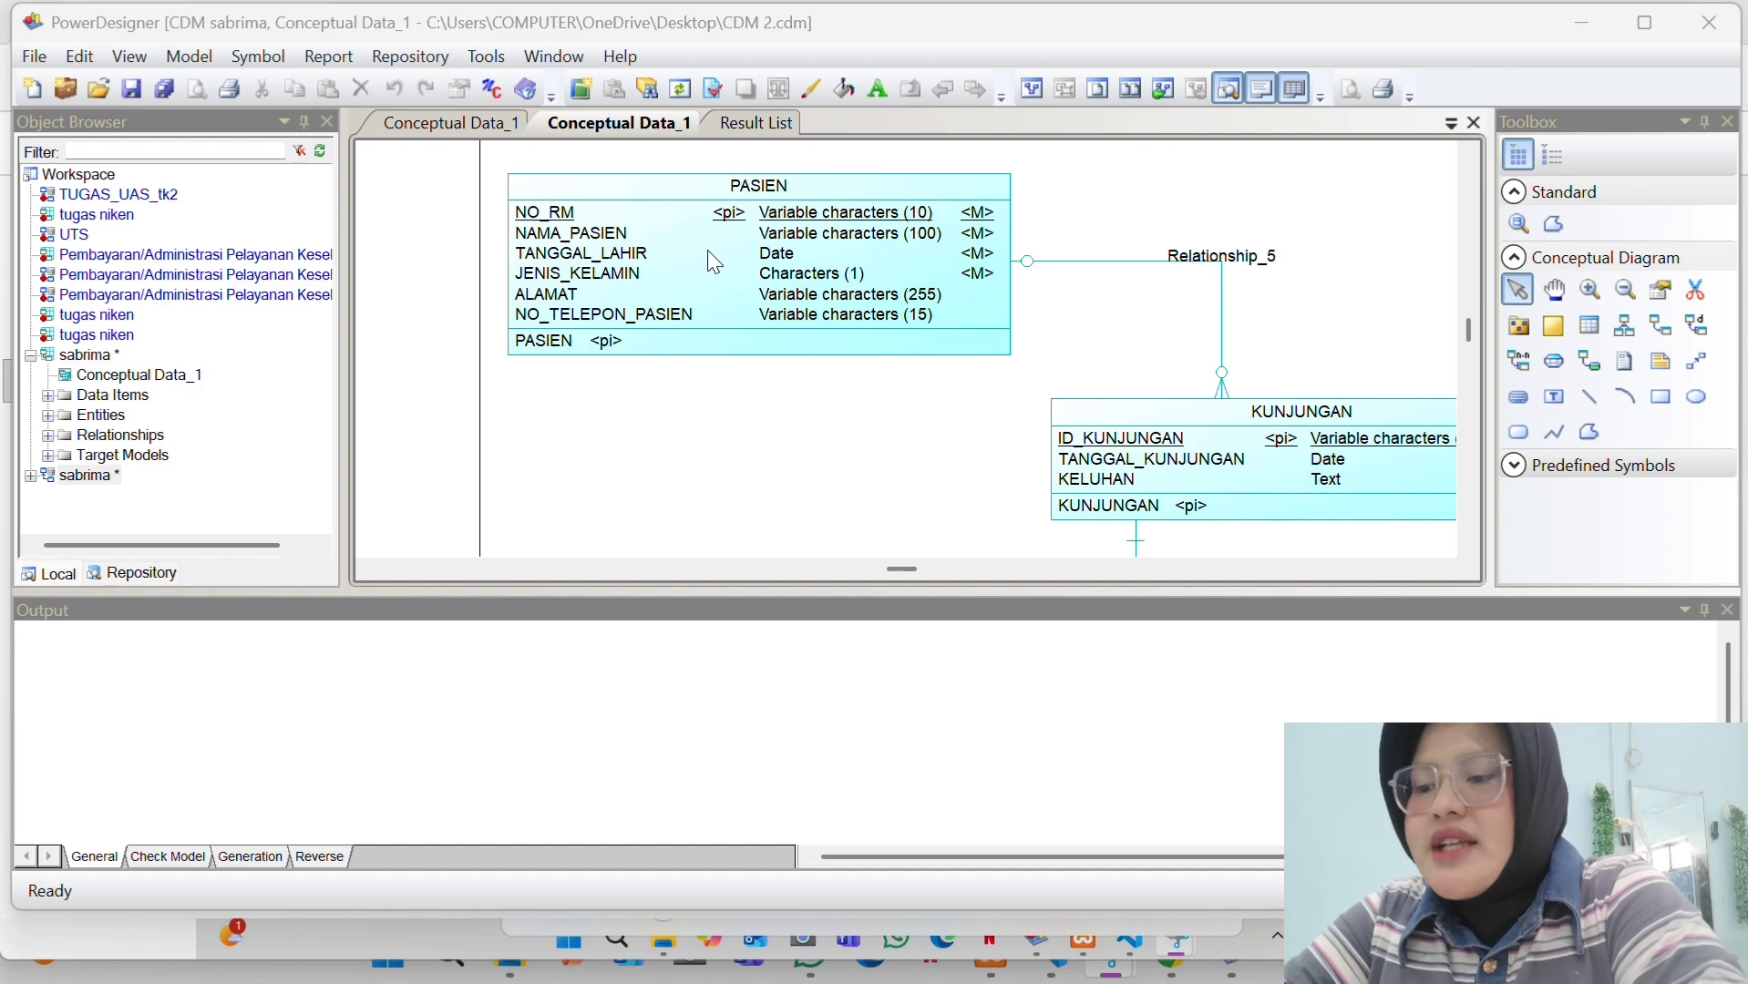
scroll(707, 249, "up", 1)
left_click(707, 265)
double_click(708, 266)
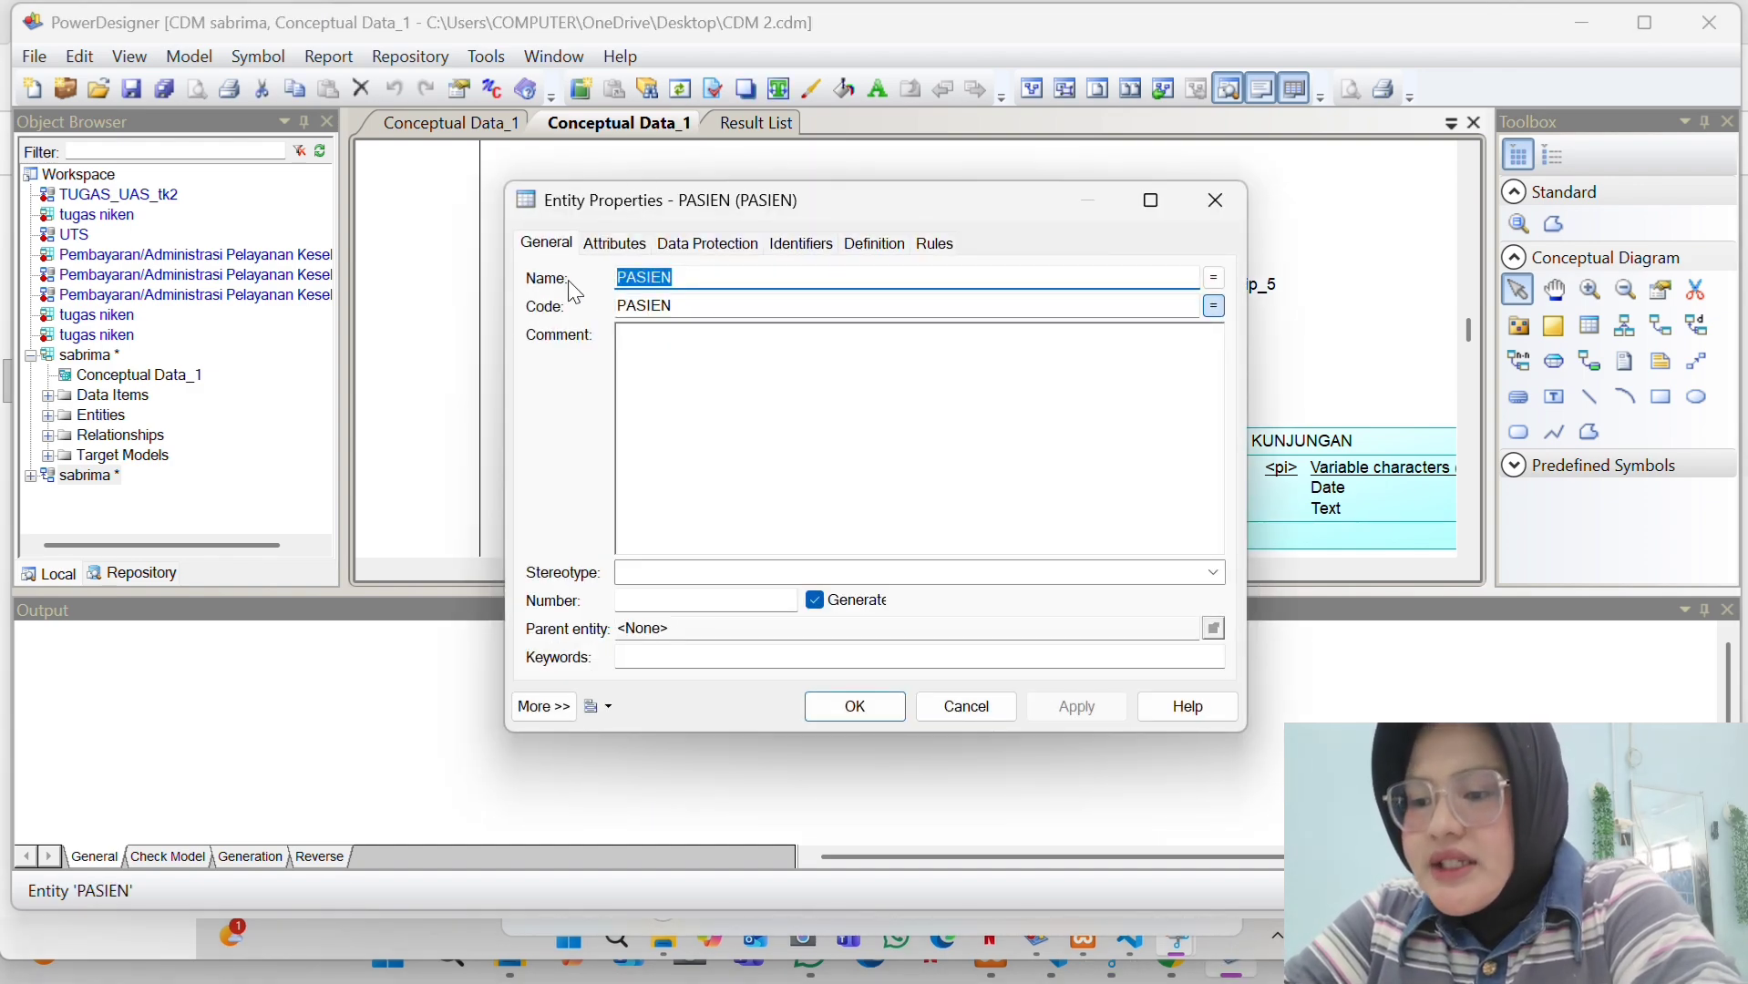
left_click(620, 244)
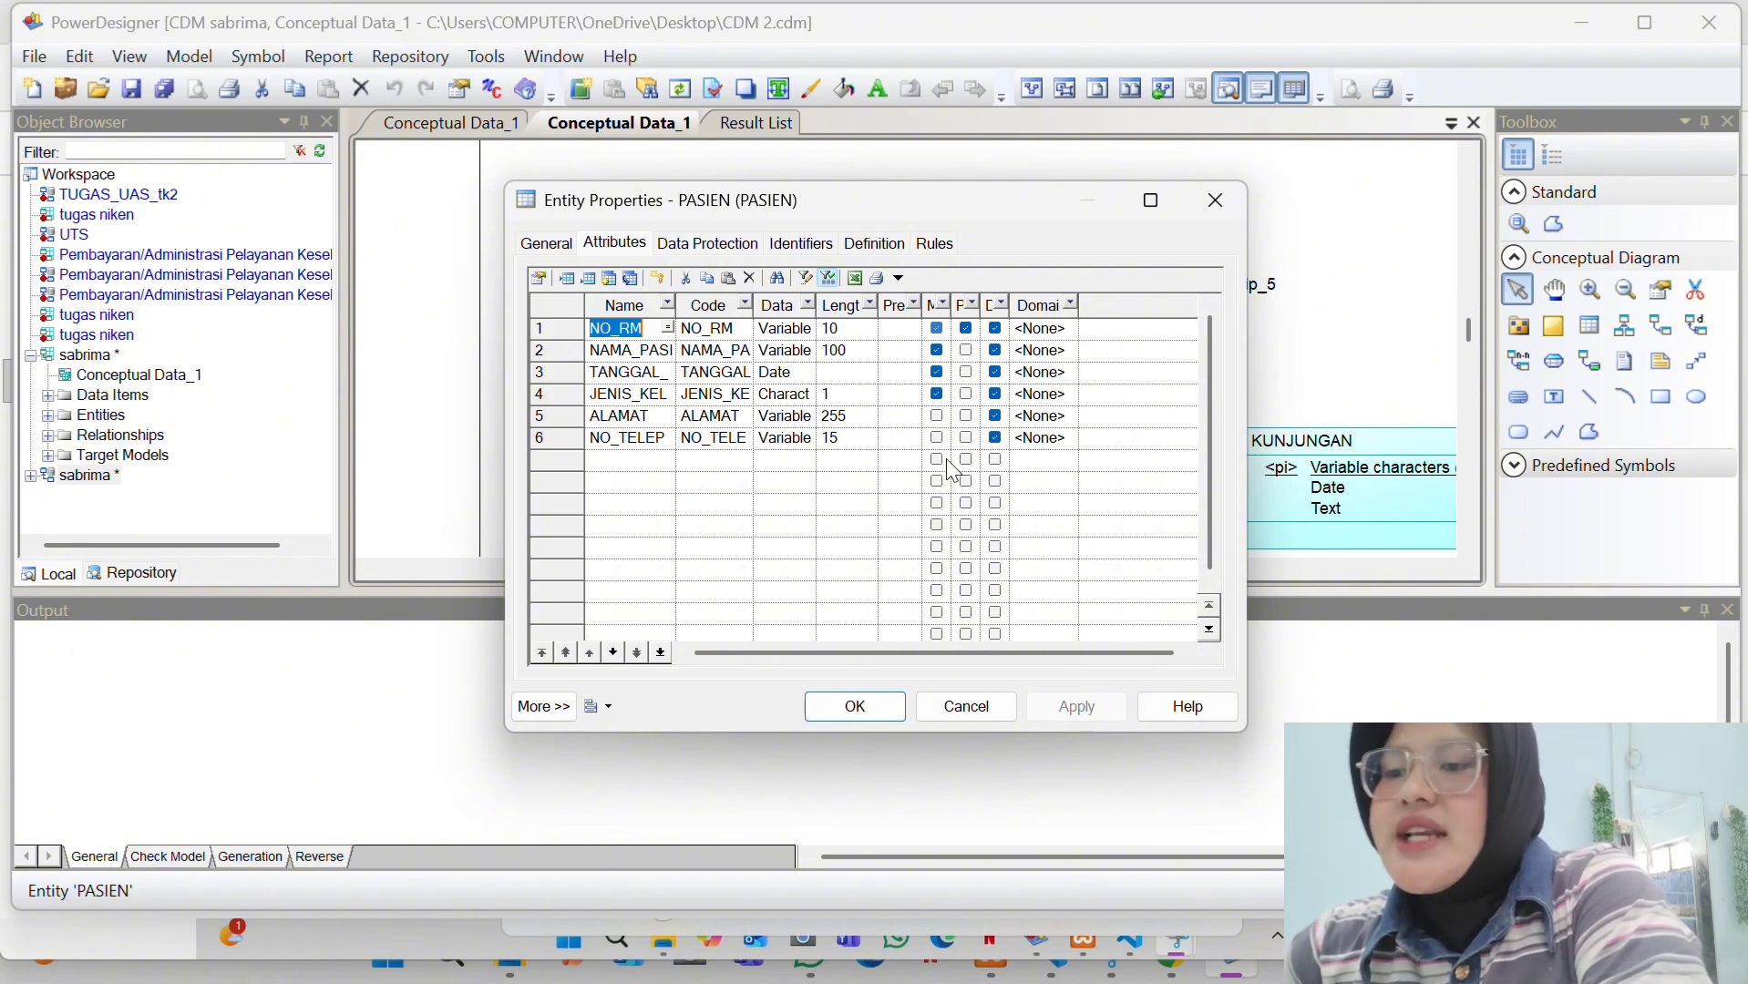
left_click(835, 704)
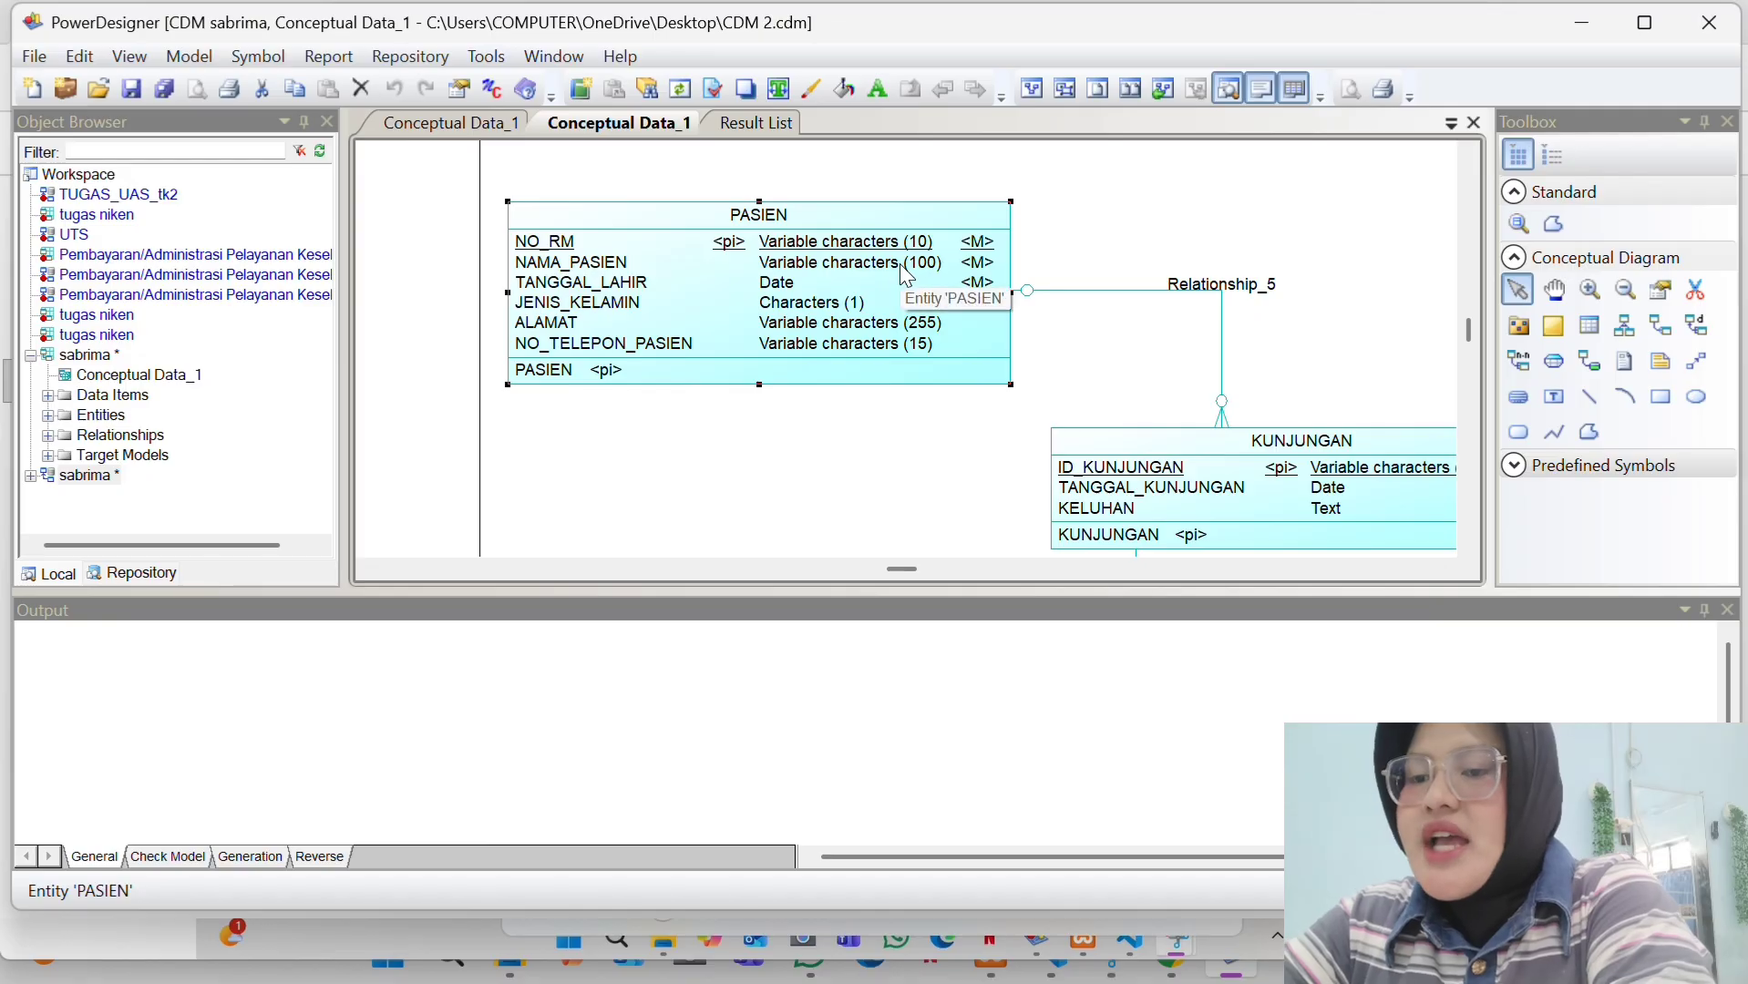
- Review and edit the KUNJUNGAN entity's attribute names, including KELUHAN
scroll(1129, 317, "down", 3)
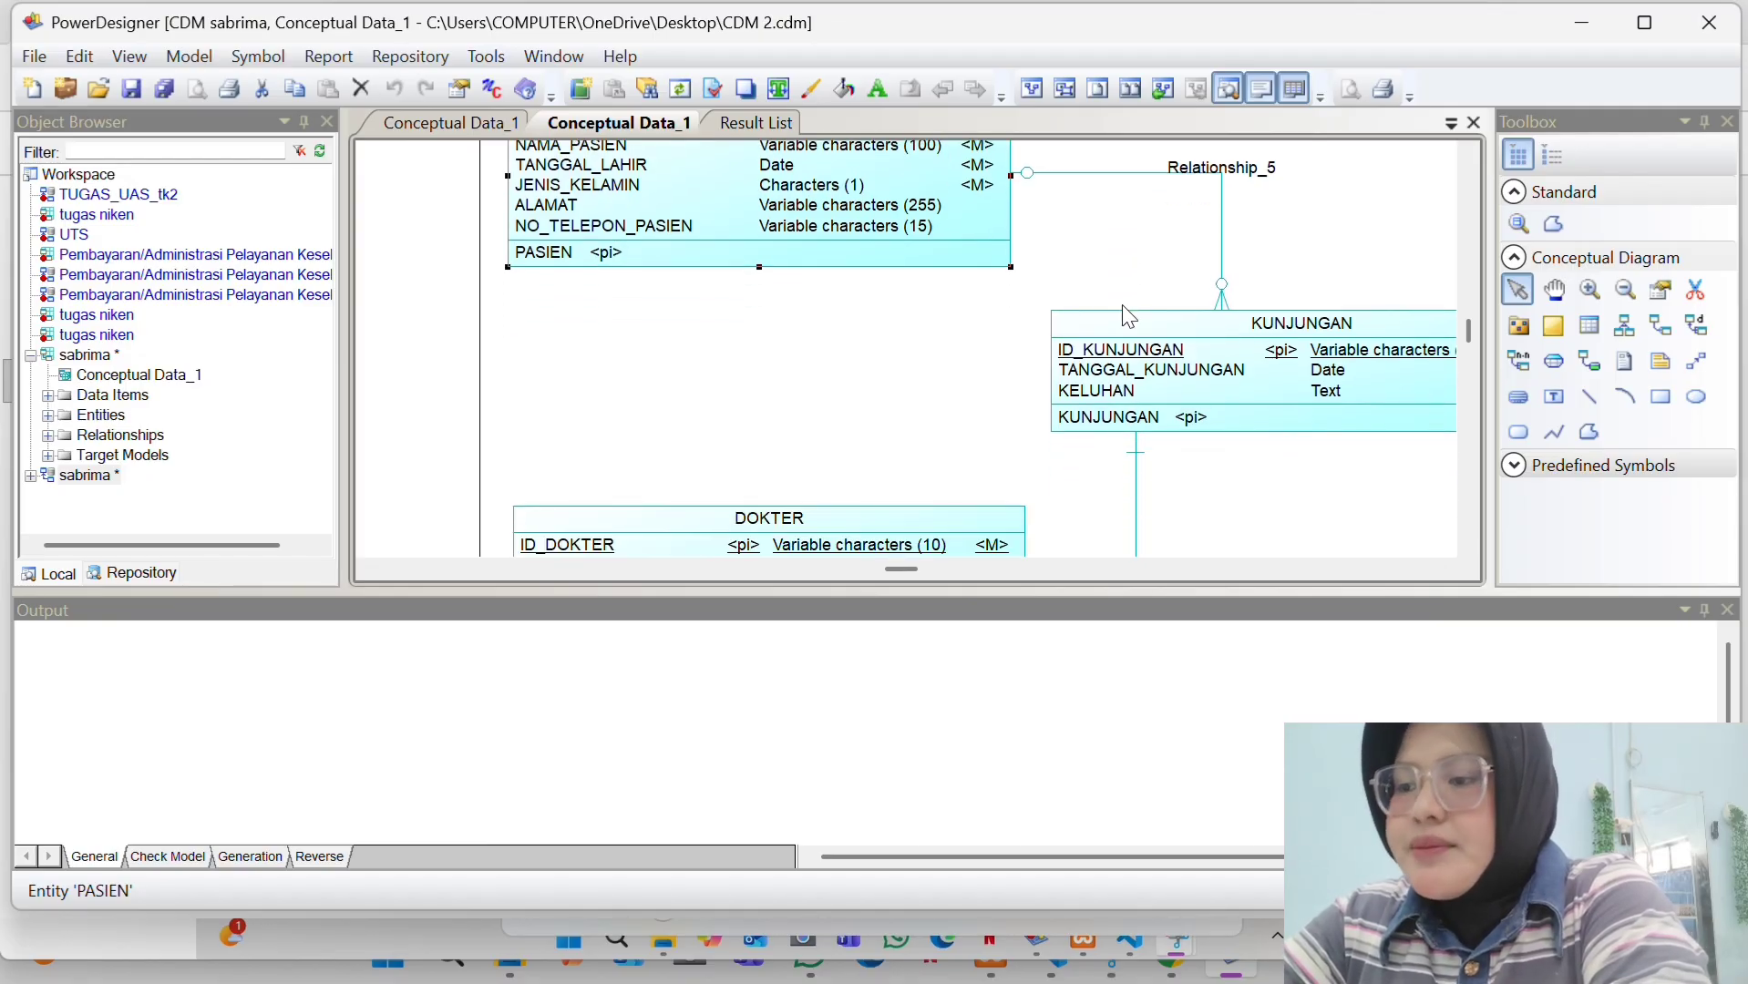
scroll(1124, 307, "down", 1)
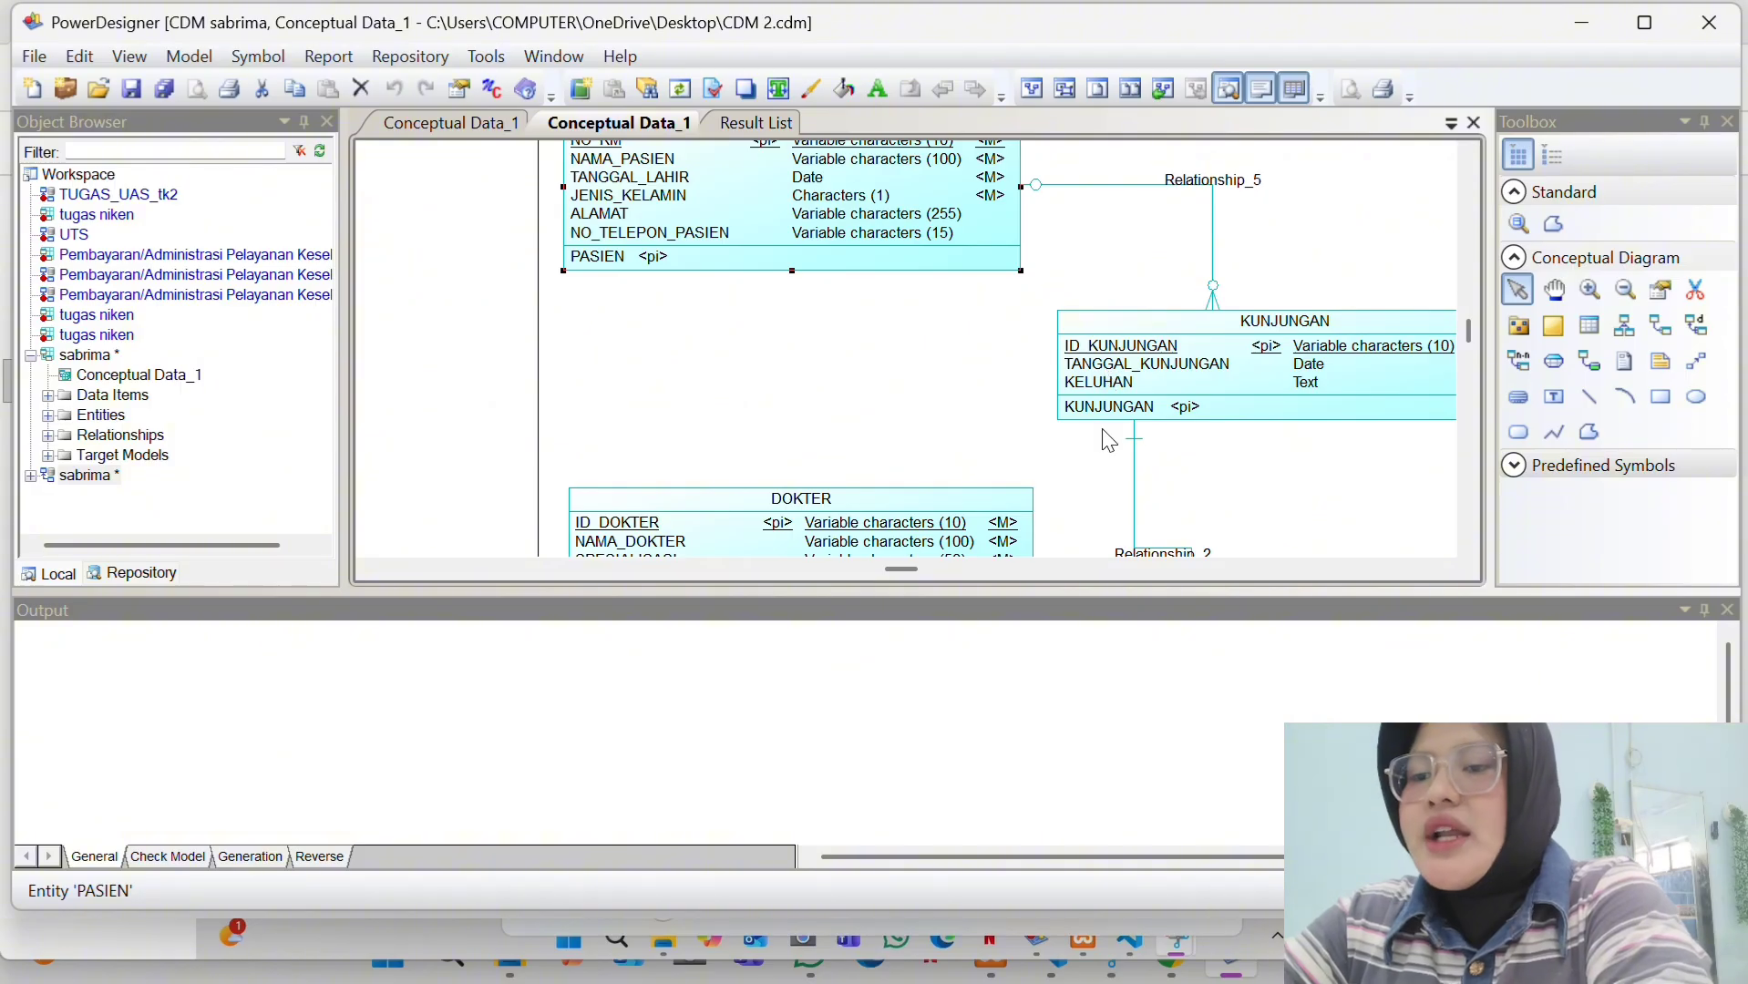
left_click(1443, 570)
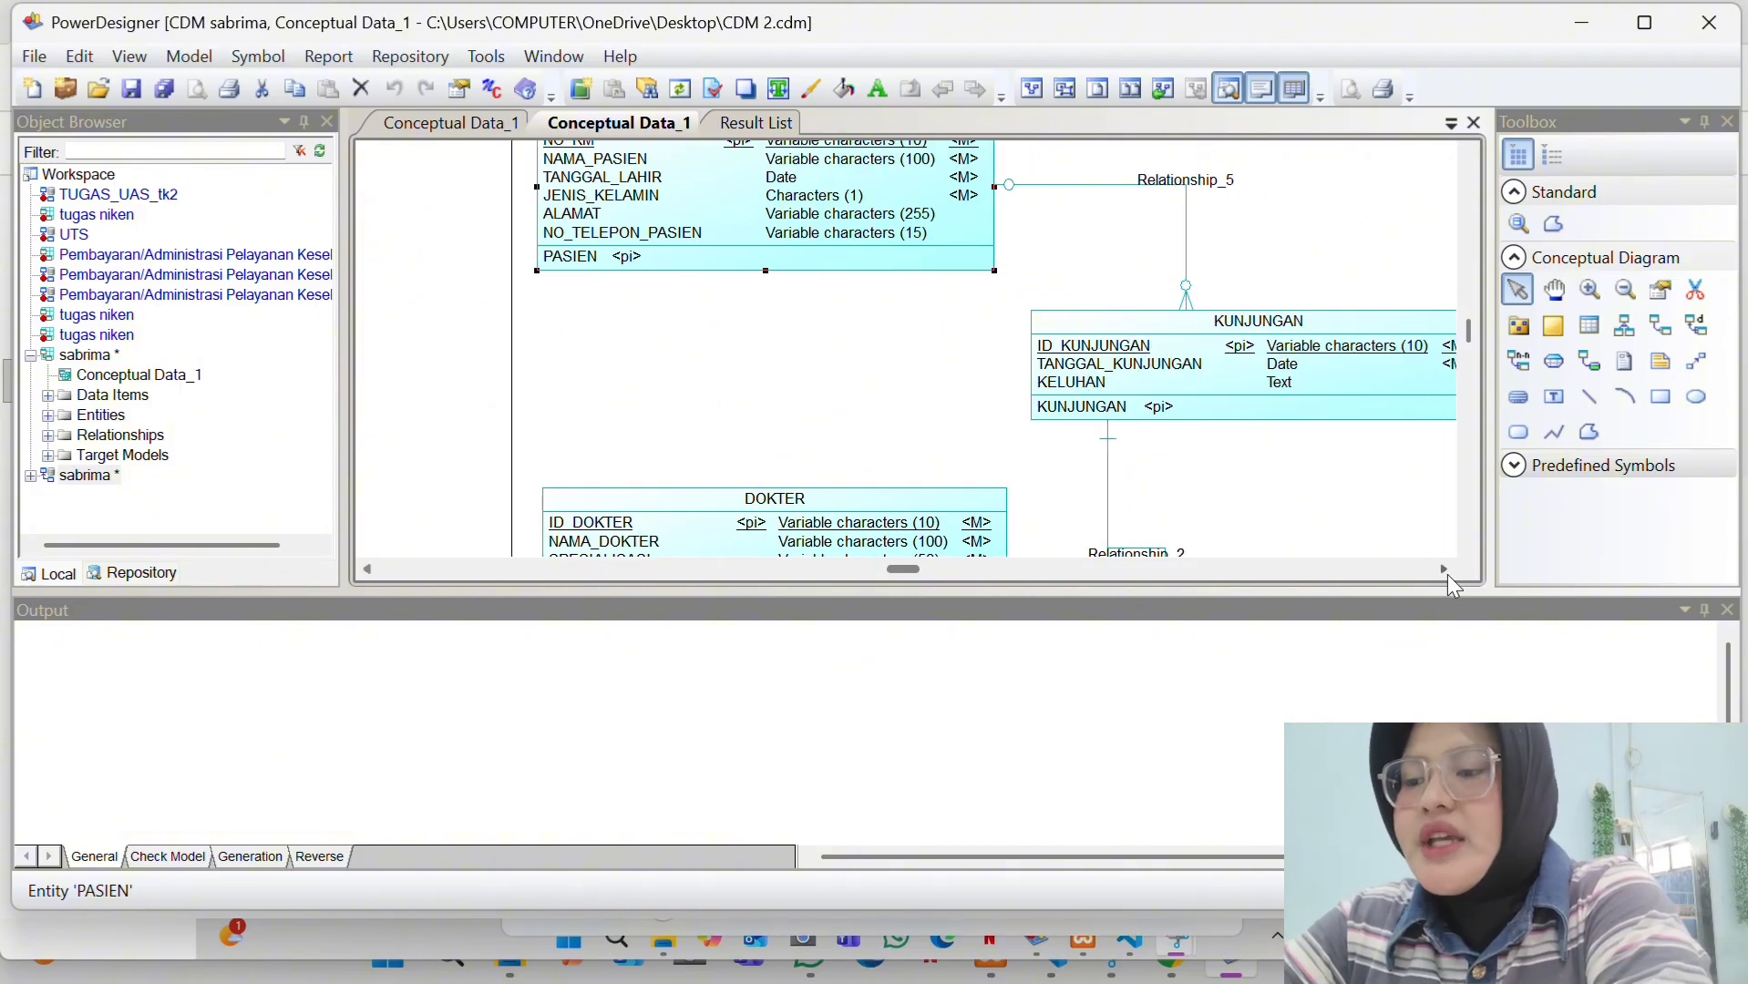
left_click(1213, 385)
double_click(1207, 377)
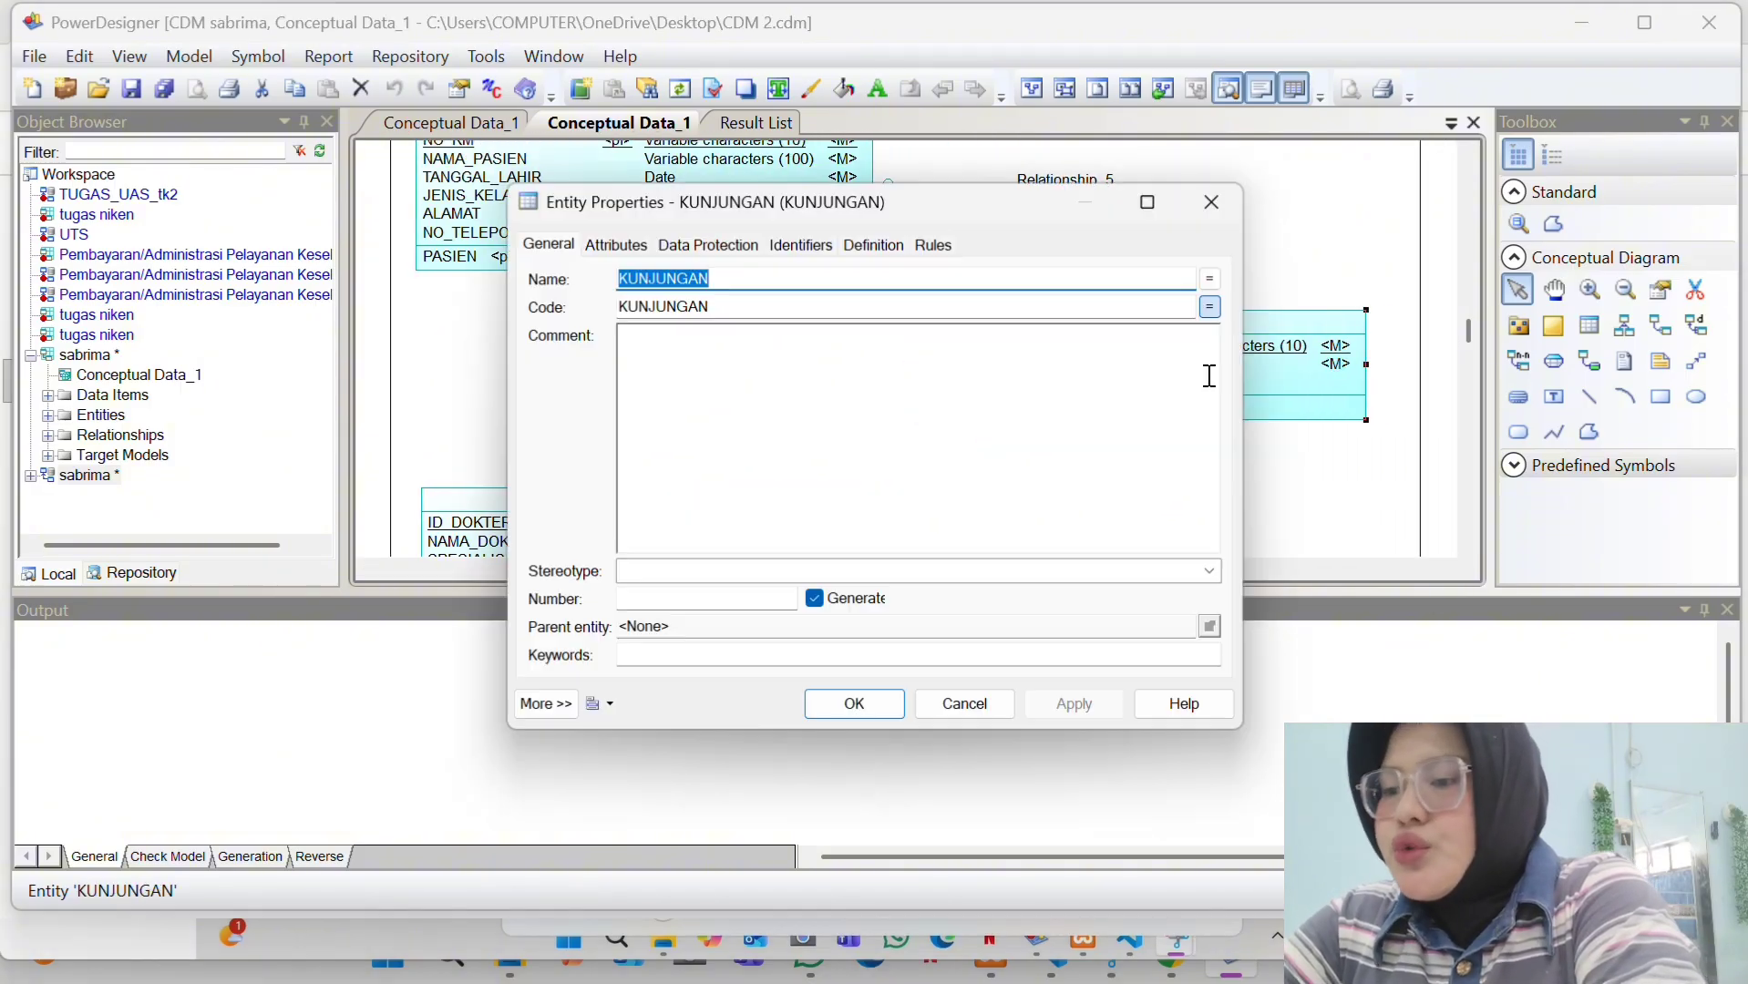
left_click(617, 244)
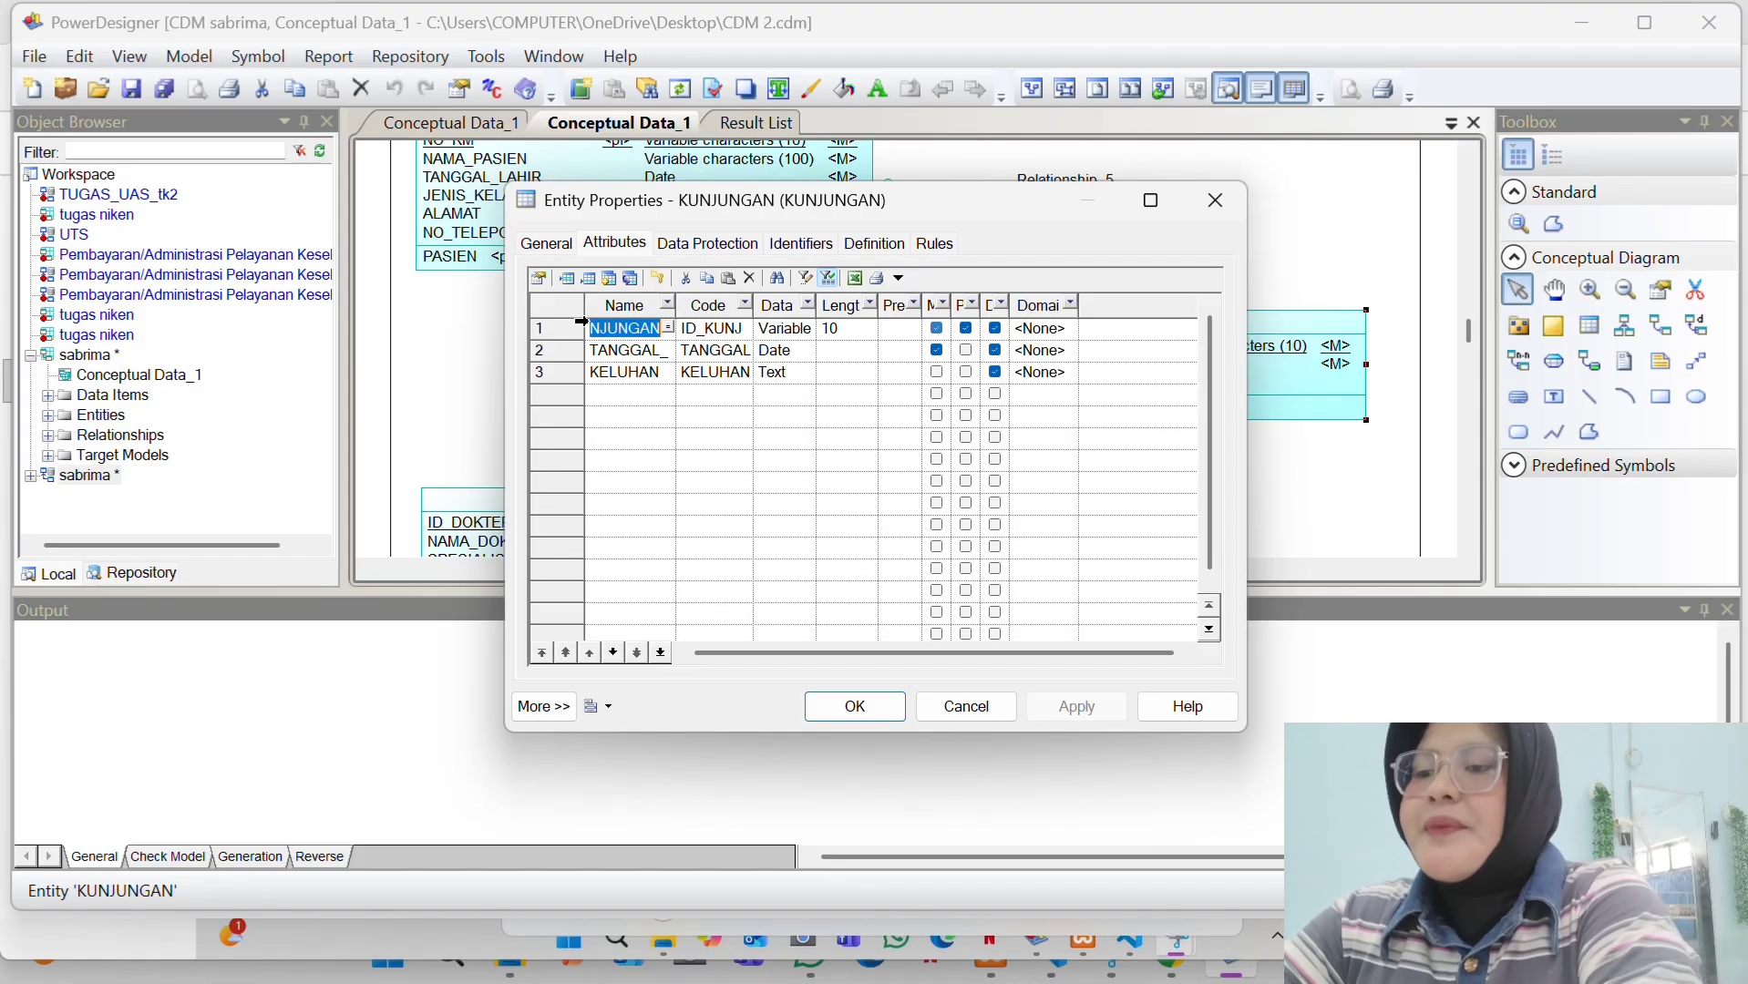
left_click(629, 326)
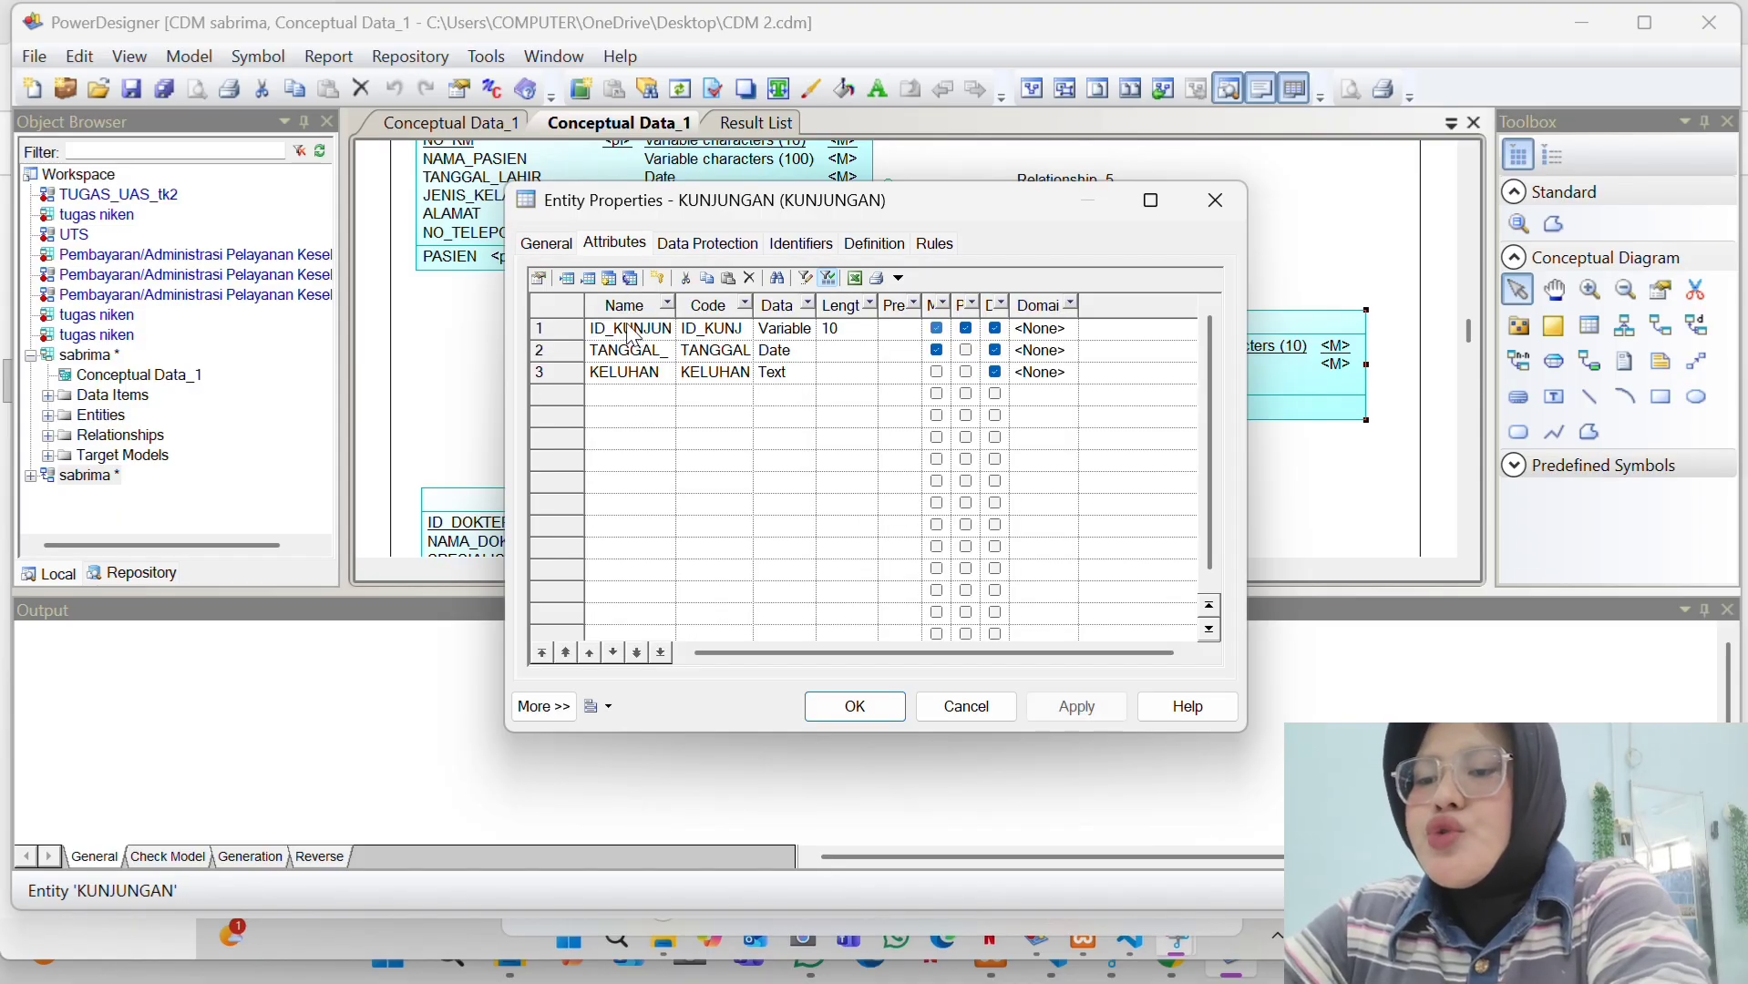
left_click(639, 372)
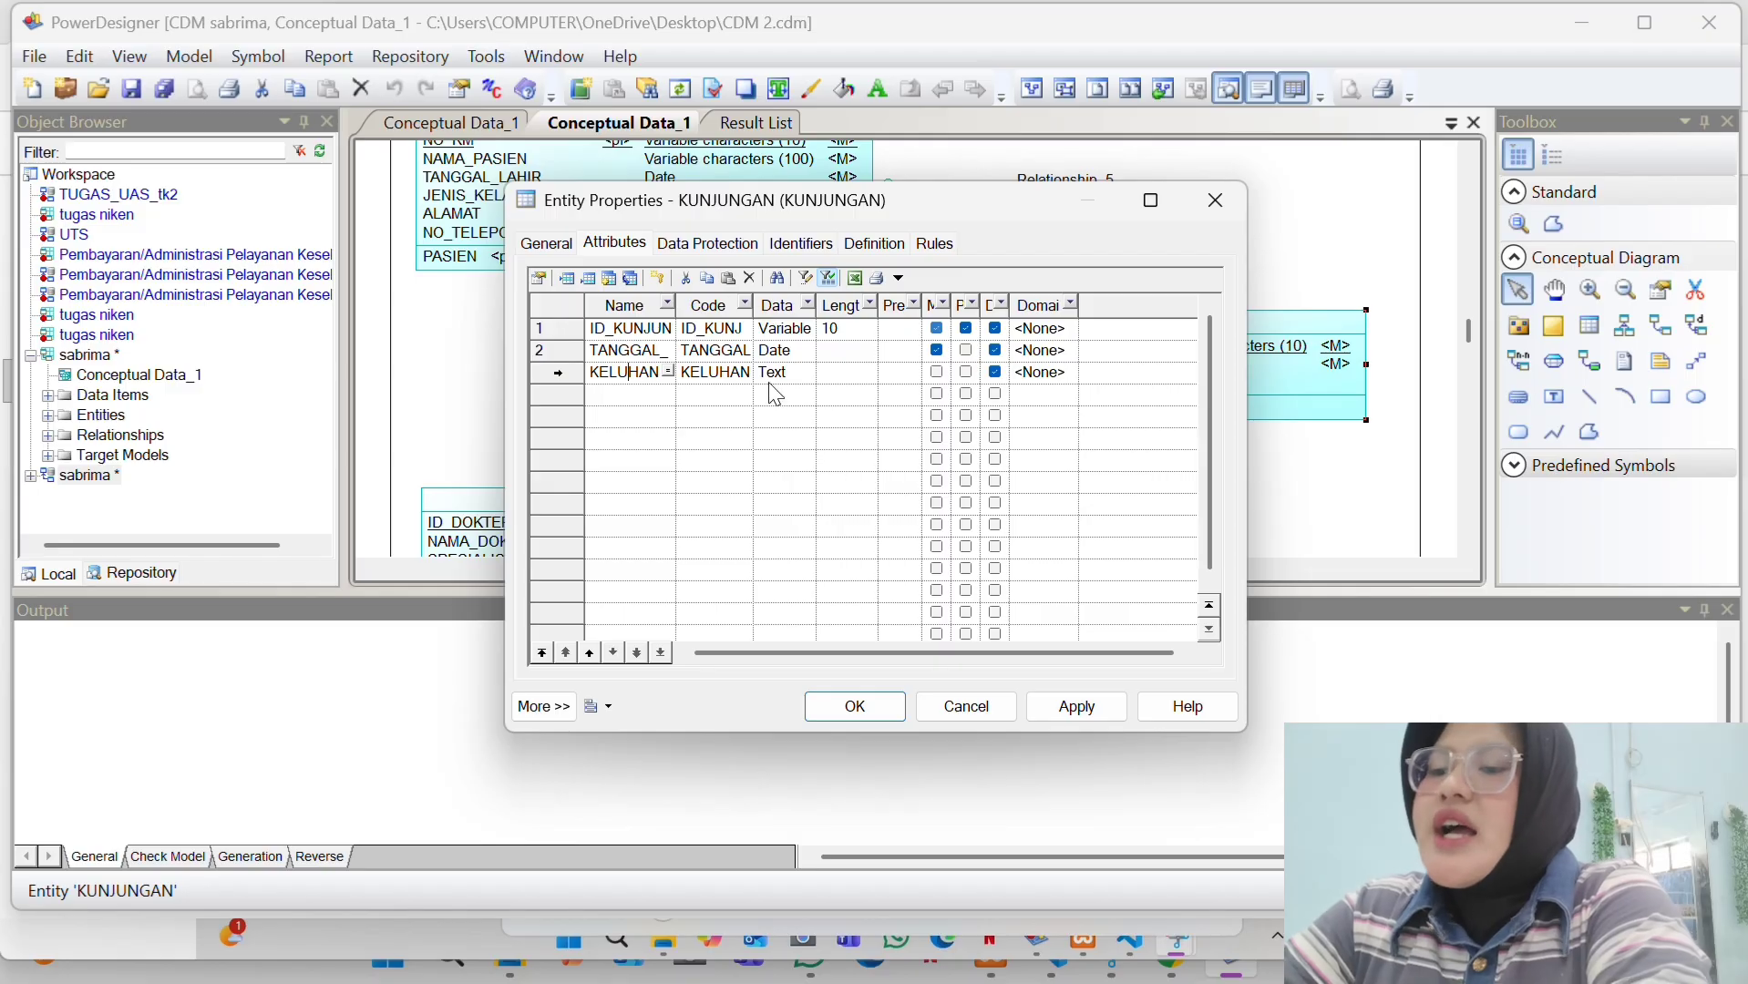
left_click(852, 704)
- Go through DOKTER's attributes NAMA_DOKTER, SPESIALISASI and NO_TELEPON_DOKTER and accept them
scroll(881, 335, "down", 3)
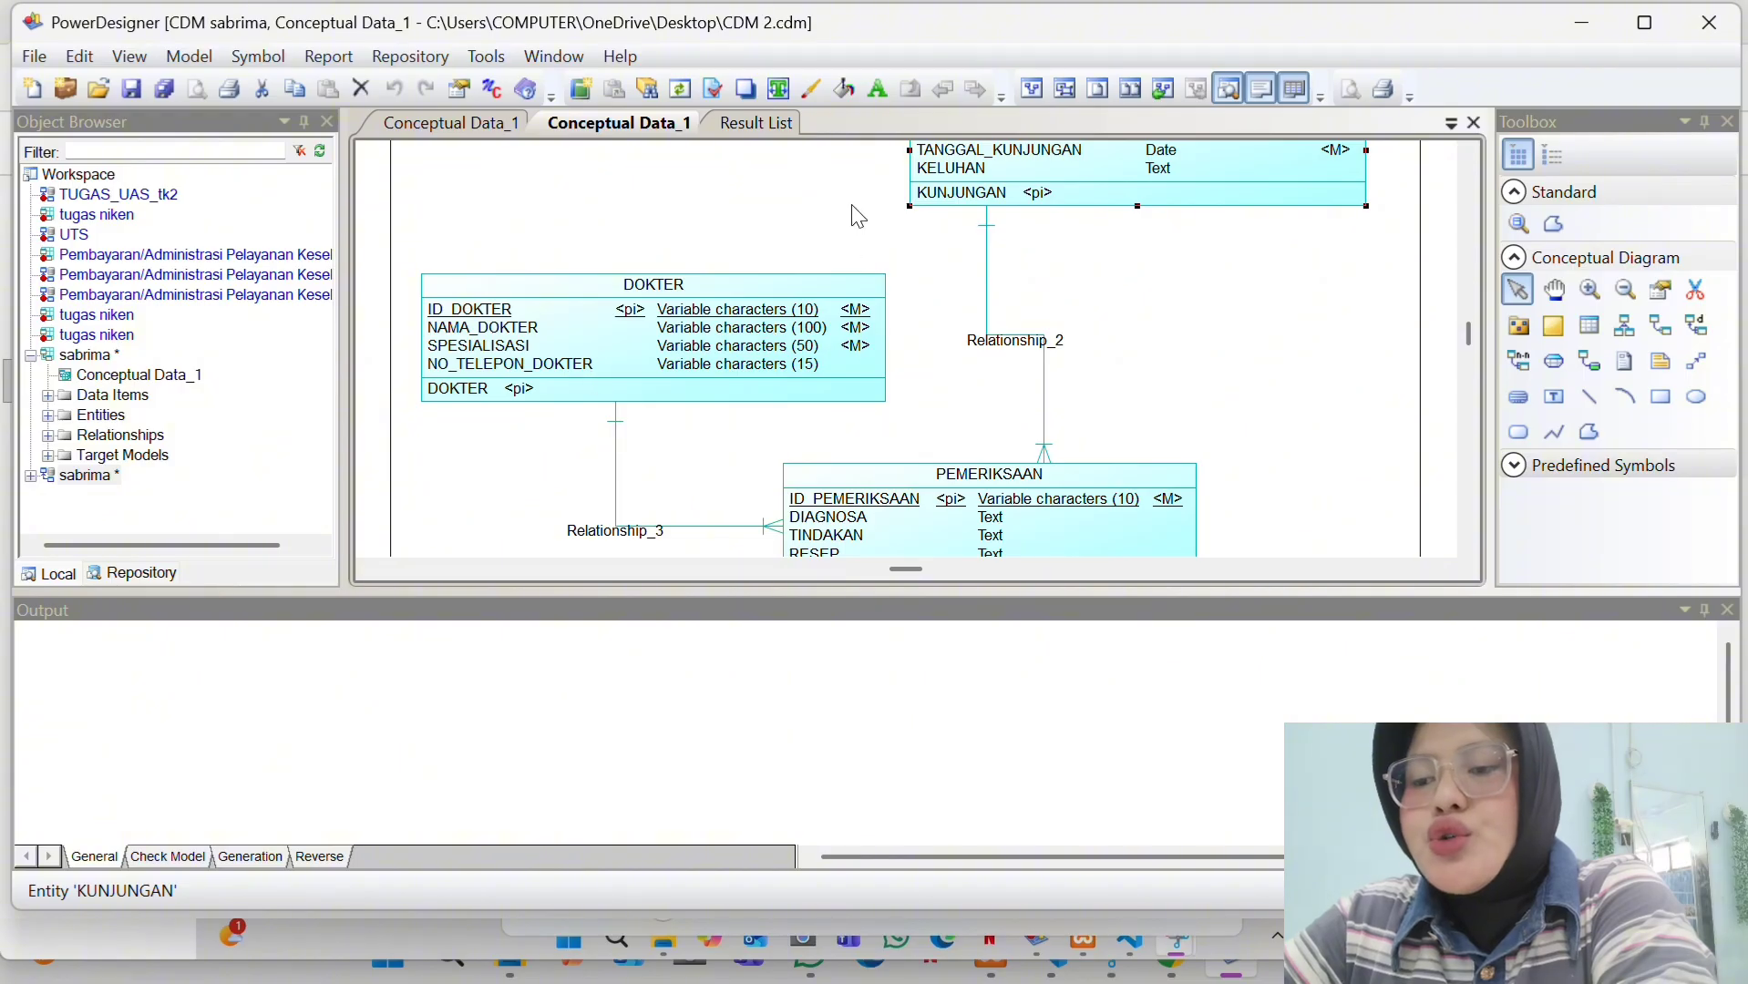
left_click(732, 325)
double_click(732, 325)
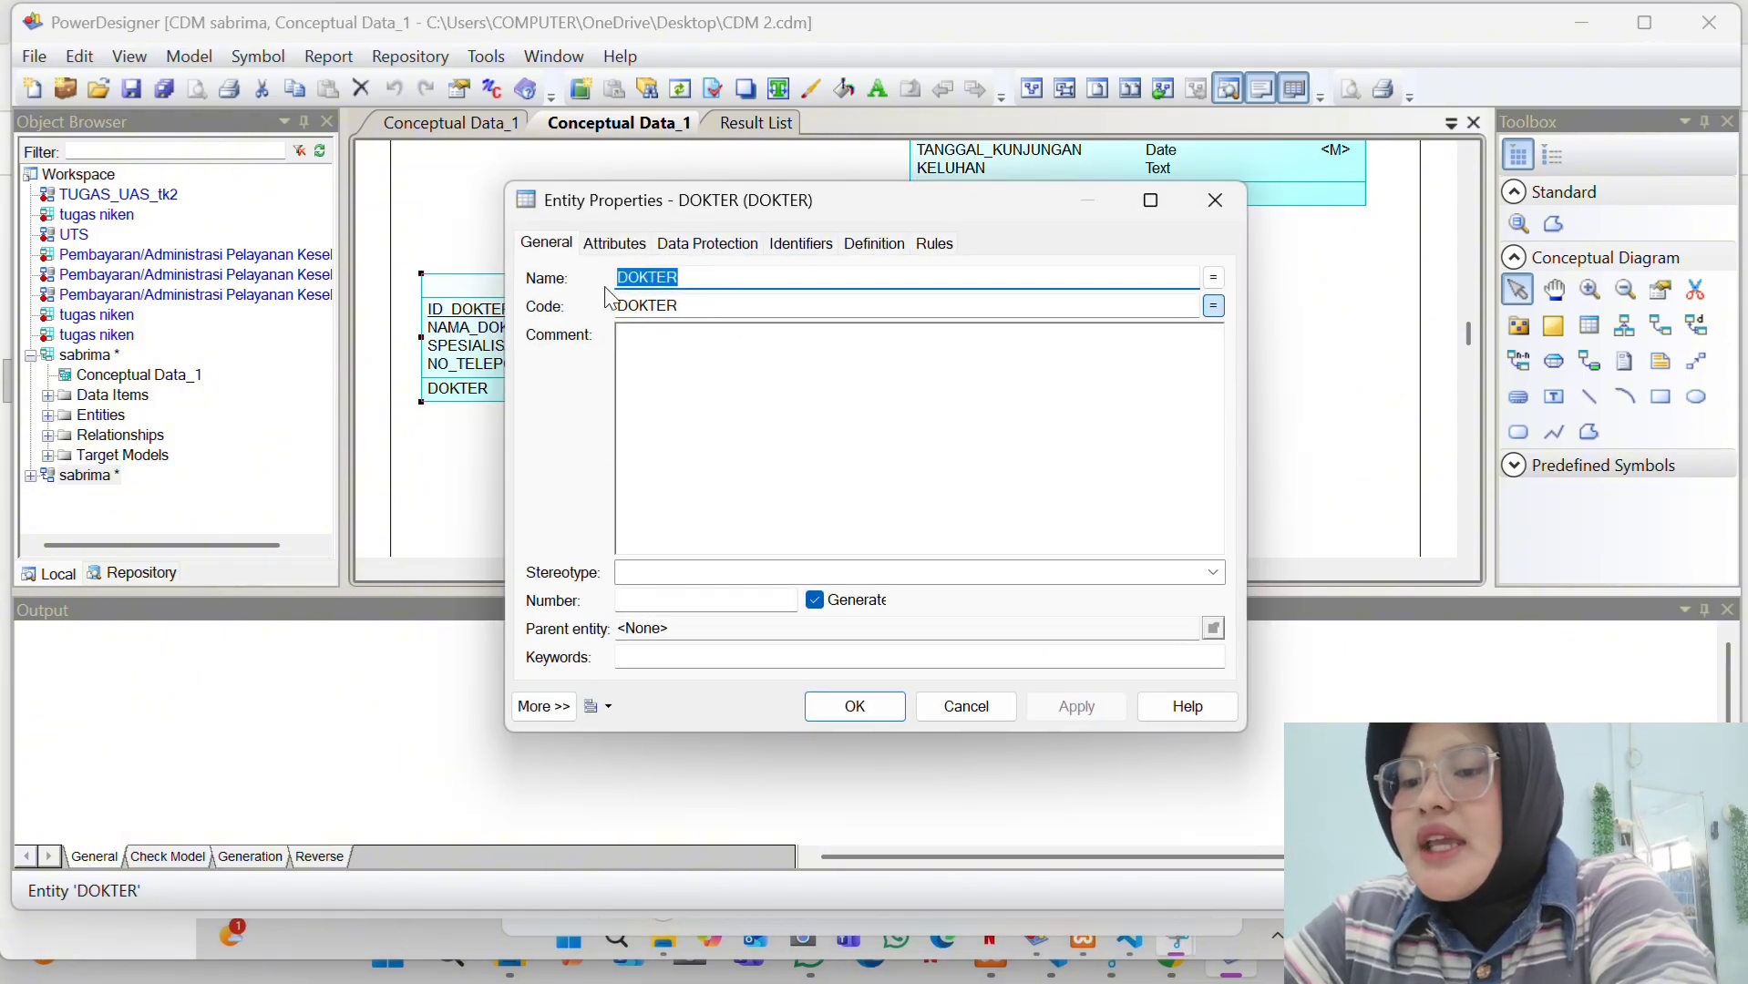
left_click(618, 247)
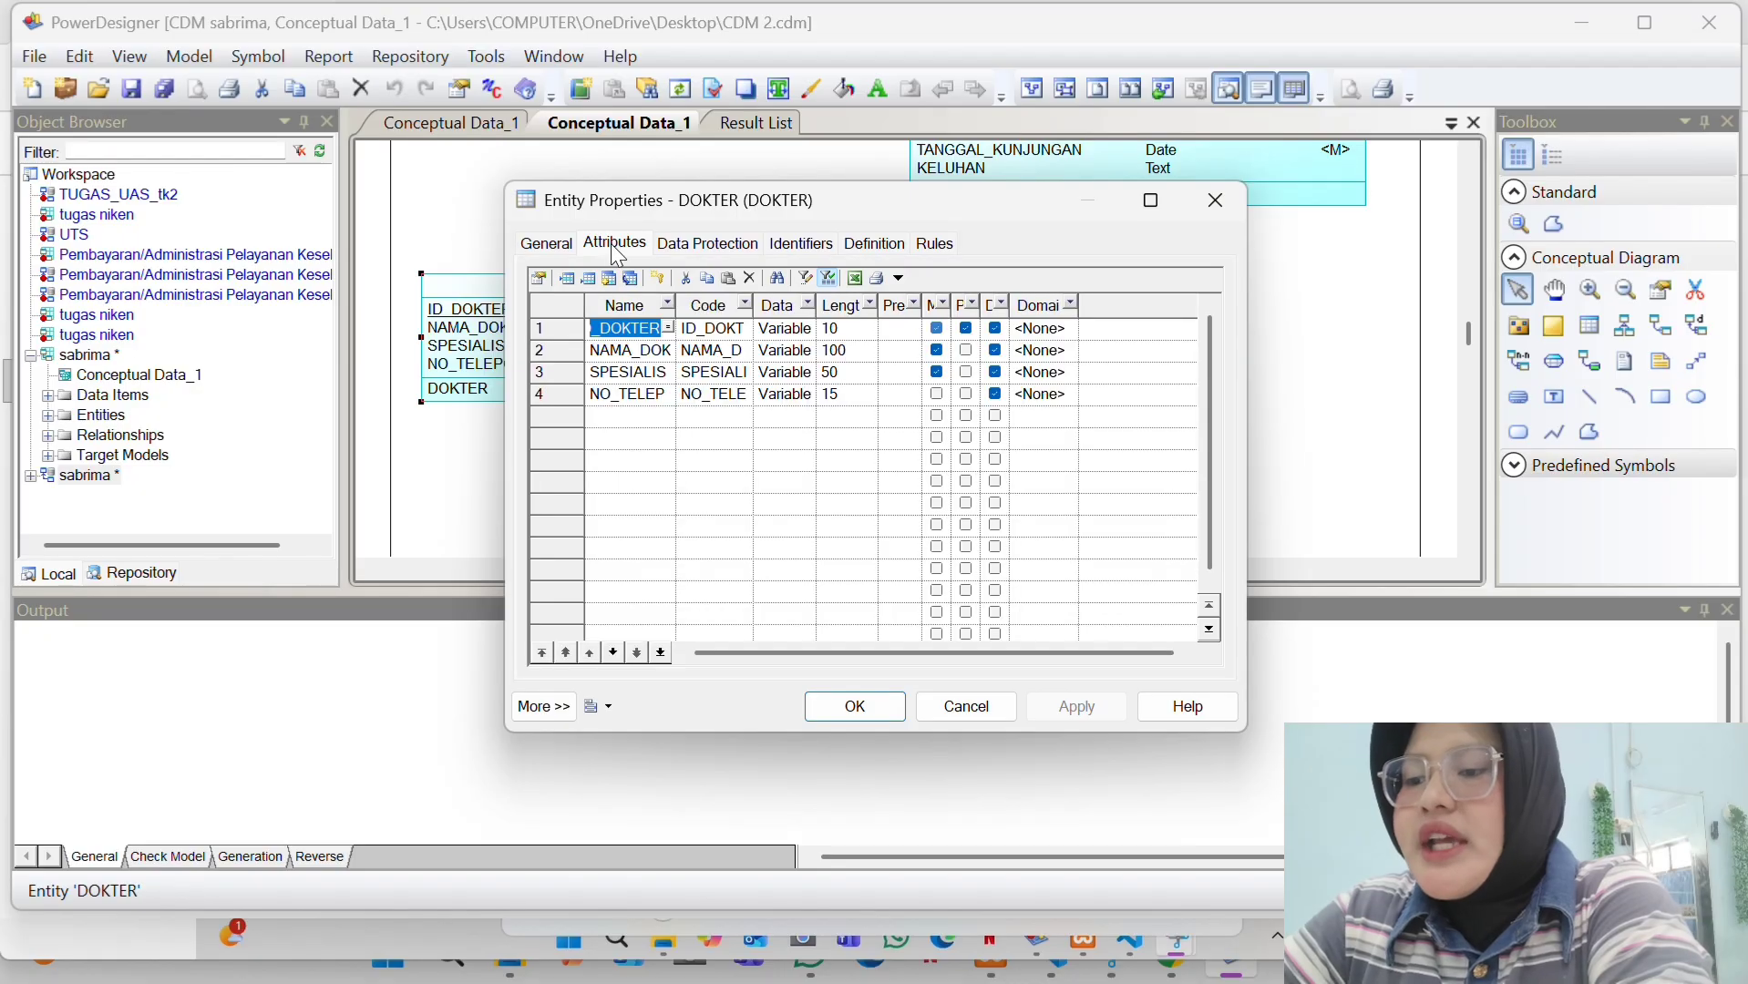
left_click(619, 354)
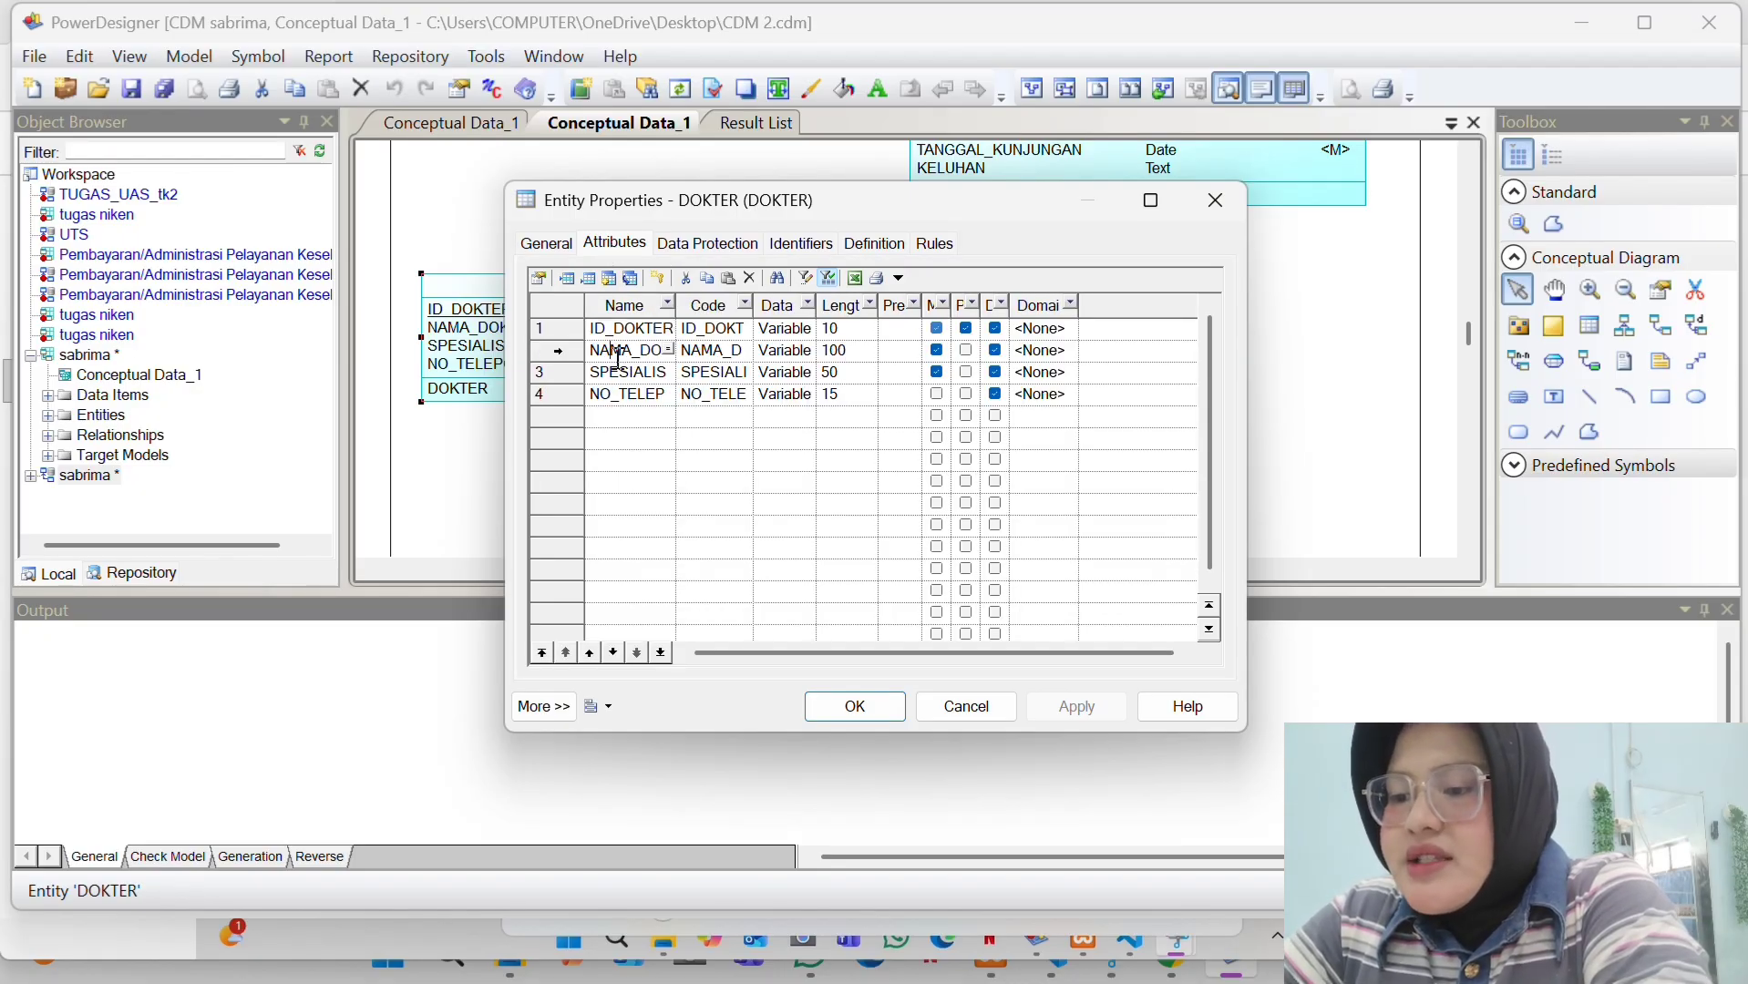
left_click(621, 373)
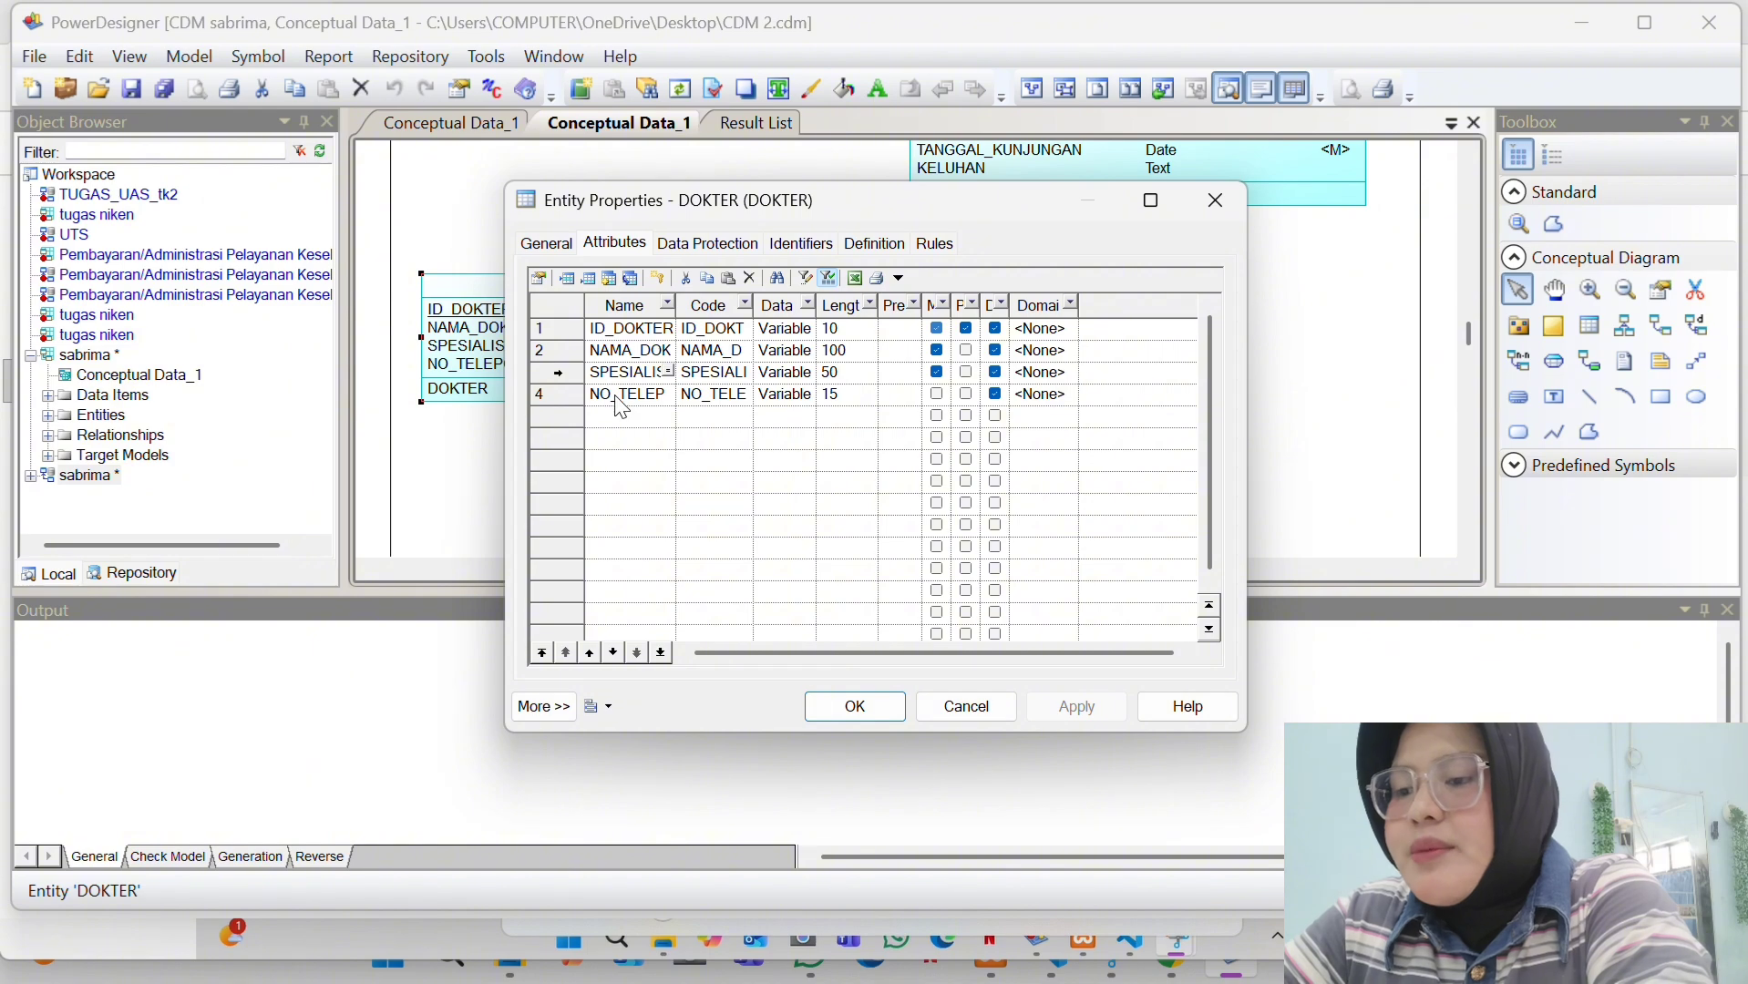
left_click(617, 398)
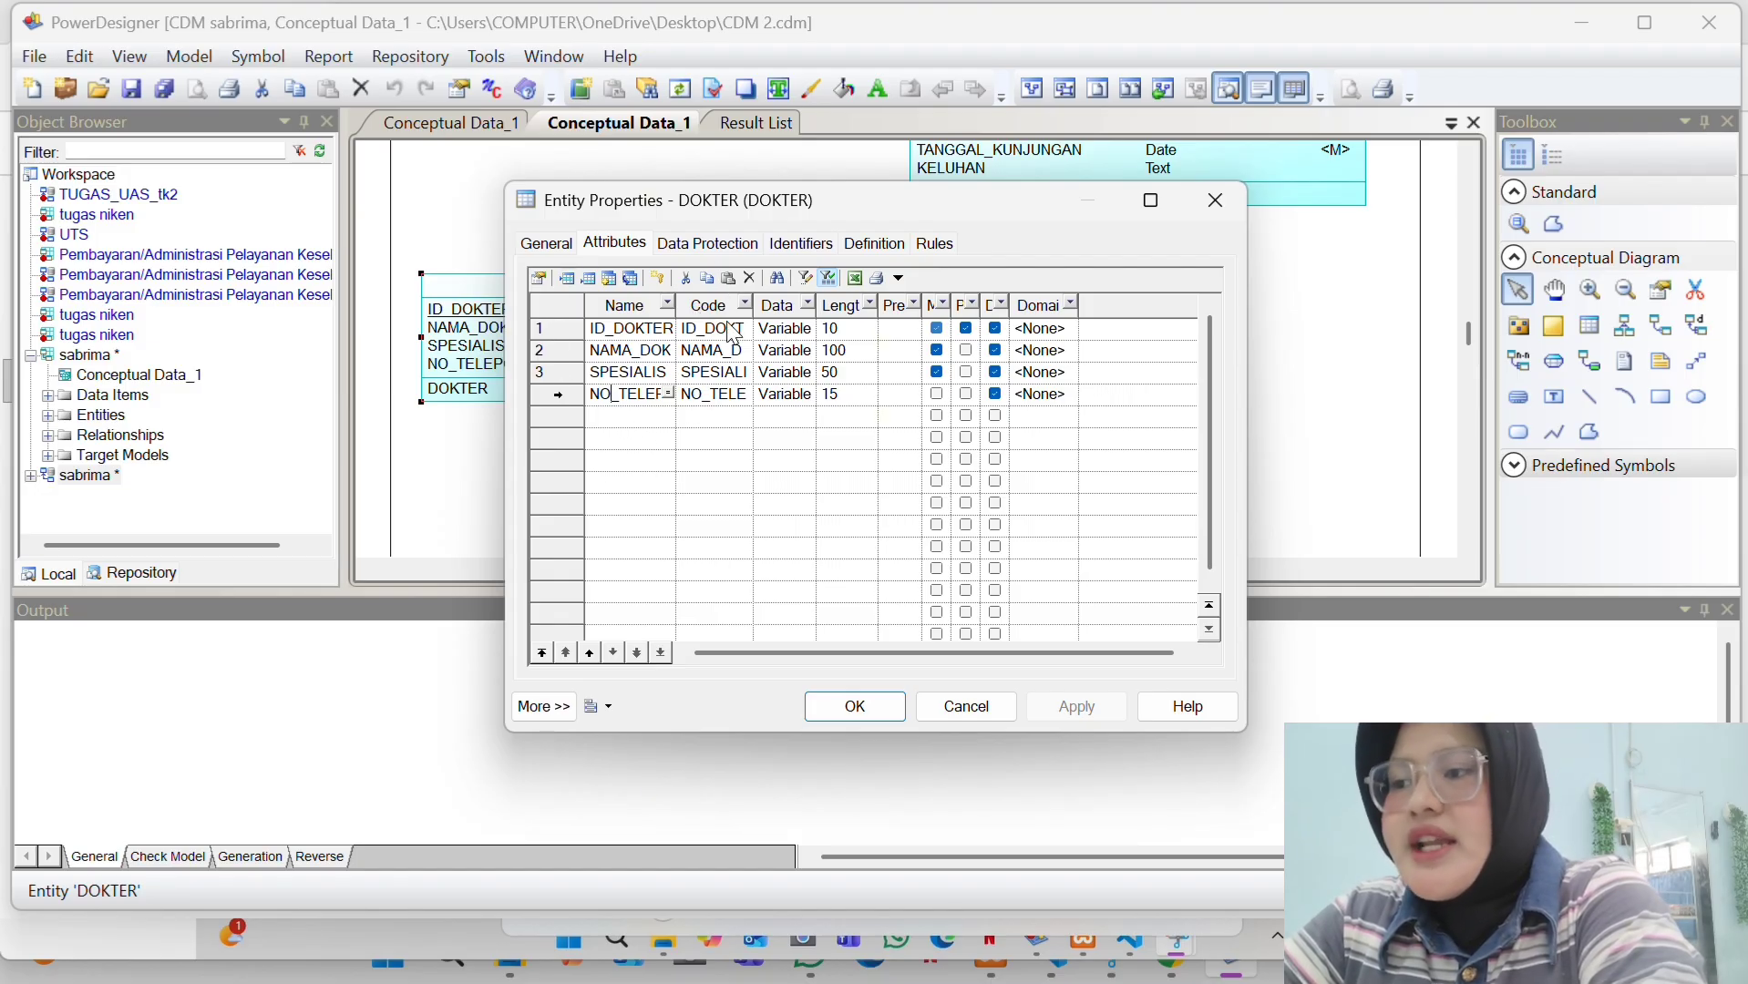
left_click(857, 707)
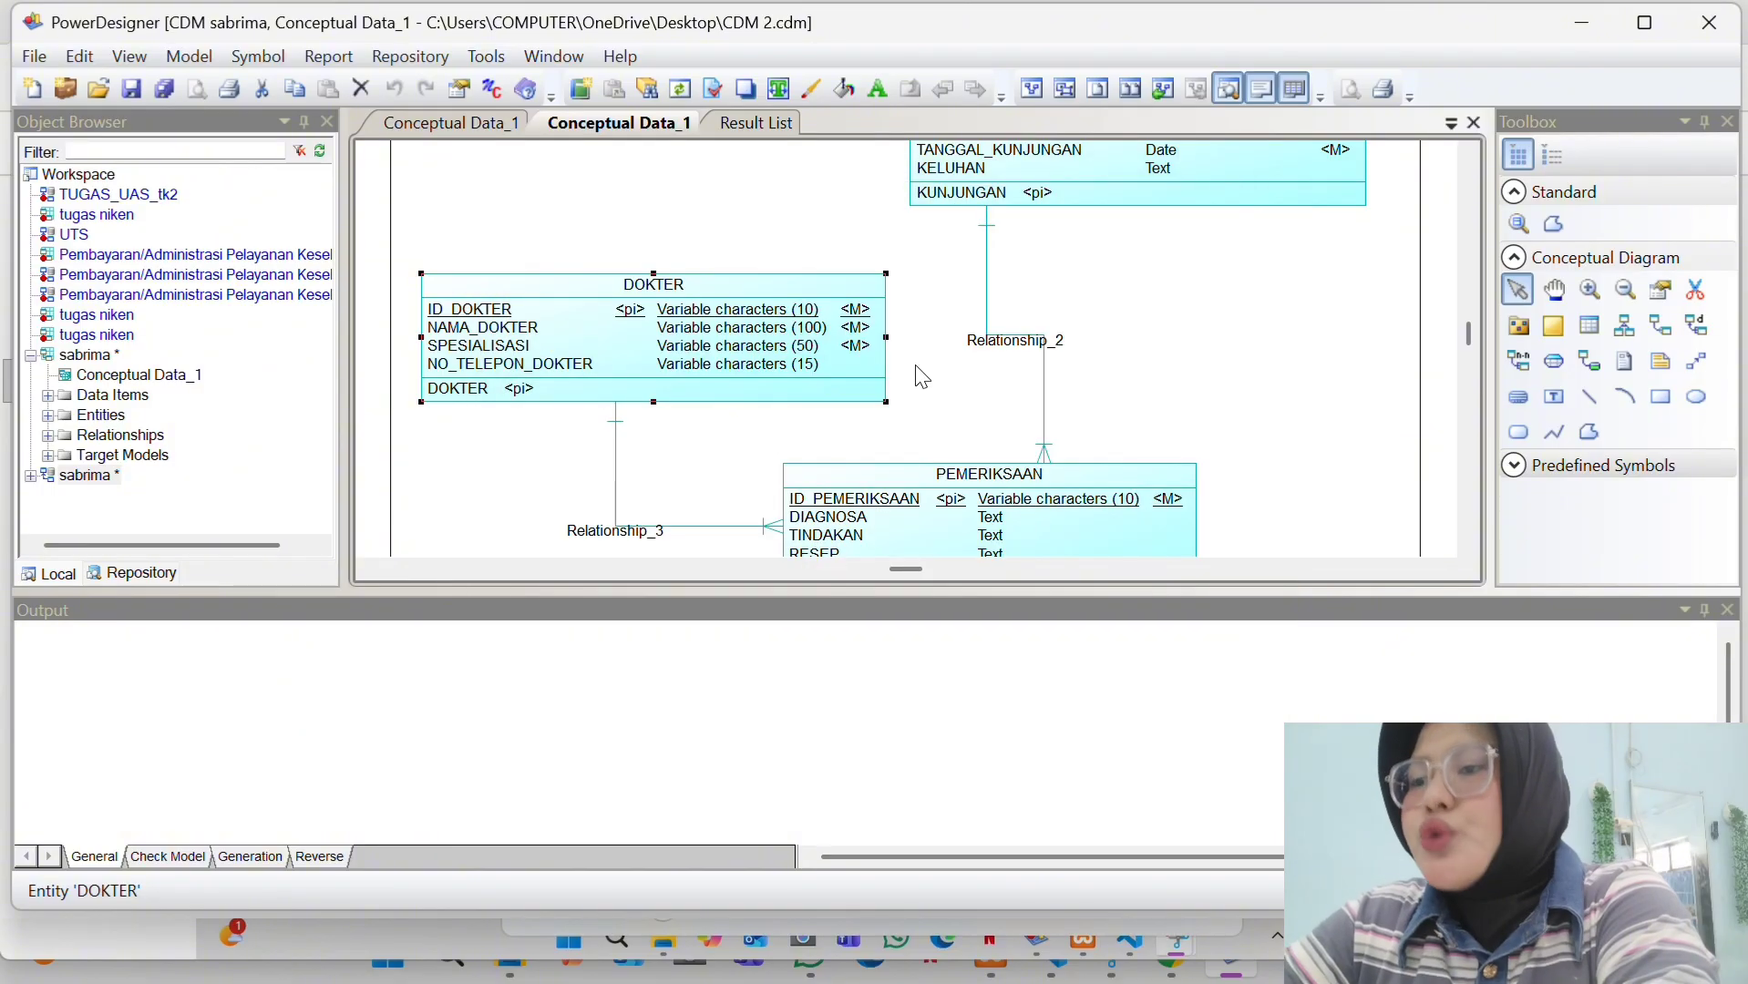
- Check the PEMERIKSAAN entity's attribute names, including TINDAKAN, without changing anything
scroll(922, 378, "down", 3)
left_click(922, 379)
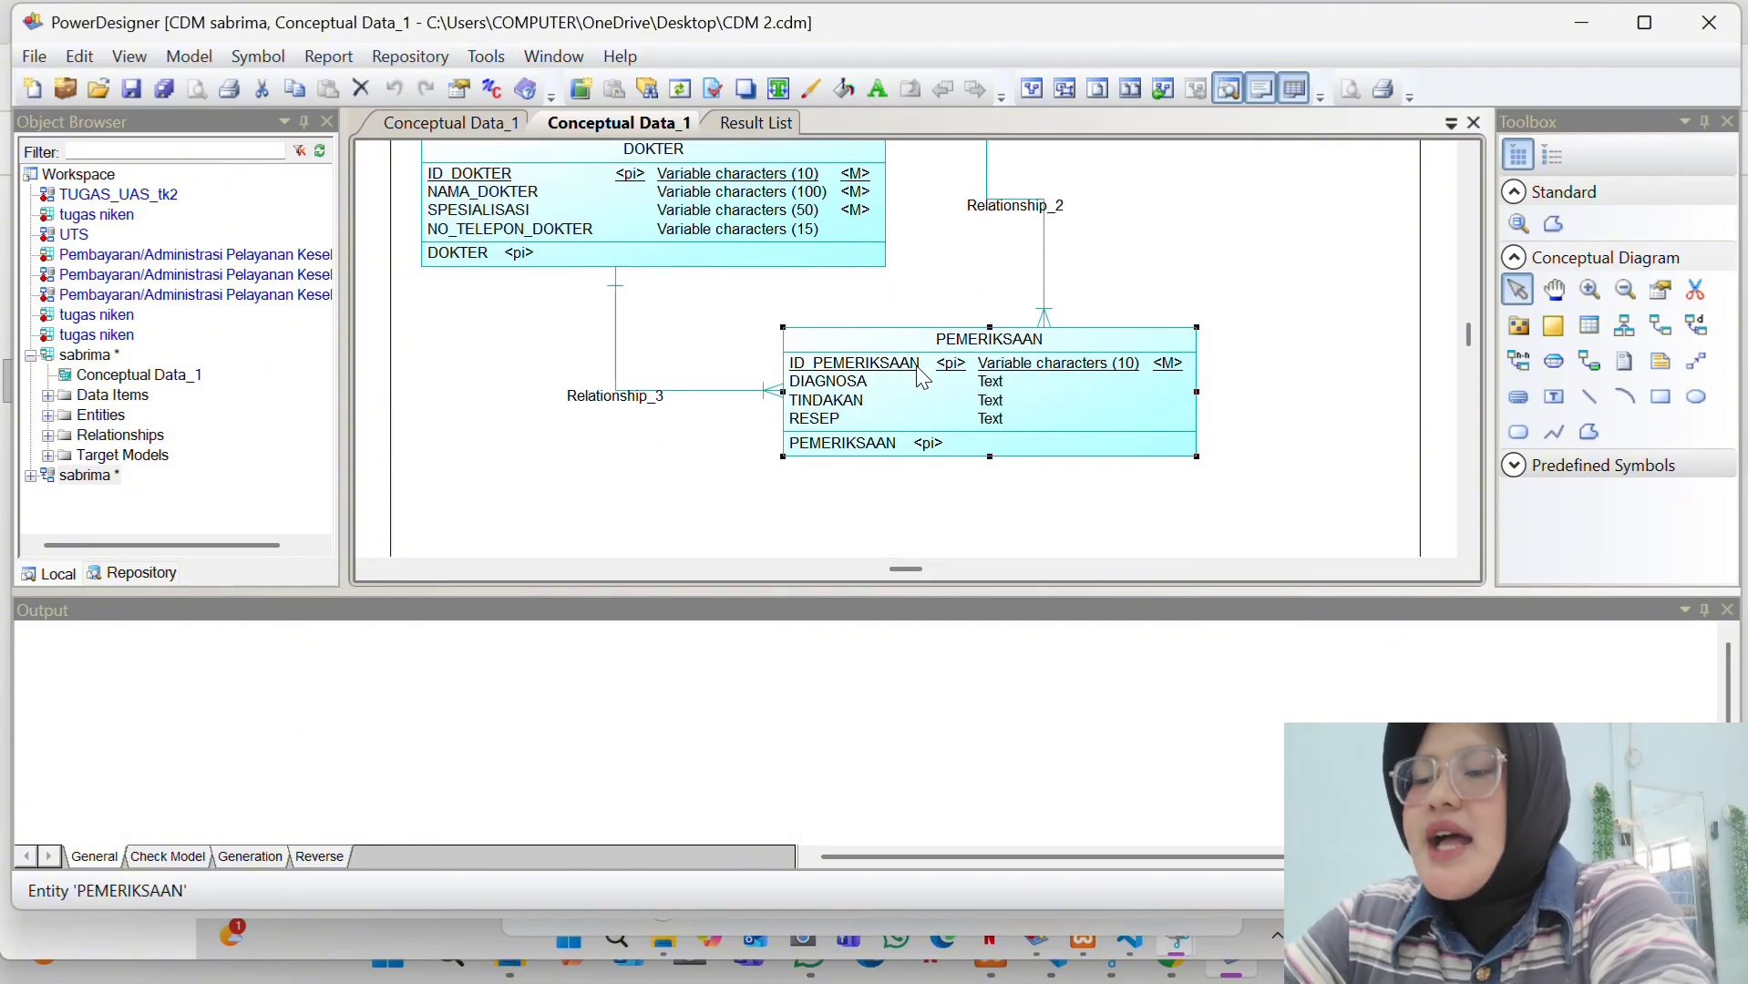
double_click(922, 378)
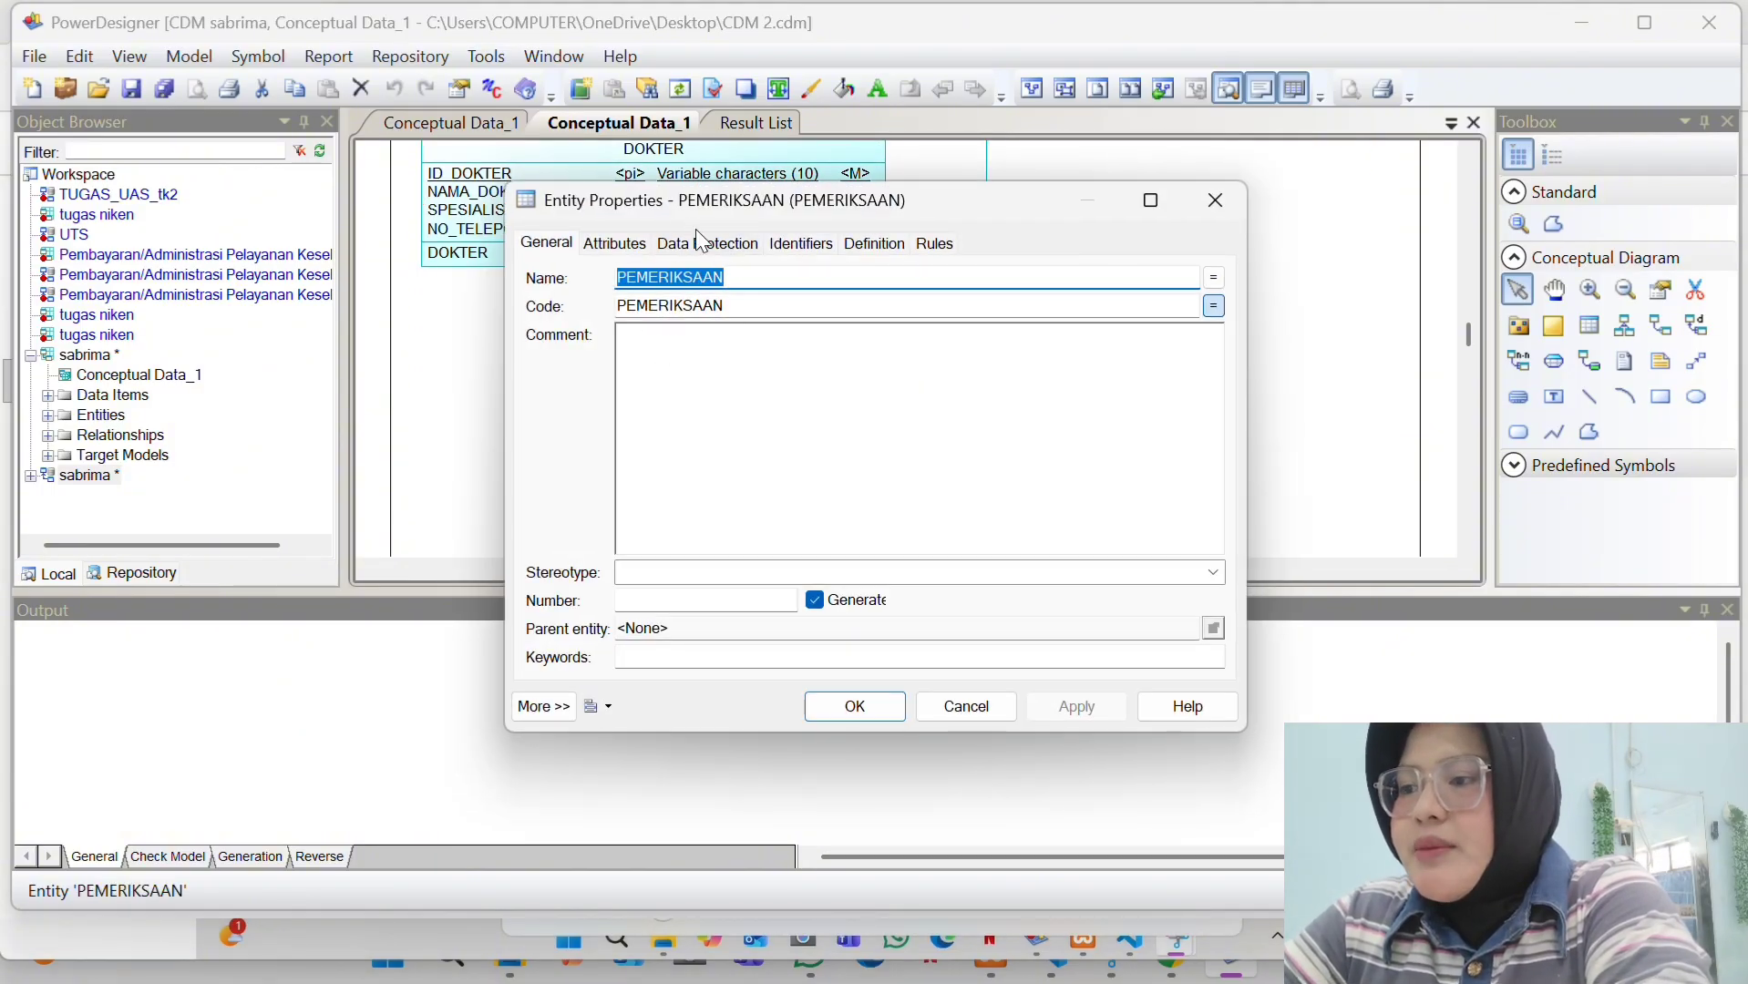
left_click(629, 254)
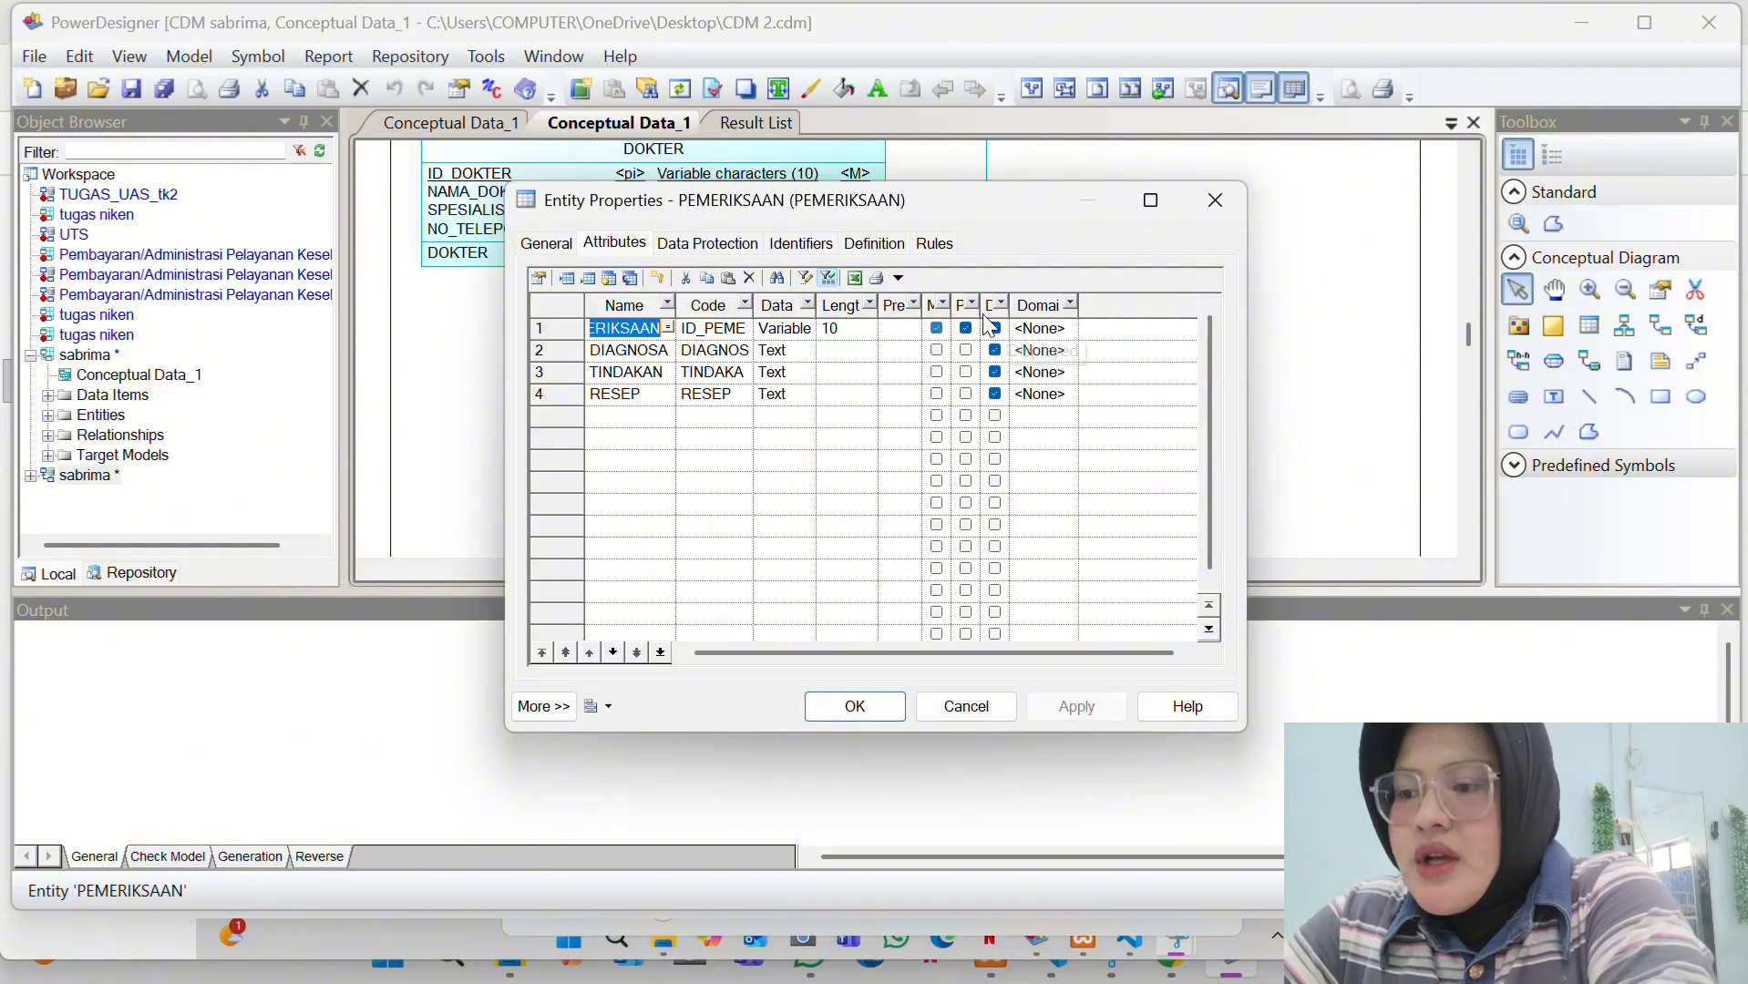
double_click(626, 330)
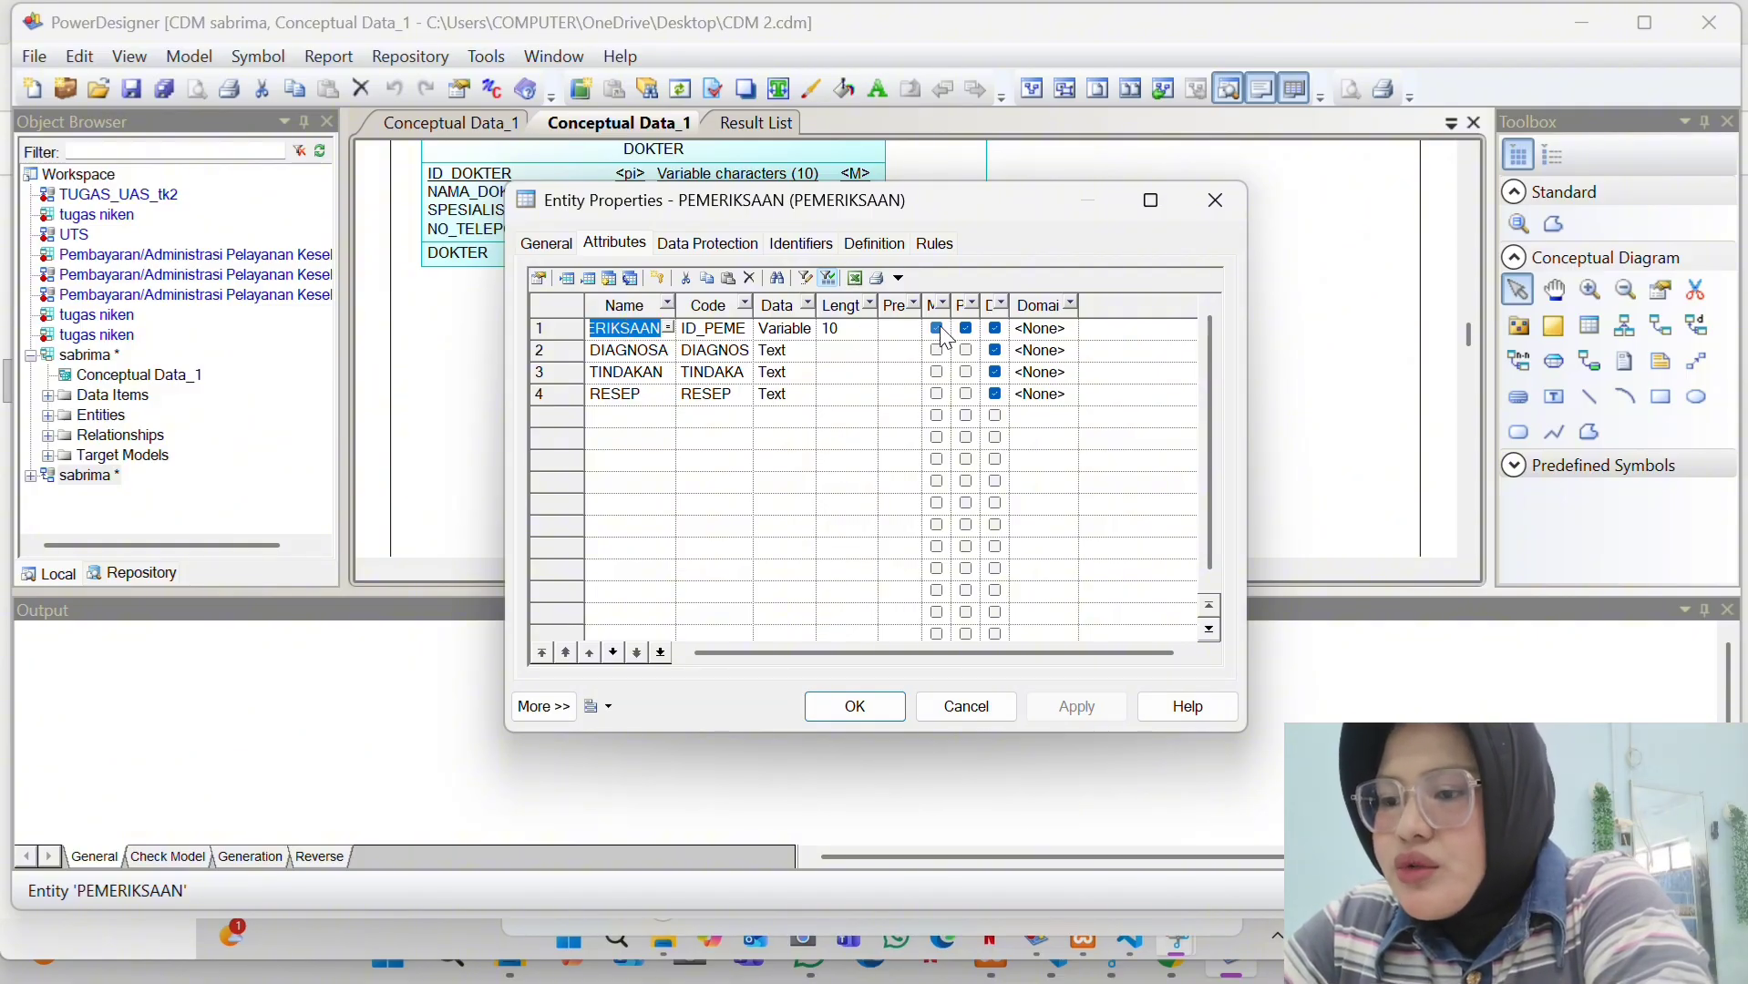
left_click(602, 372)
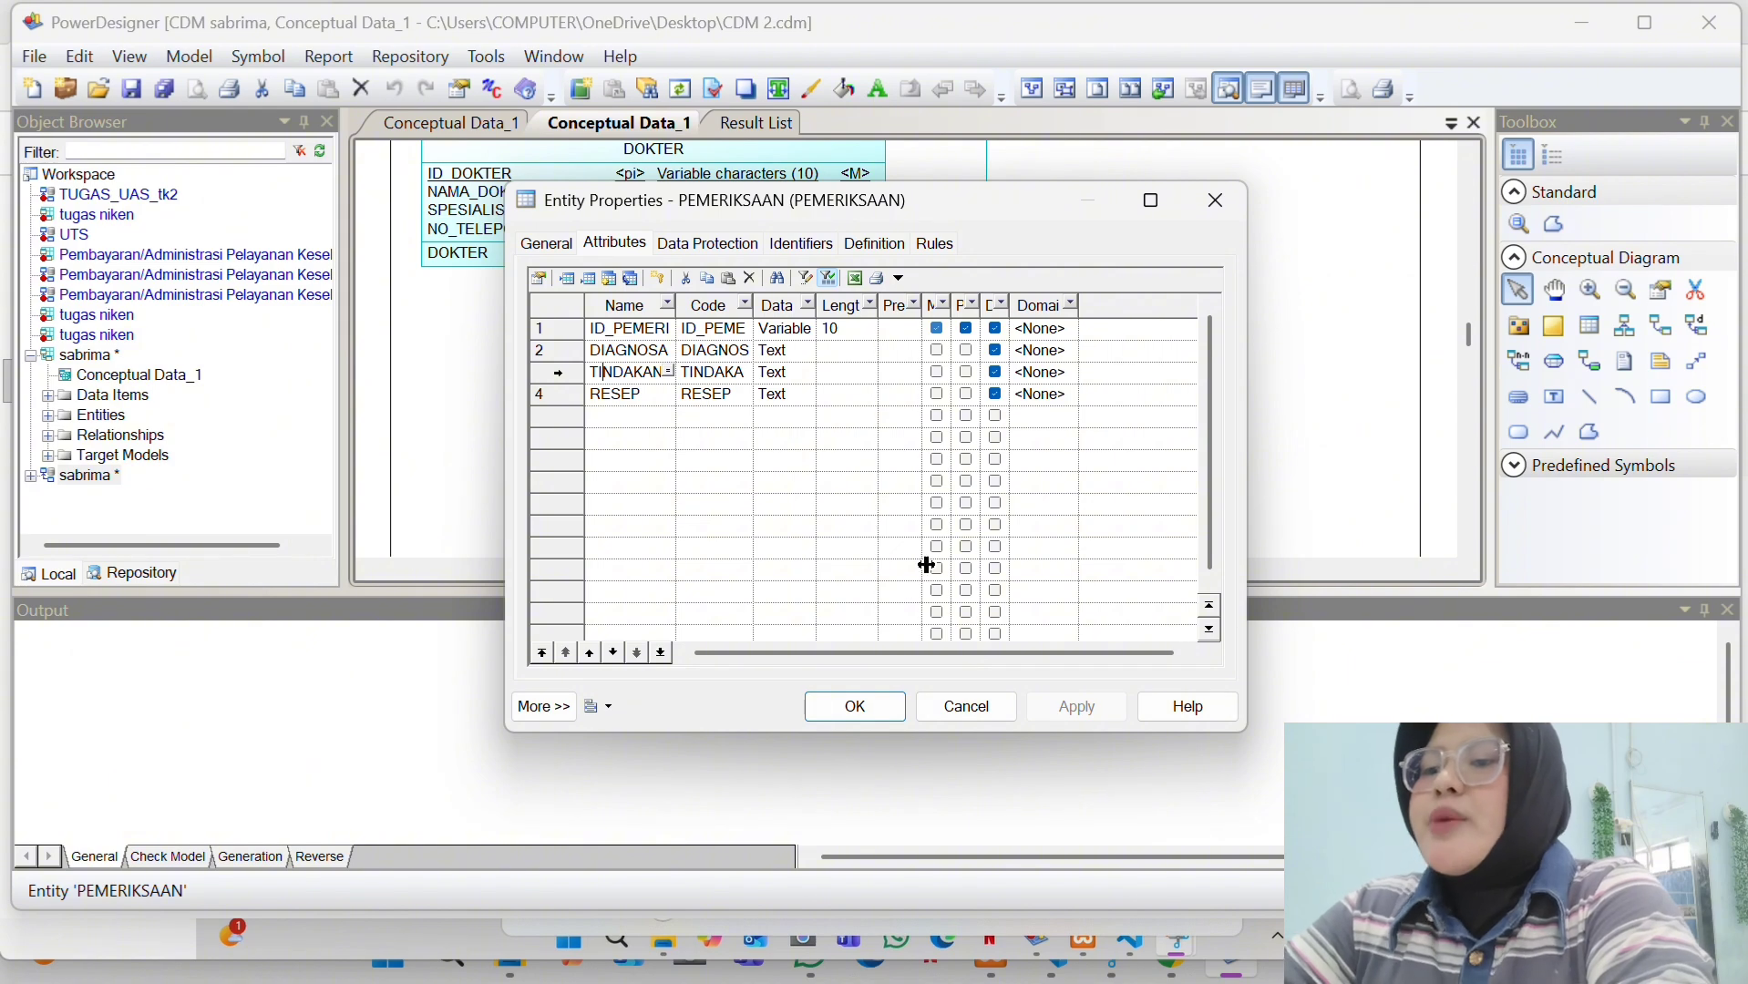
left_click(856, 707)
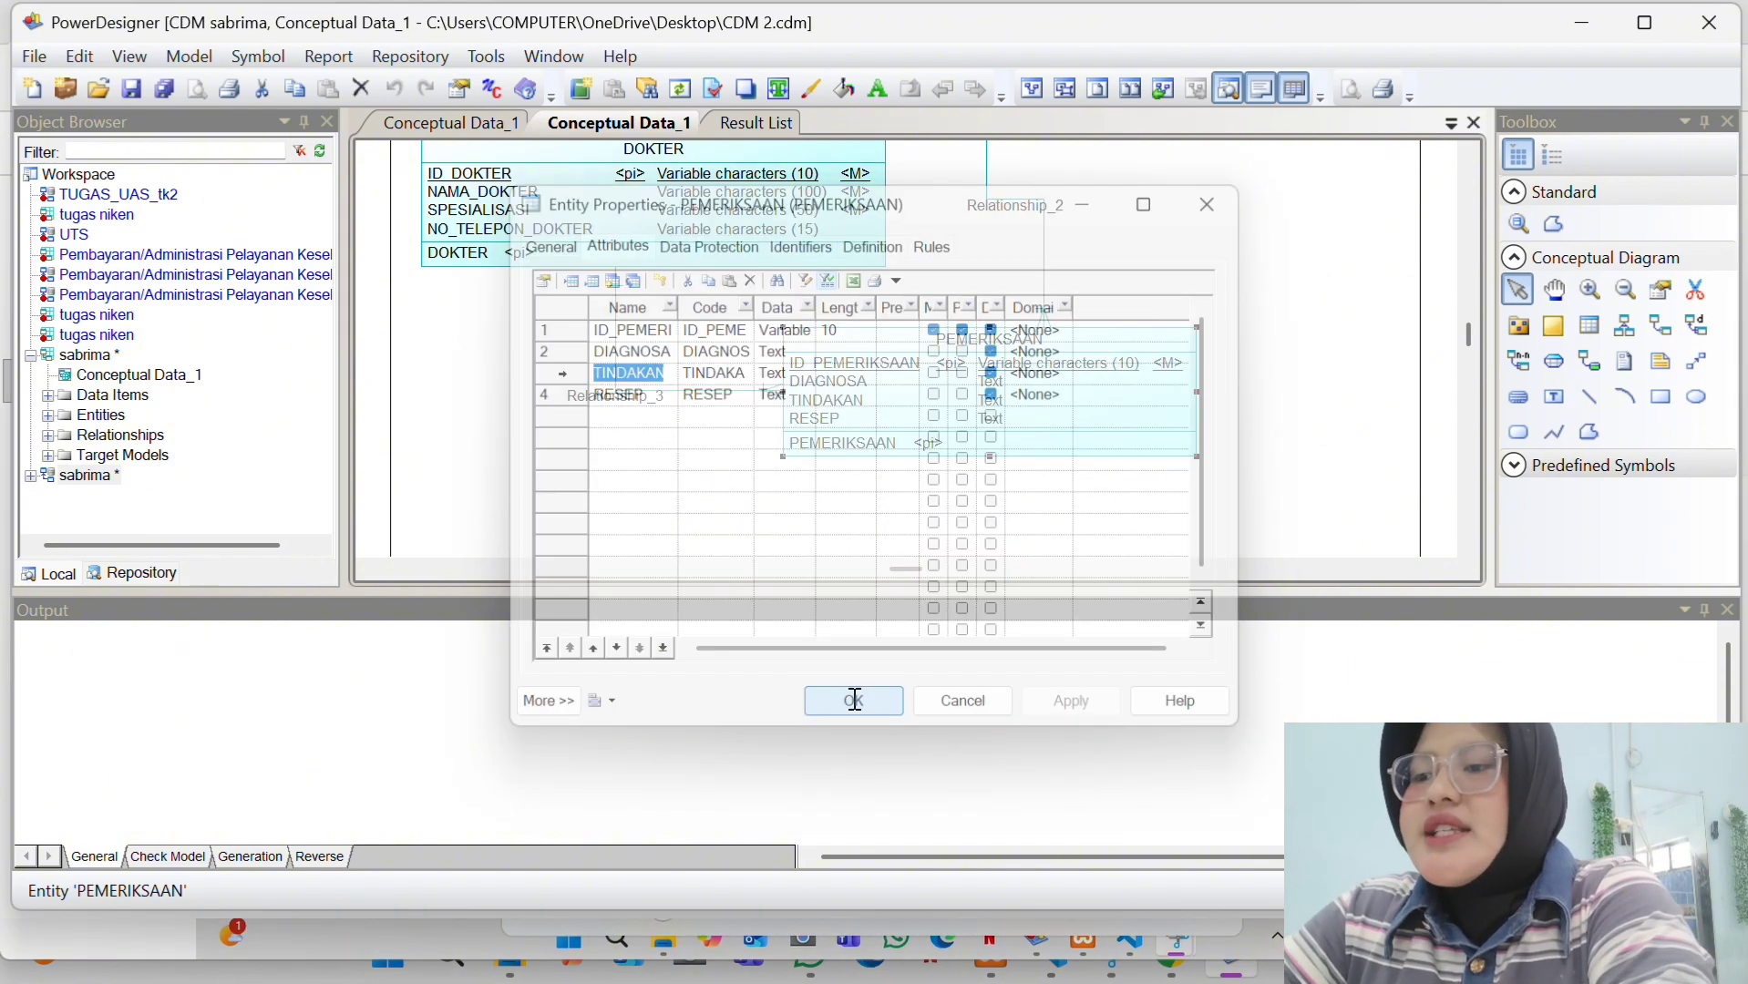
- Rename the KUNJUNGAN–PEMERIKSAAN relationship from Relationship_2 to Relationship_1, keeping cardinalities 1,n and 1,1
scroll(829, 330, "up", 5)
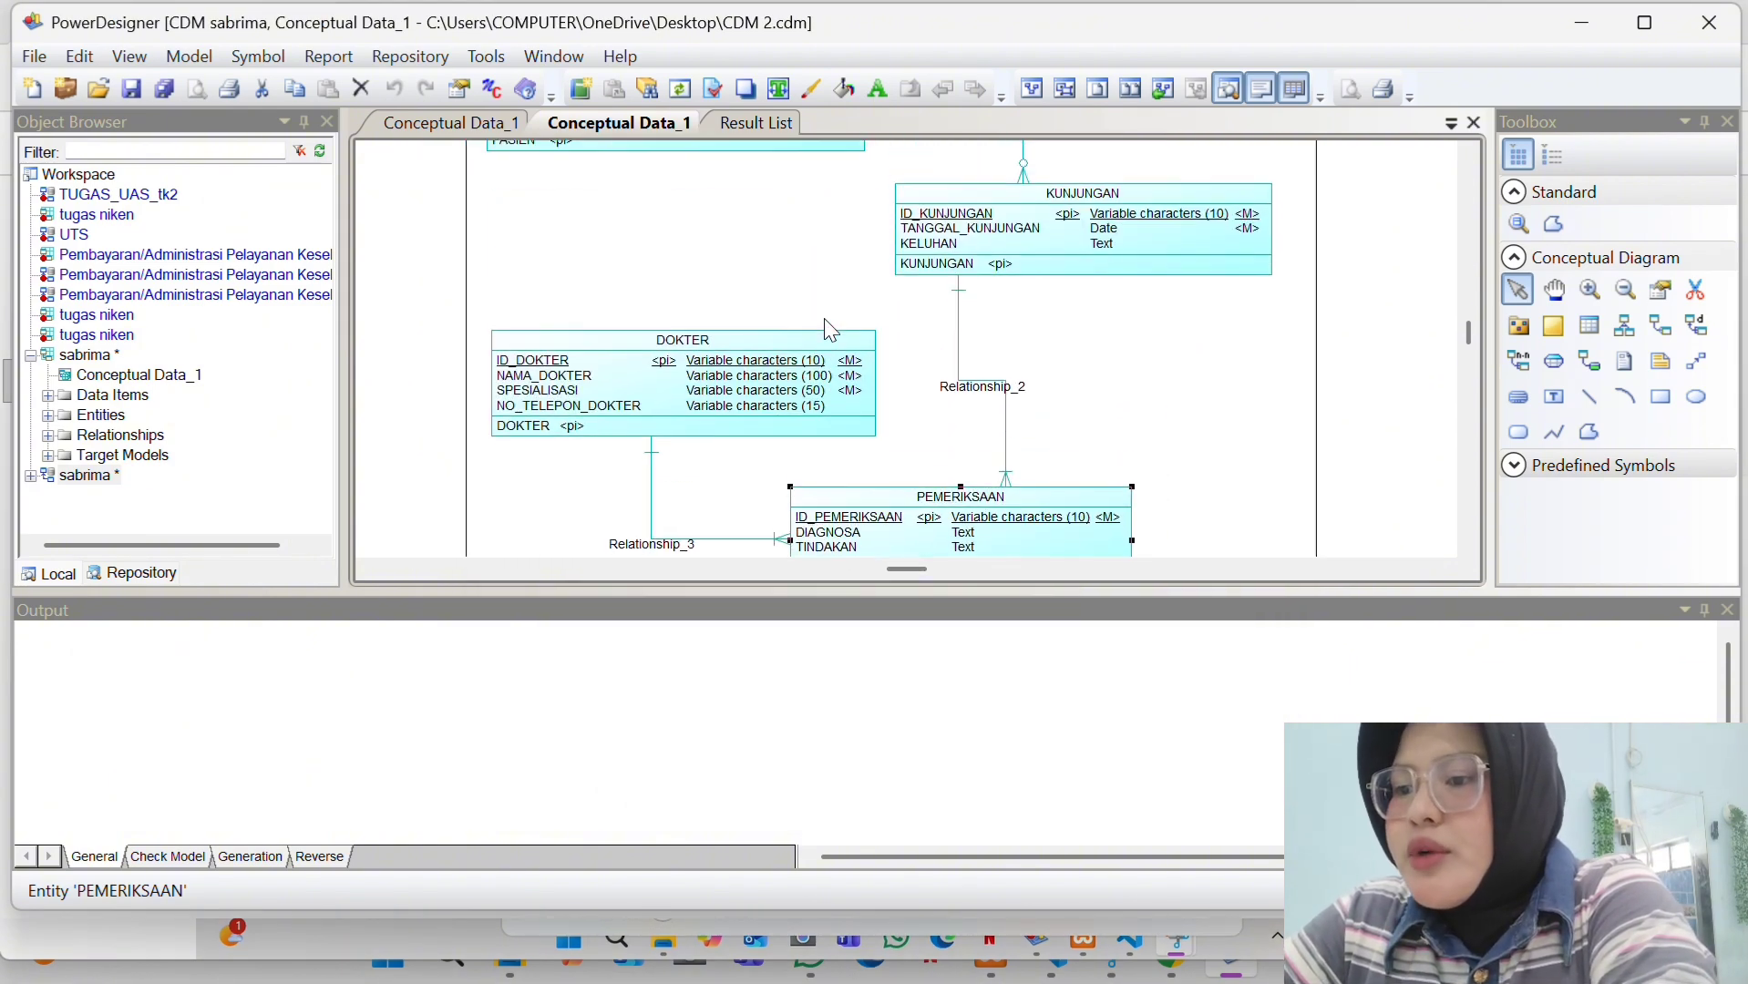
scroll(829, 330, "down", 3)
scroll(830, 330, "up", 2)
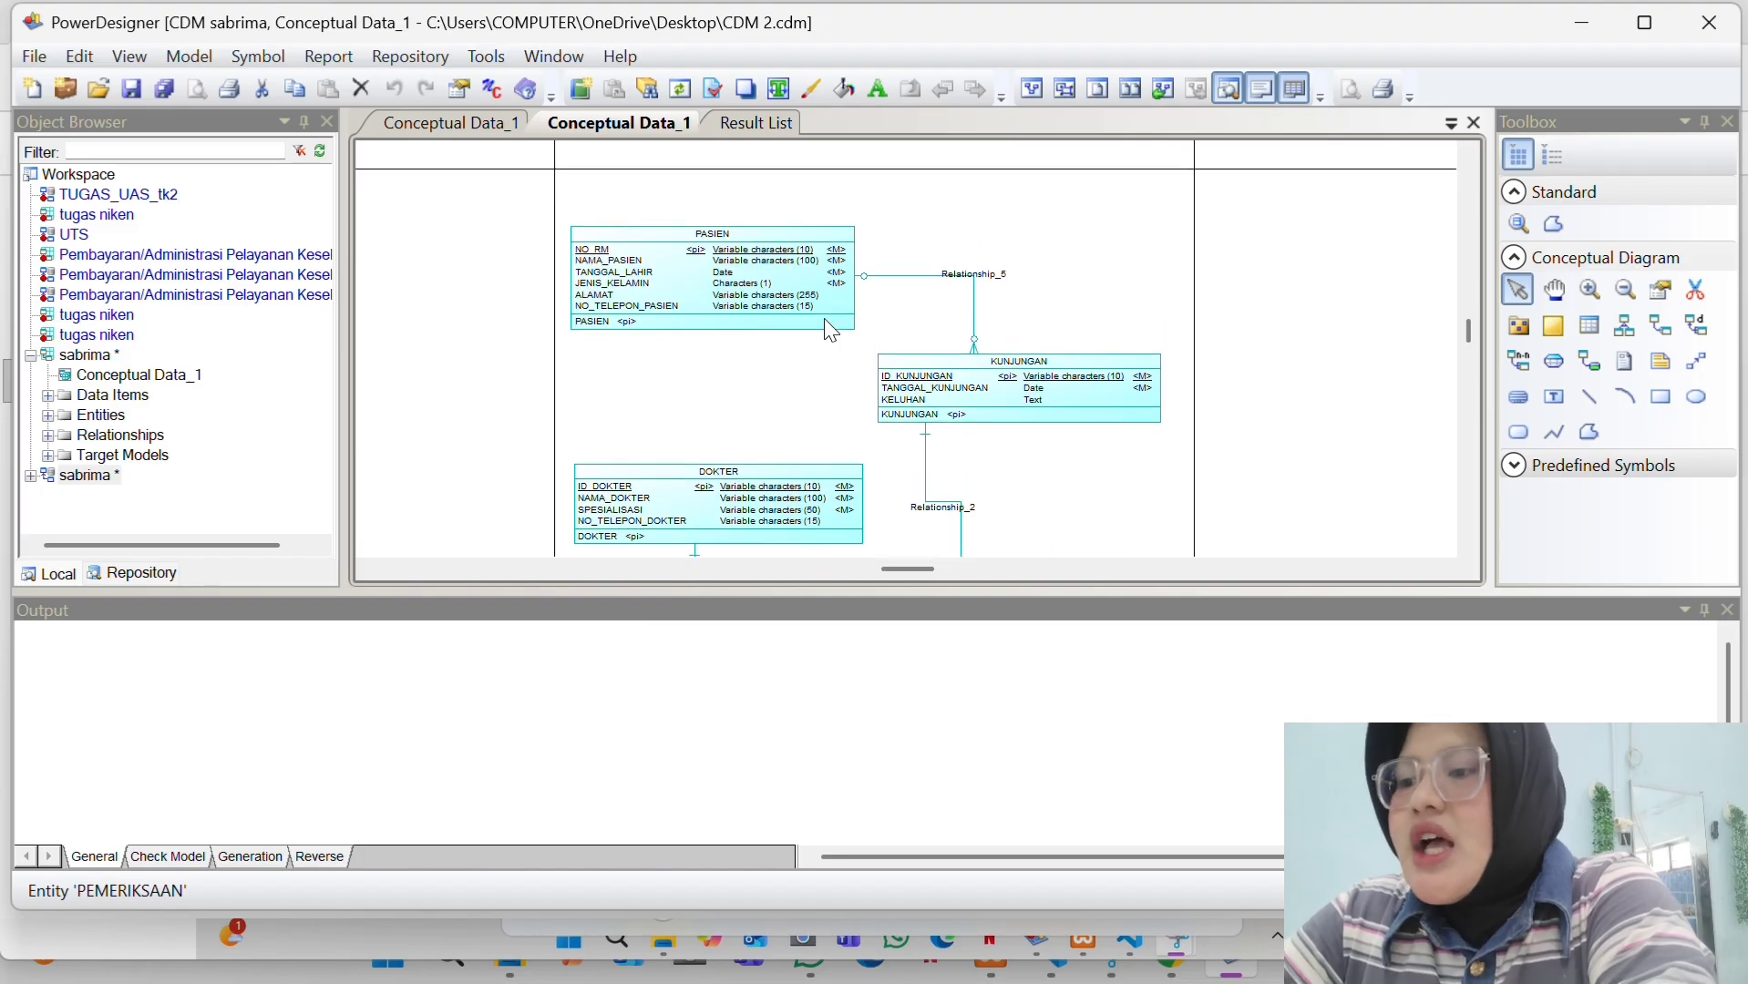
scroll(829, 330, "down", 5)
scroll(829, 330, "up", 2)
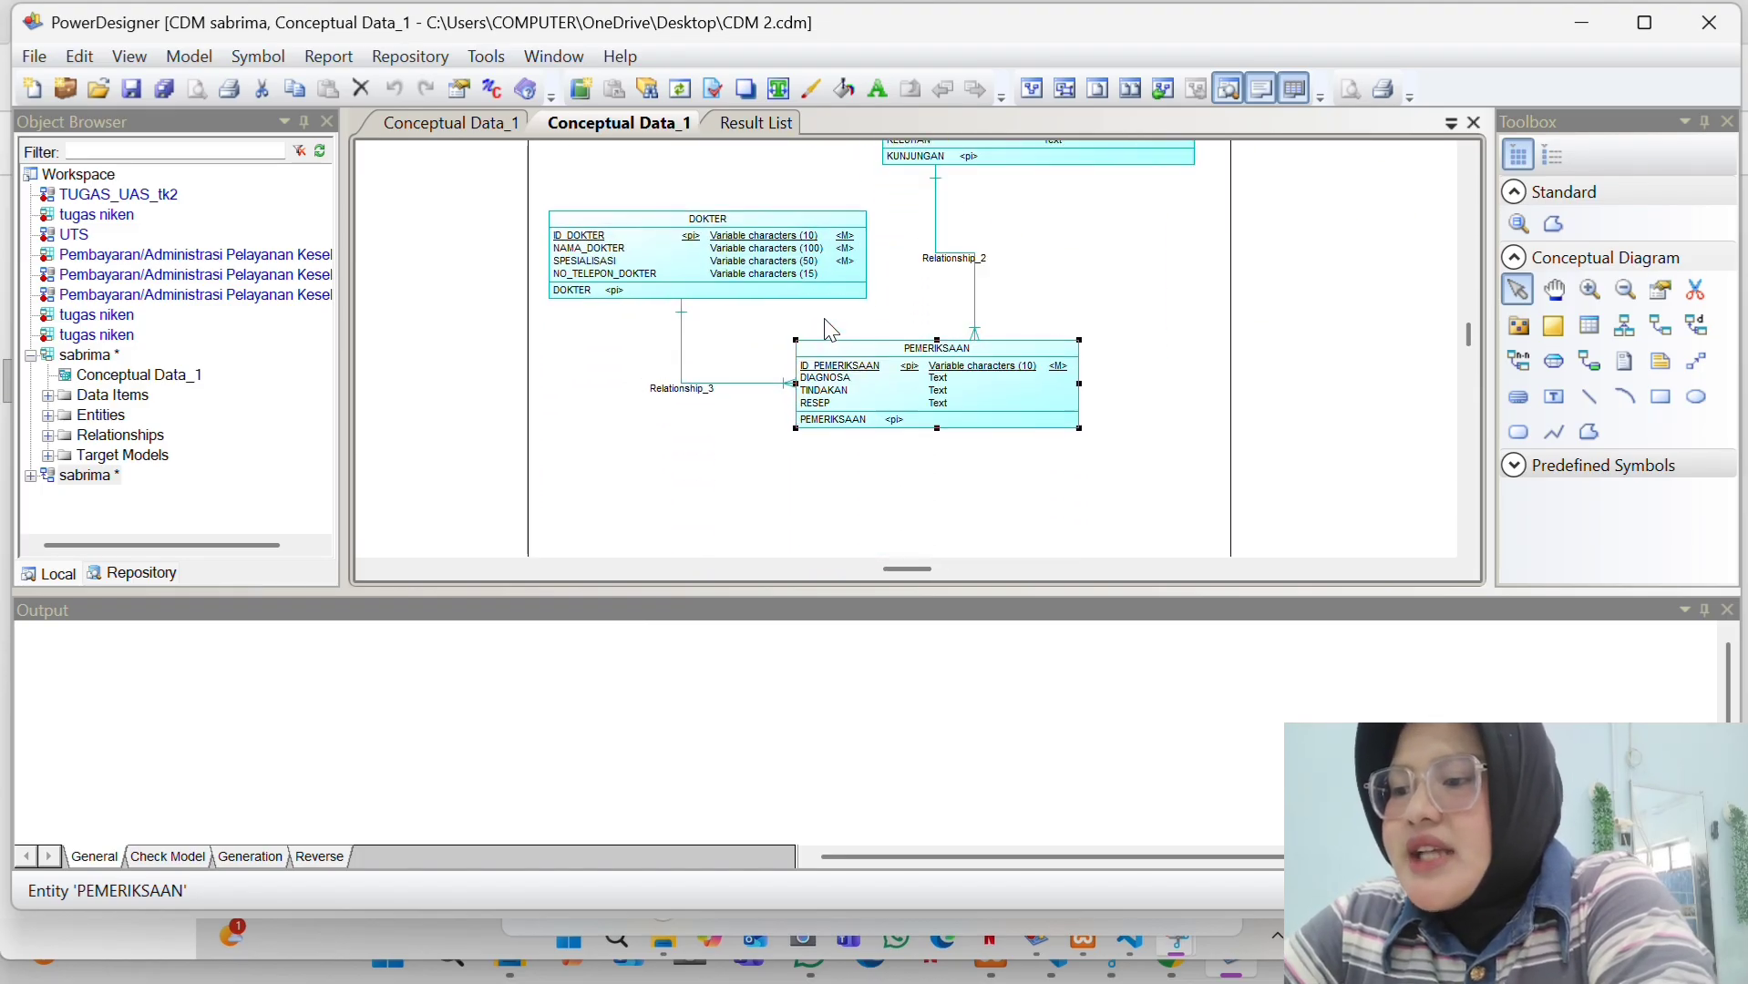
scroll(829, 330, "up", 5)
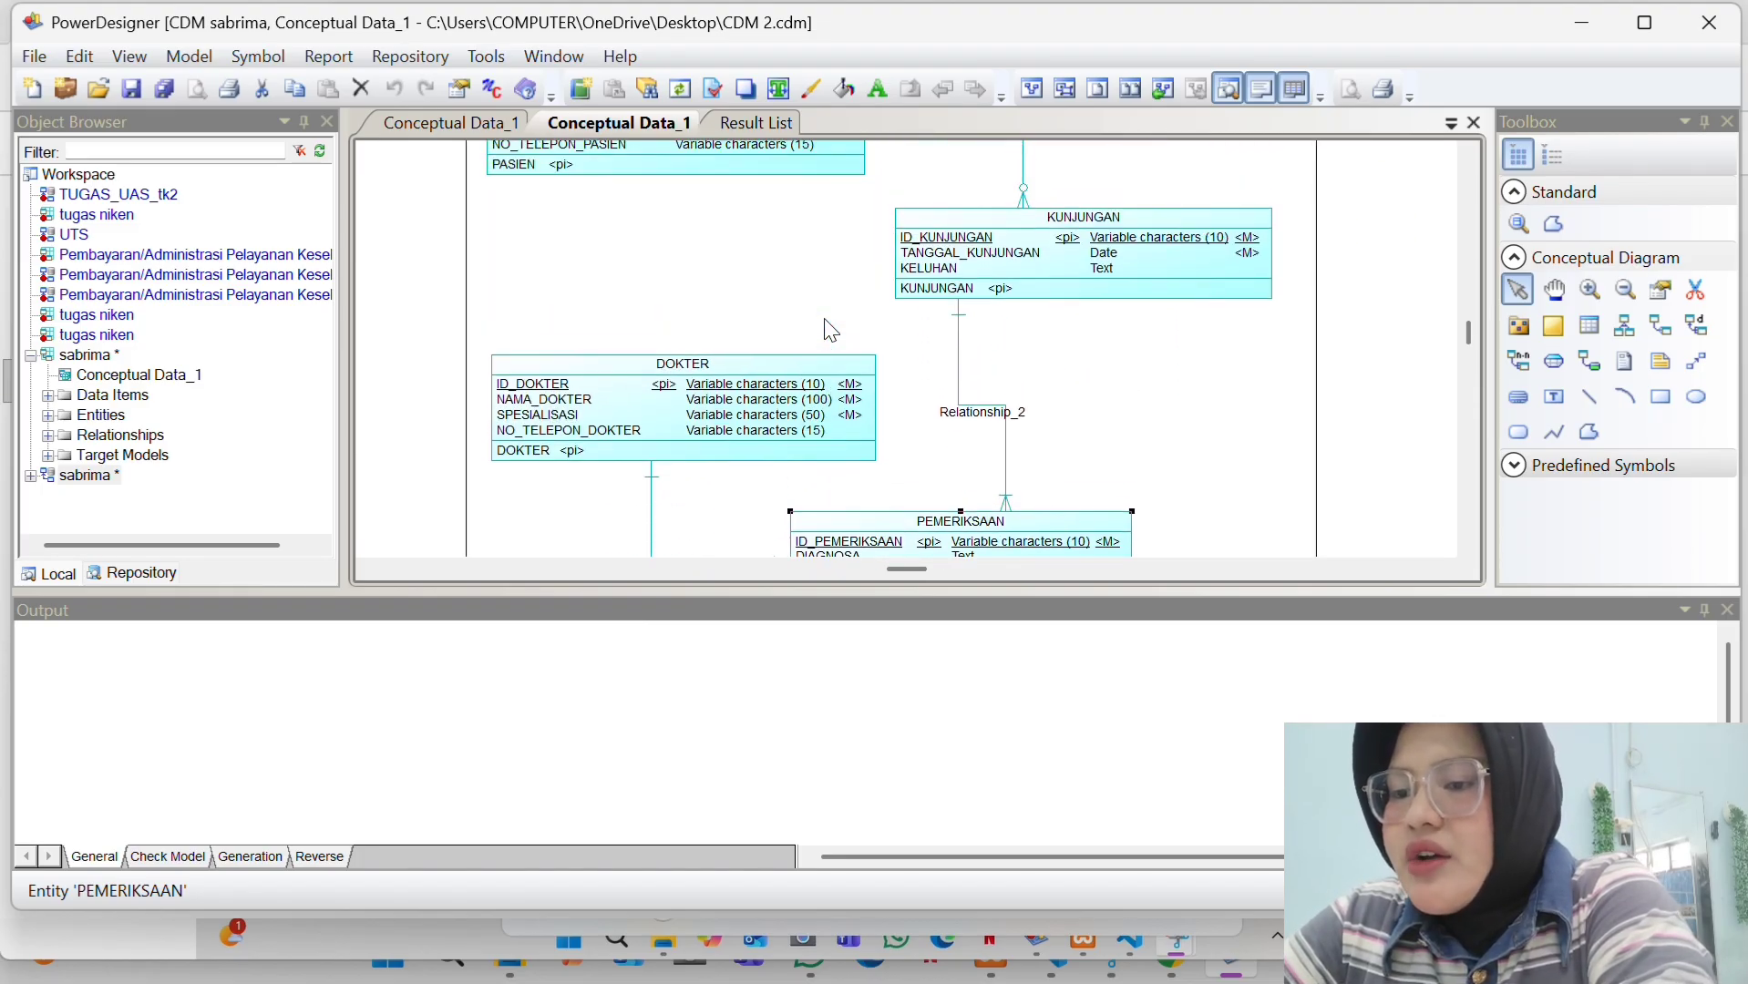
scroll(943, 334, "down", 1)
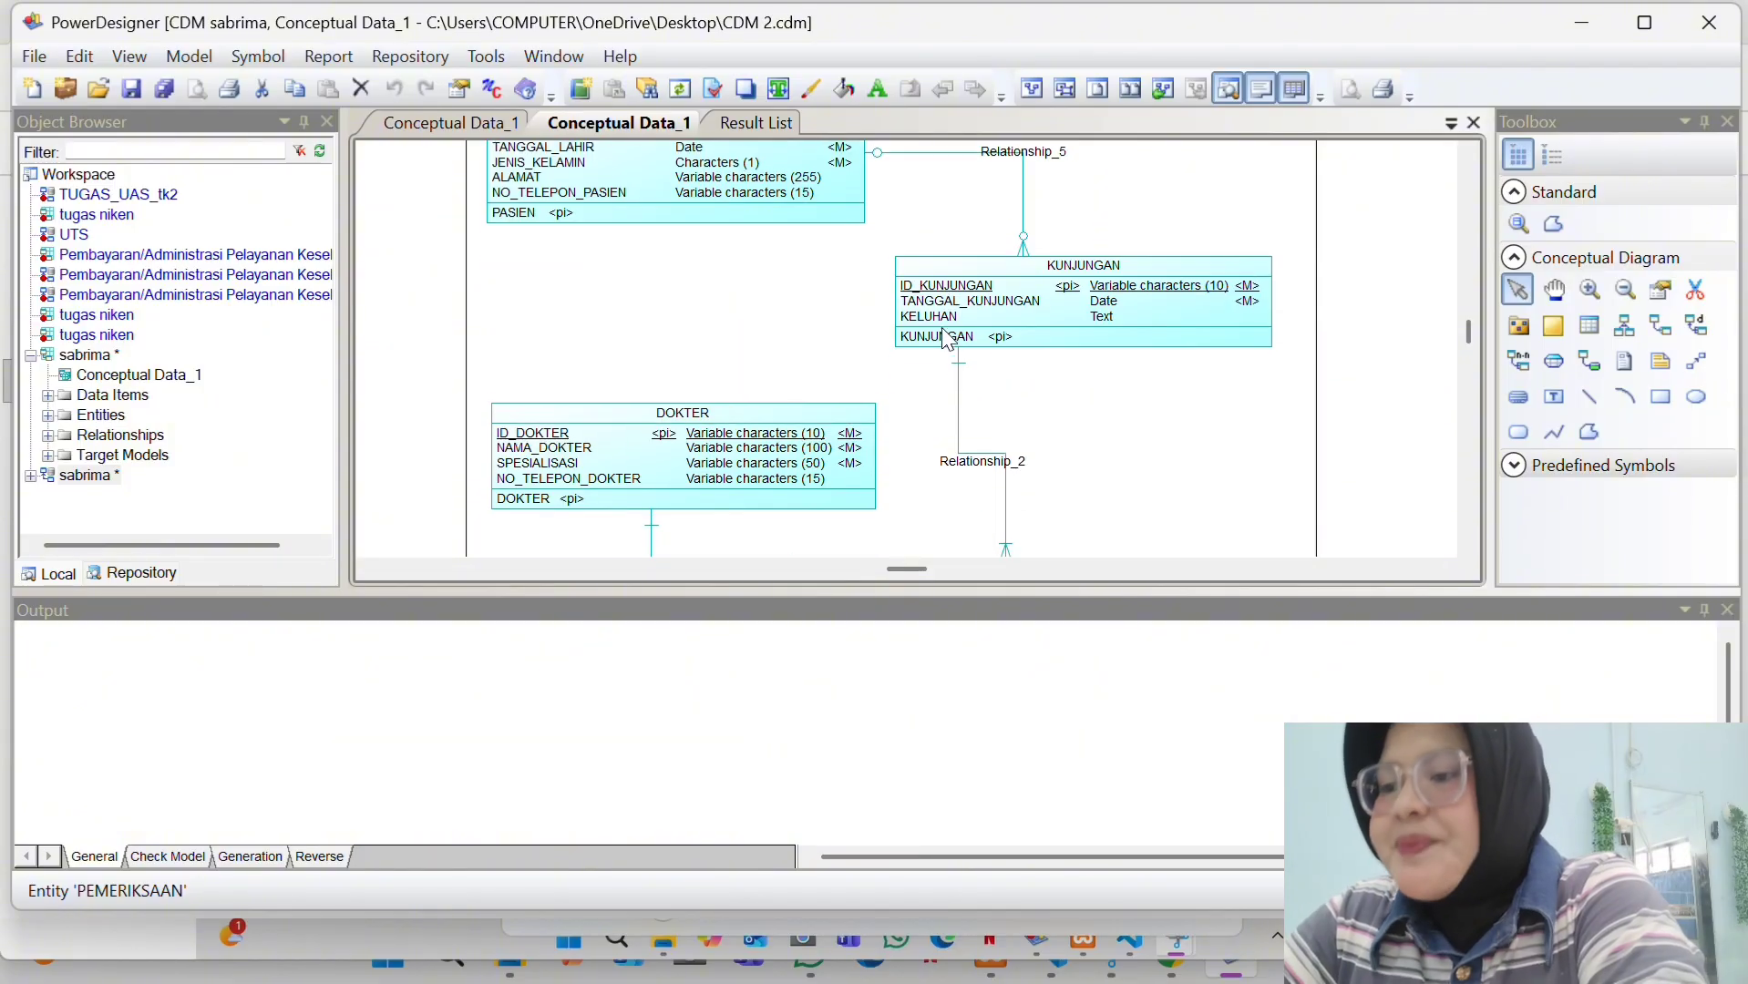
scroll(943, 328, "down", 4)
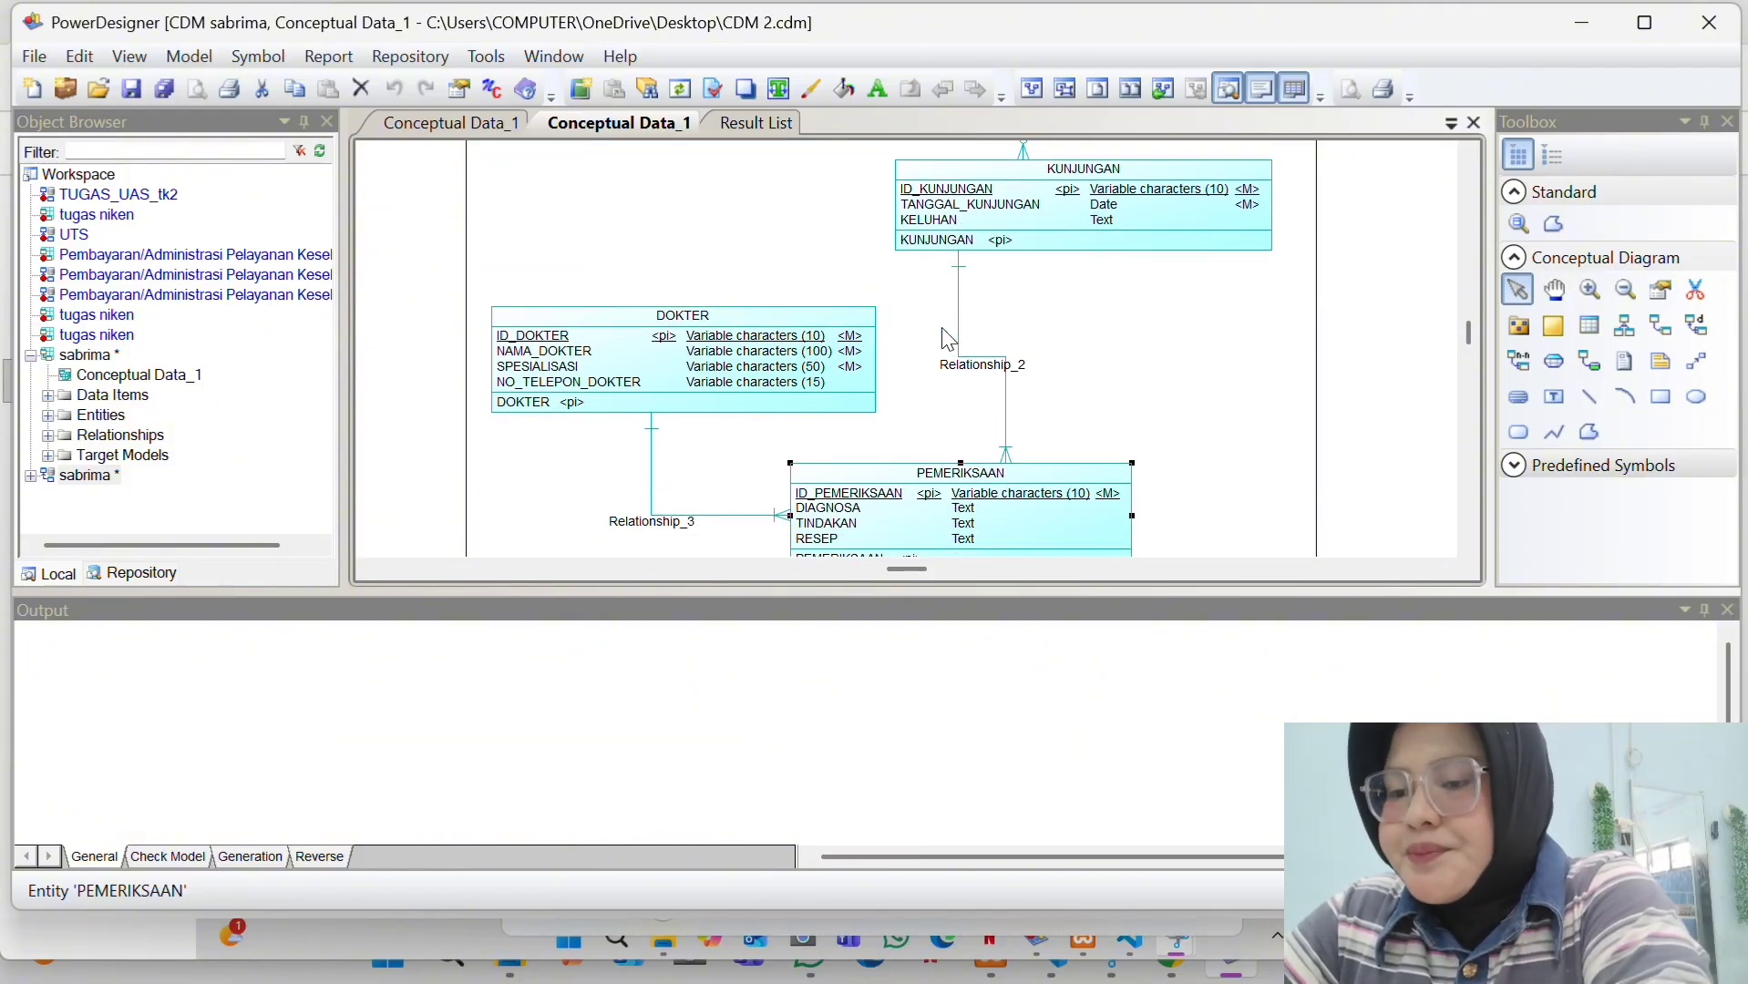
scroll(948, 339, "down", 5)
scroll(948, 339, "up", 6)
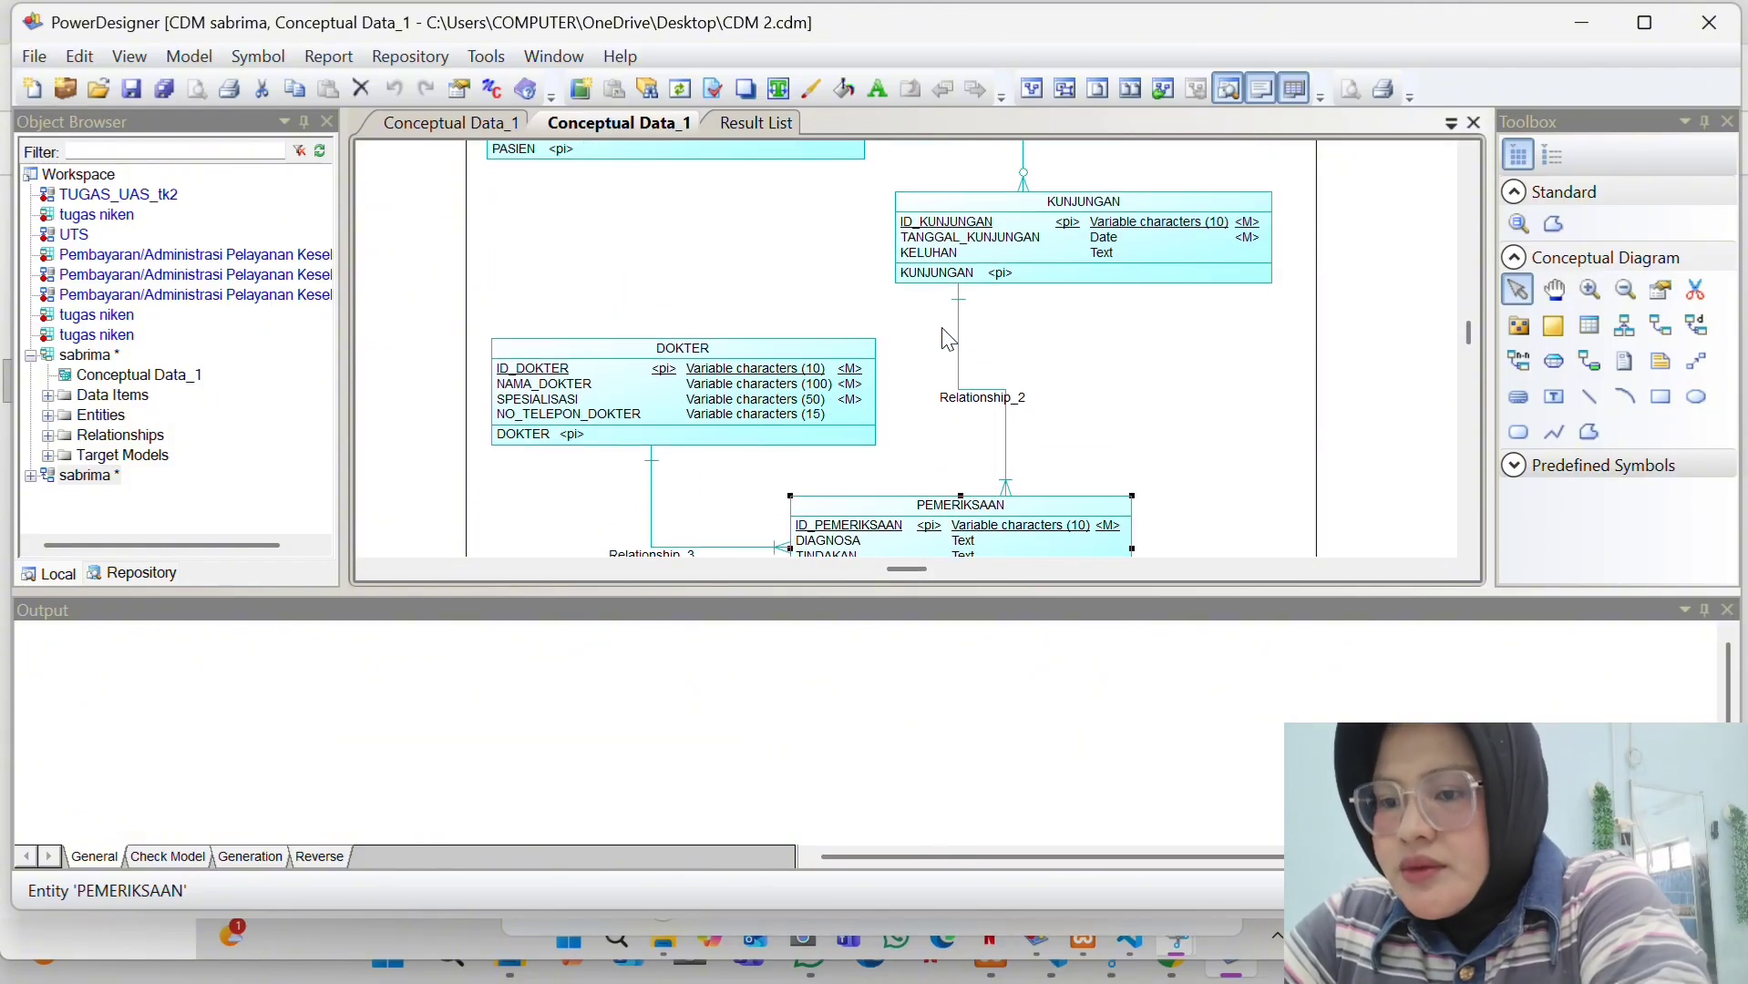
scroll(942, 330, "up", 5)
scroll(943, 333, "down", 9)
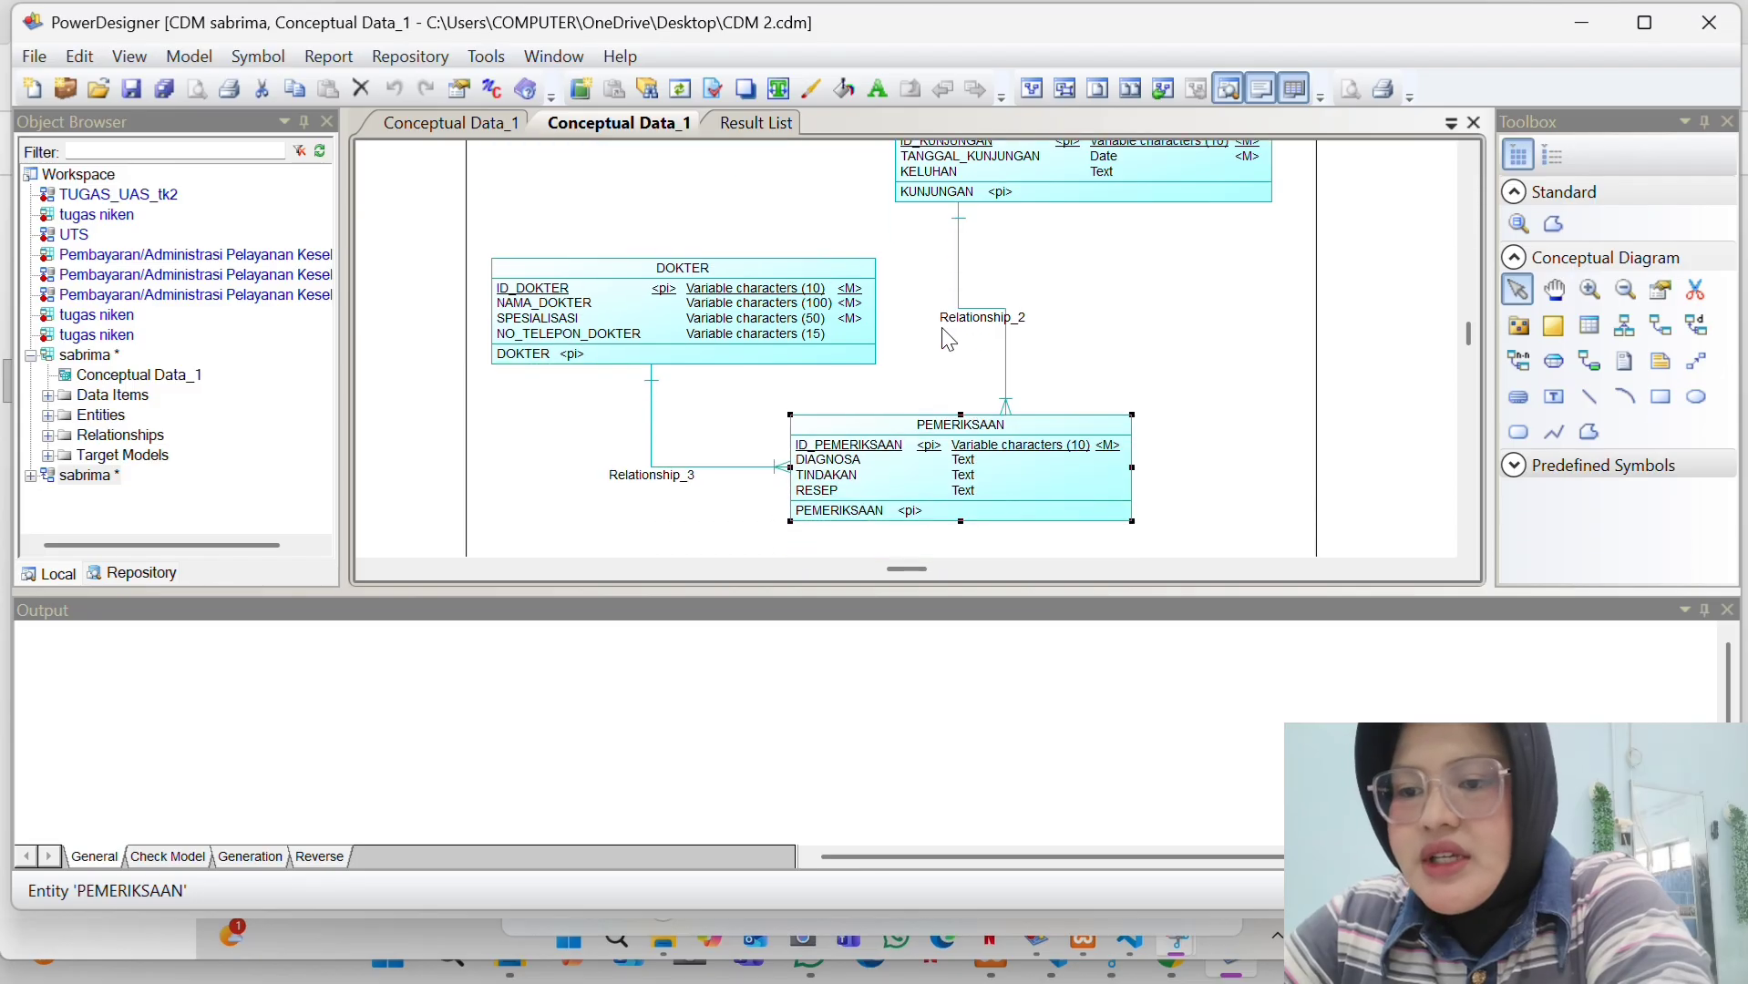
scroll(948, 339, "down", 2)
left_click(1007, 288)
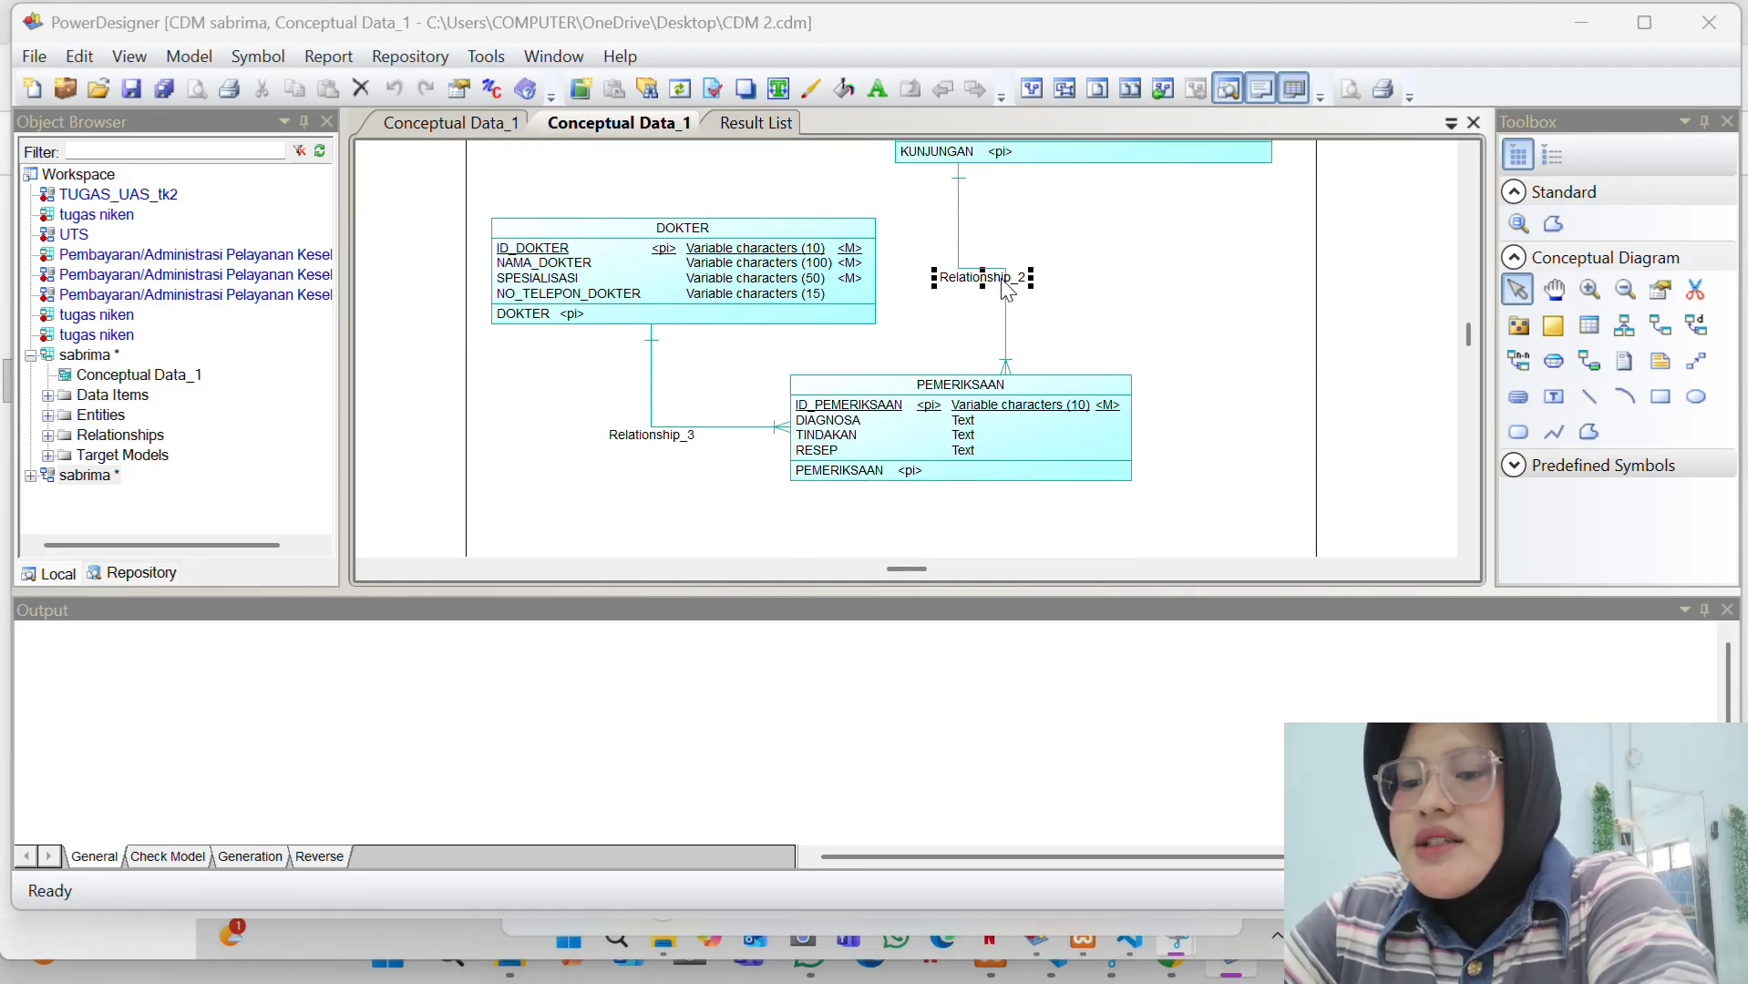
double_click(1007, 288)
left_click(727, 362)
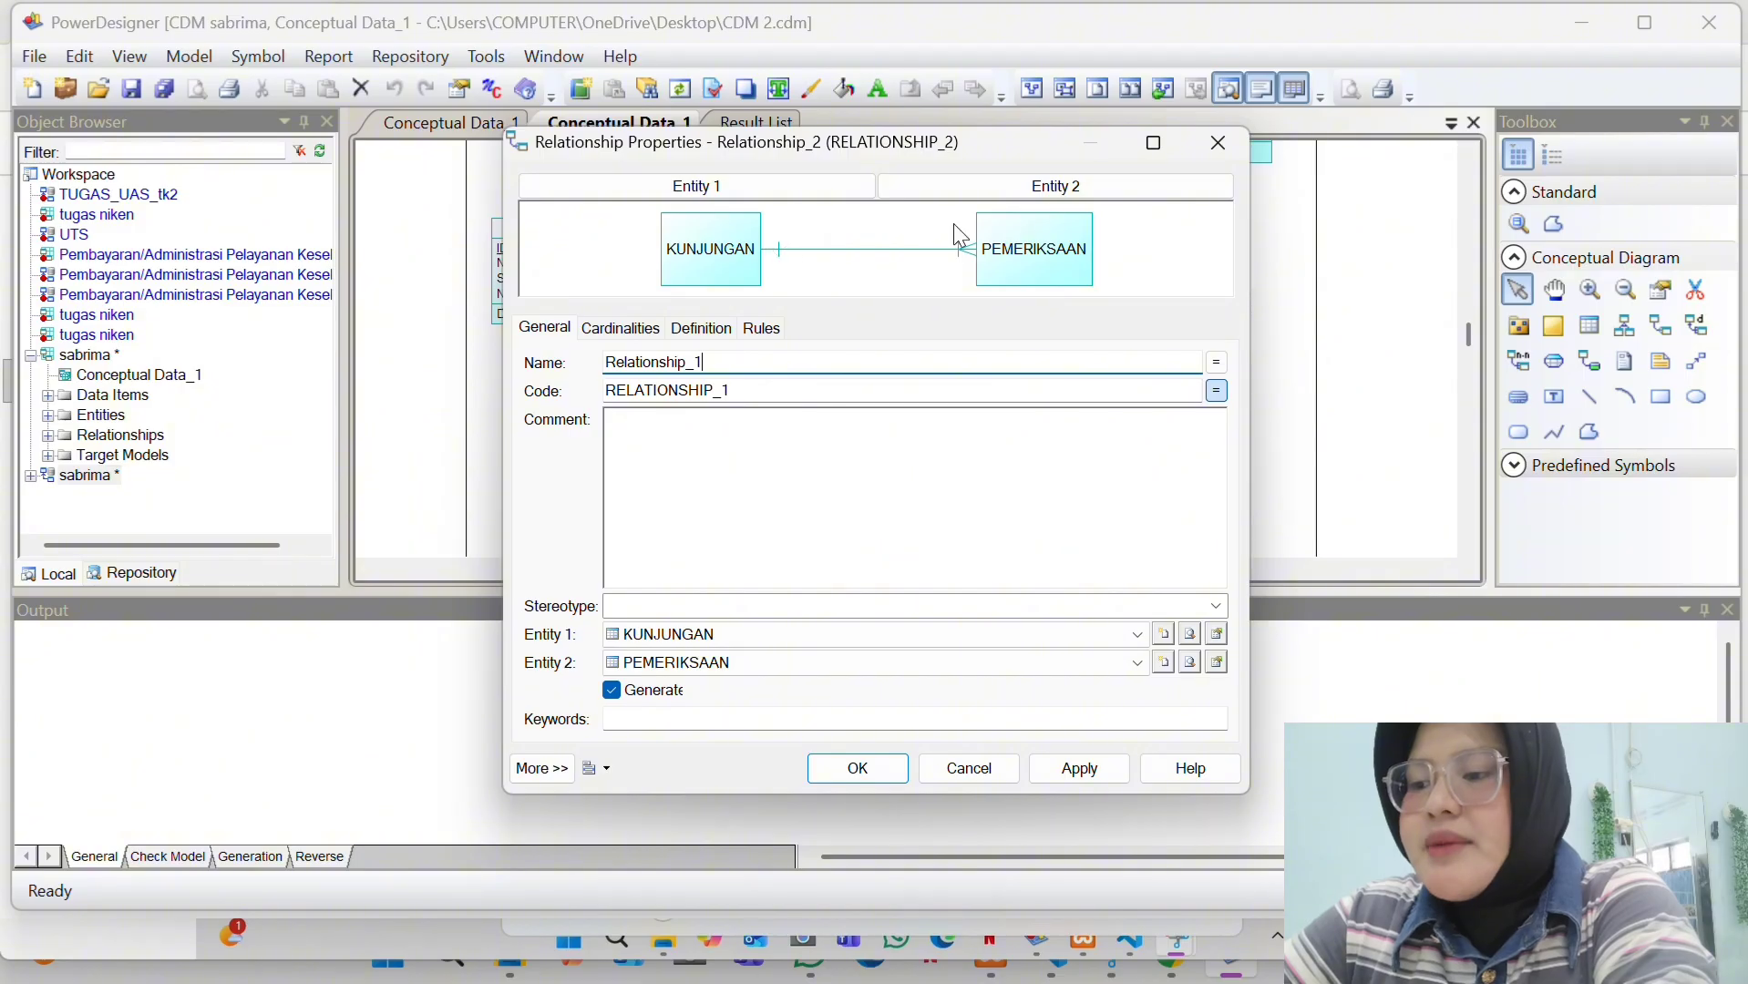
left_click(641, 333)
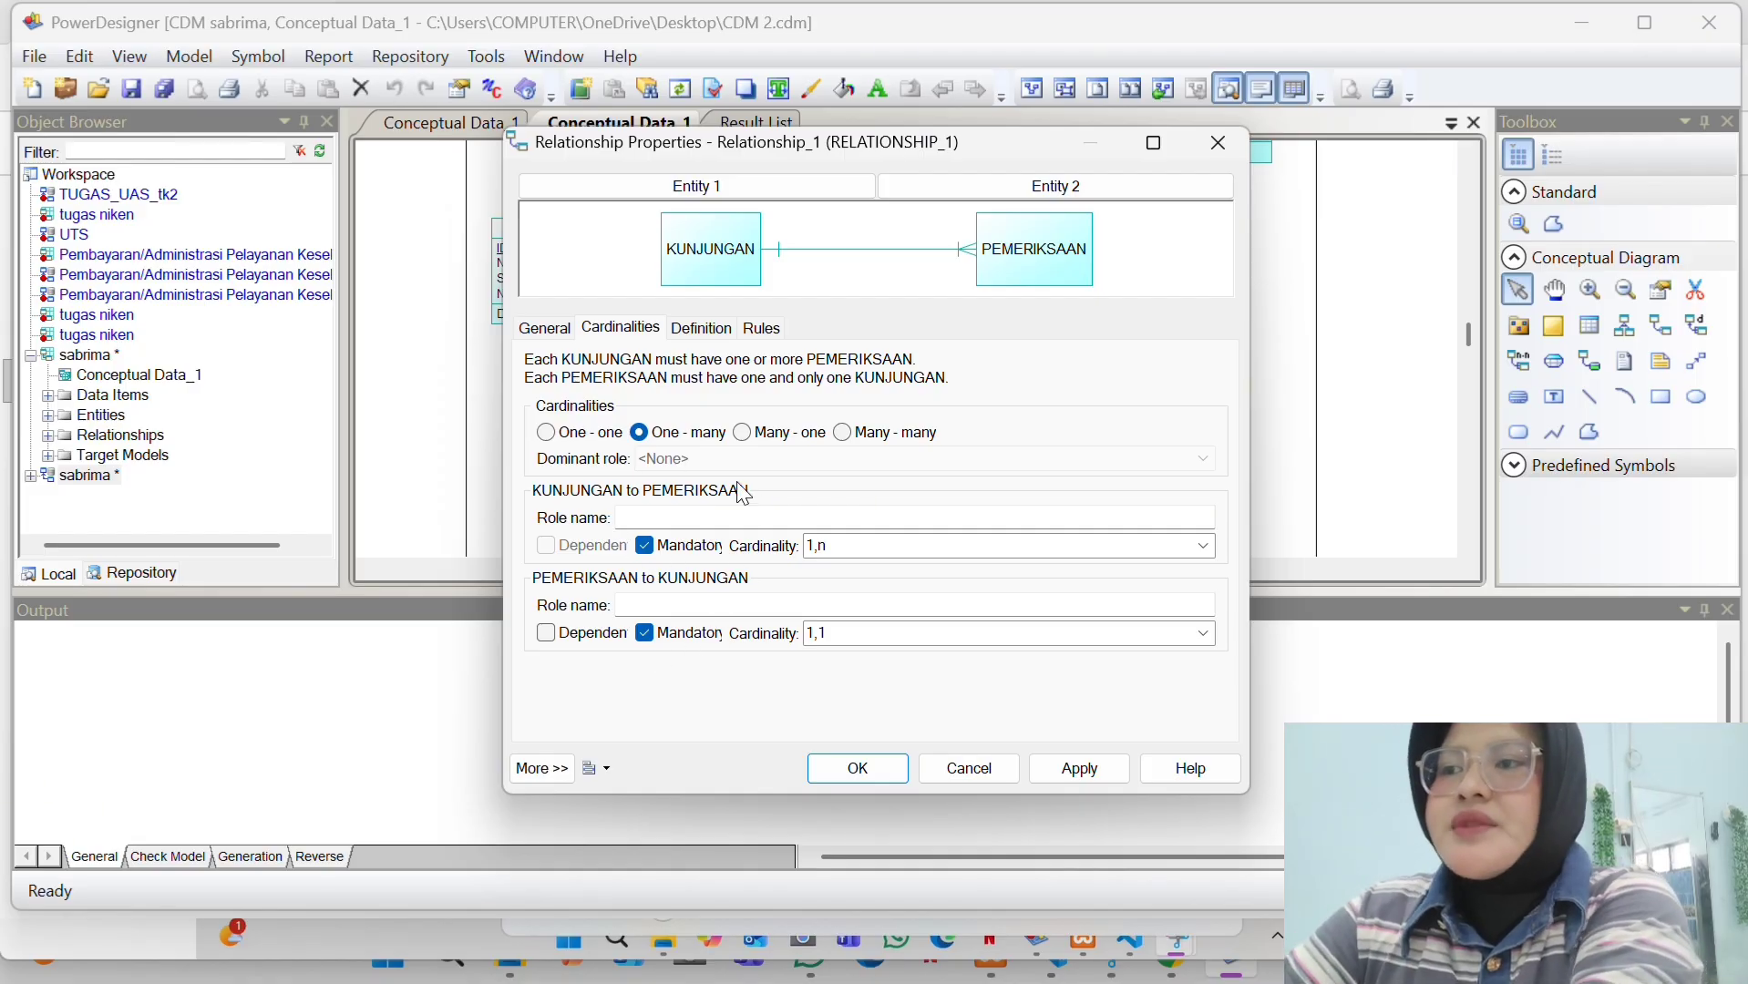
left_click(1097, 777)
left_click(859, 776)
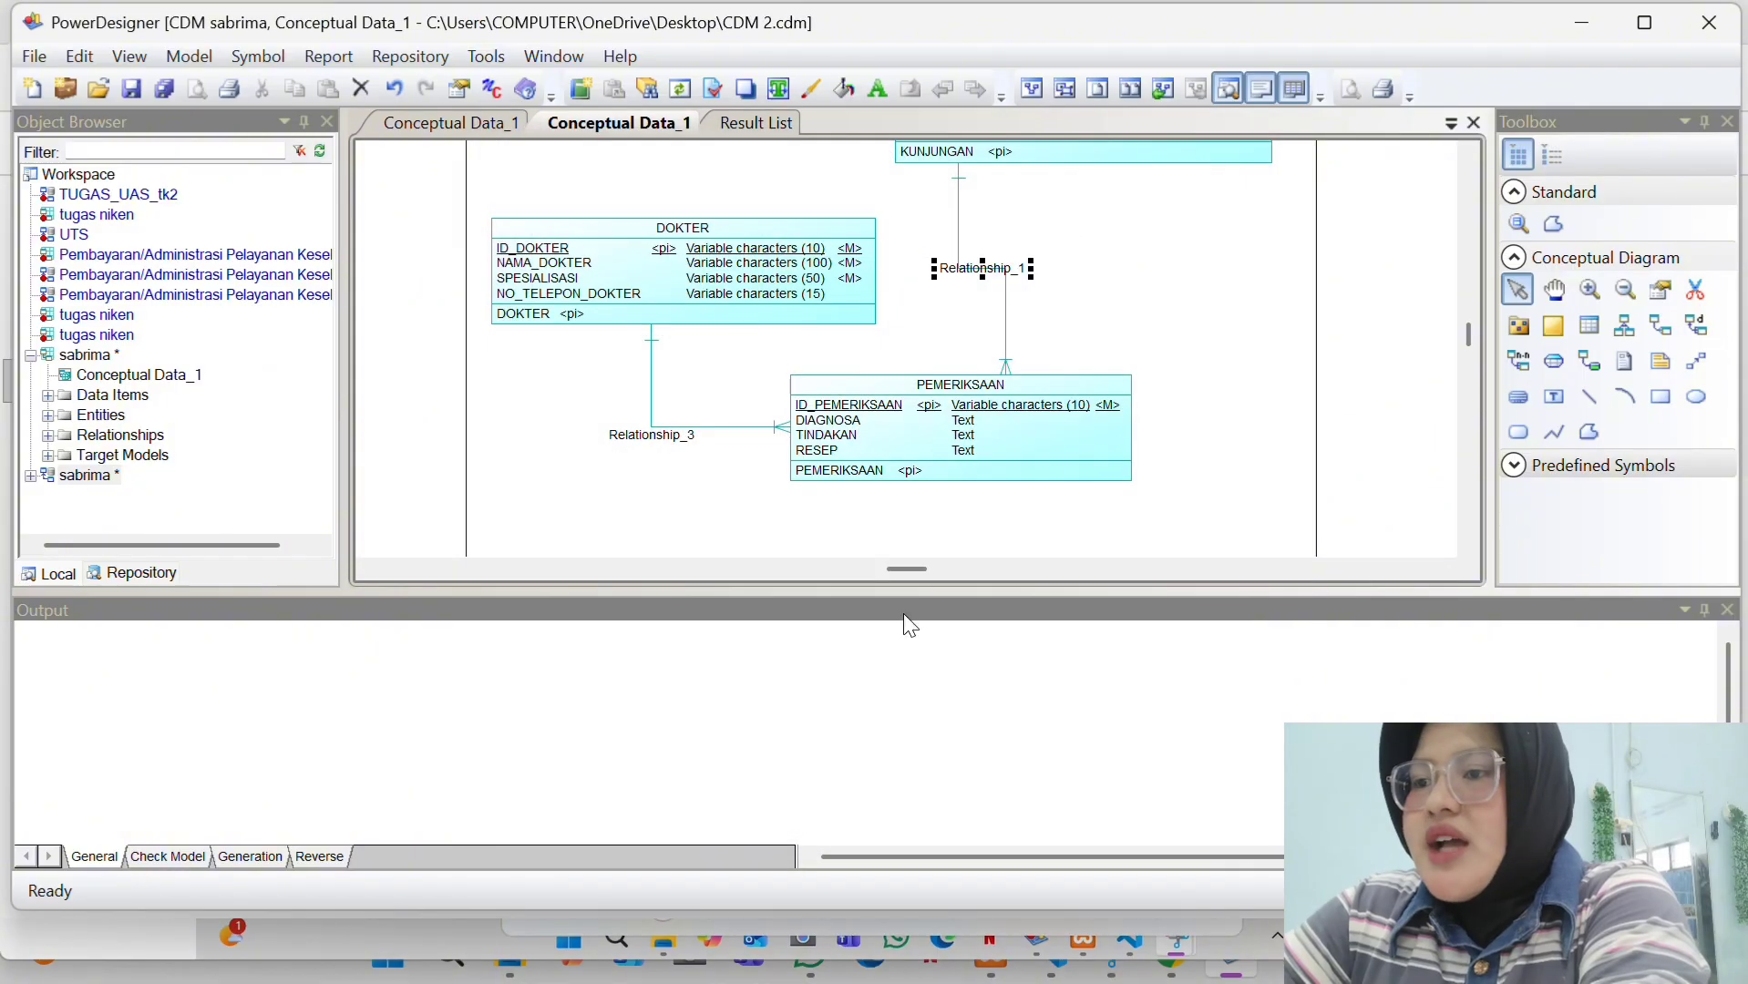
scroll(996, 336, "up", 5)
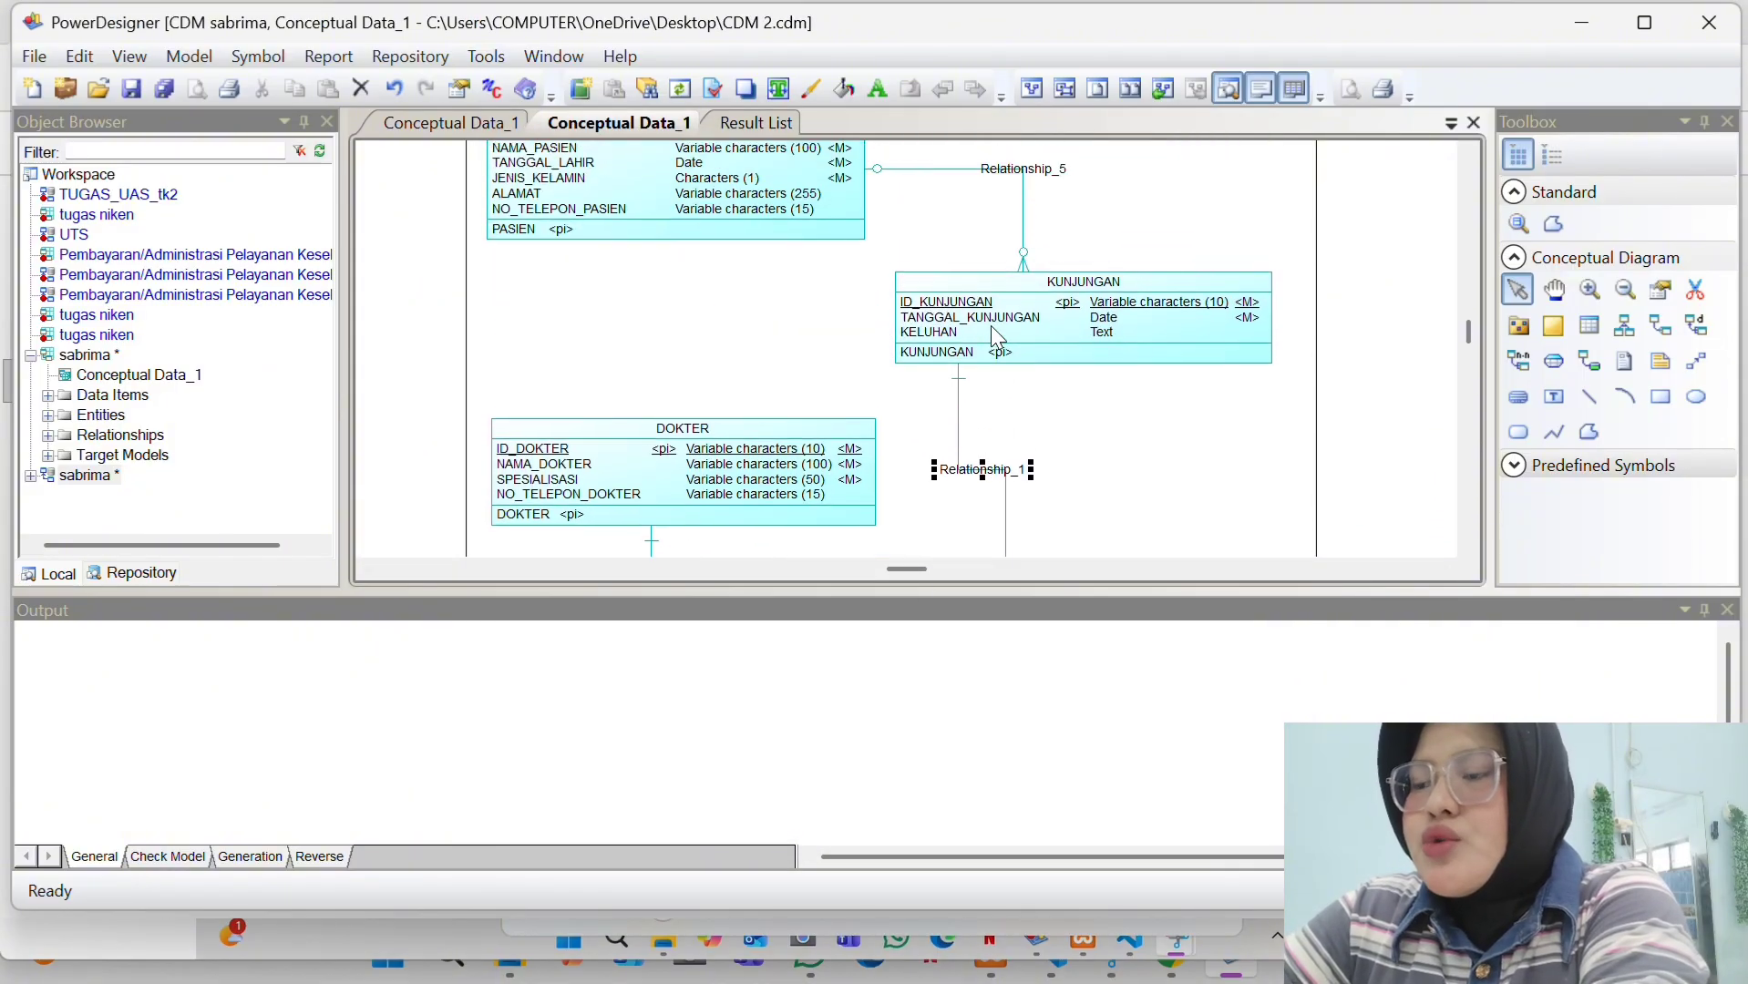
scroll(997, 335, "down", 4)
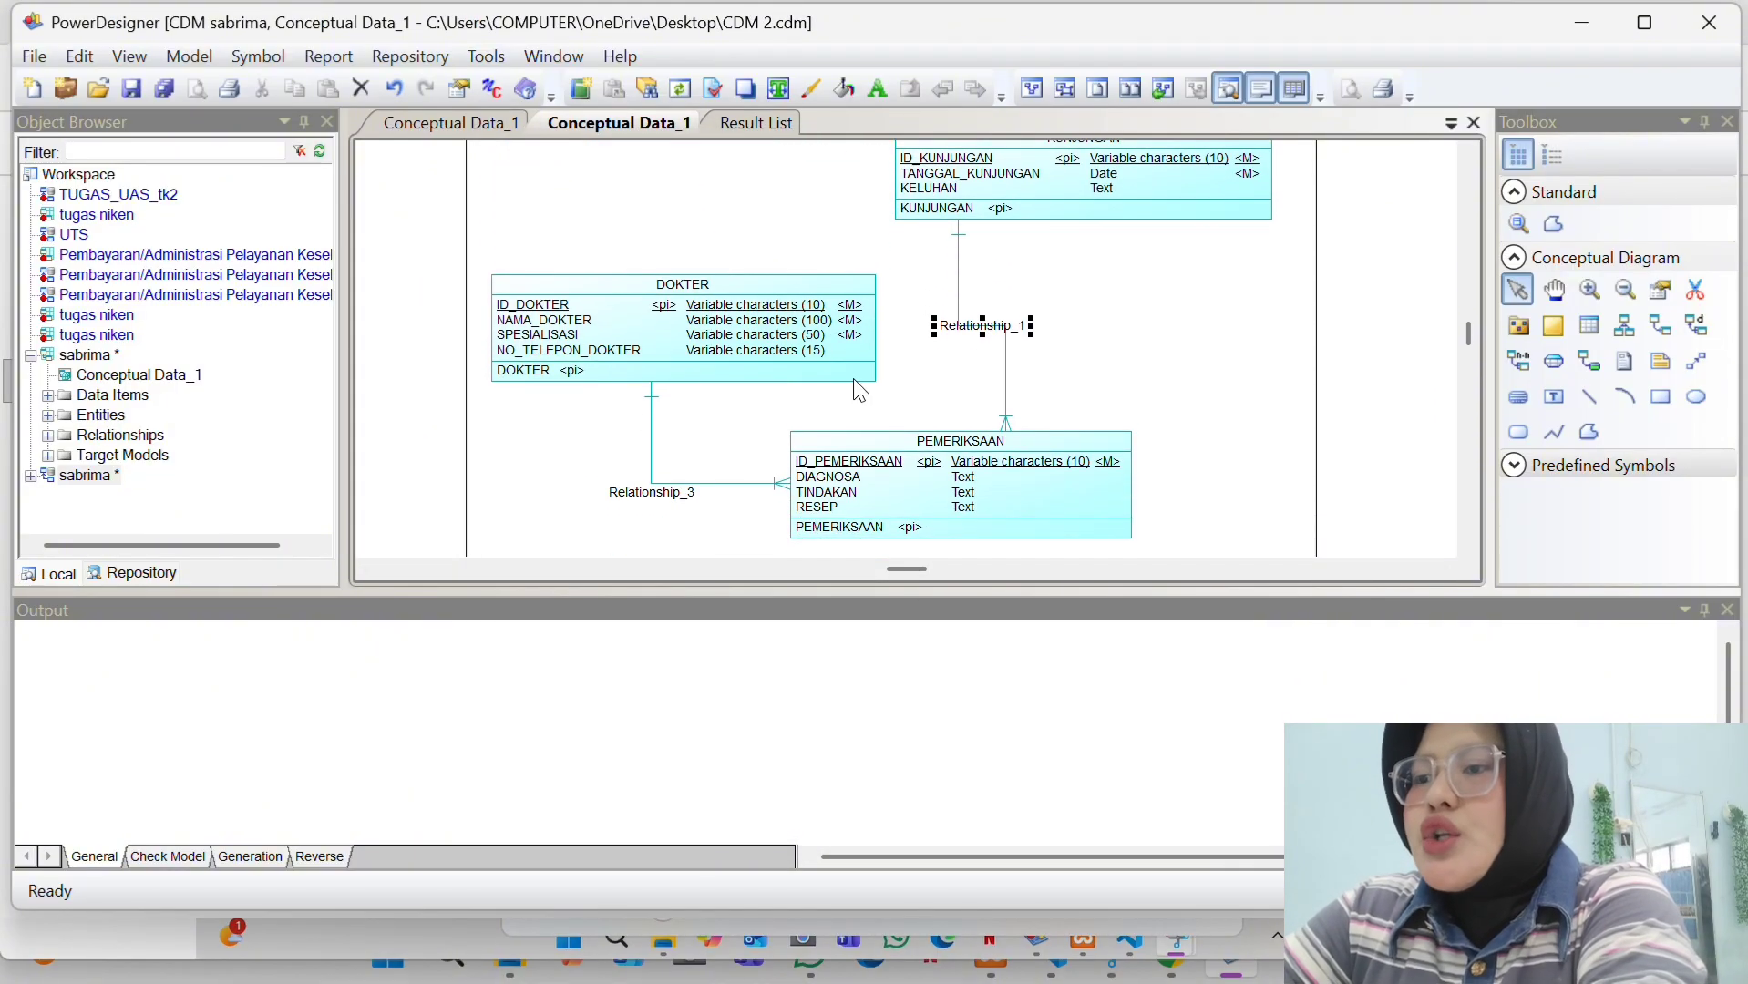
- Rename the DOKTER–PEMERIKSAAN relationship from Relationship_3 to Relationship_2, keeping 1,n and 1,1 cardinalities
double_click(654, 472)
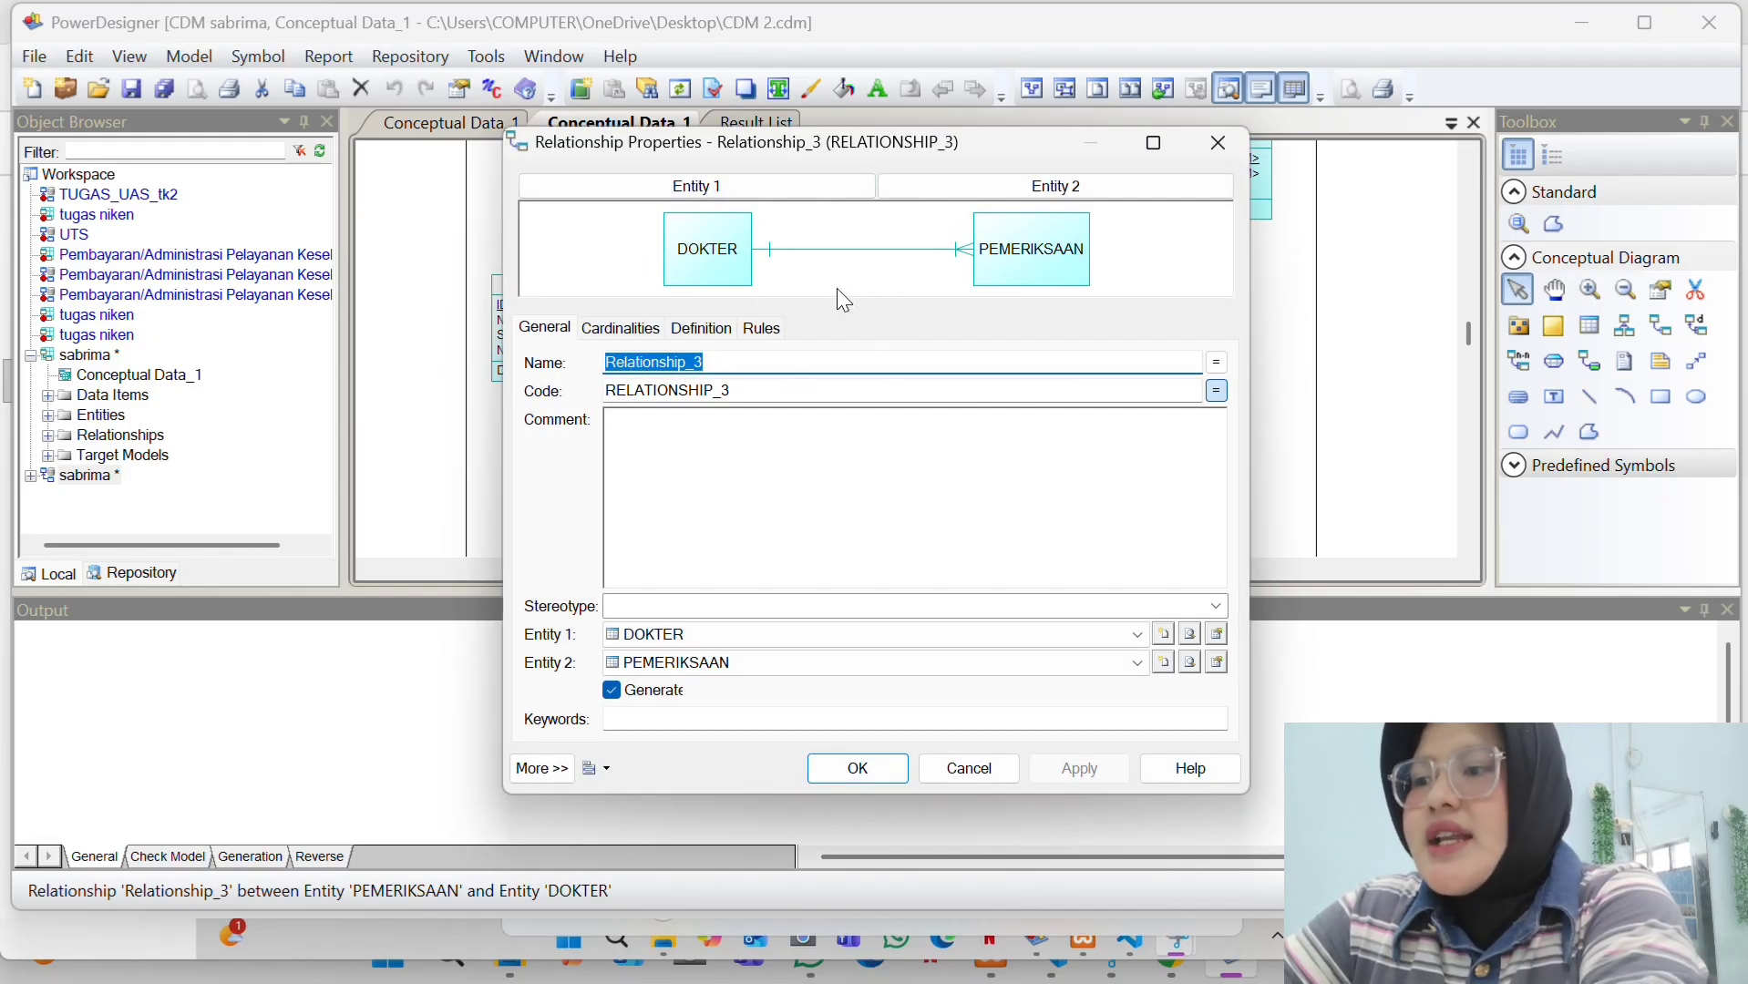
left_click(717, 368)
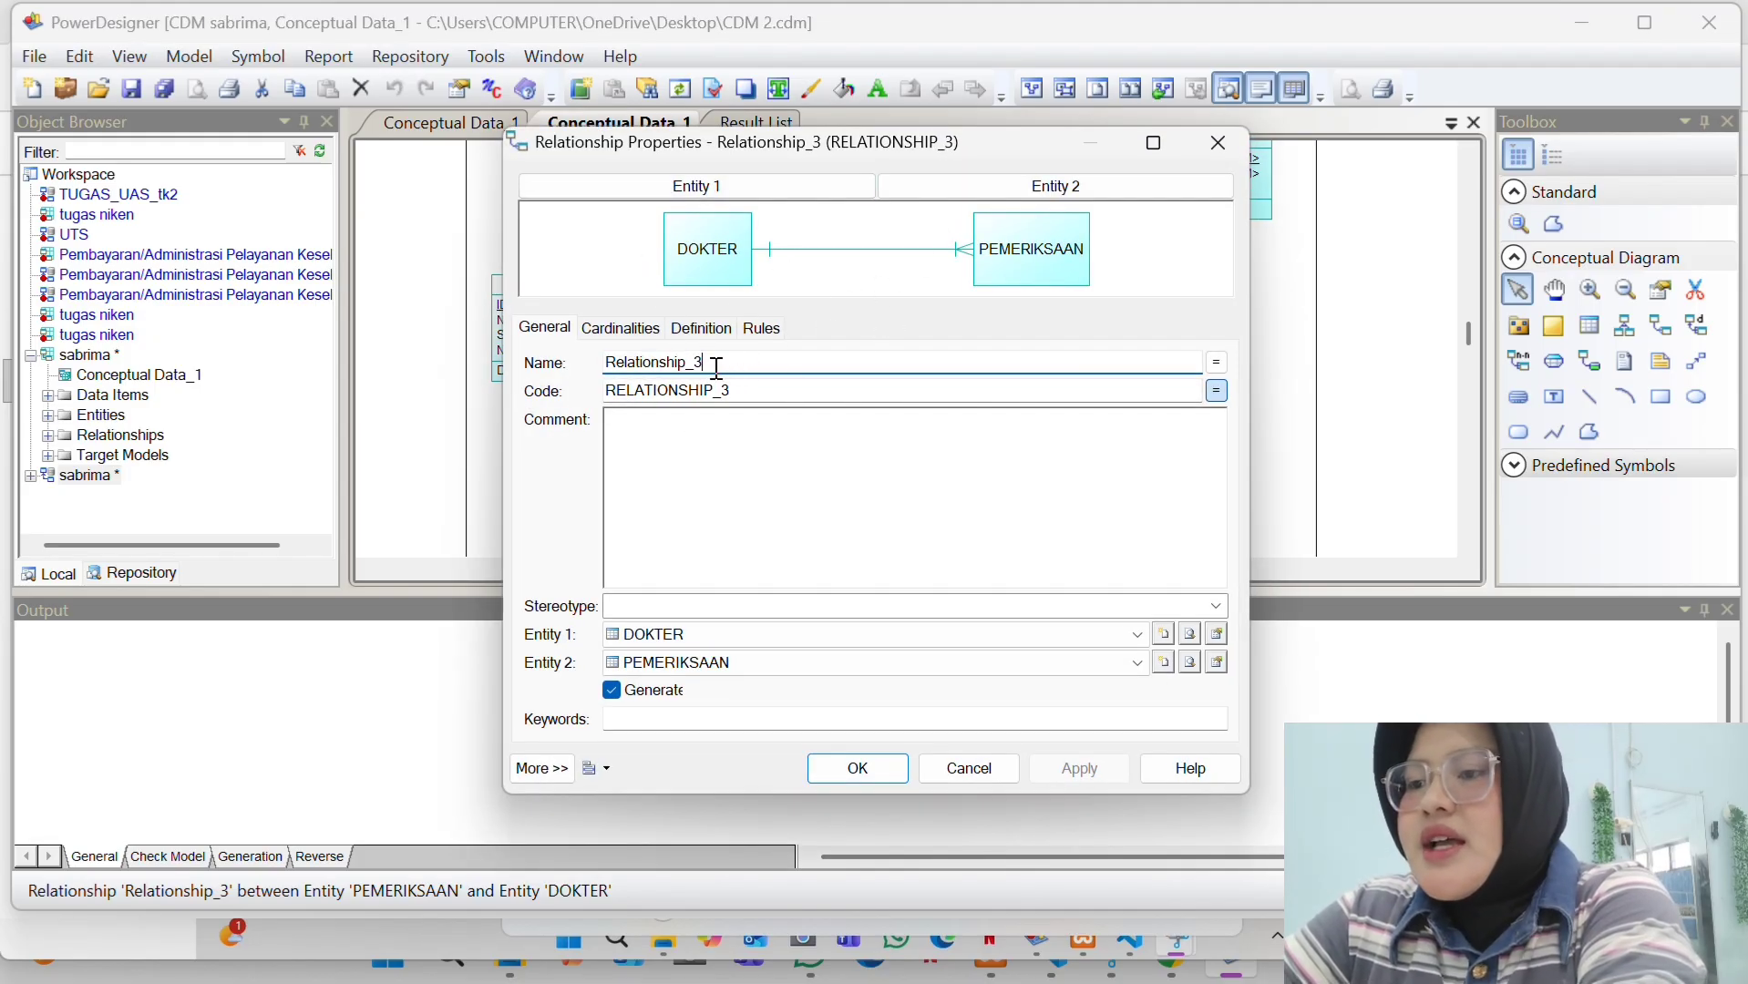
key("BackSpace")
type("2")
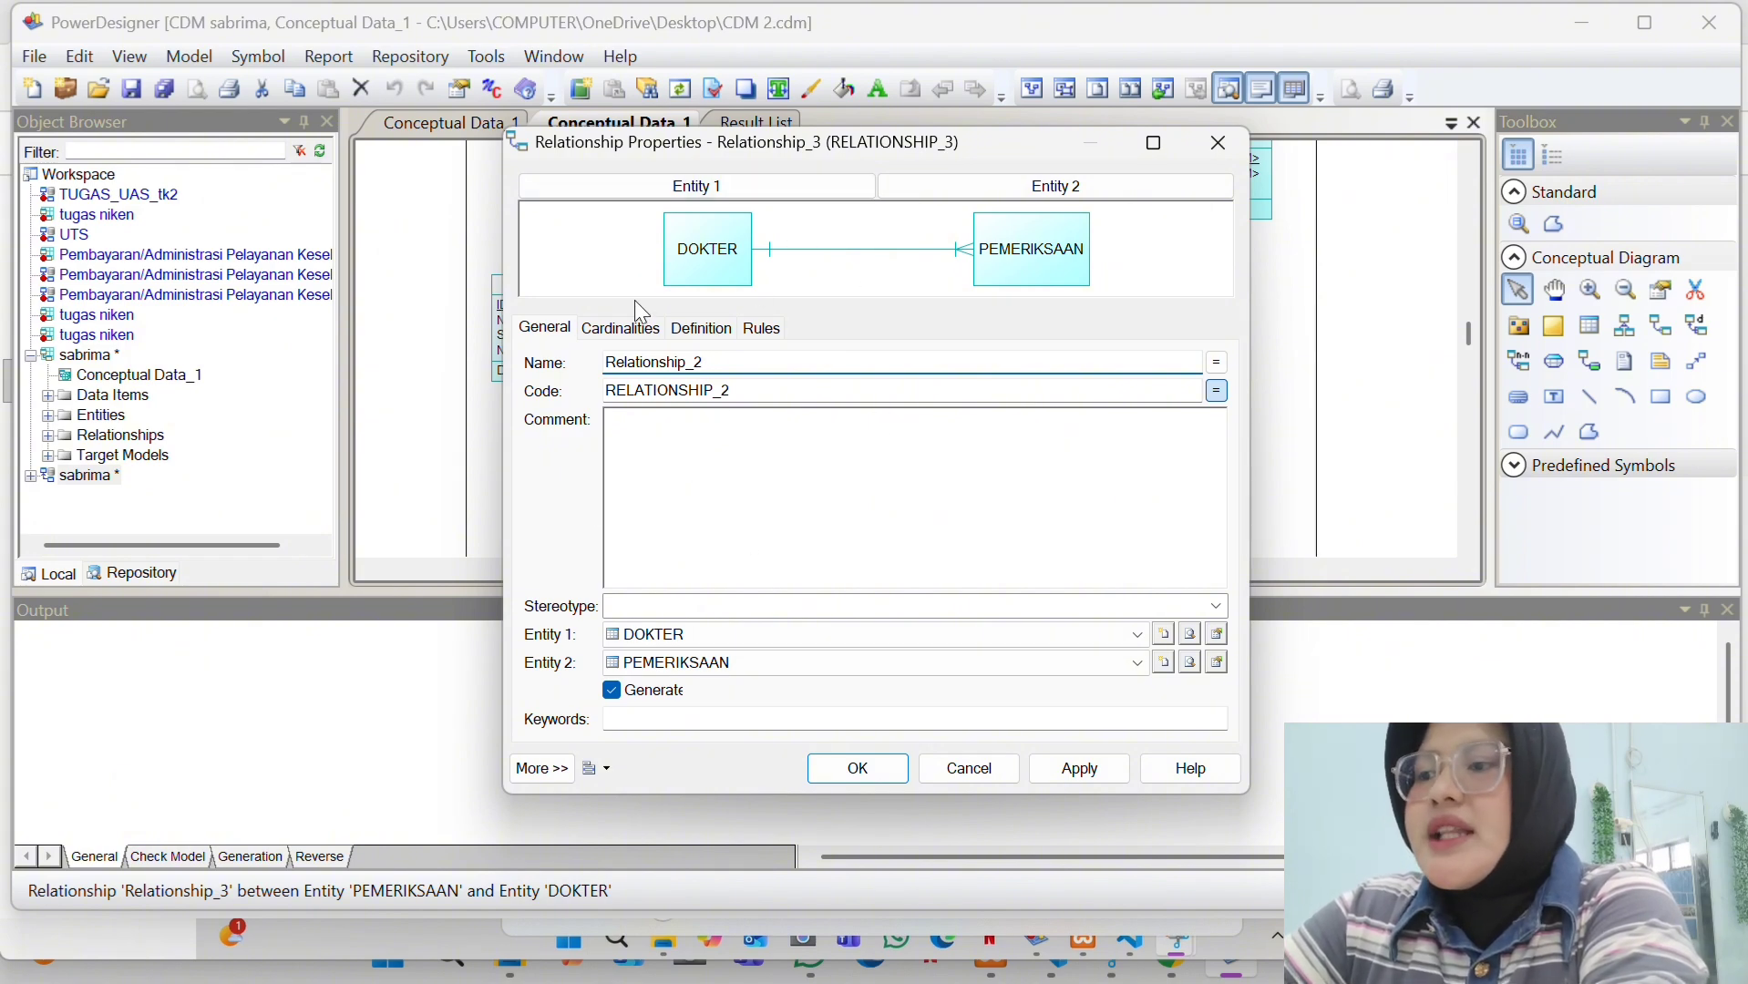
left_click(645, 330)
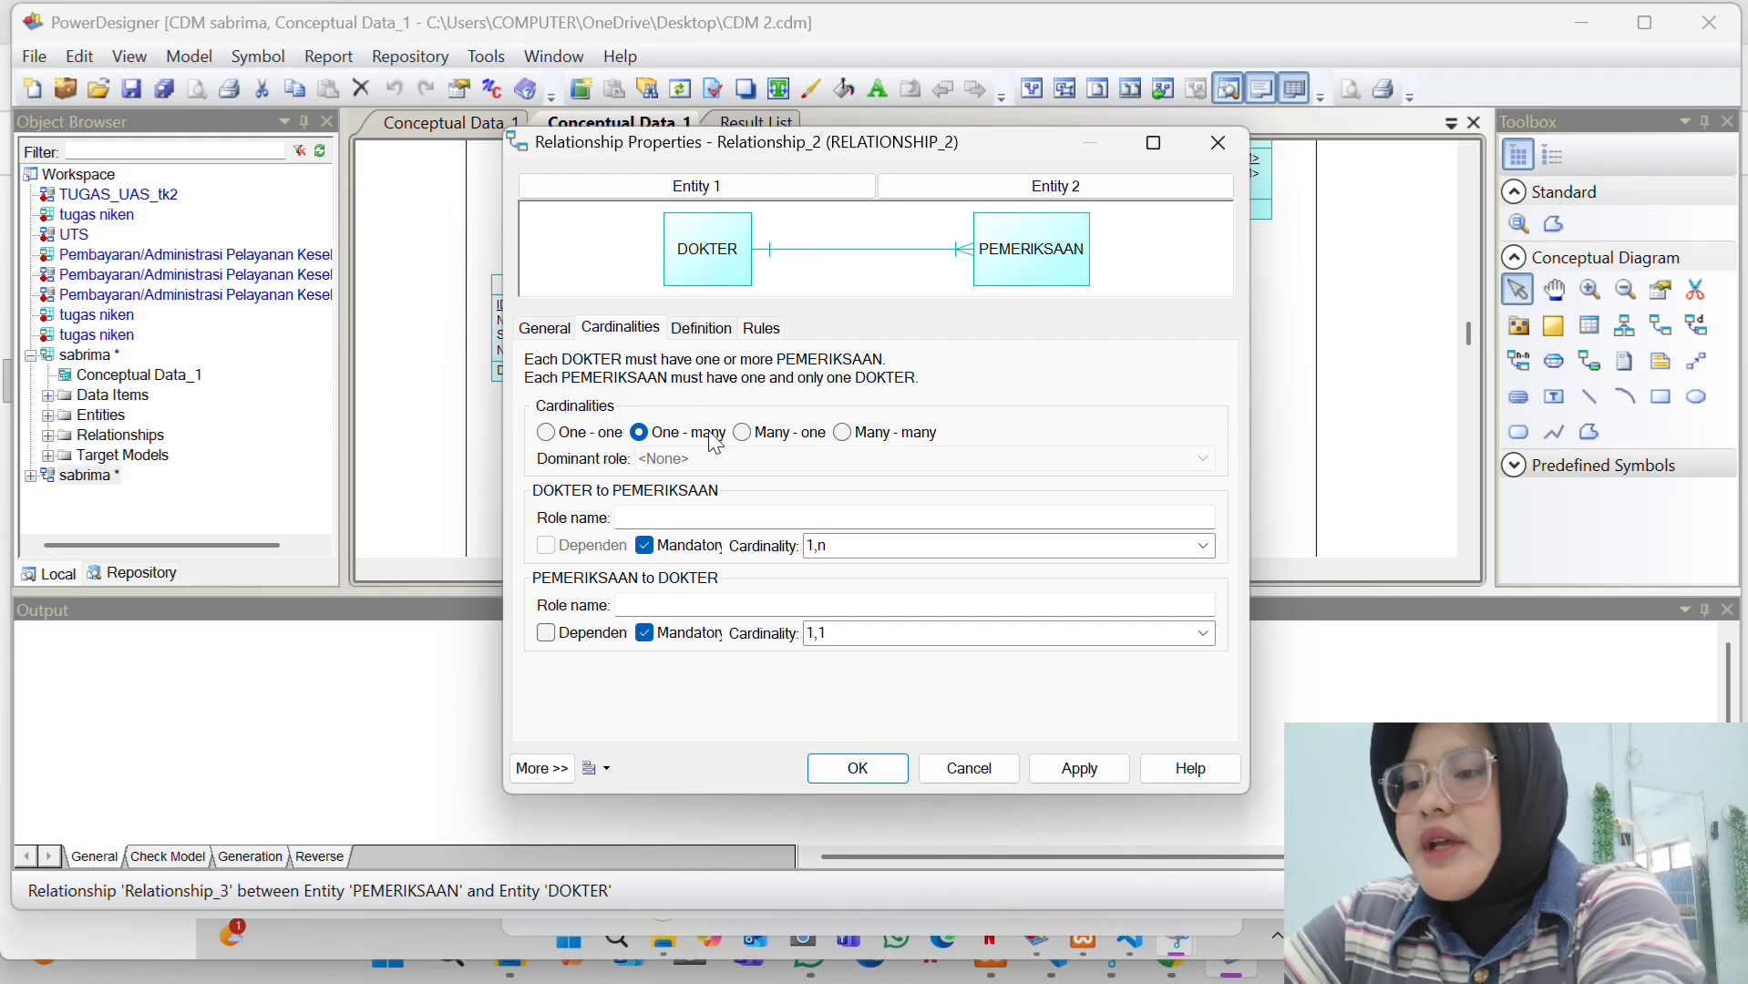
left_click(1075, 766)
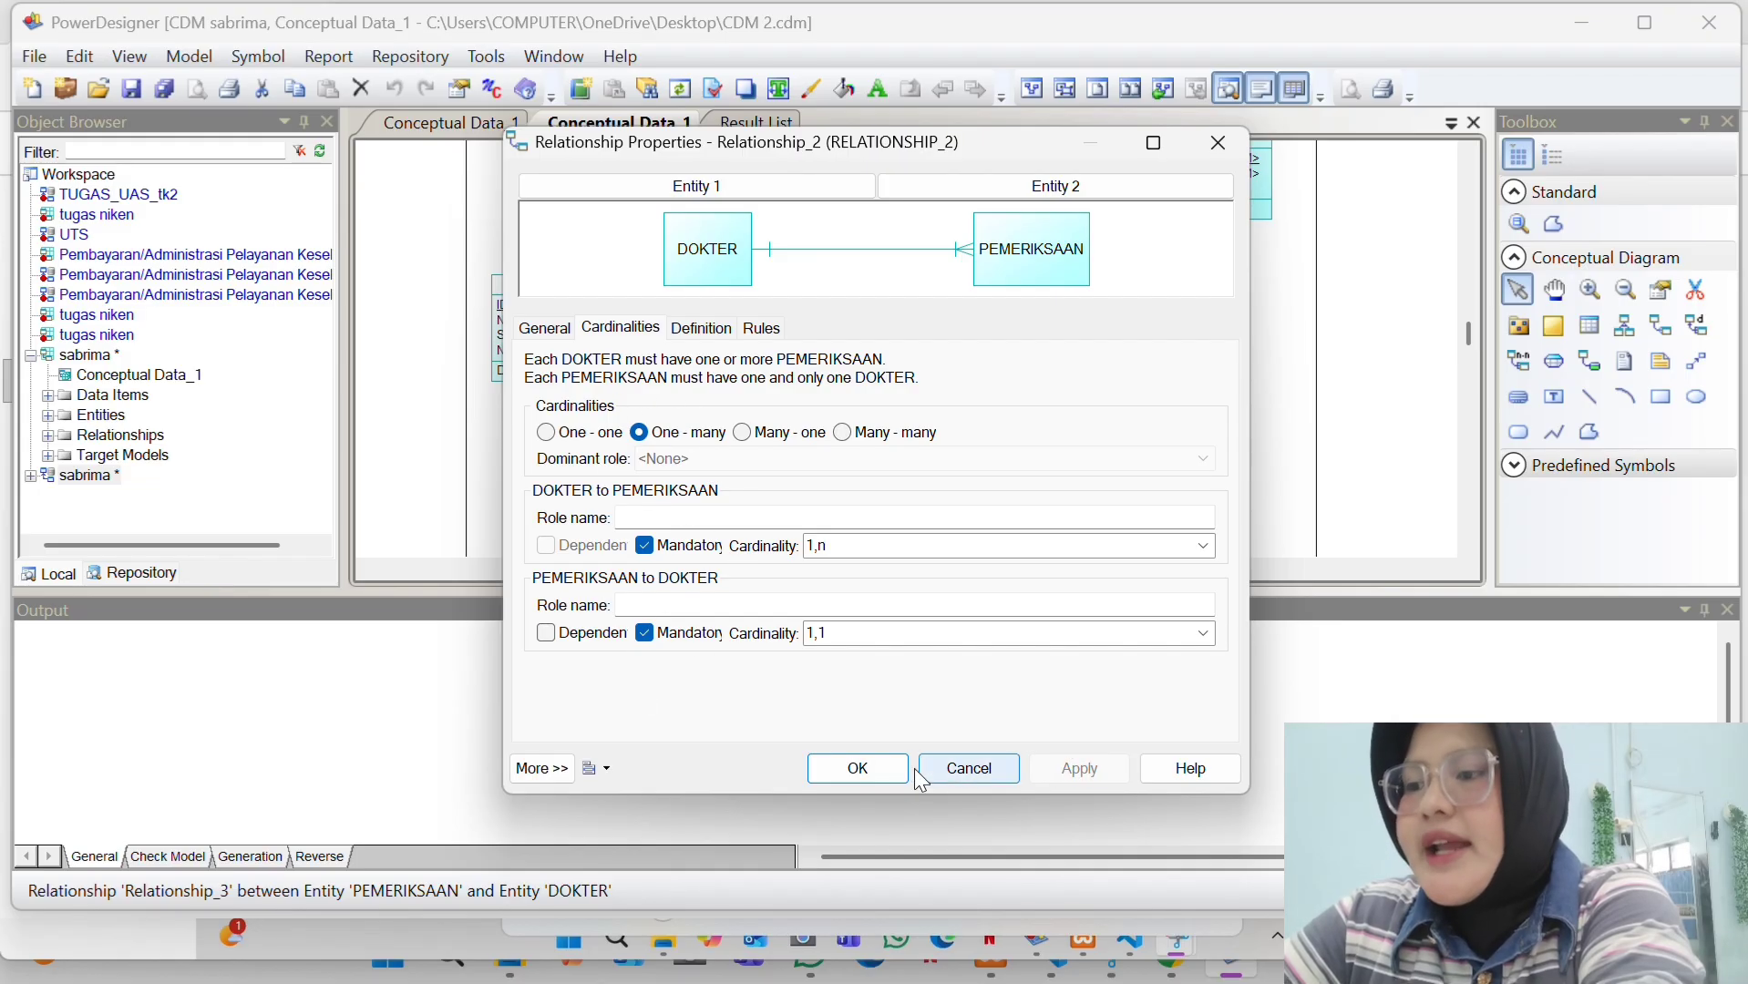
left_click(859, 769)
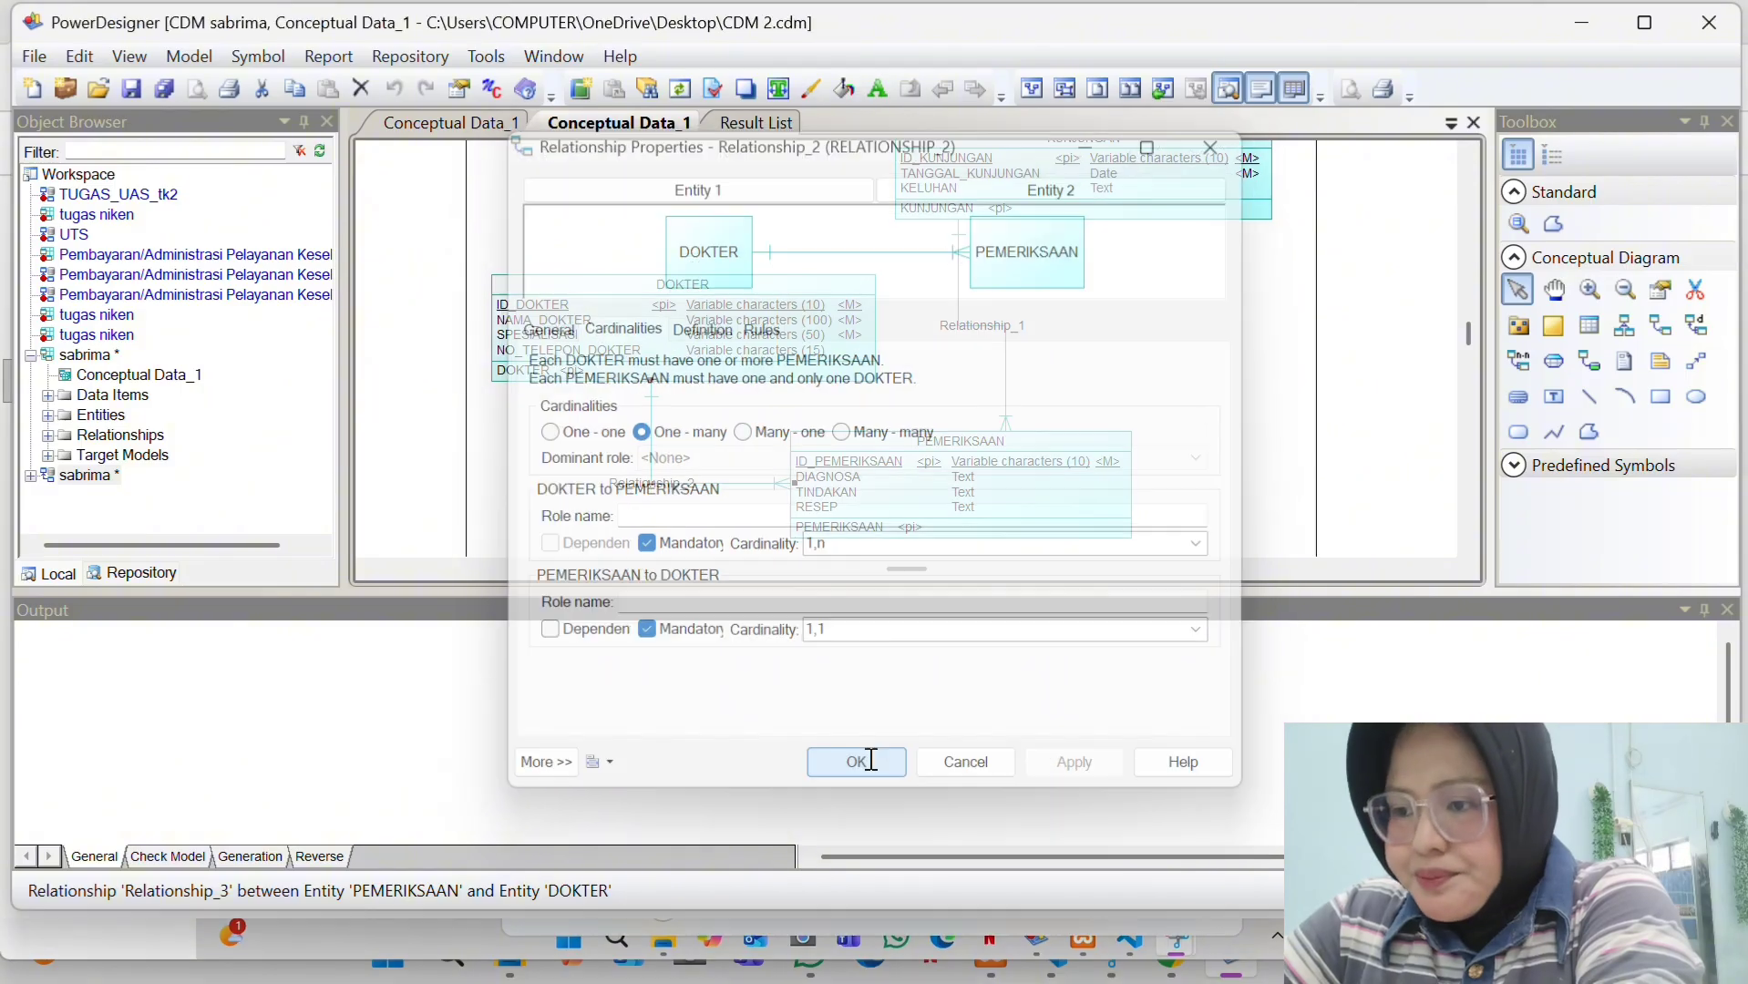
- Name the PASIEN–KUNJUNGAN relationship Relationship_3 with 0,n and 0,1 cardinalities and apply it
scroll(930, 324, "up", 3)
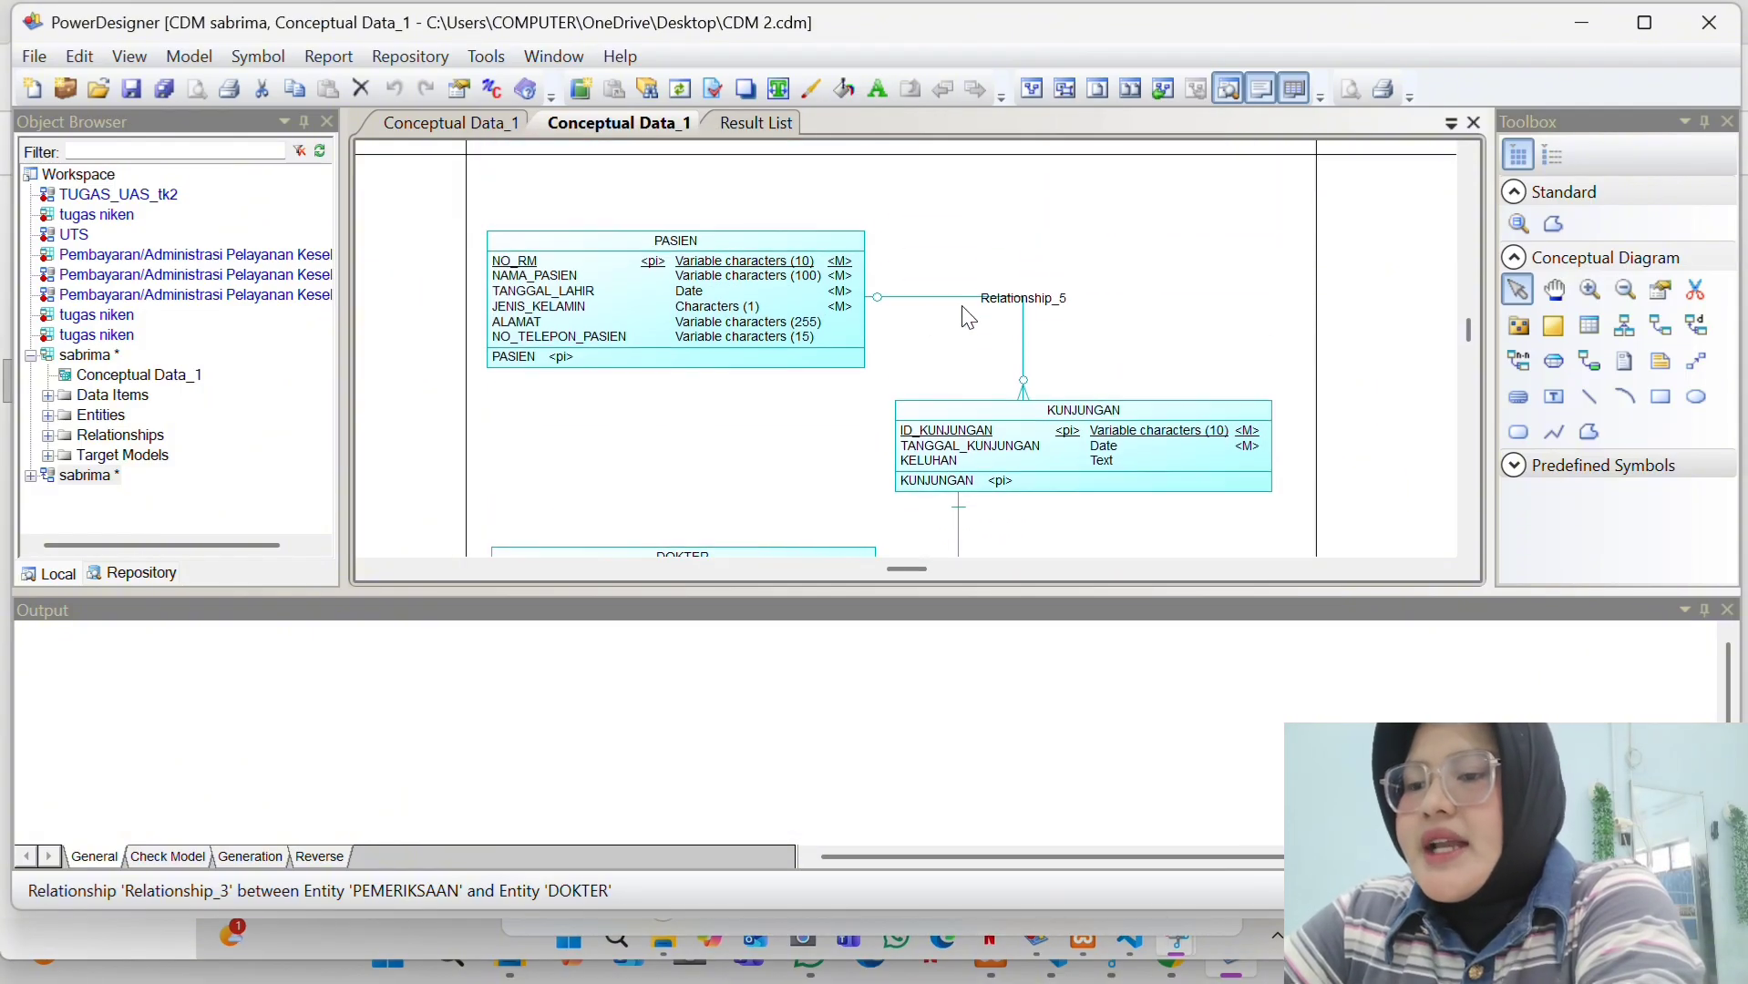
left_click(1038, 304)
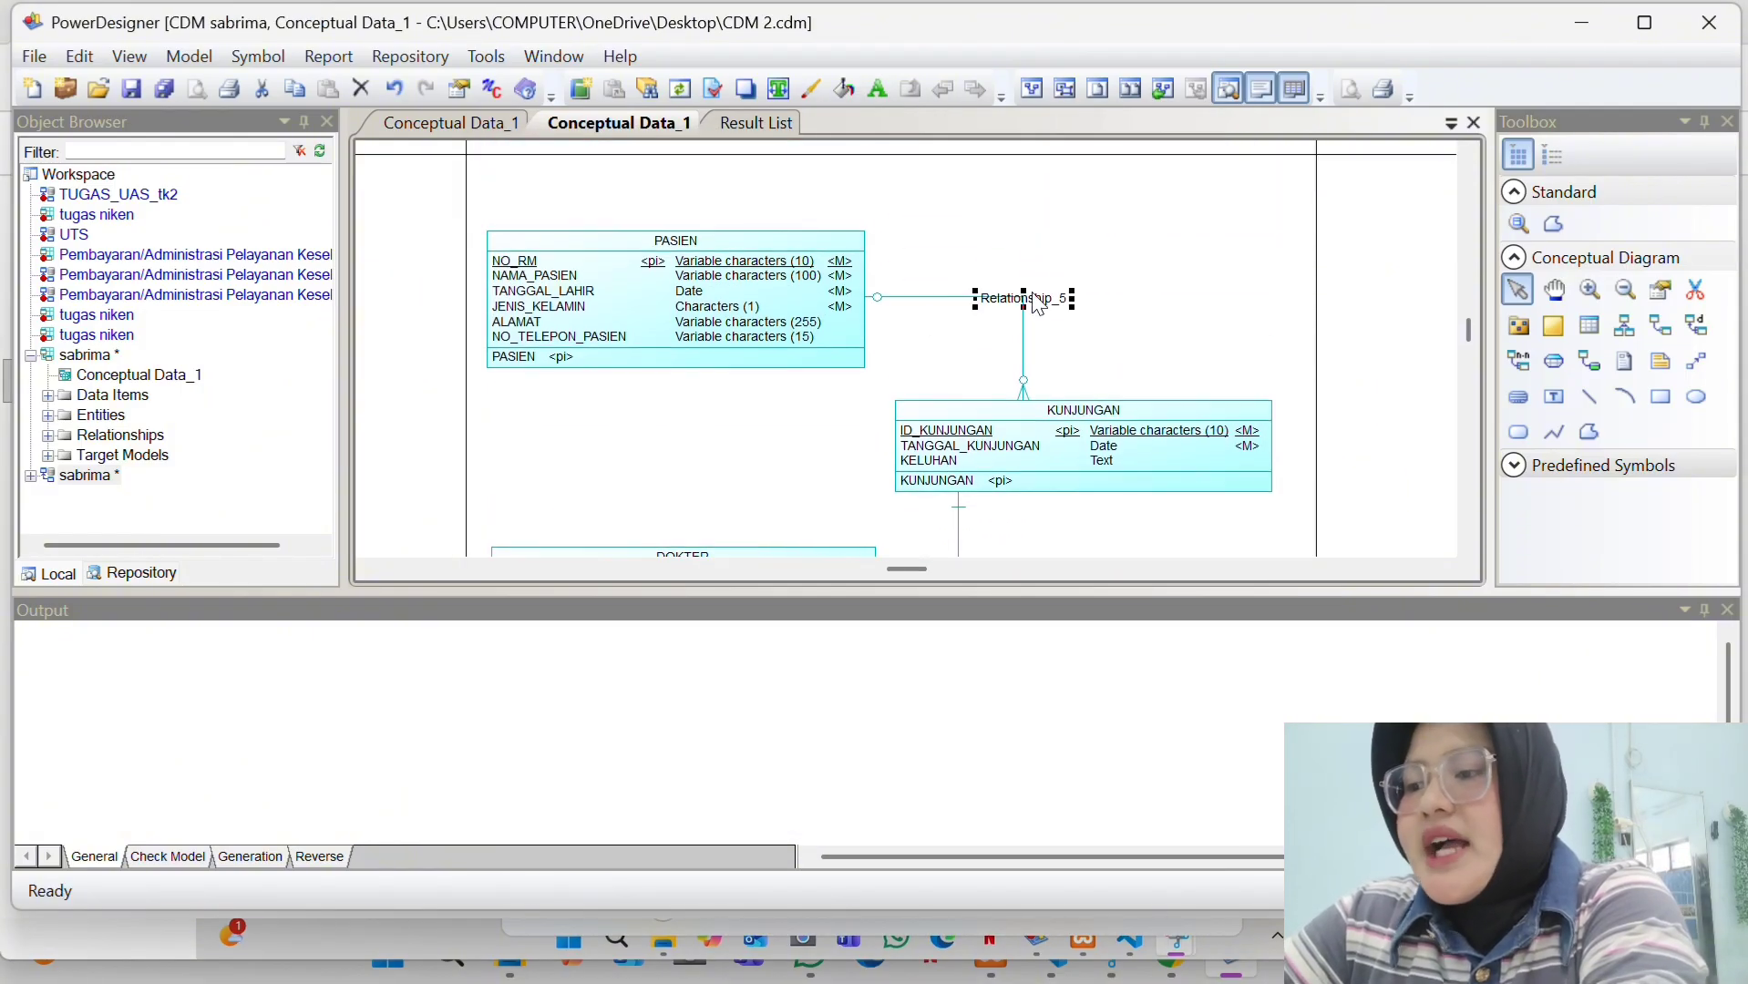
double_click(1038, 305)
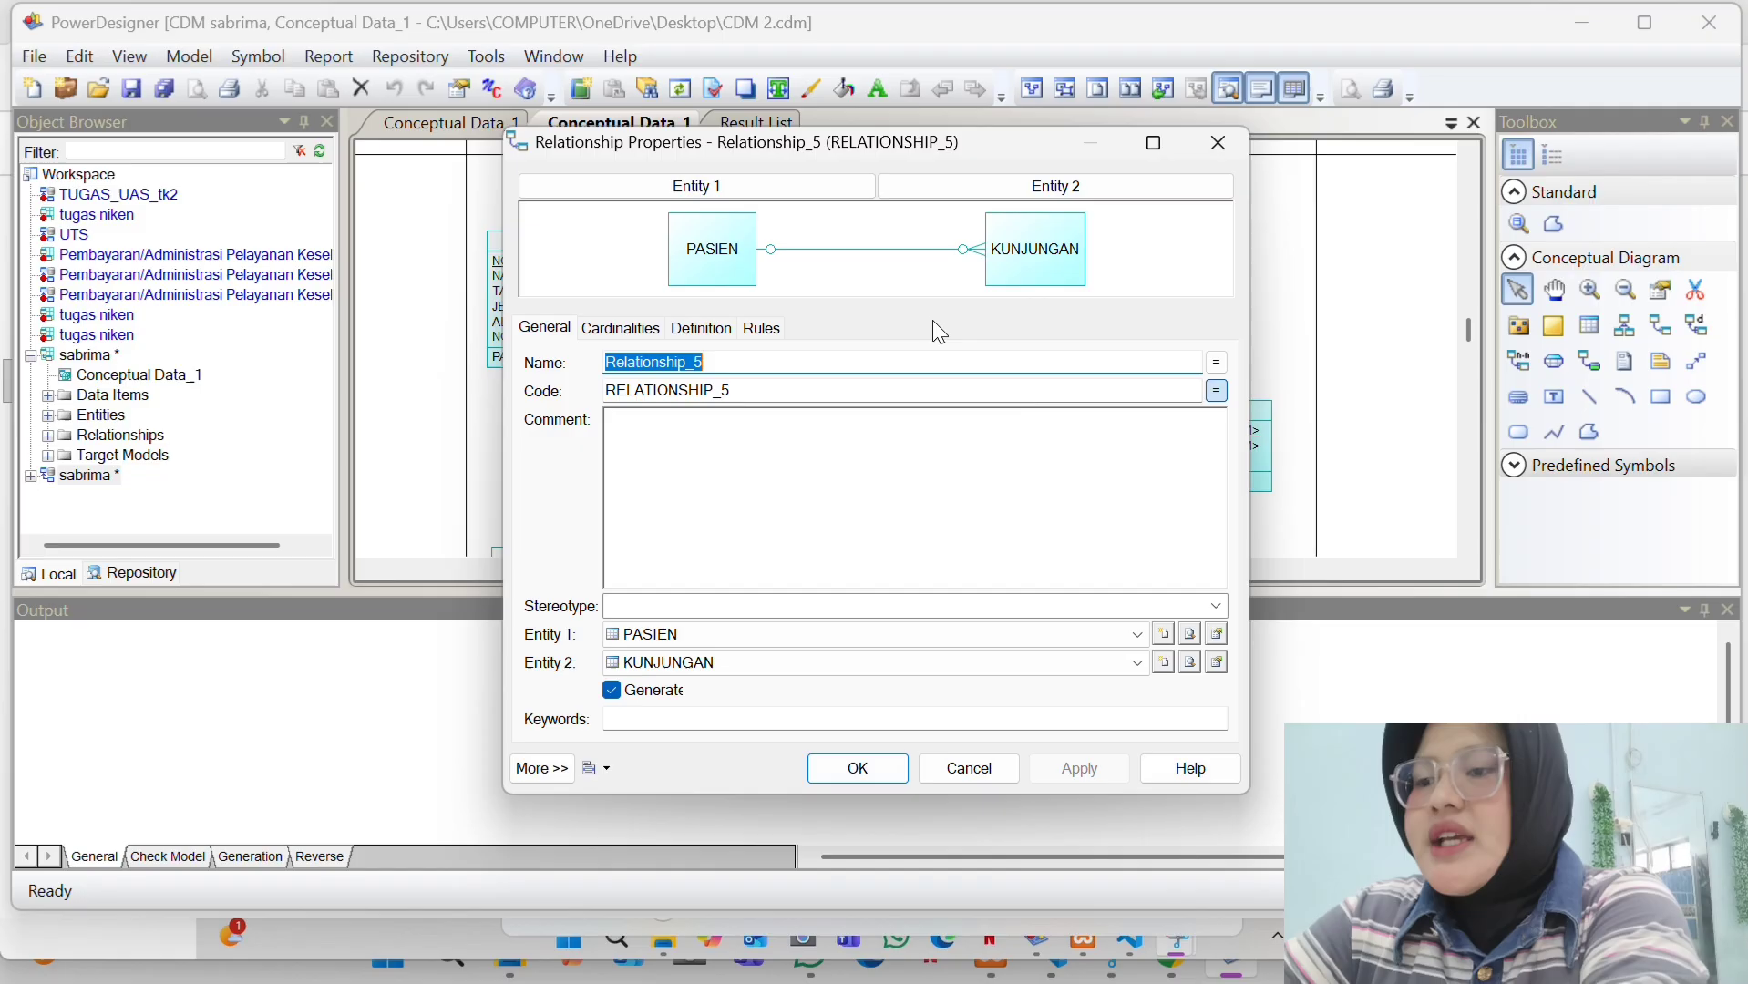
left_click(728, 365)
type("3")
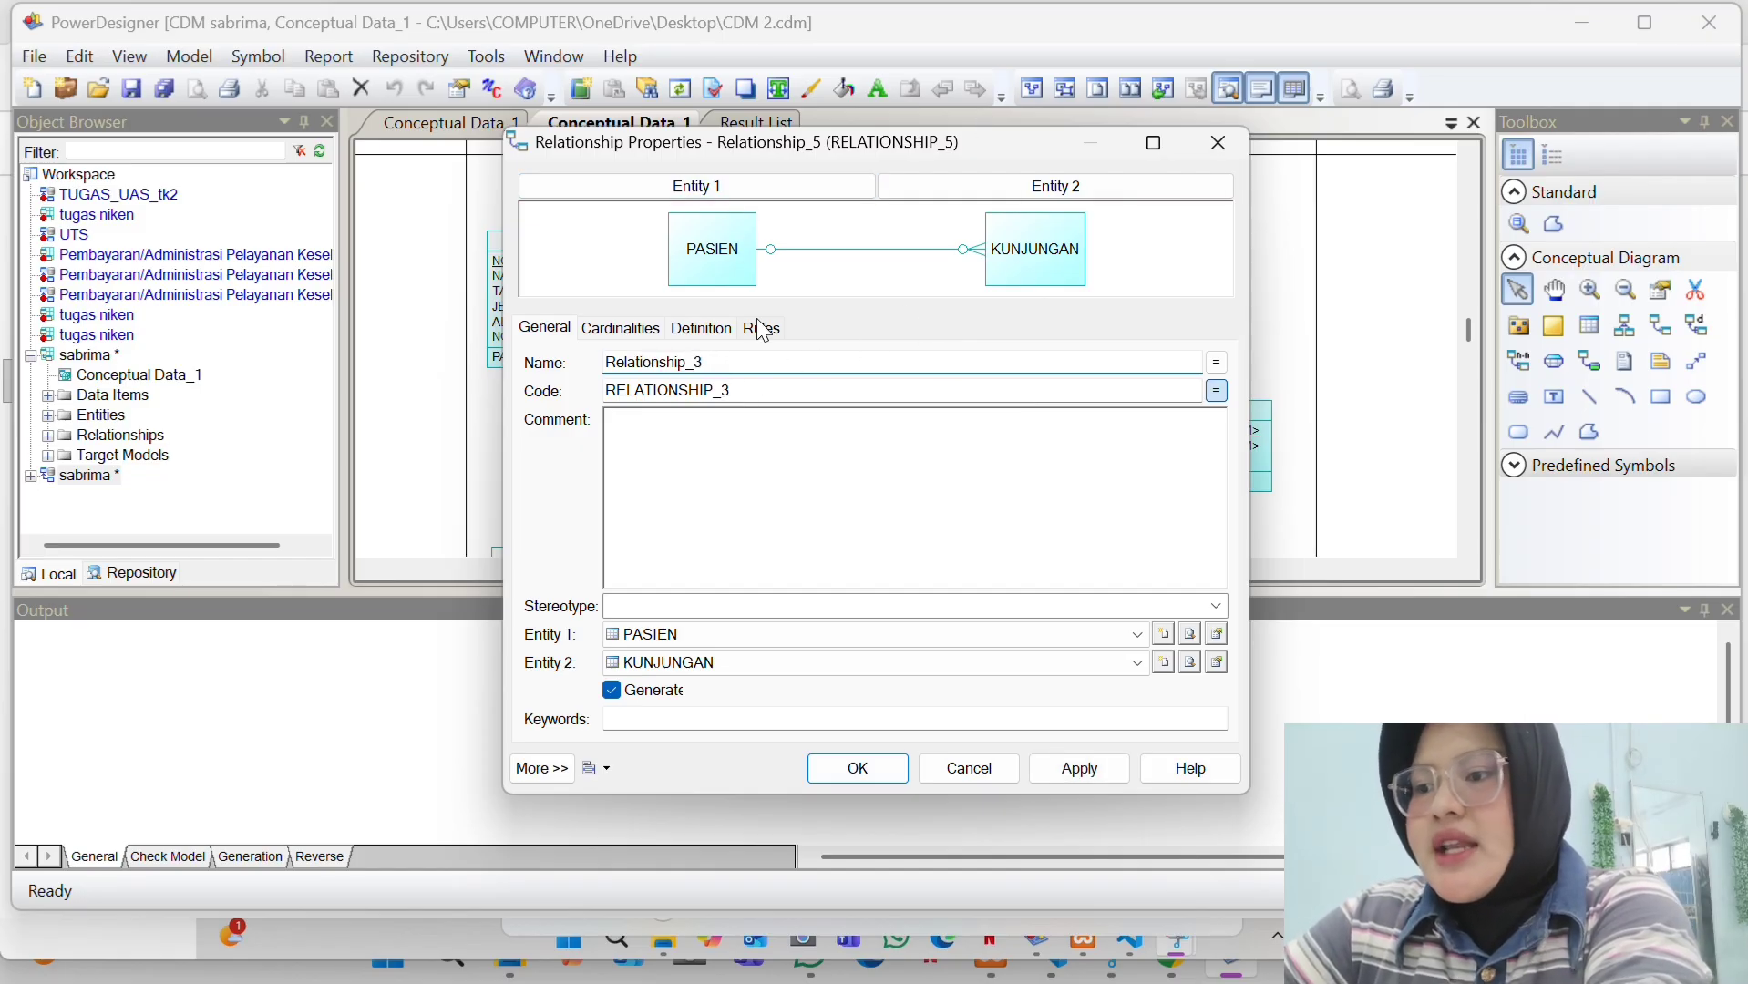
left_click(613, 339)
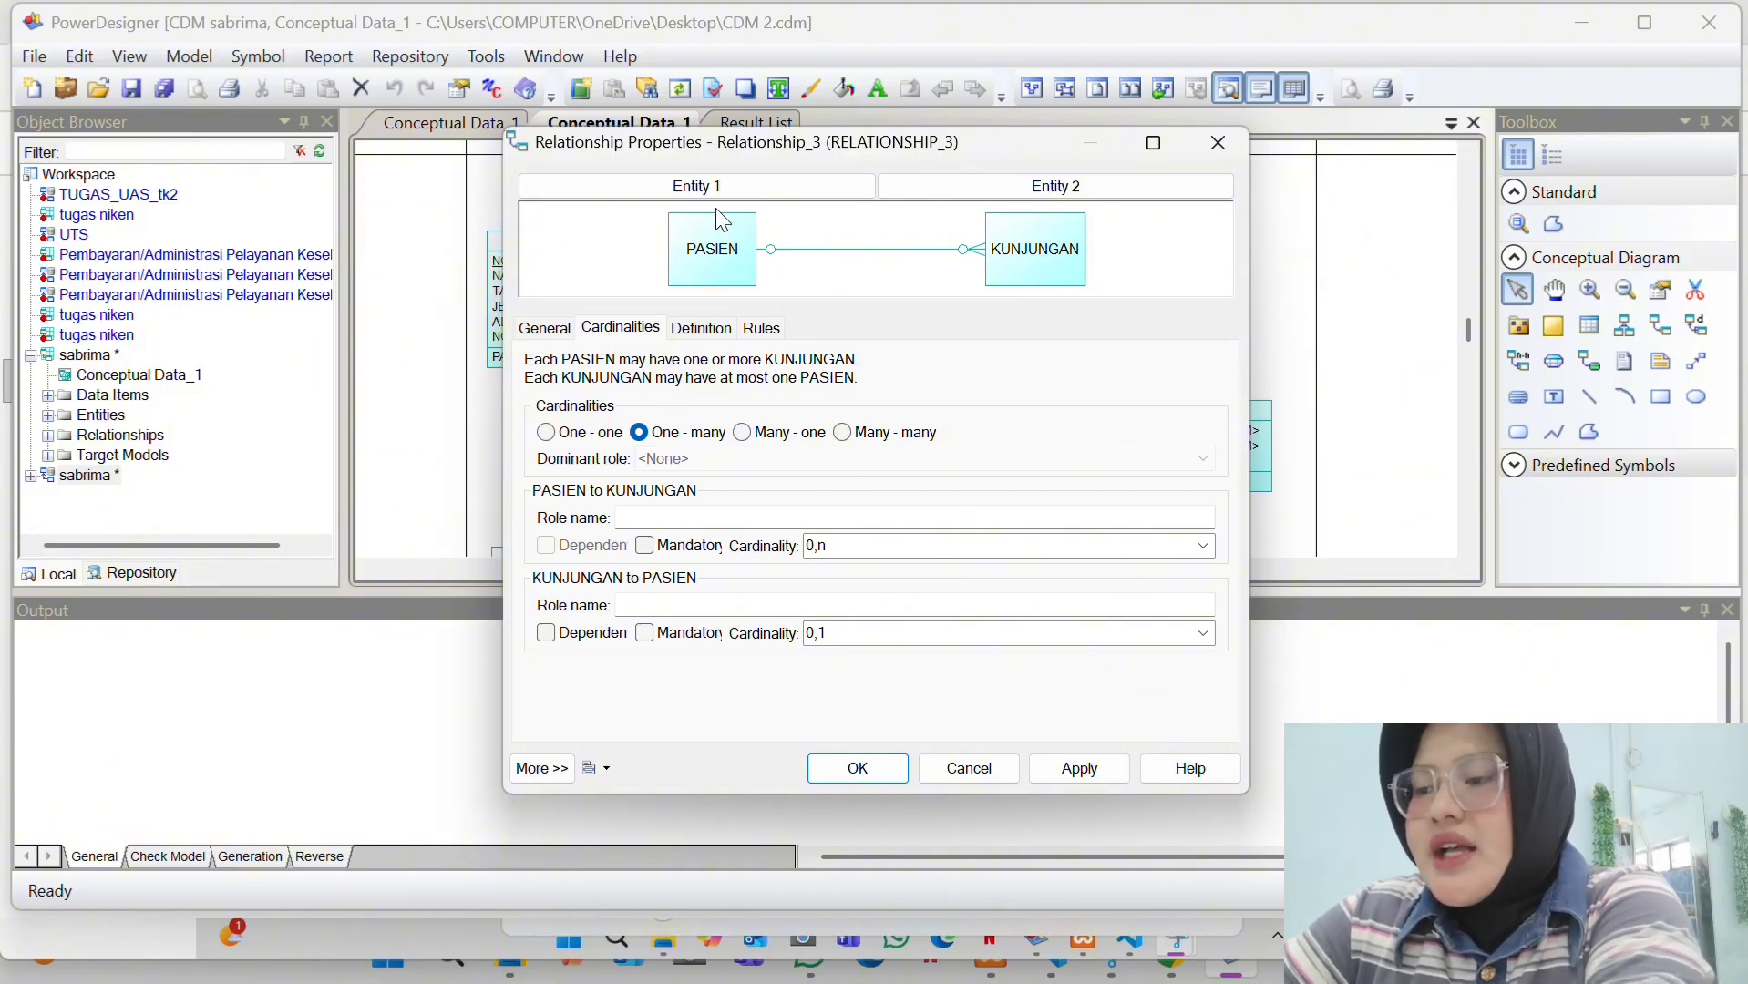
left_click(545, 332)
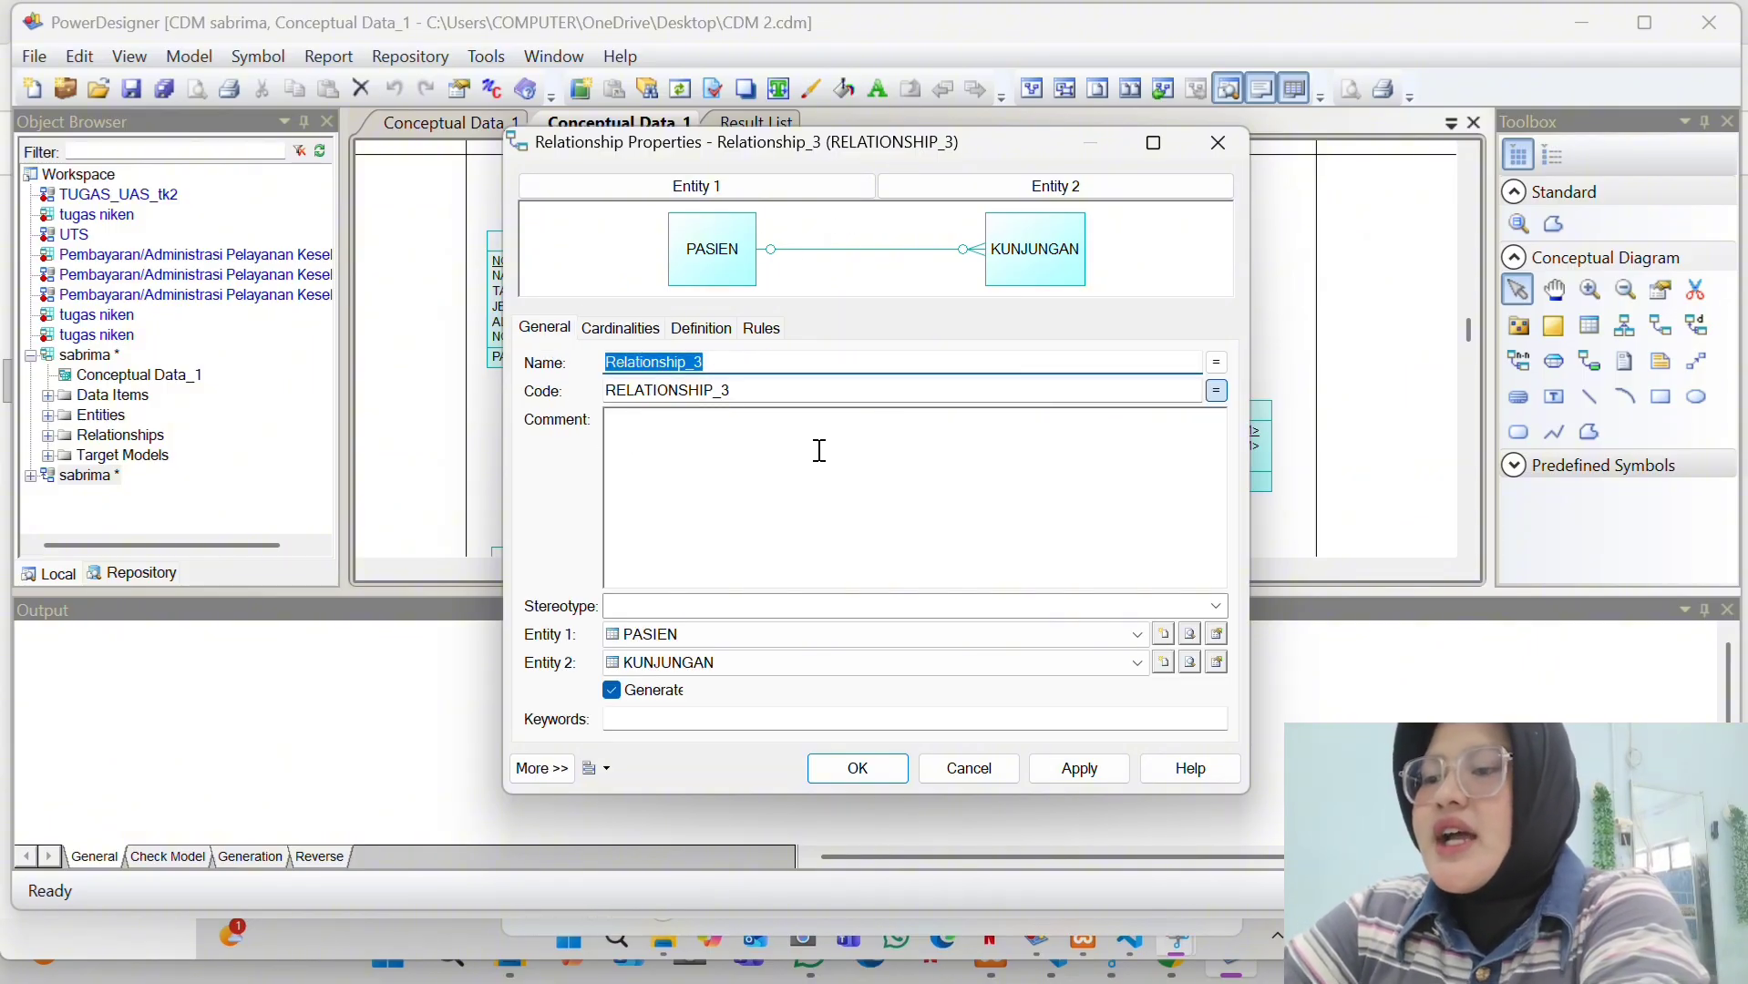
left_click(1062, 782)
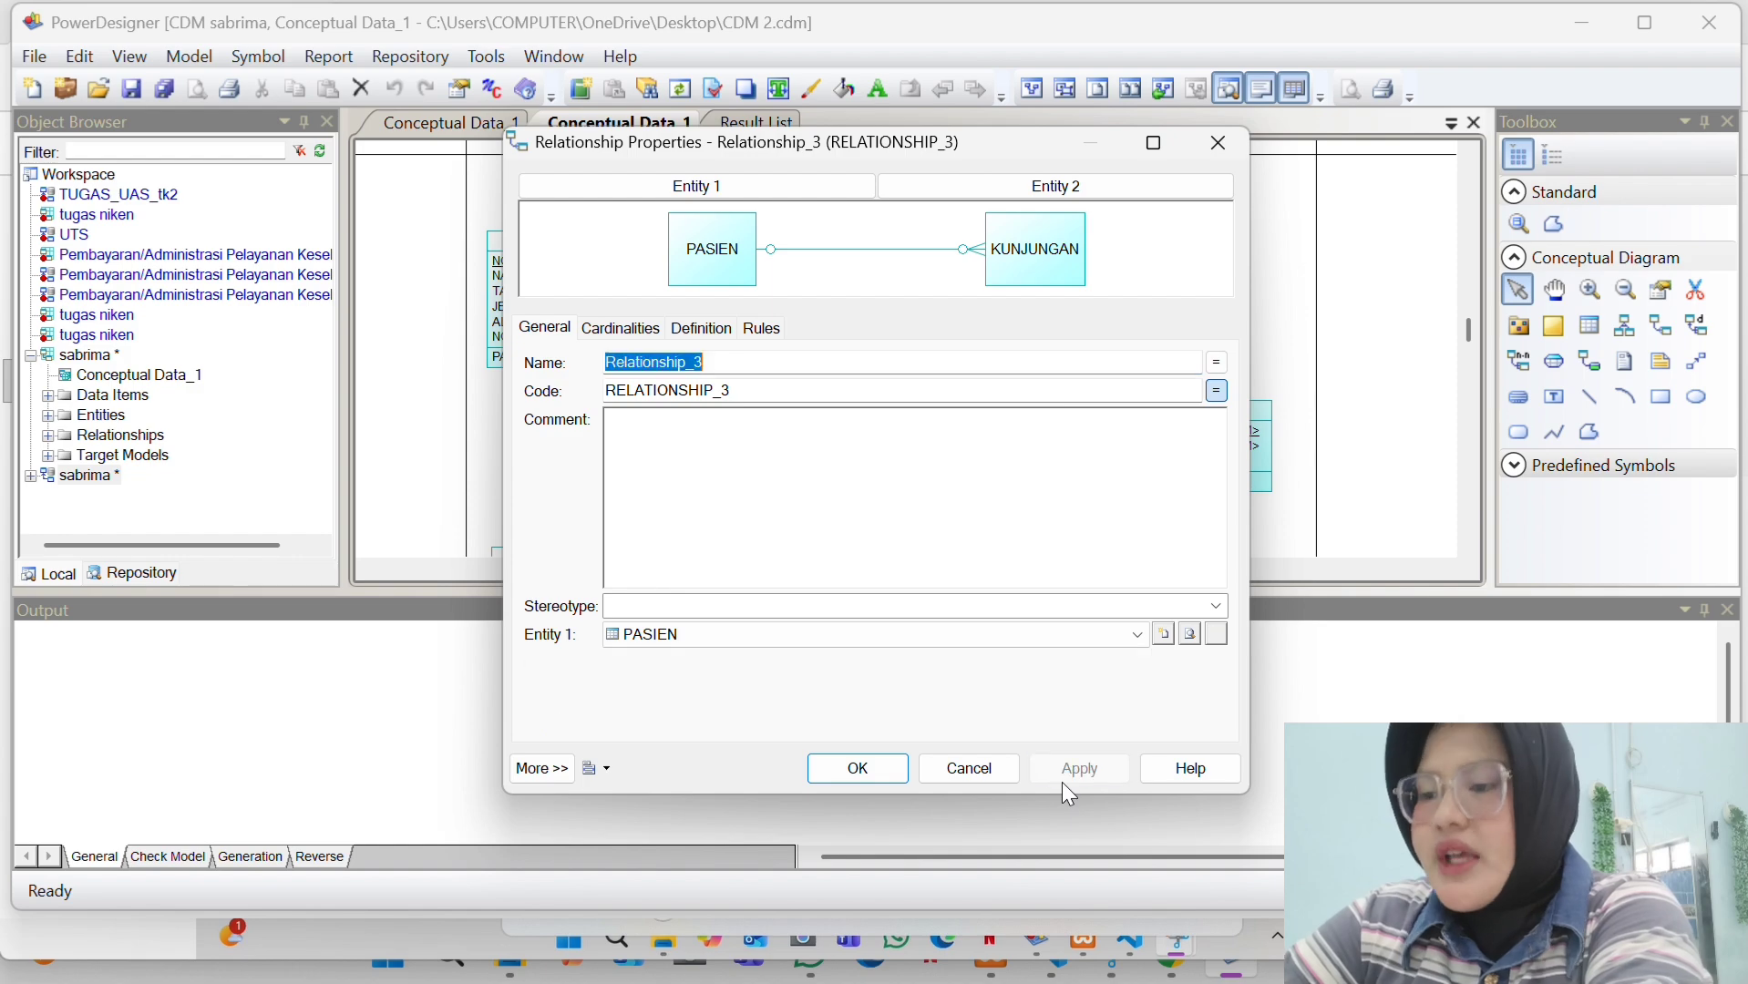
left_click(878, 767)
- Scroll the diagram to bring DOKTER and PEMERIKSAAN into view
scroll(946, 344, "down", 3)
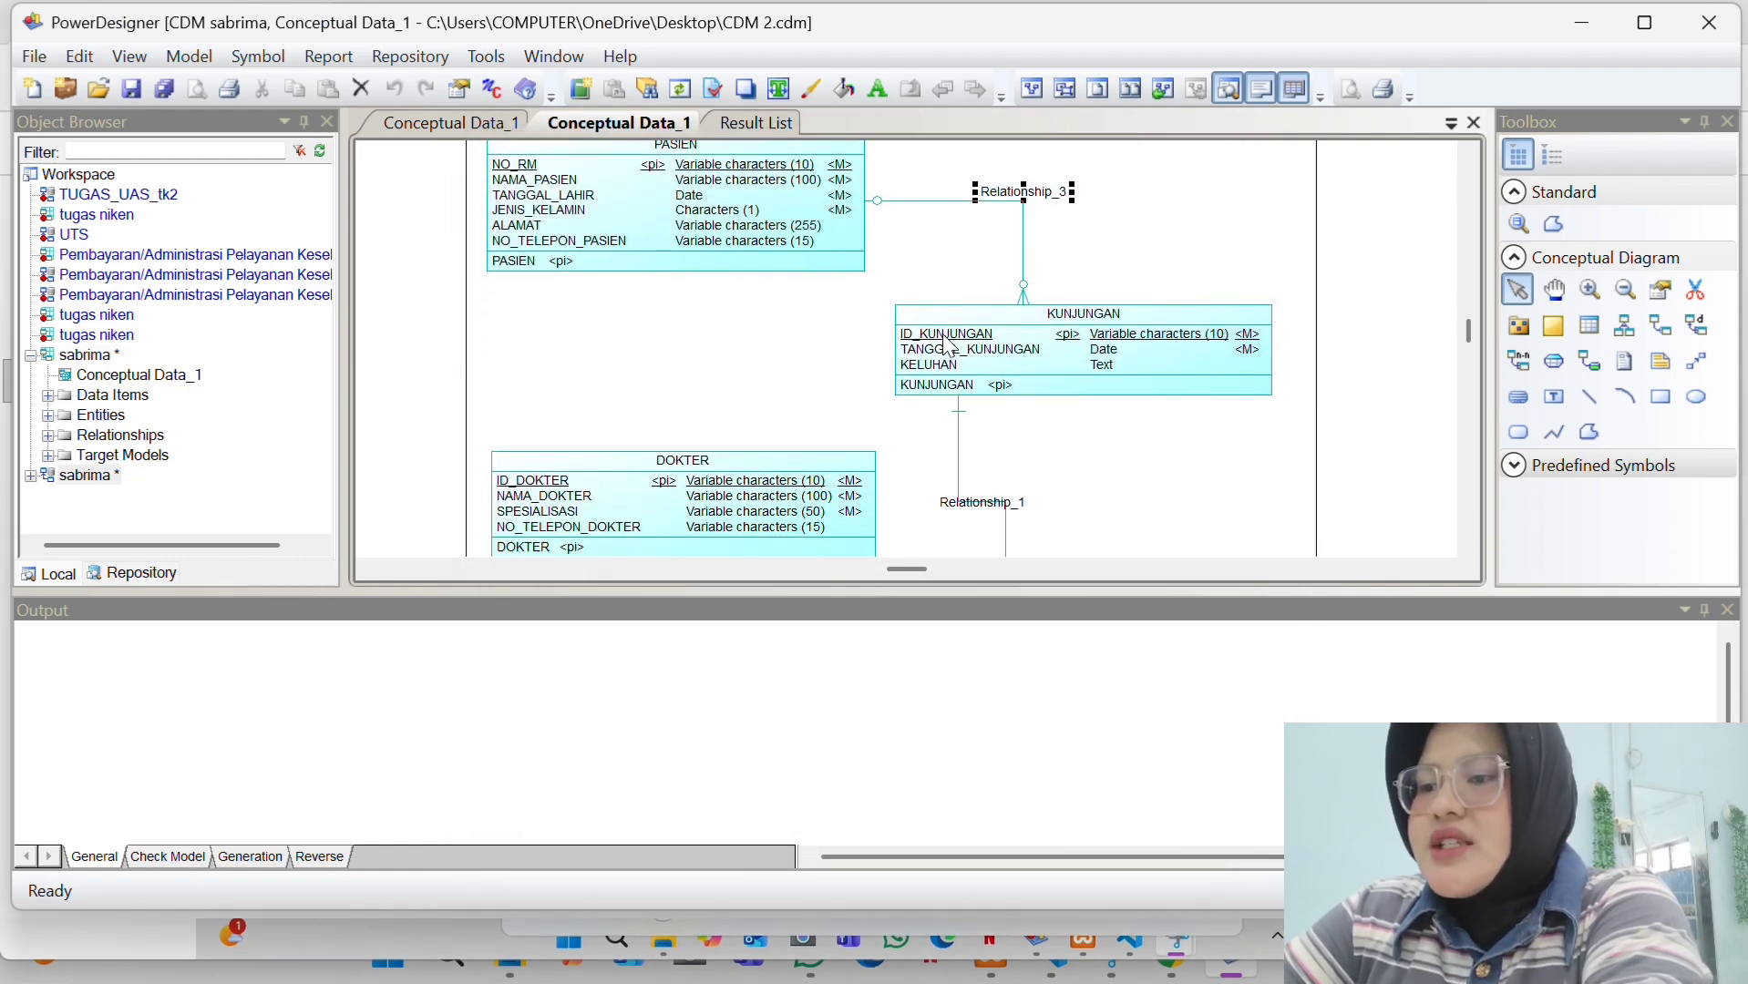
scroll(948, 344, "down", 1)
scroll(948, 345, "down", 3)
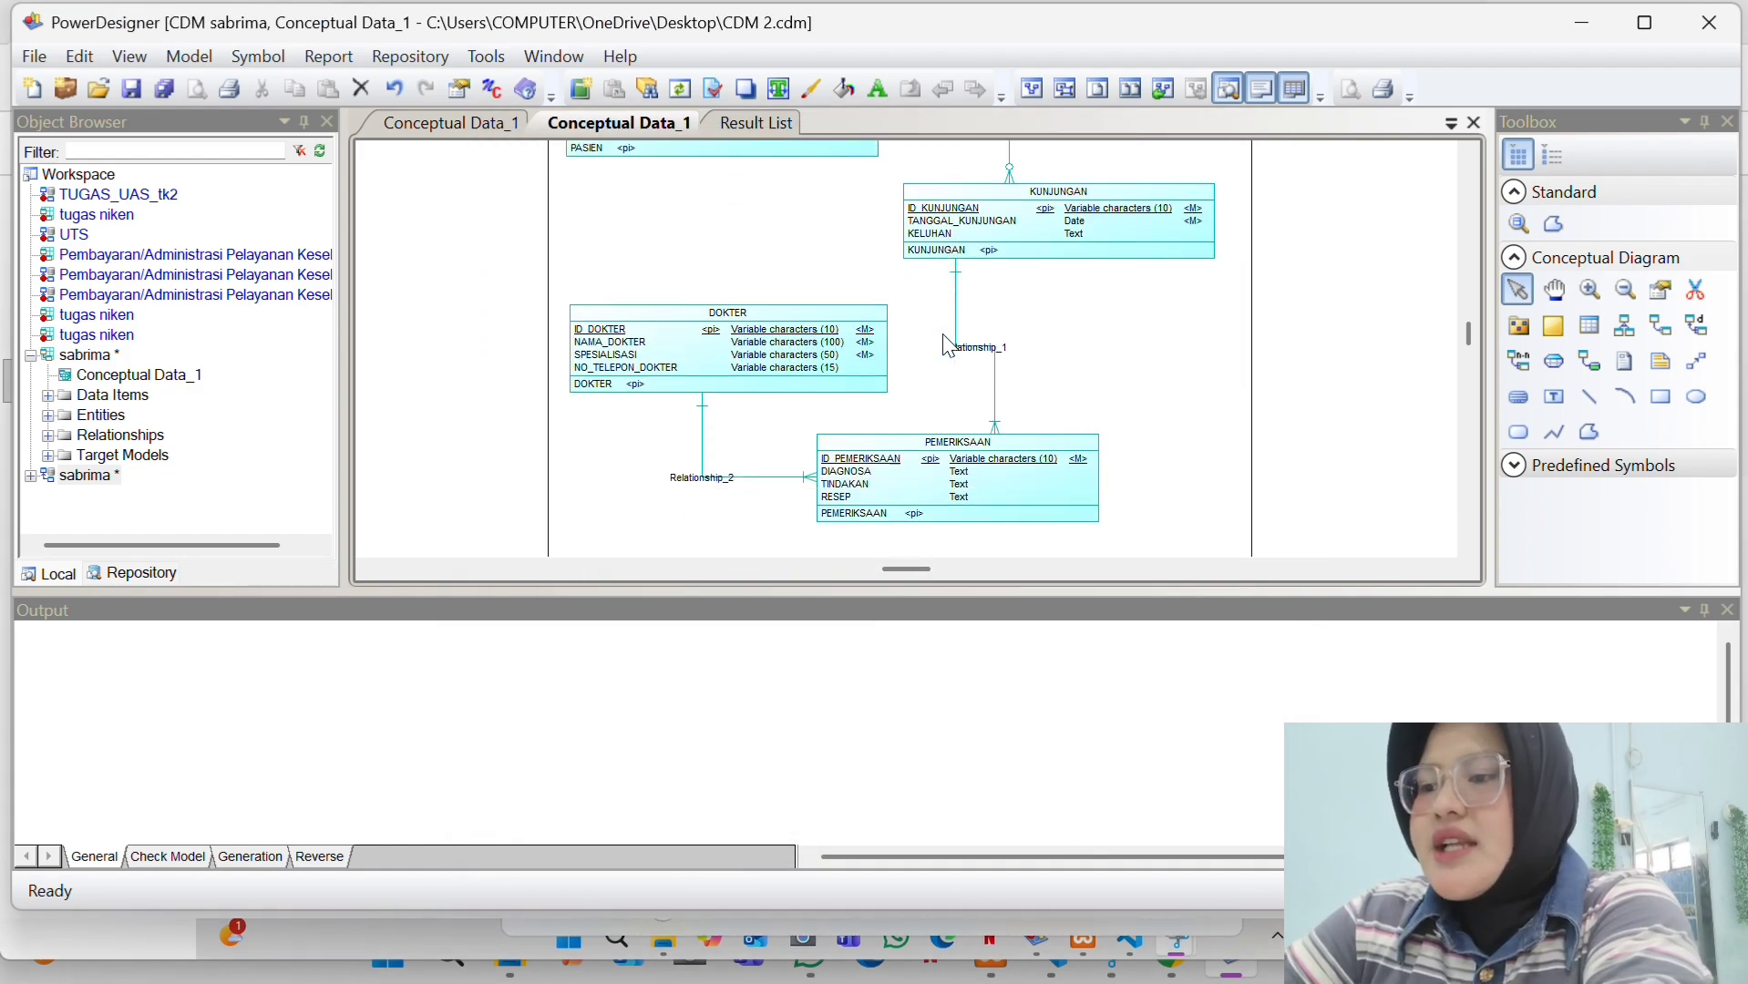
scroll(948, 344, "up", 5)
scroll(949, 345, "down", 2)
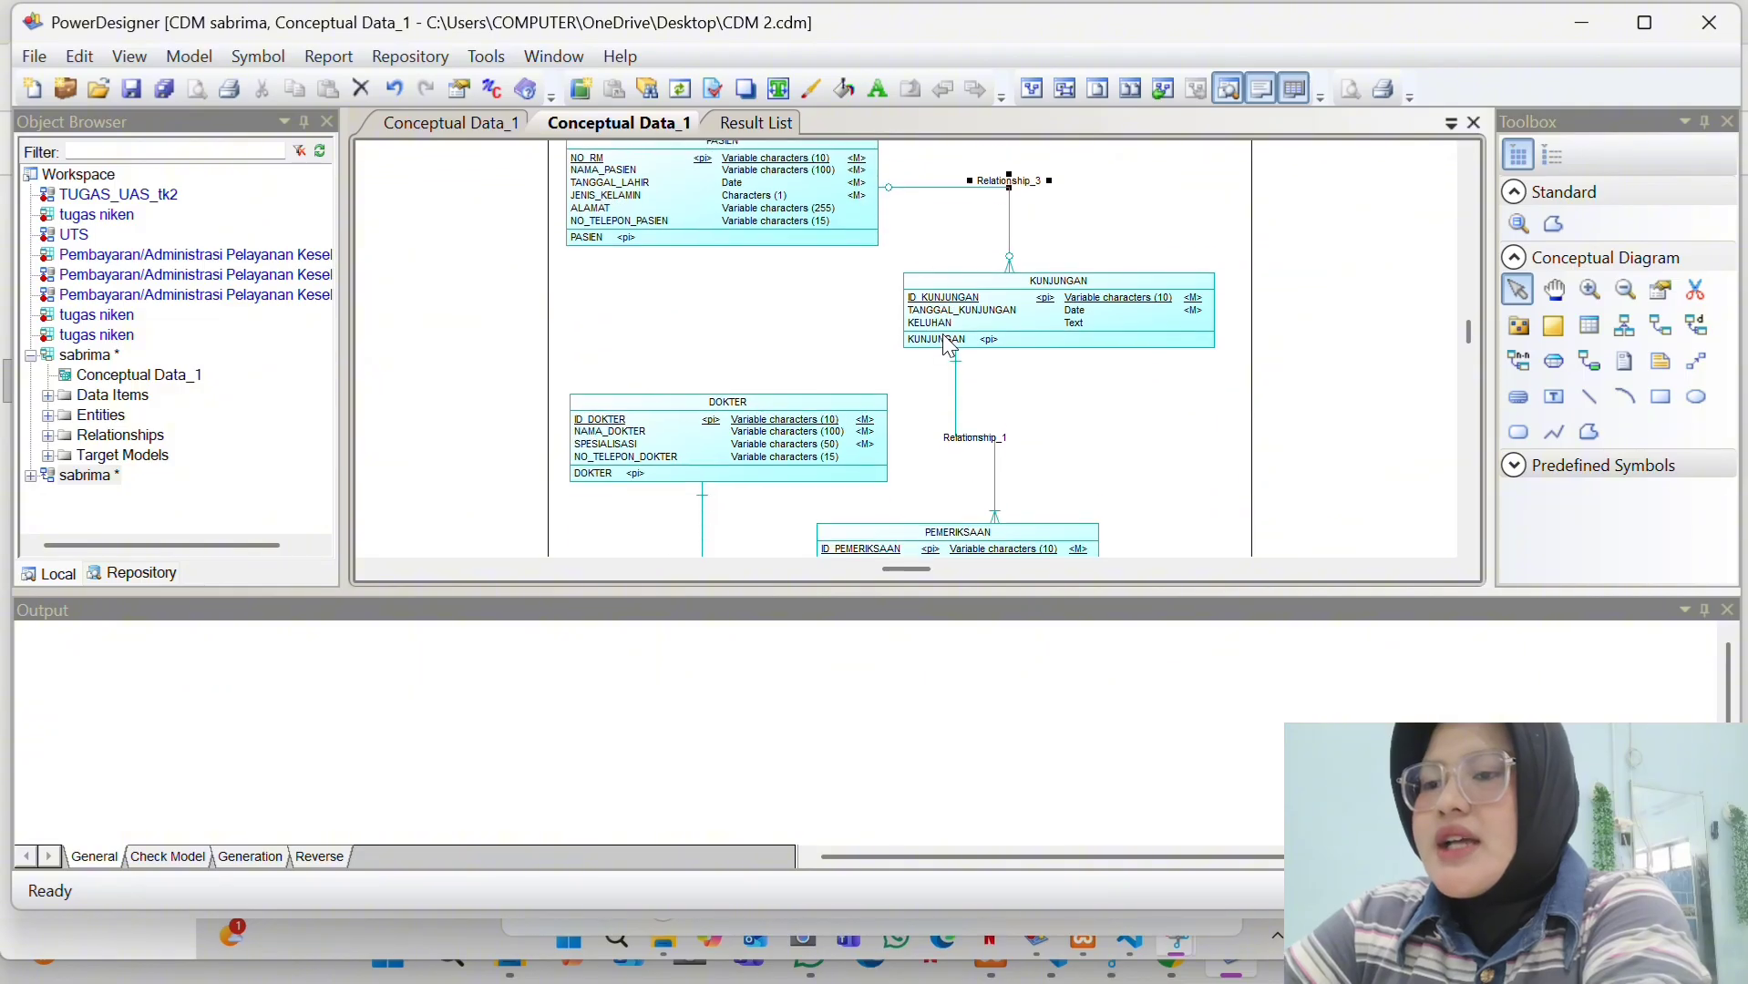
scroll(948, 344, "down", 1)
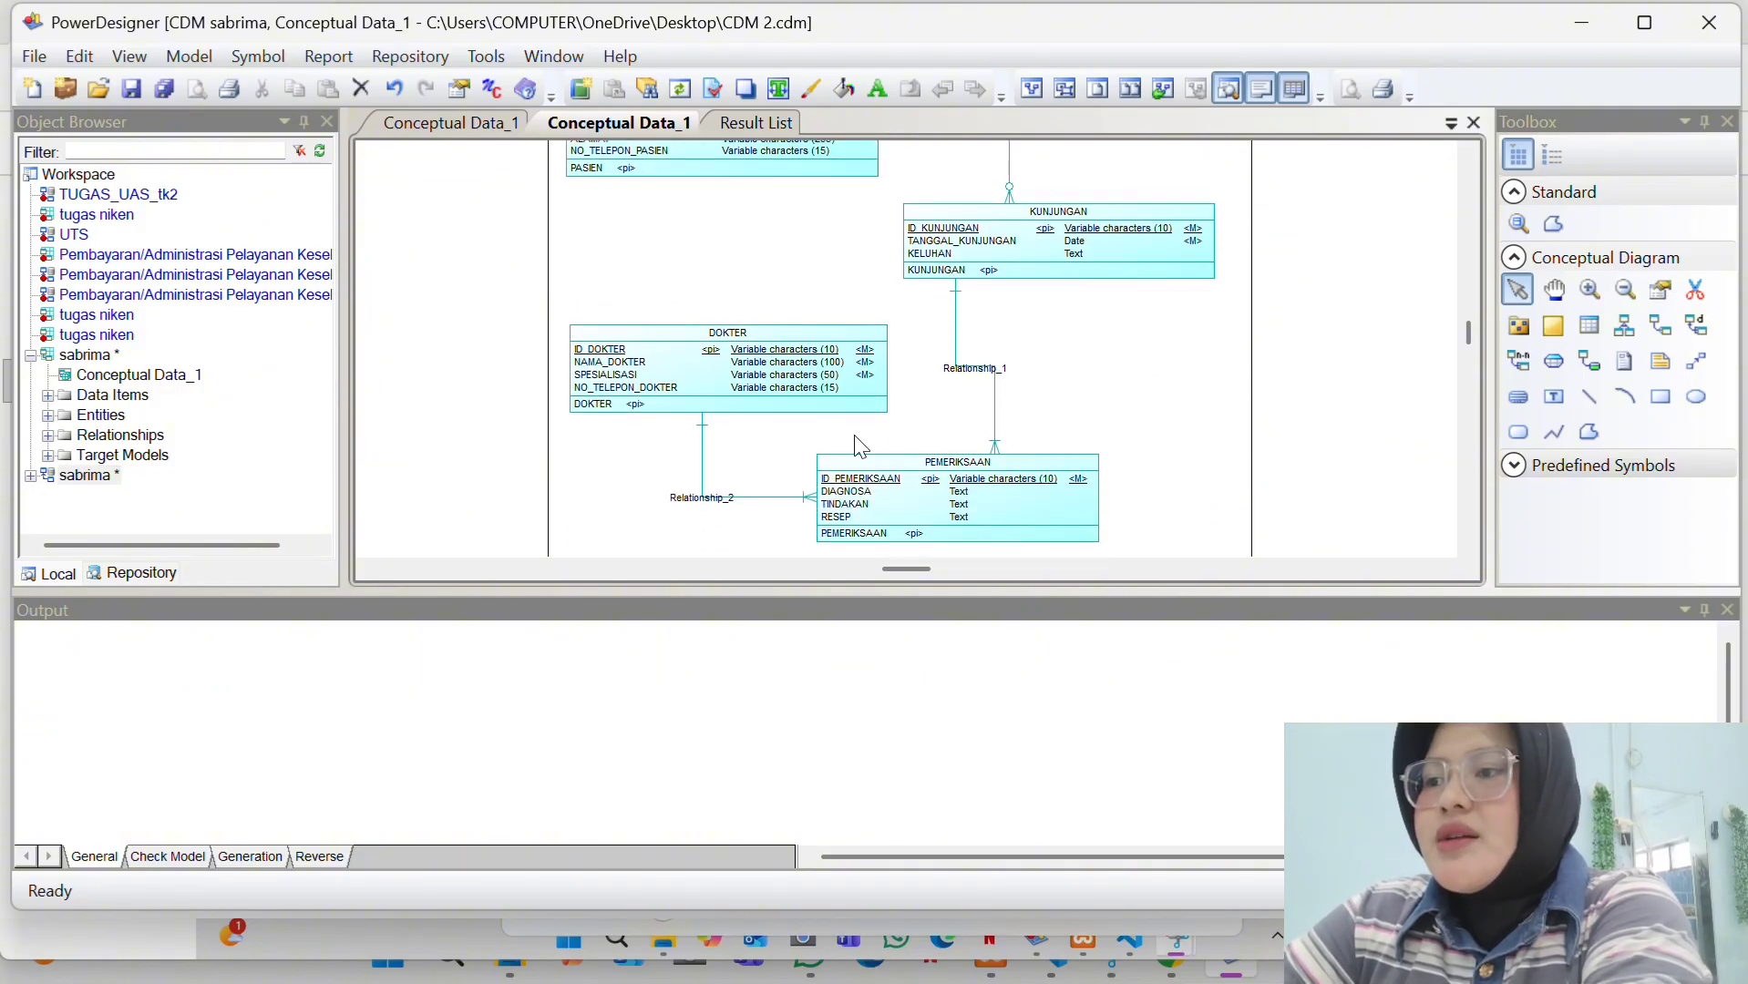
- Switch to the physical data model and view the PASIEN, KUNJUNGAN, DOKTER and PEMERIKSAAN tables
left_click(443, 119)
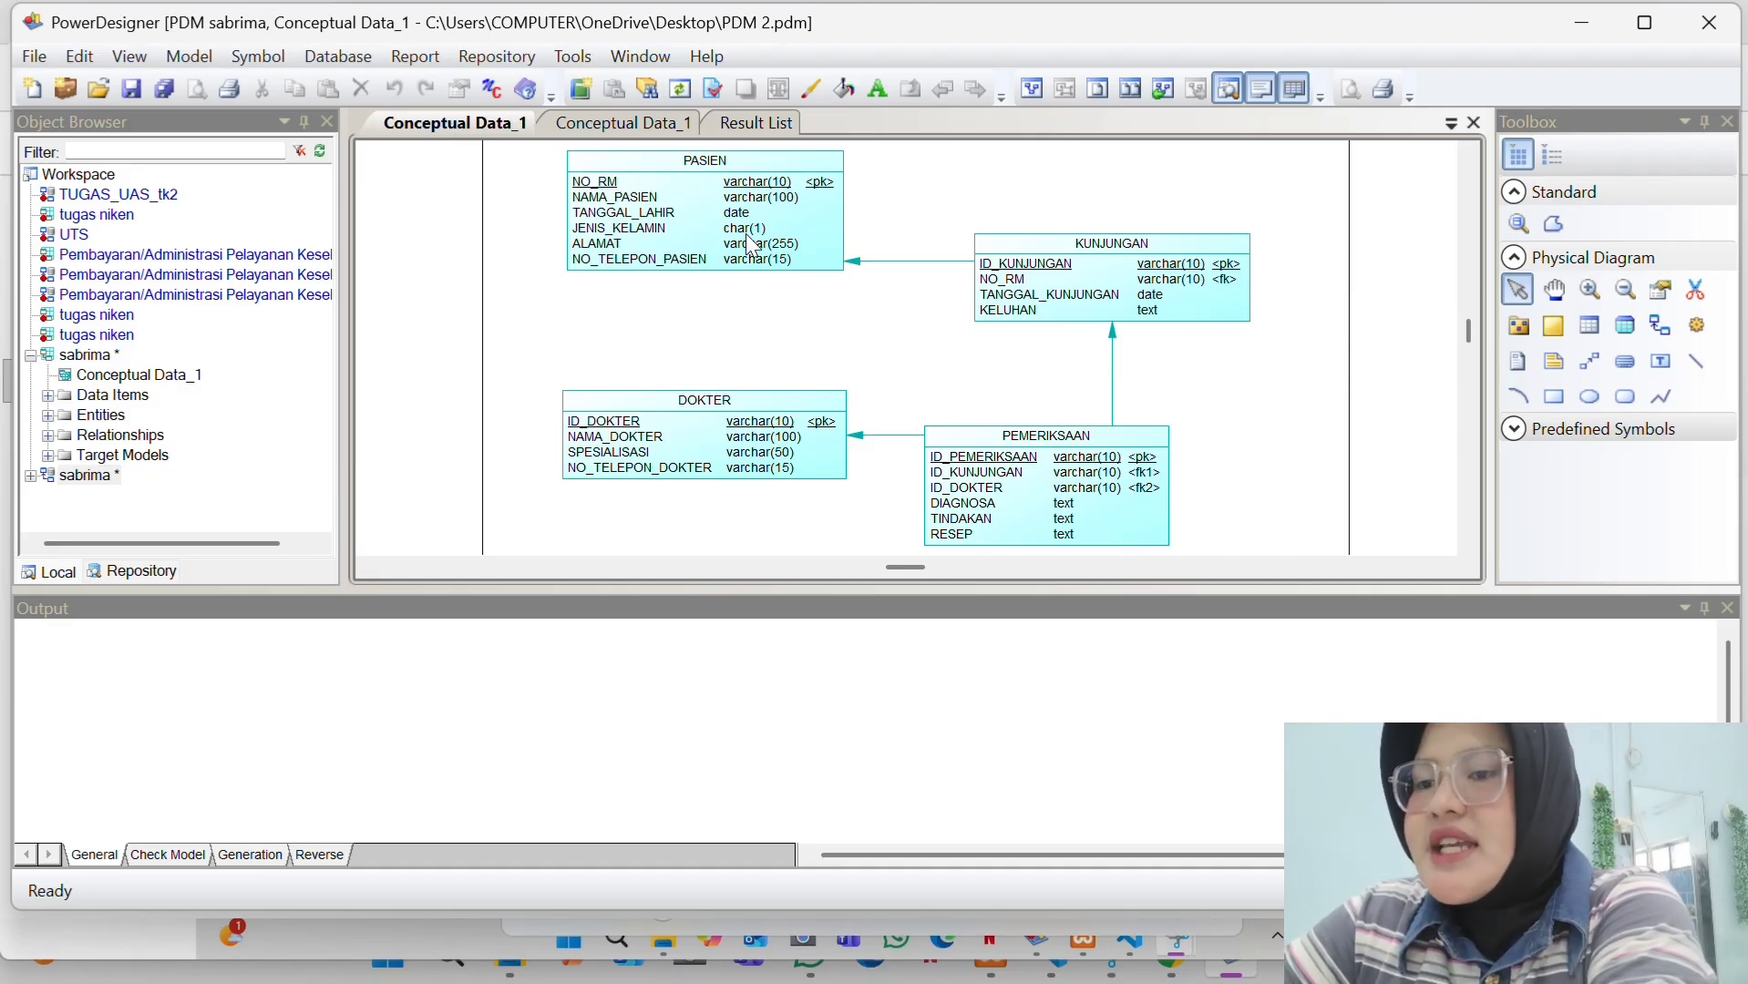
scroll(749, 242, "up", 1)
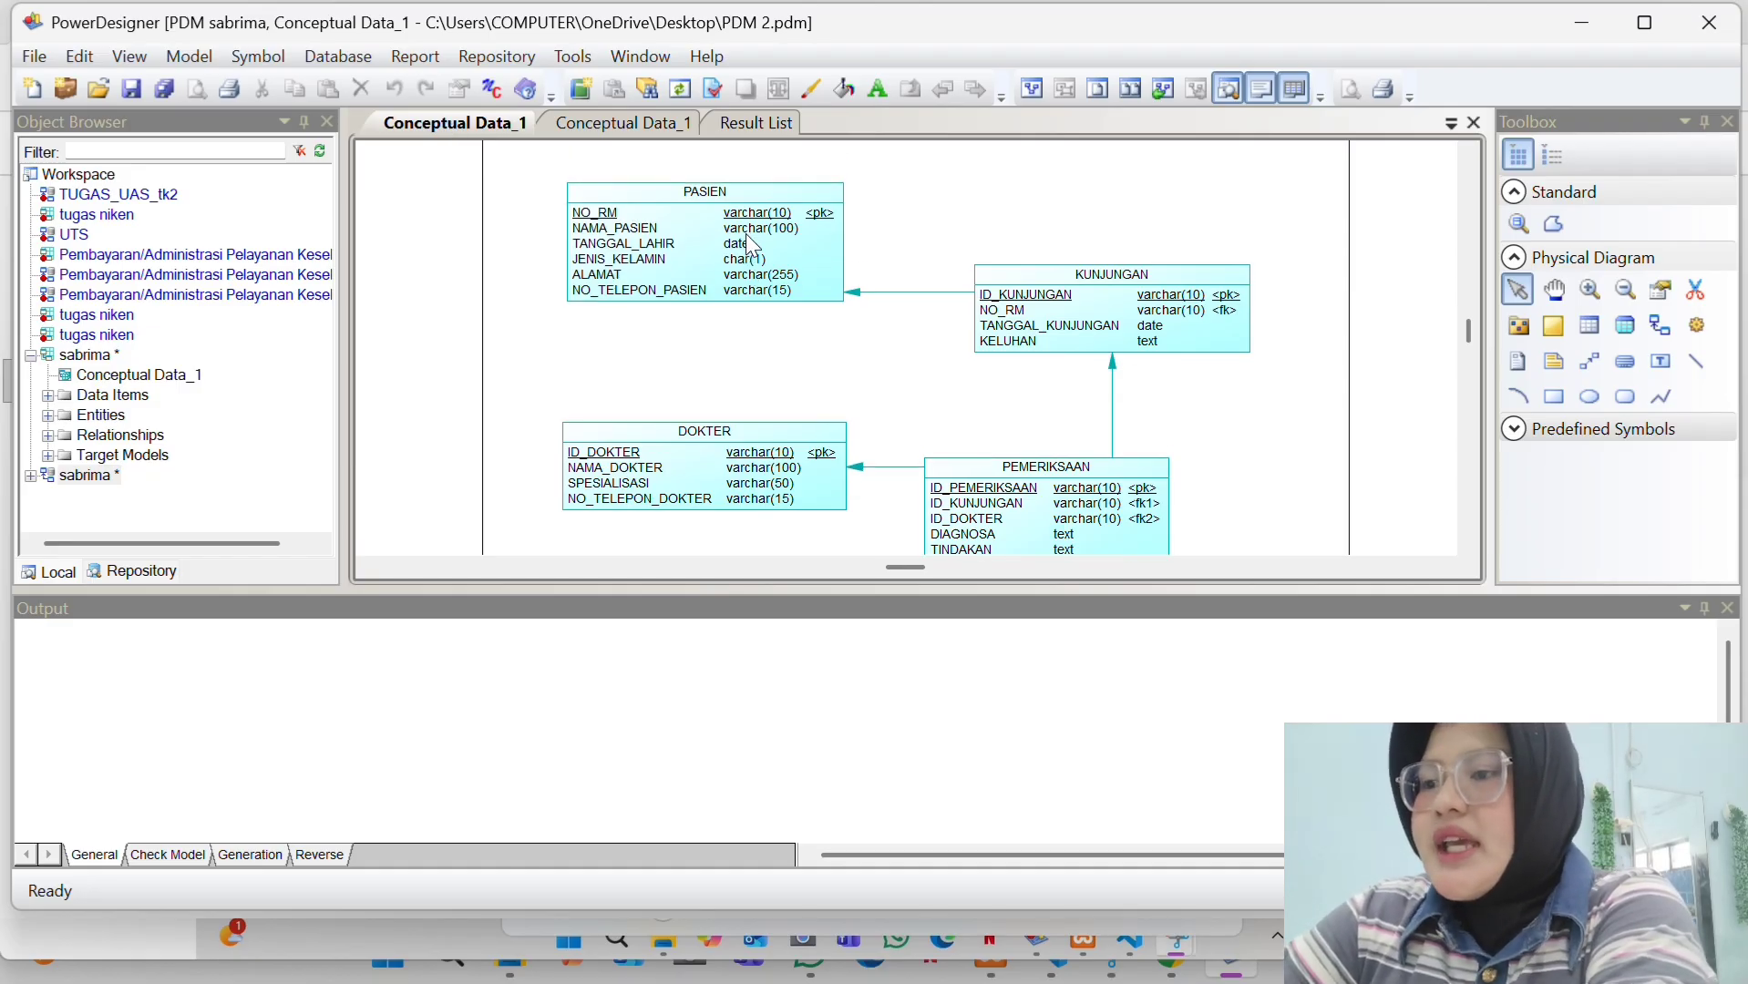
scroll(750, 242, "down", 3)
scroll(749, 244, "up", 1)
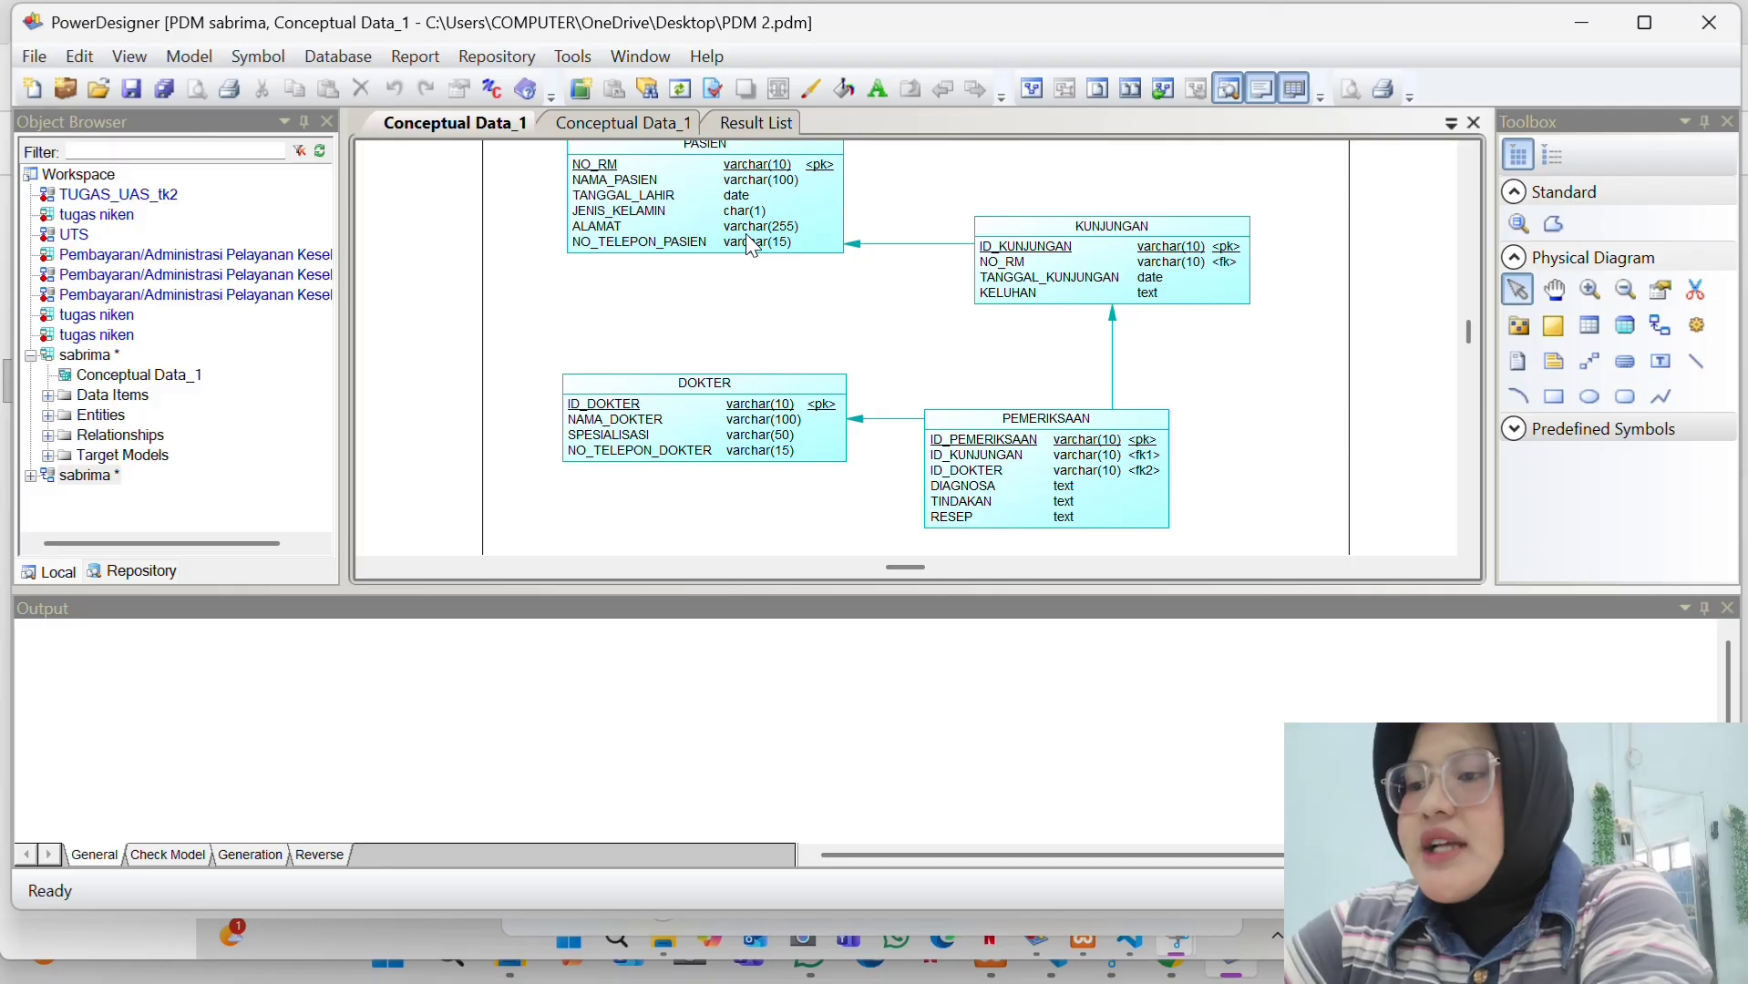
scroll(749, 245, "up", 1)
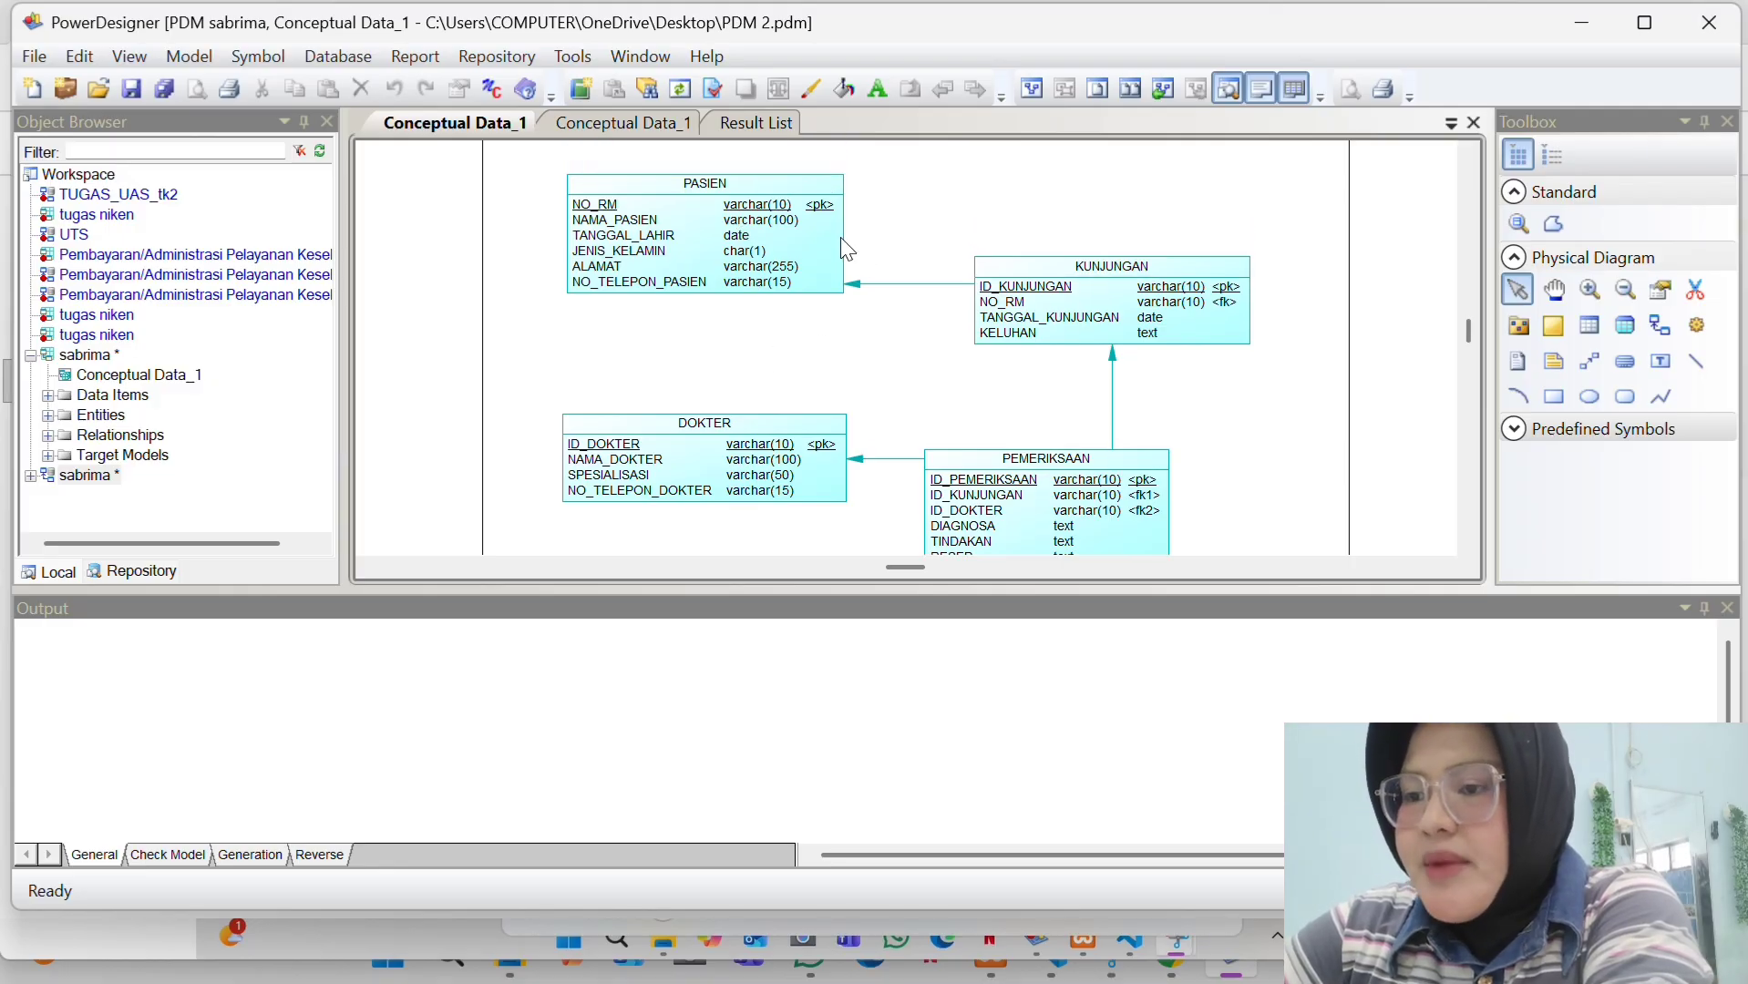
double_click(720, 298)
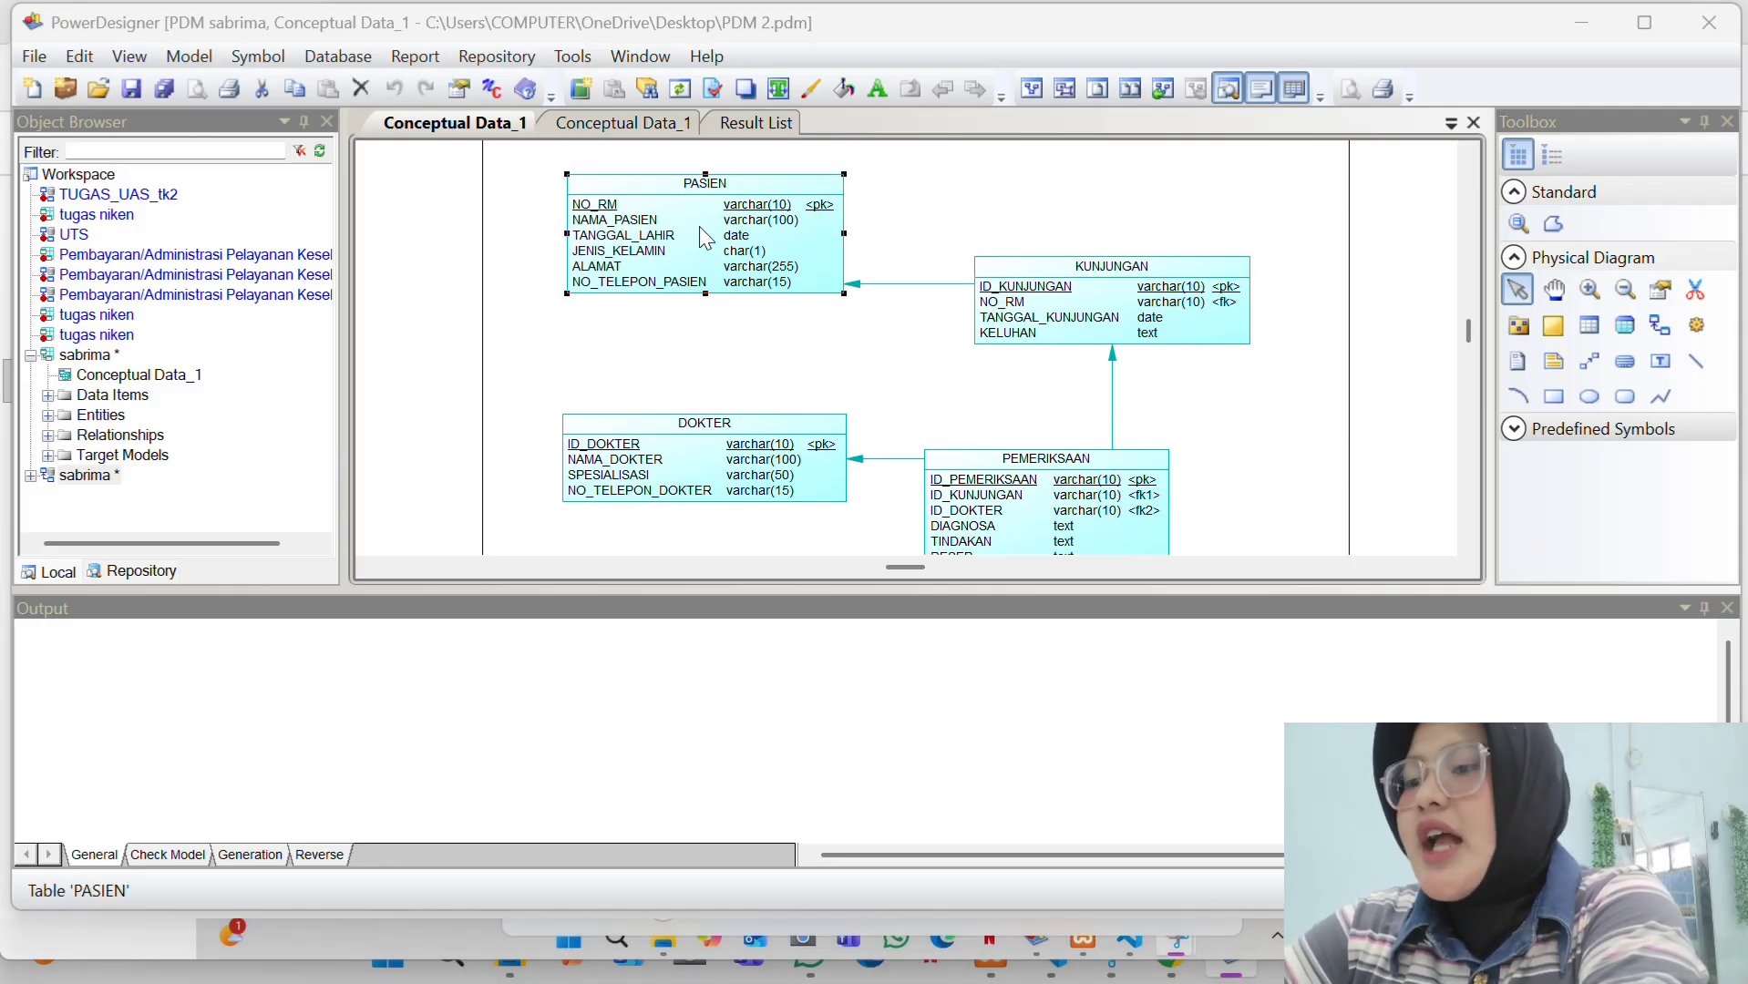
left_click(567, 237)
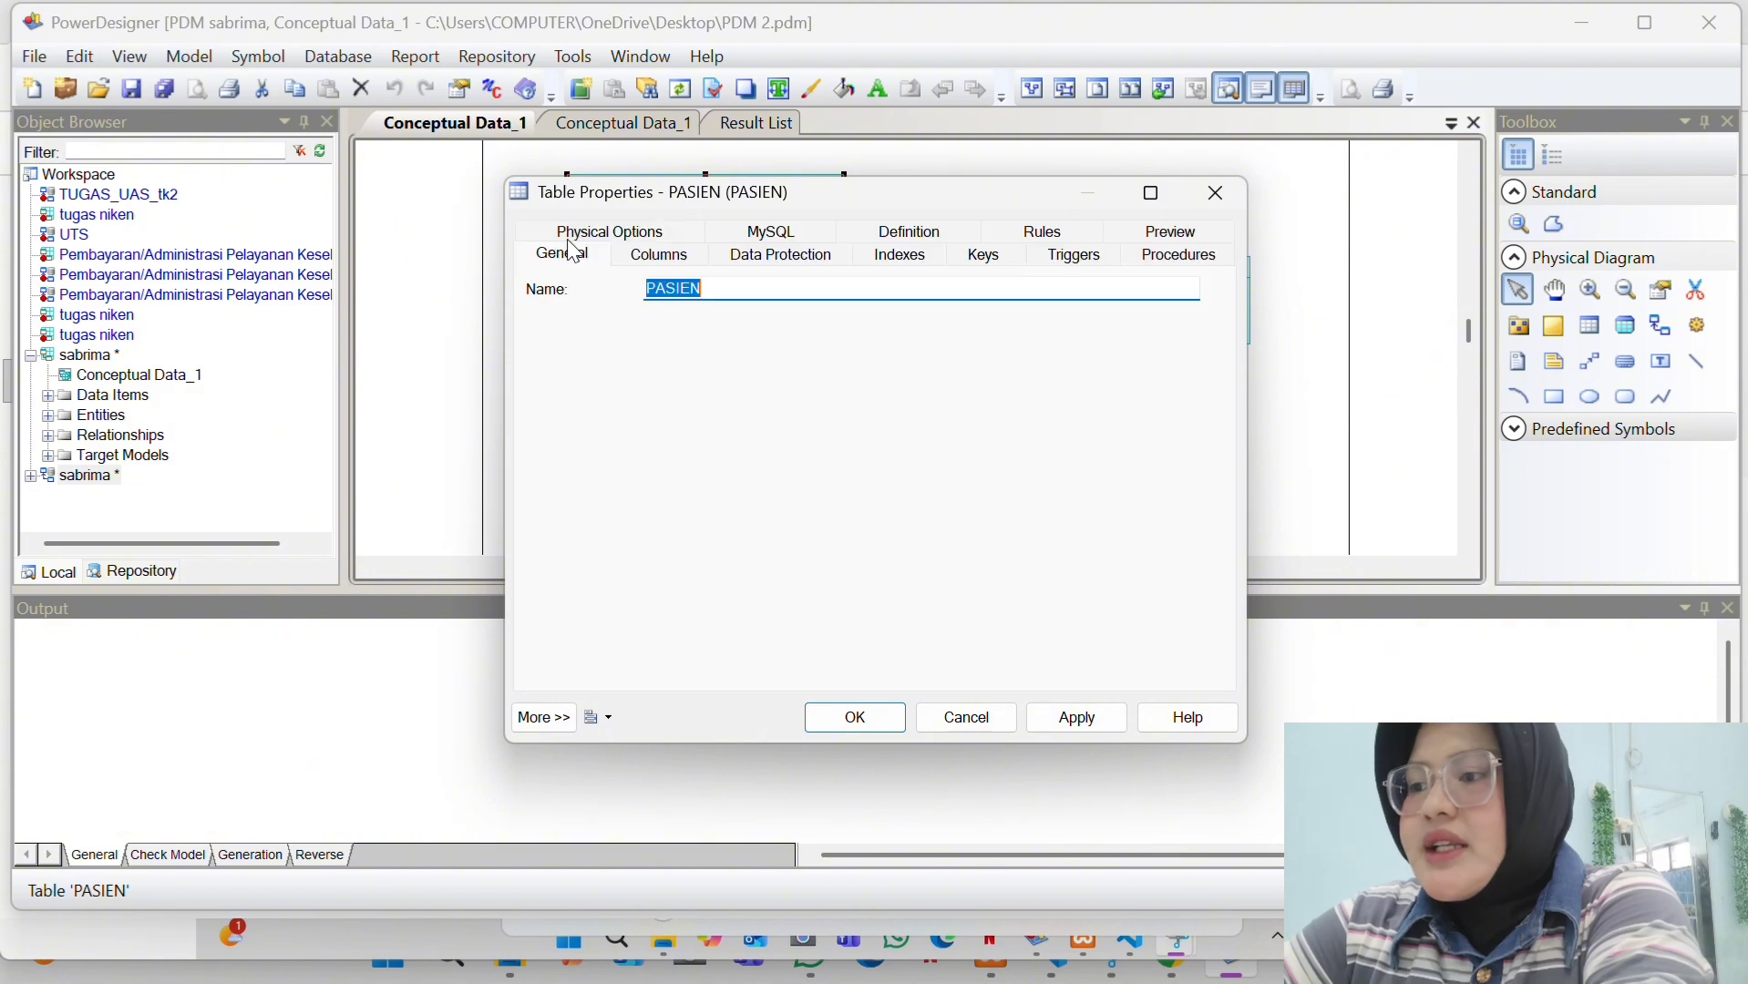
left_click(676, 256)
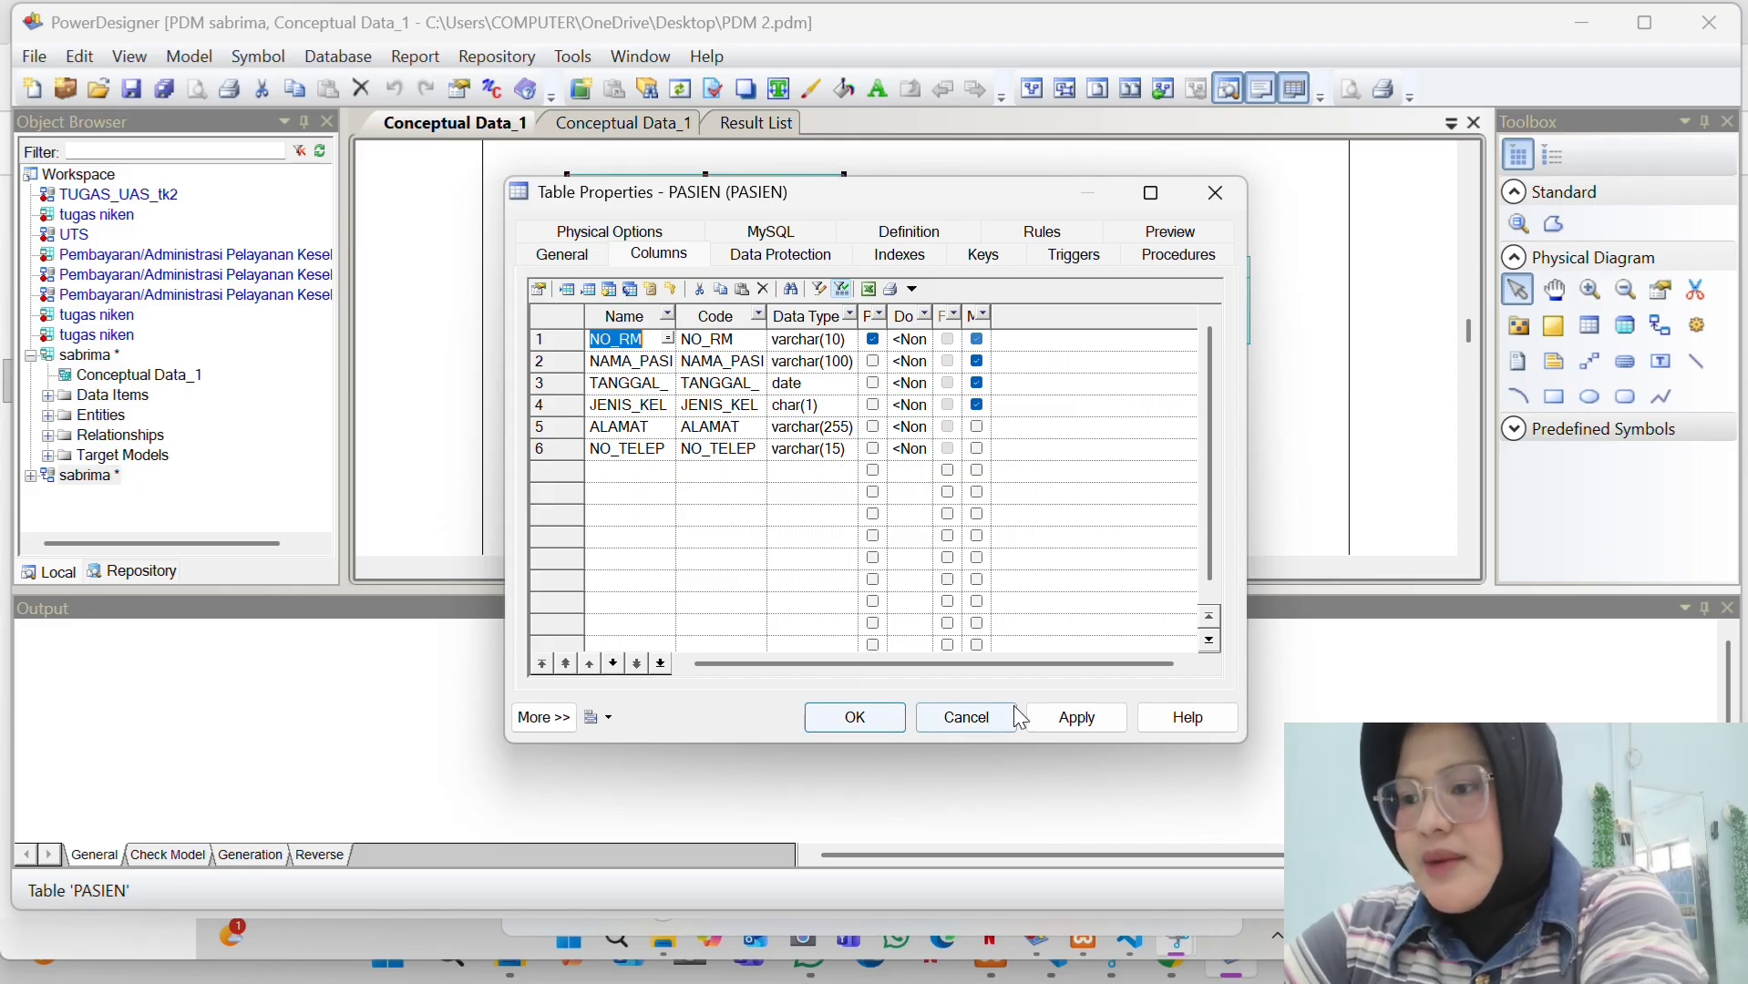
left_click(1075, 721)
left_click(838, 719)
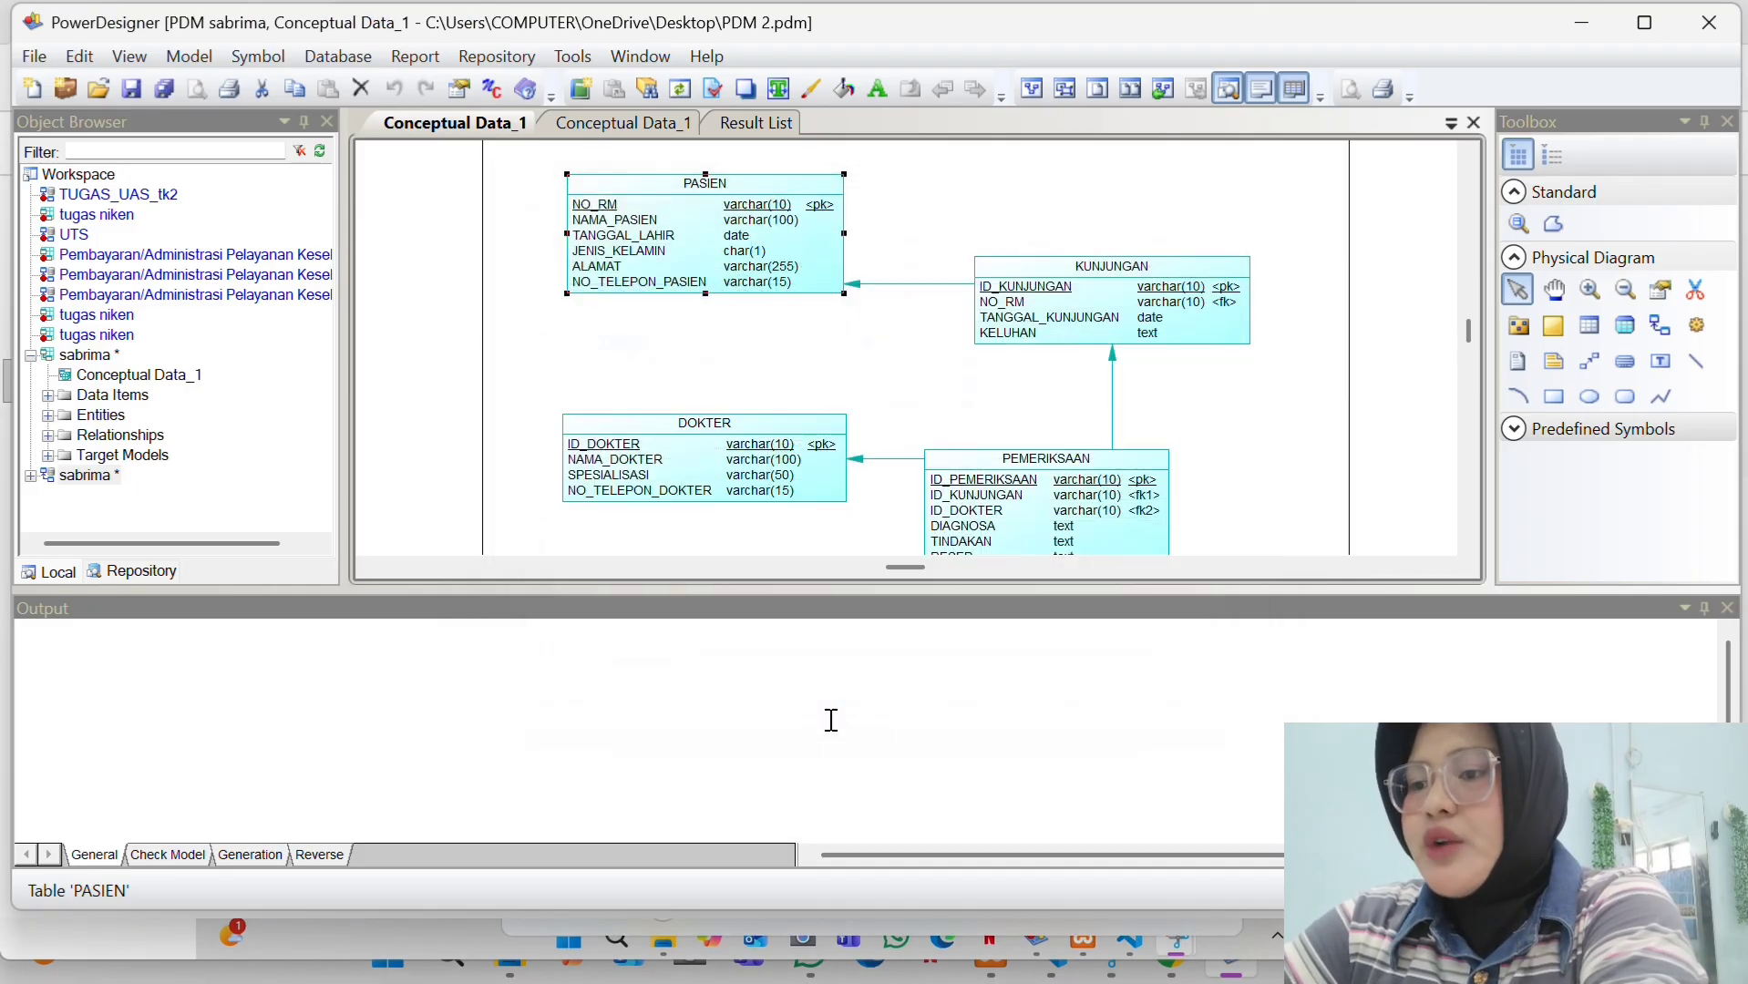
double_click(1093, 330)
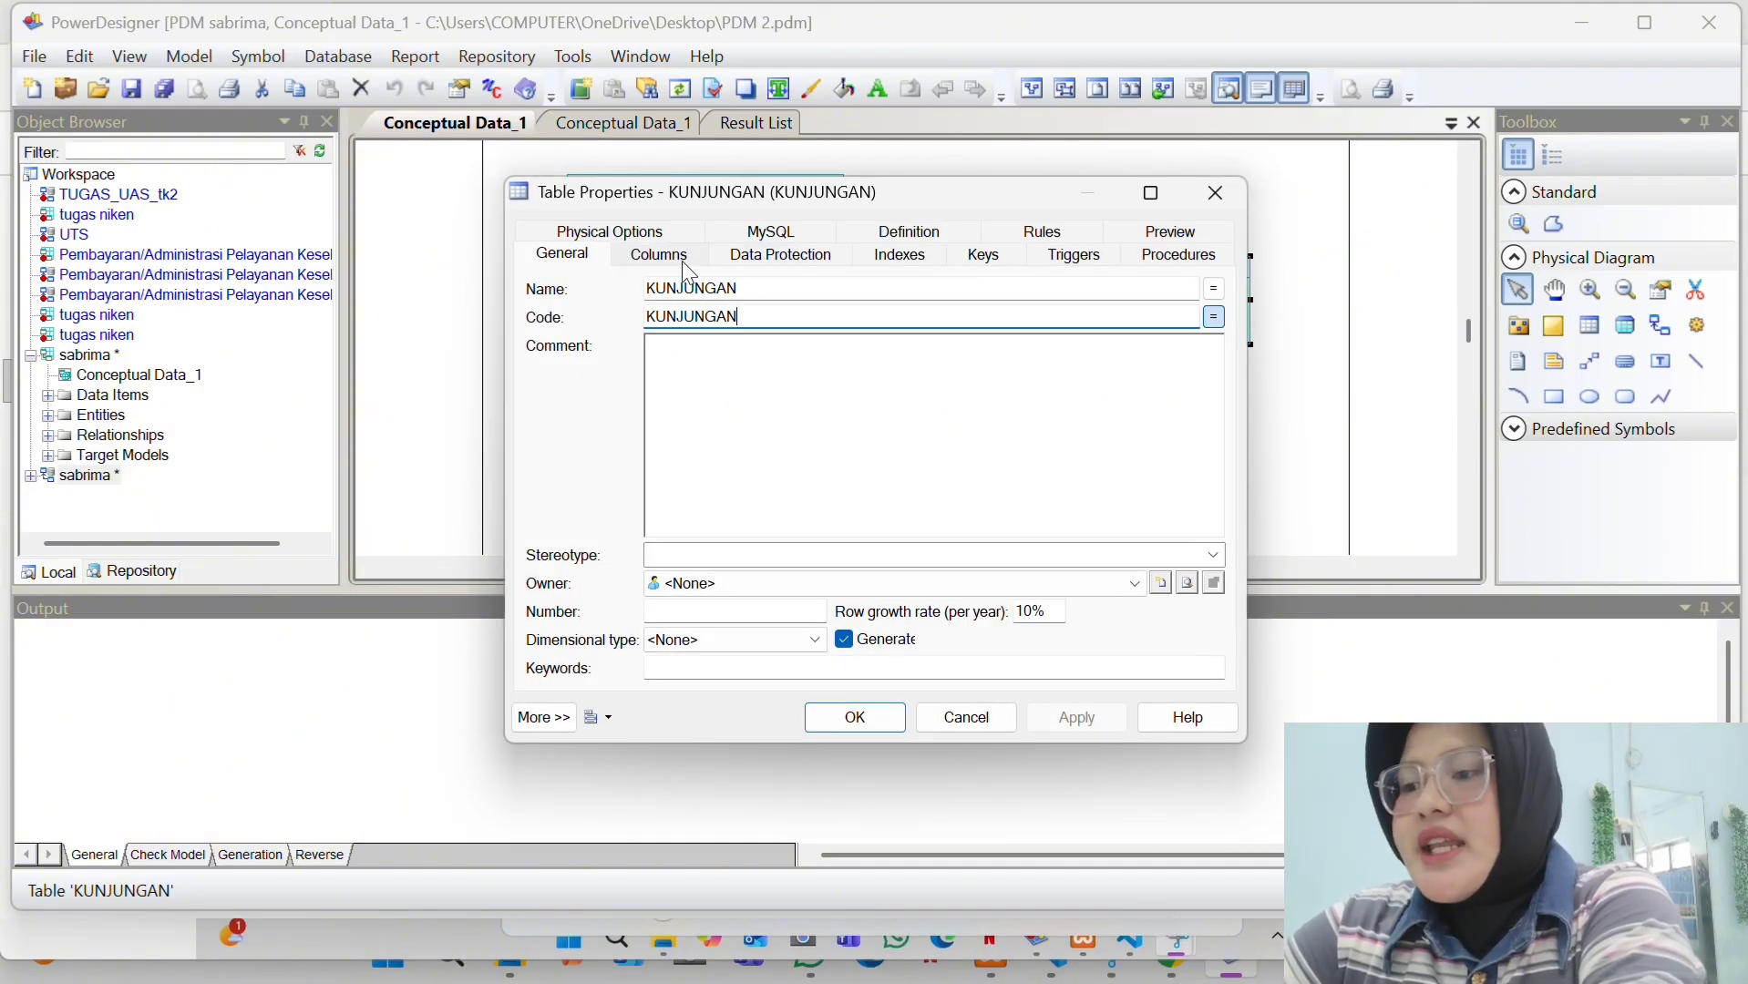
left_click(641, 257)
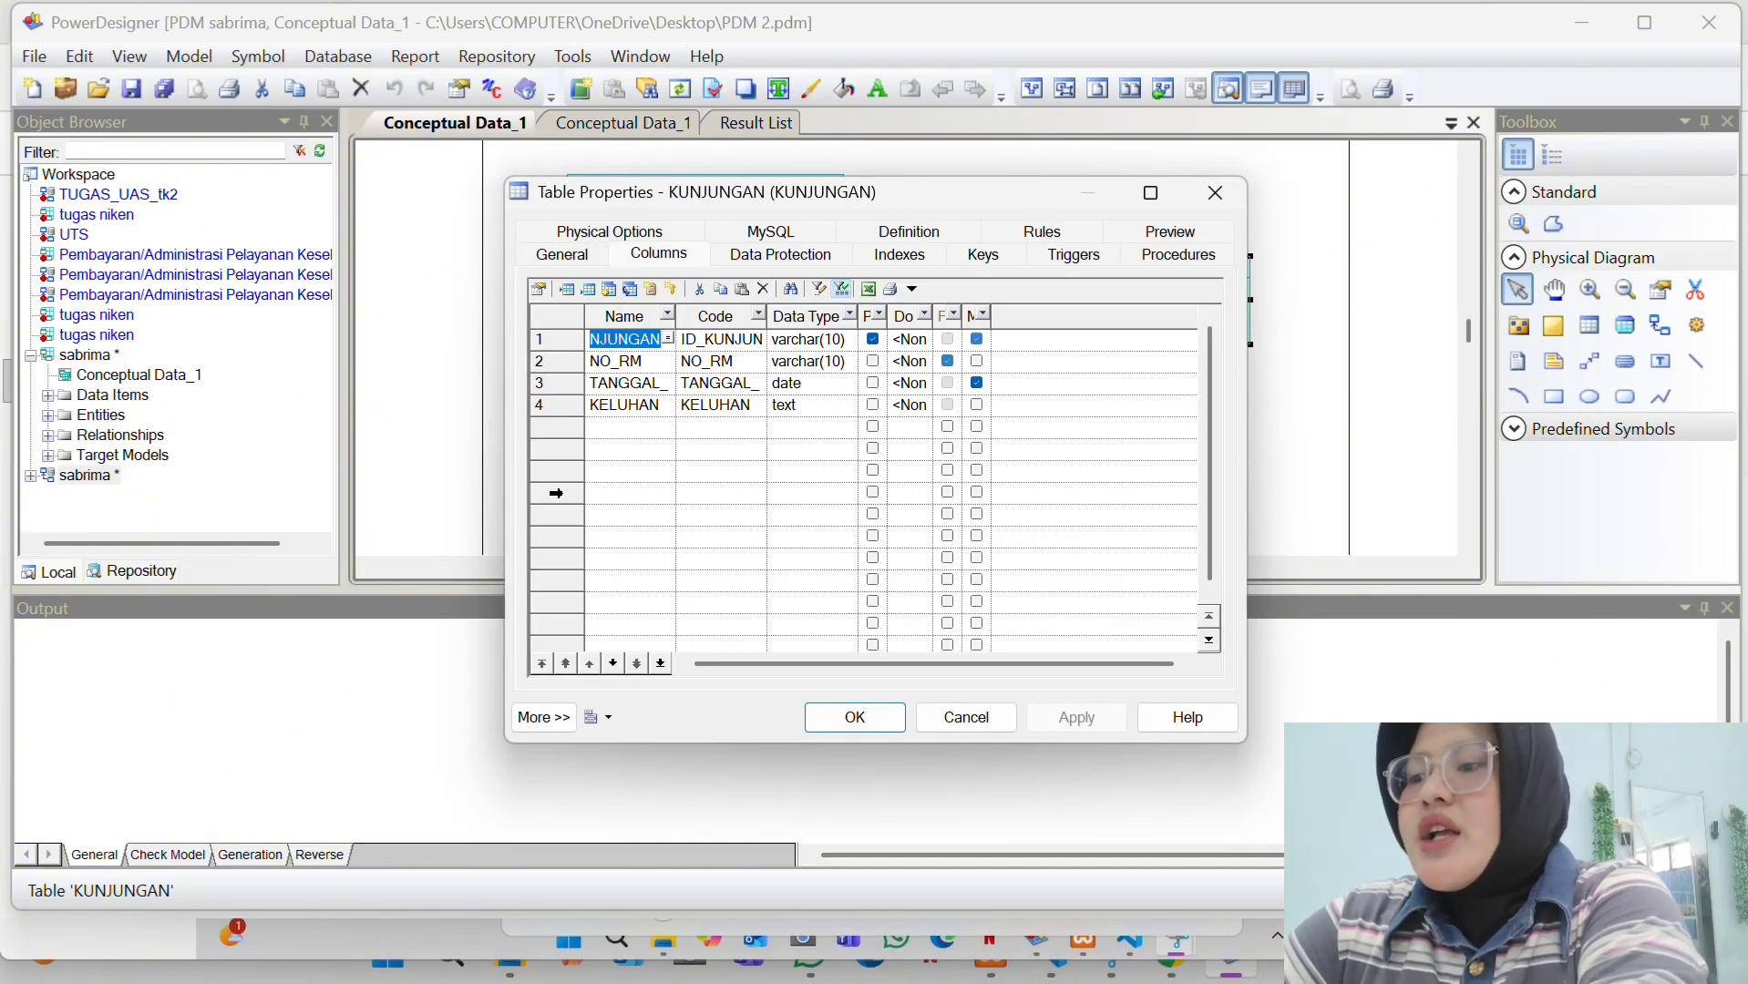
left_click(847, 731)
double_click(766, 448)
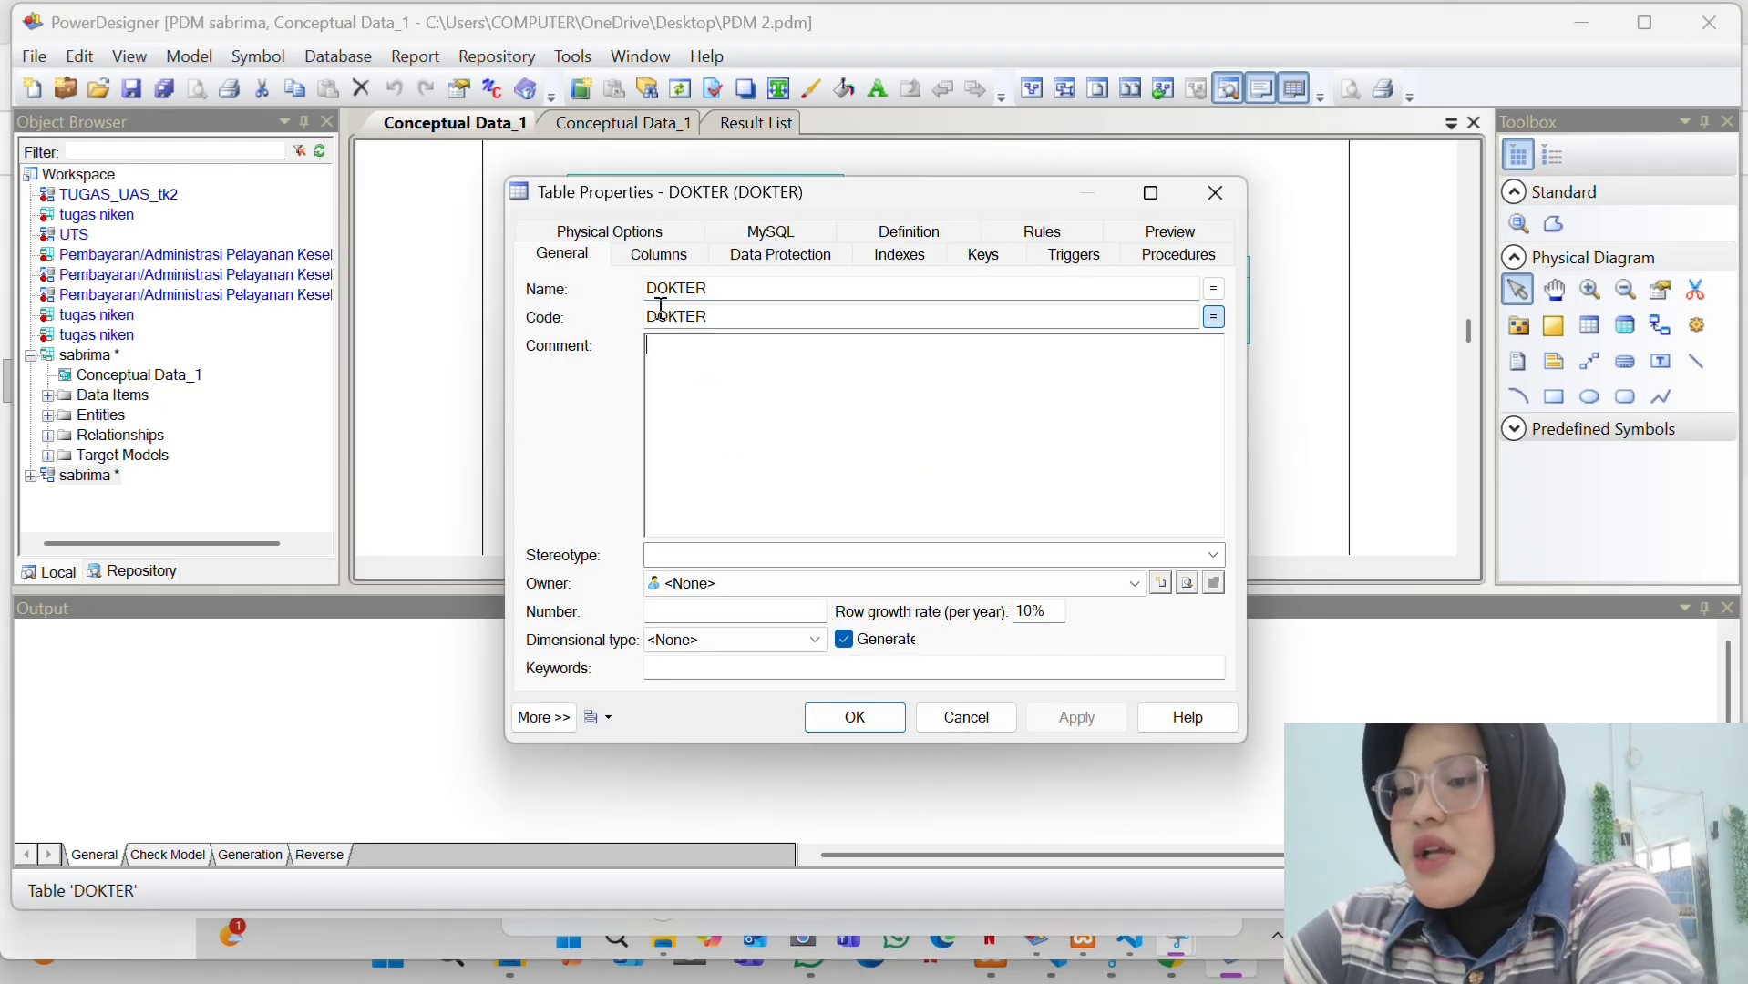
left_click(672, 255)
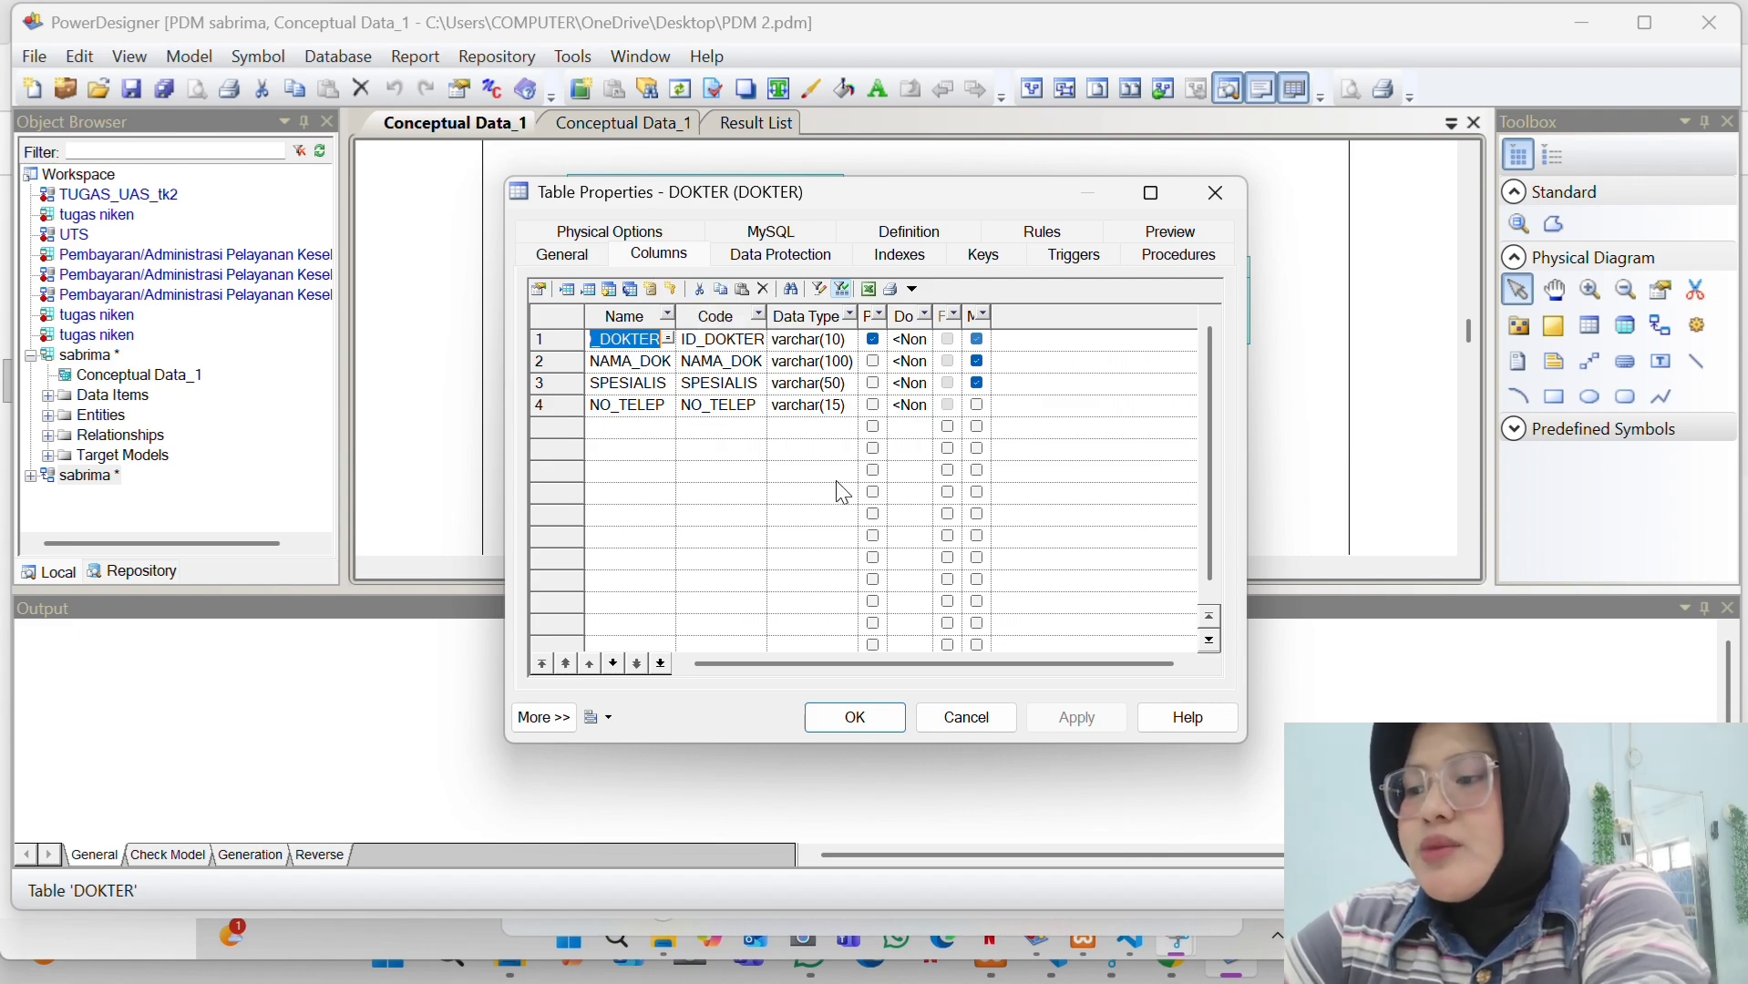
left_click(864, 713)
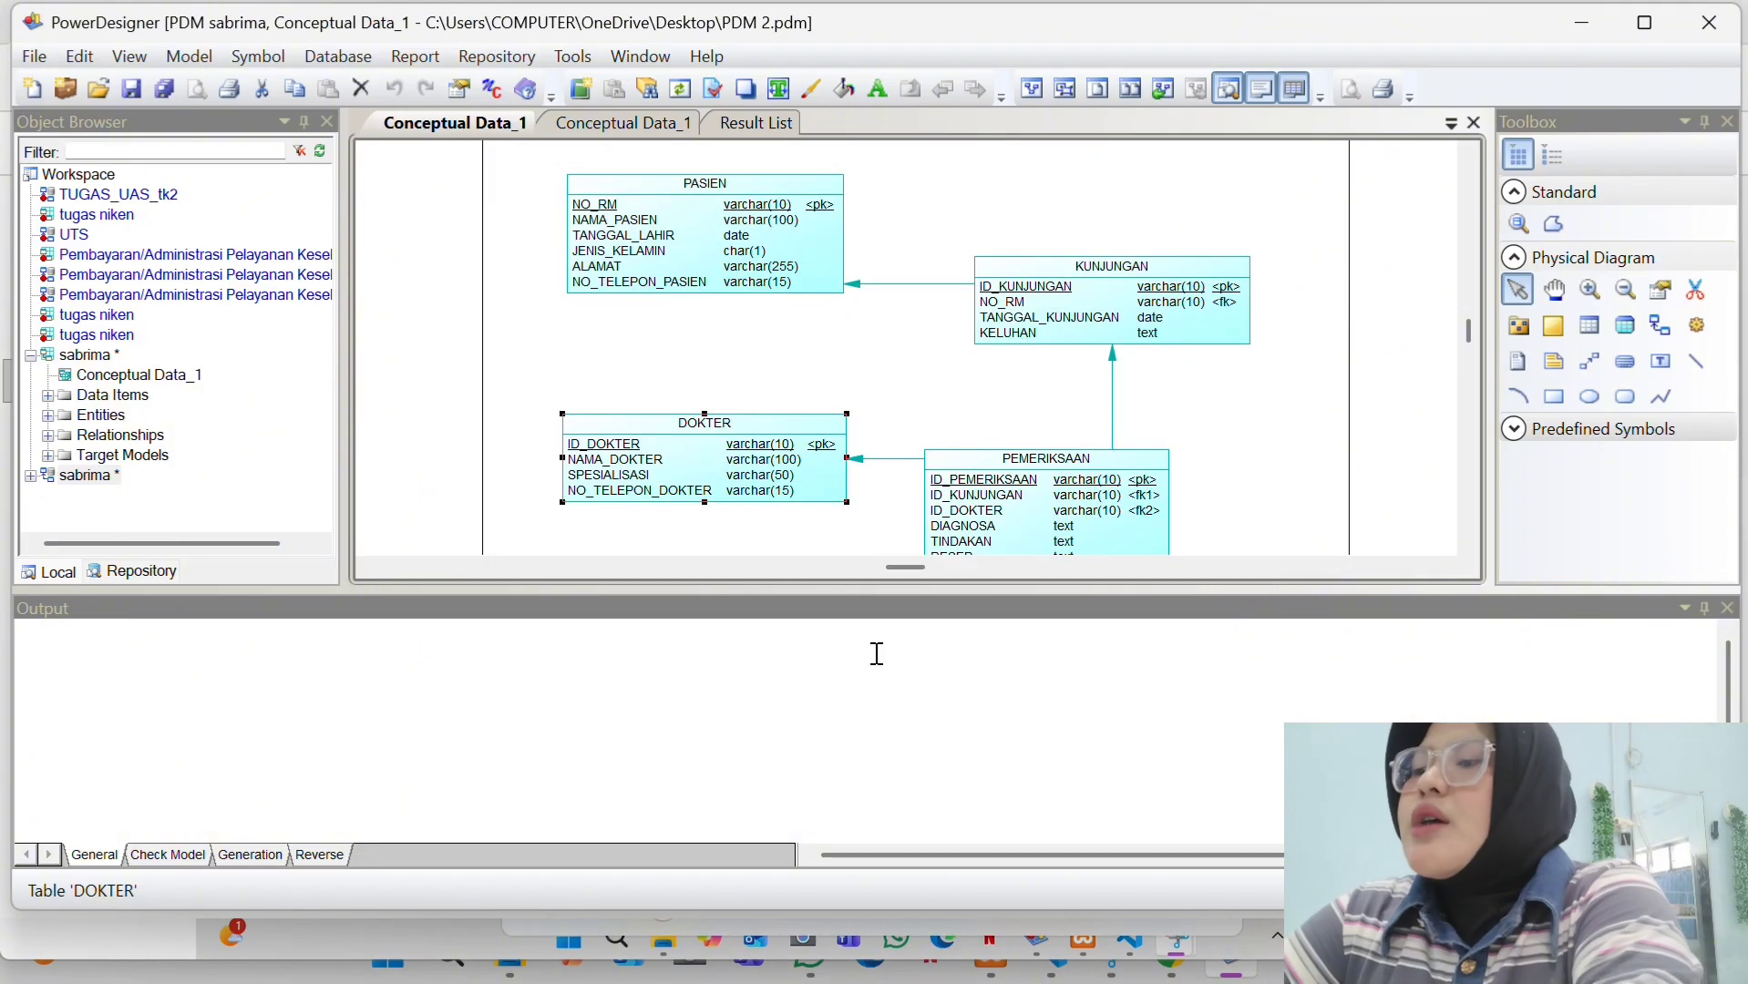
scroll(1034, 398, "down", 2)
left_click(1037, 404)
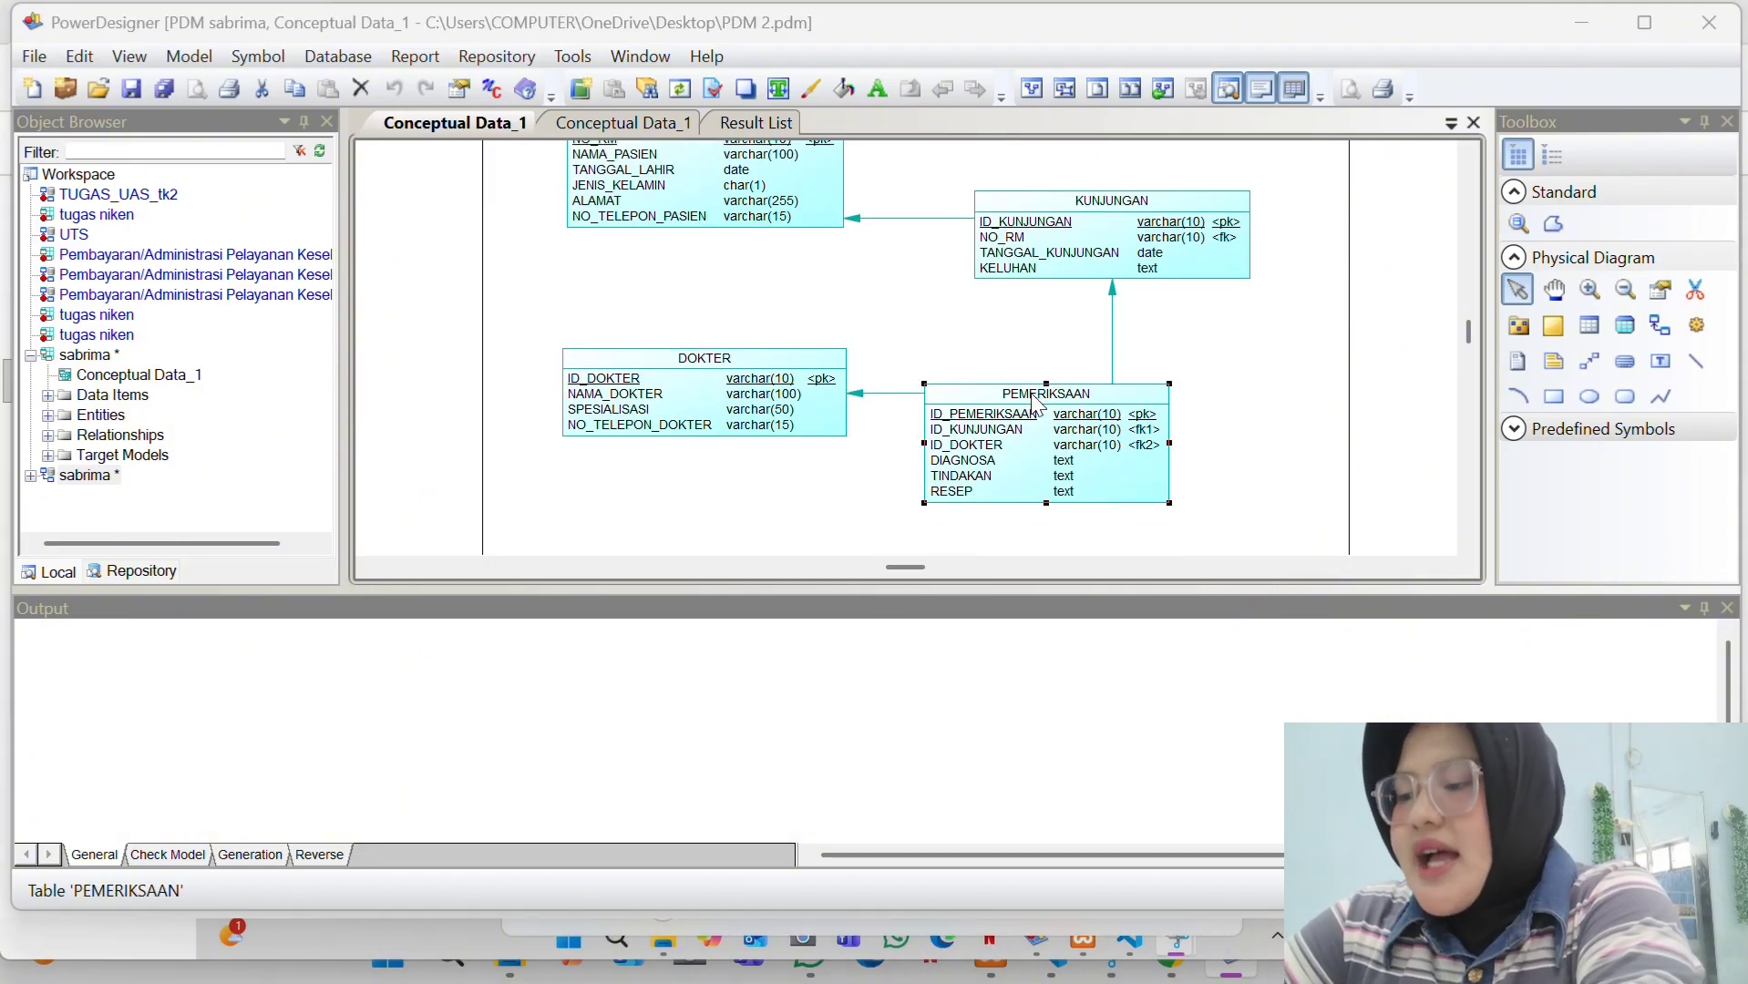
double_click(1037, 403)
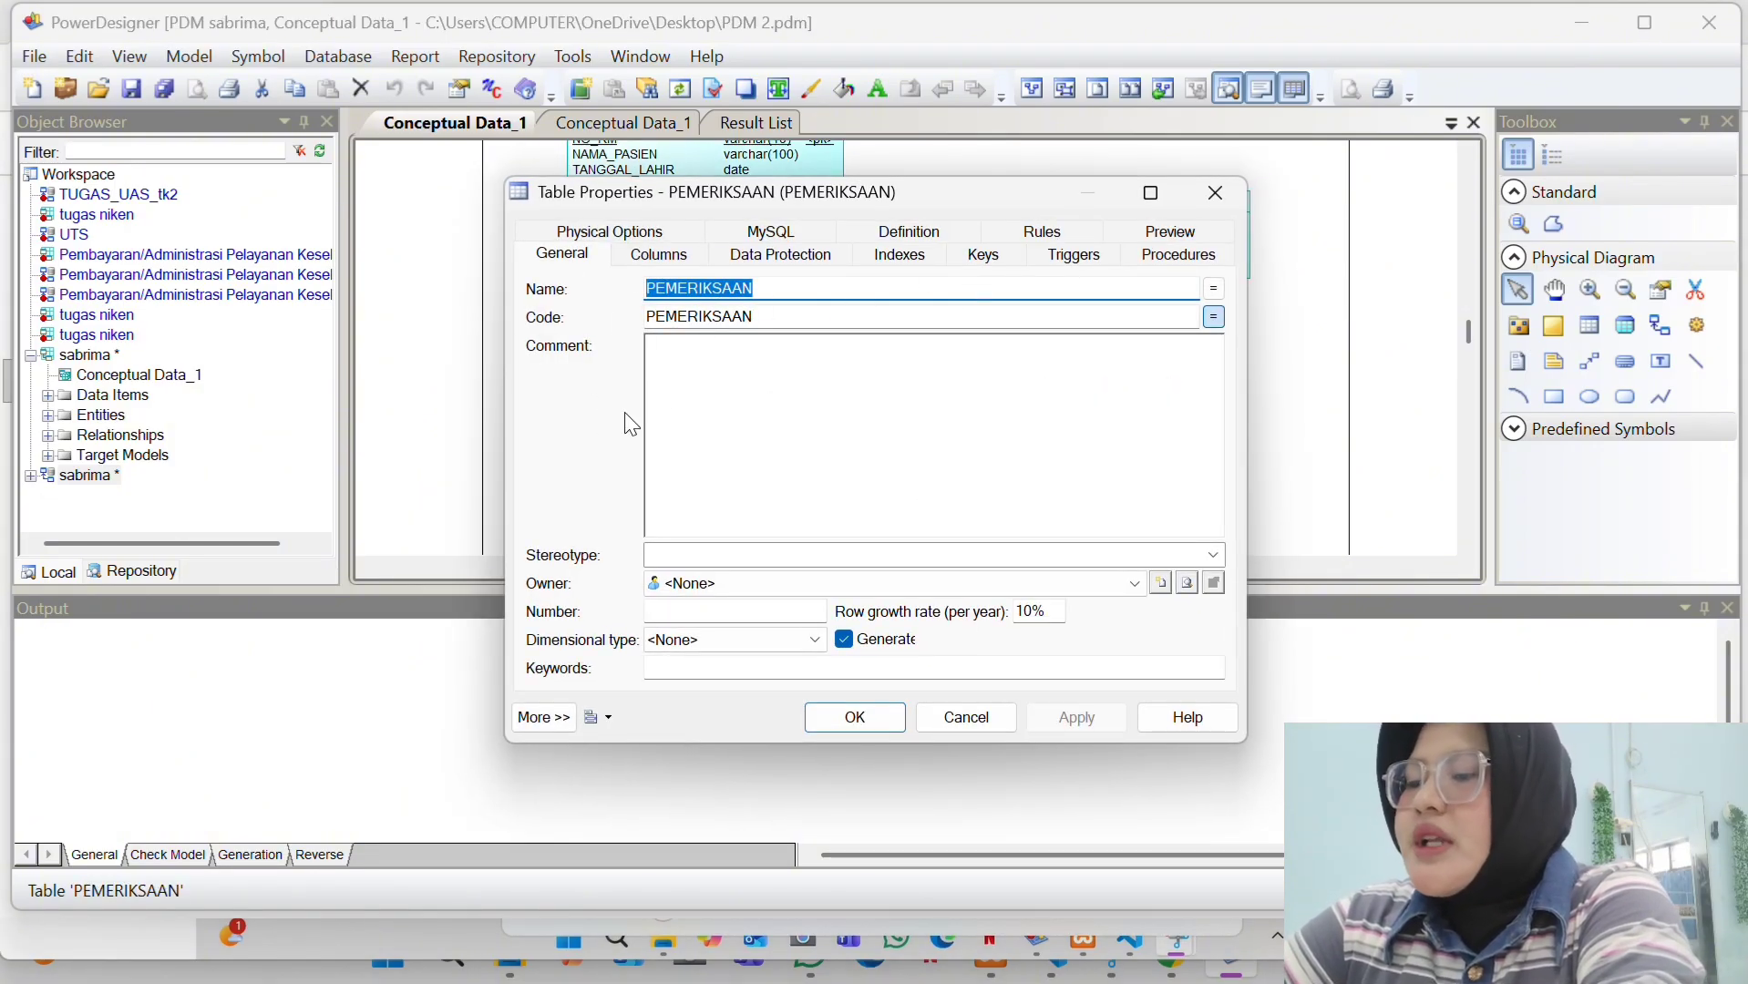
left_click(649, 258)
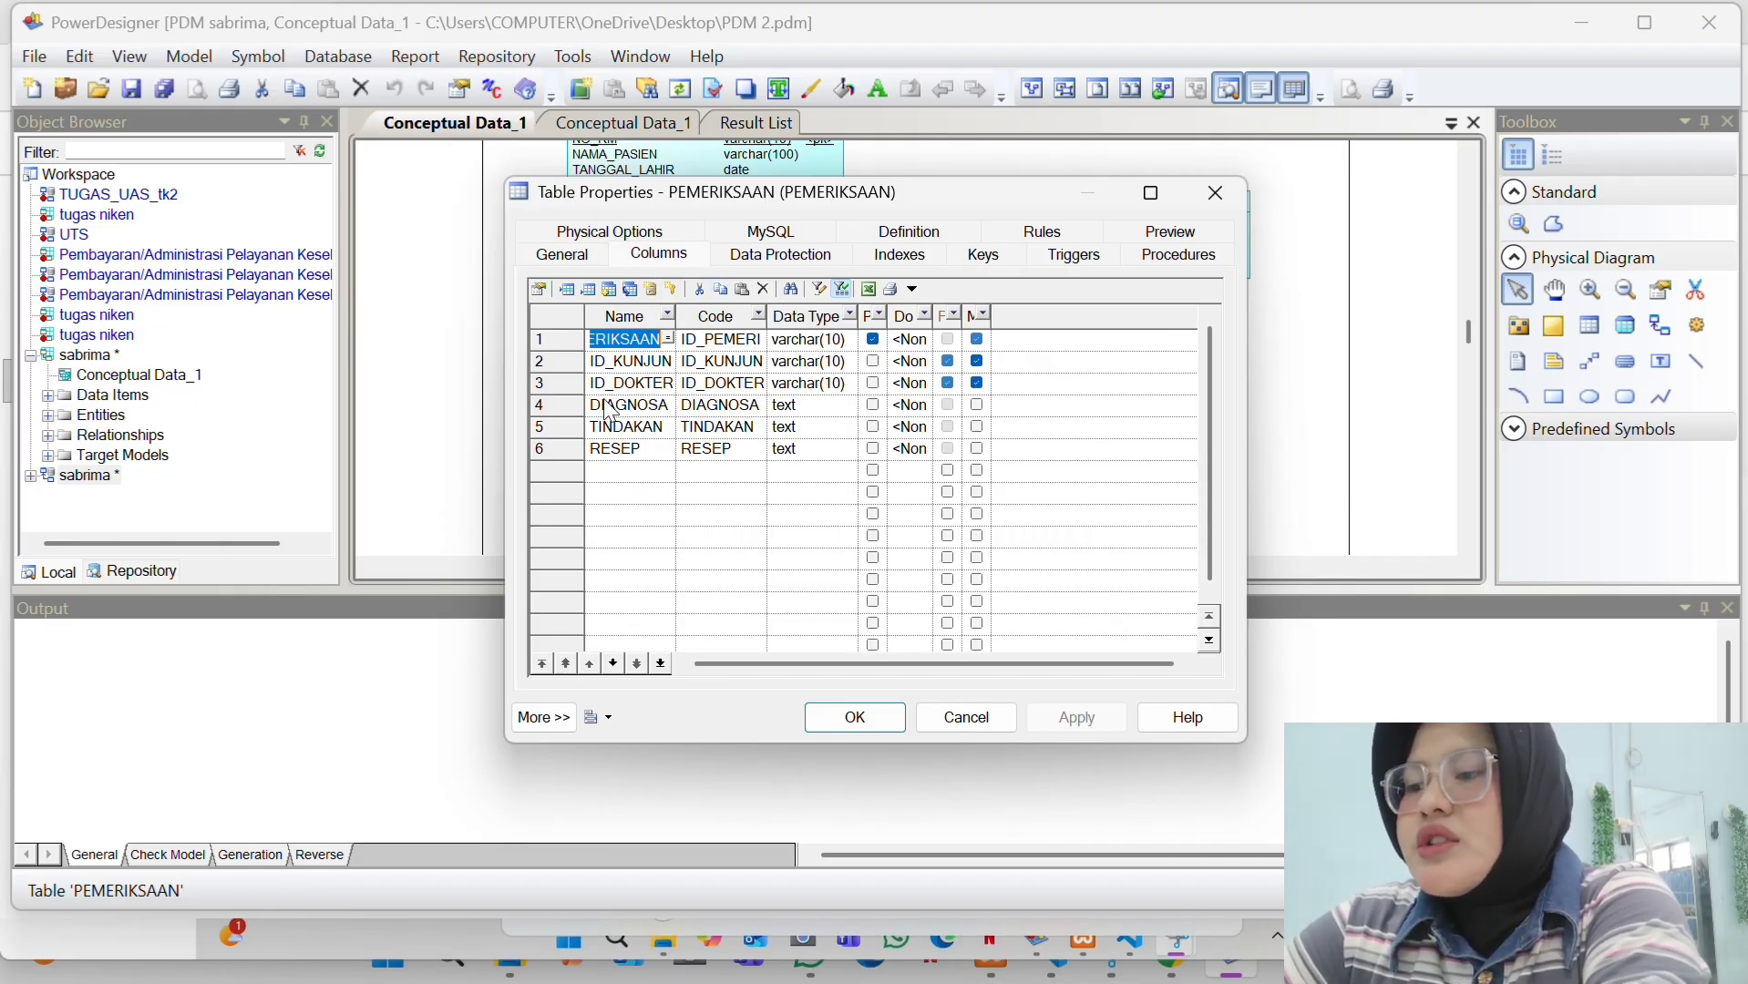
left_click(853, 717)
scroll(1025, 251, "up", 1)
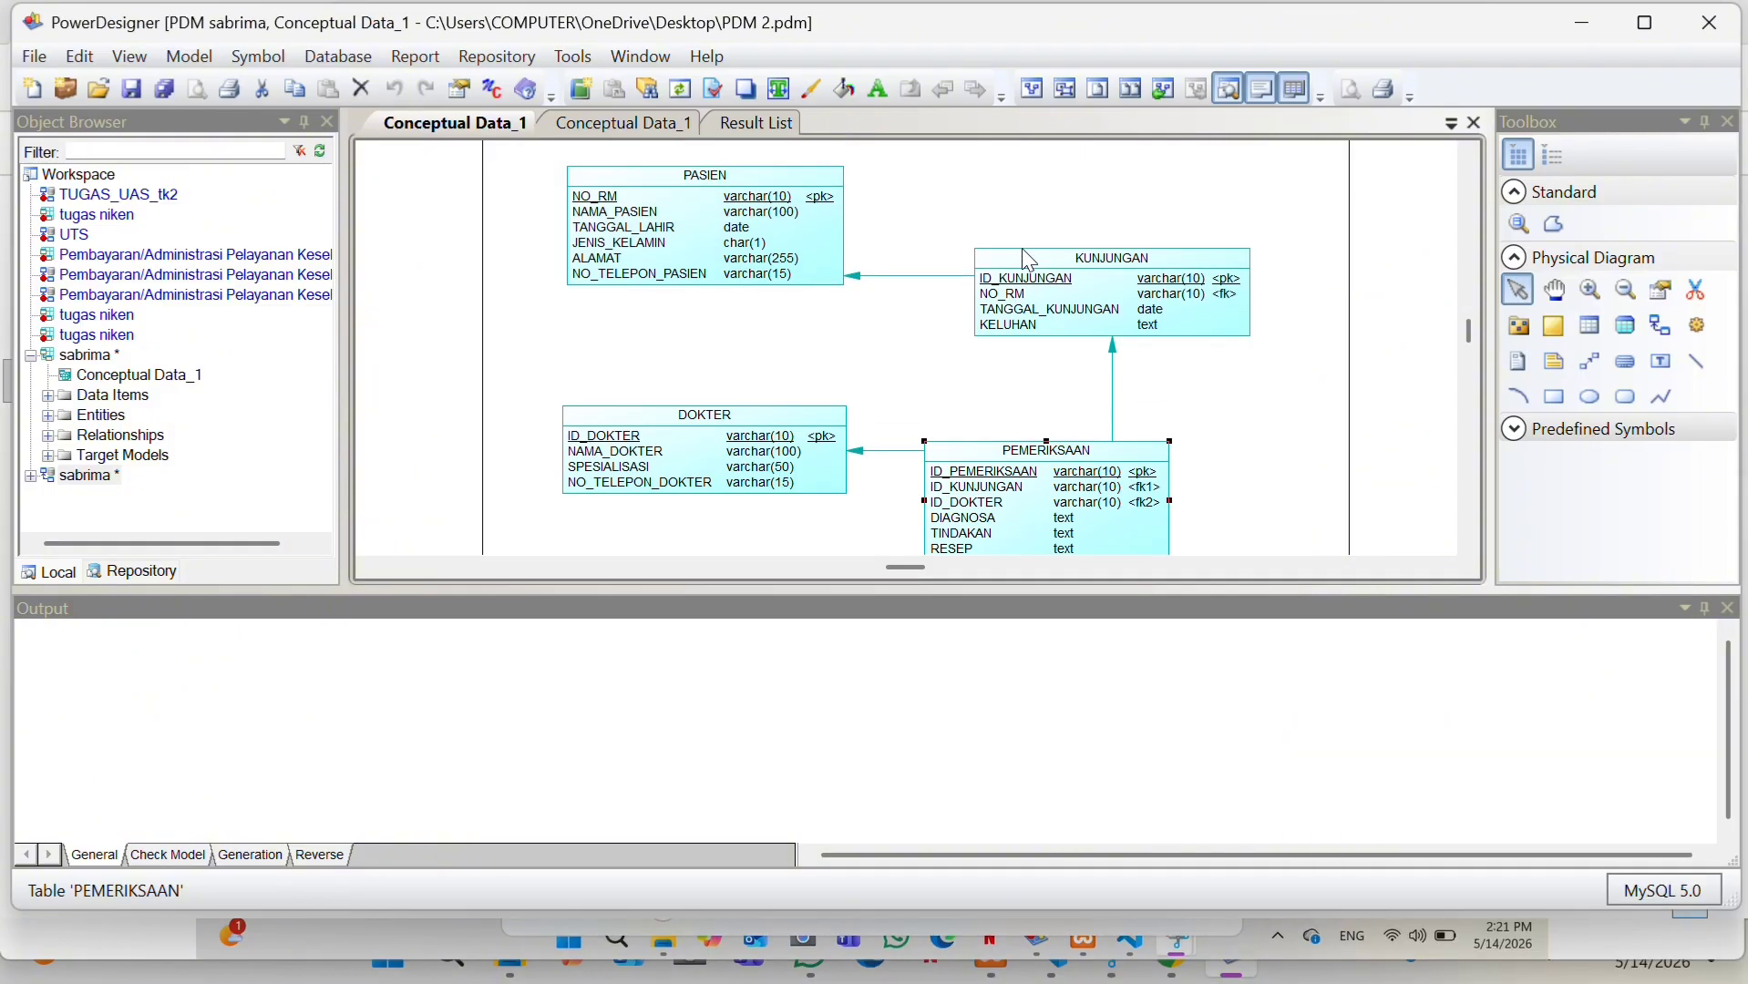
left_click(908, 277)
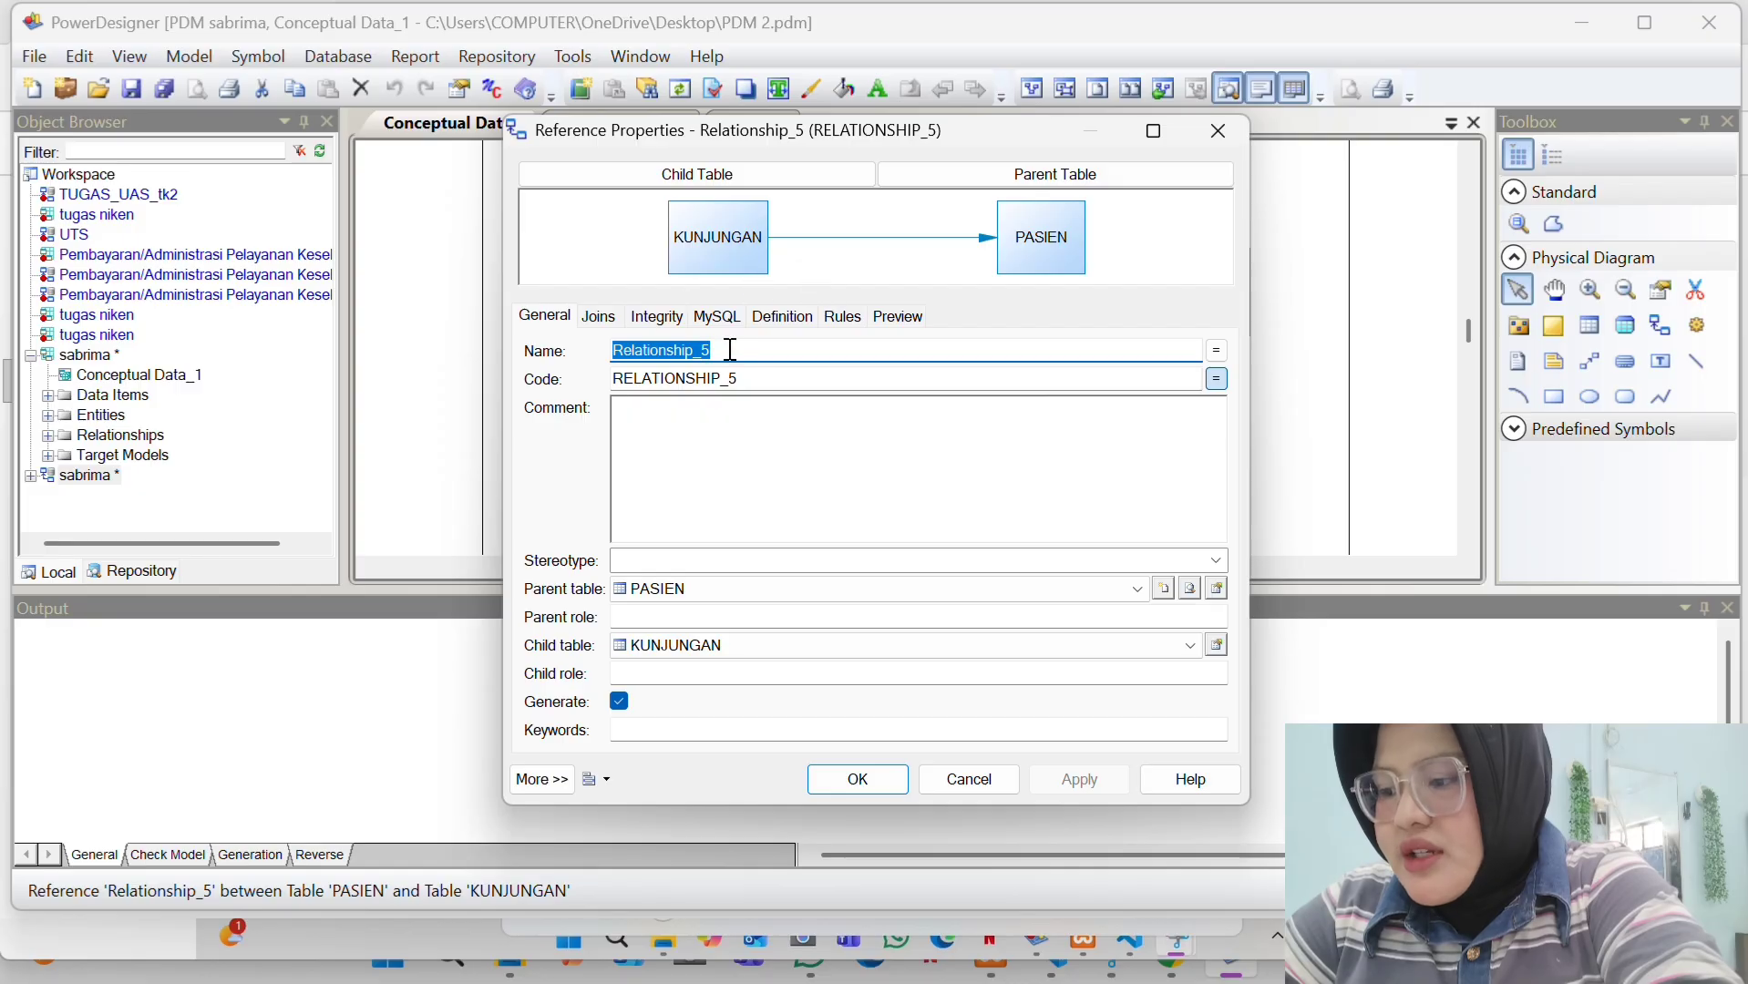
left_click(599, 318)
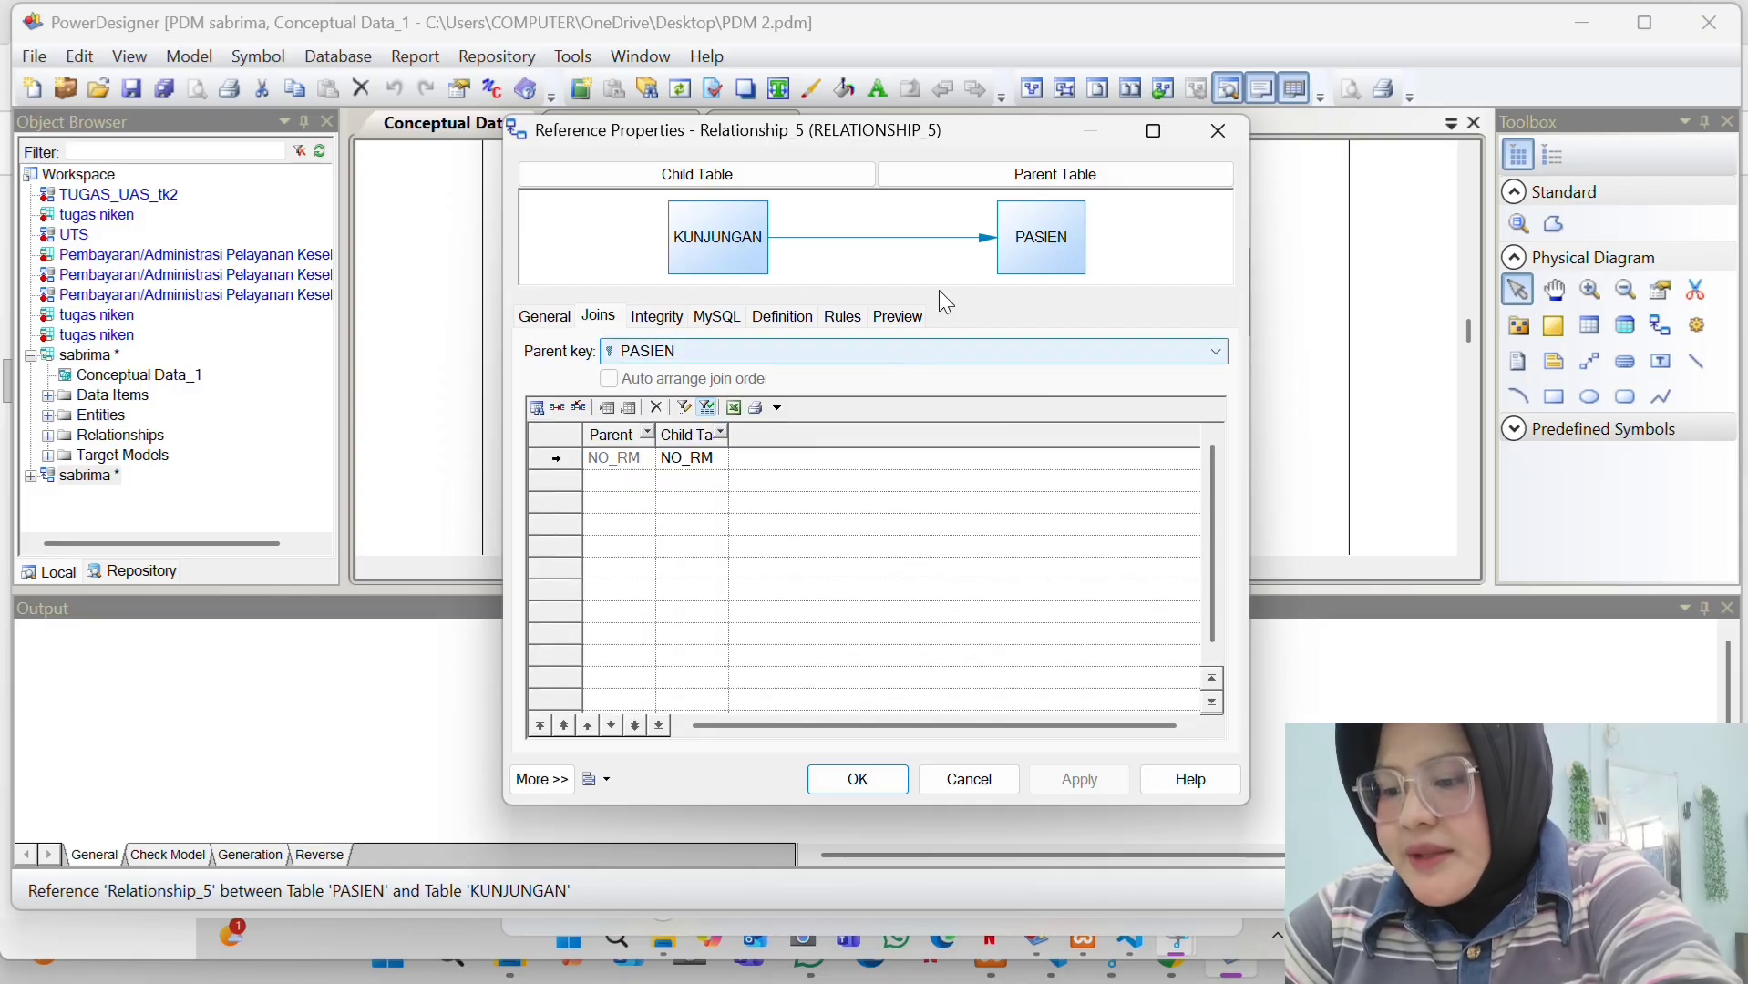
left_click(1201, 133)
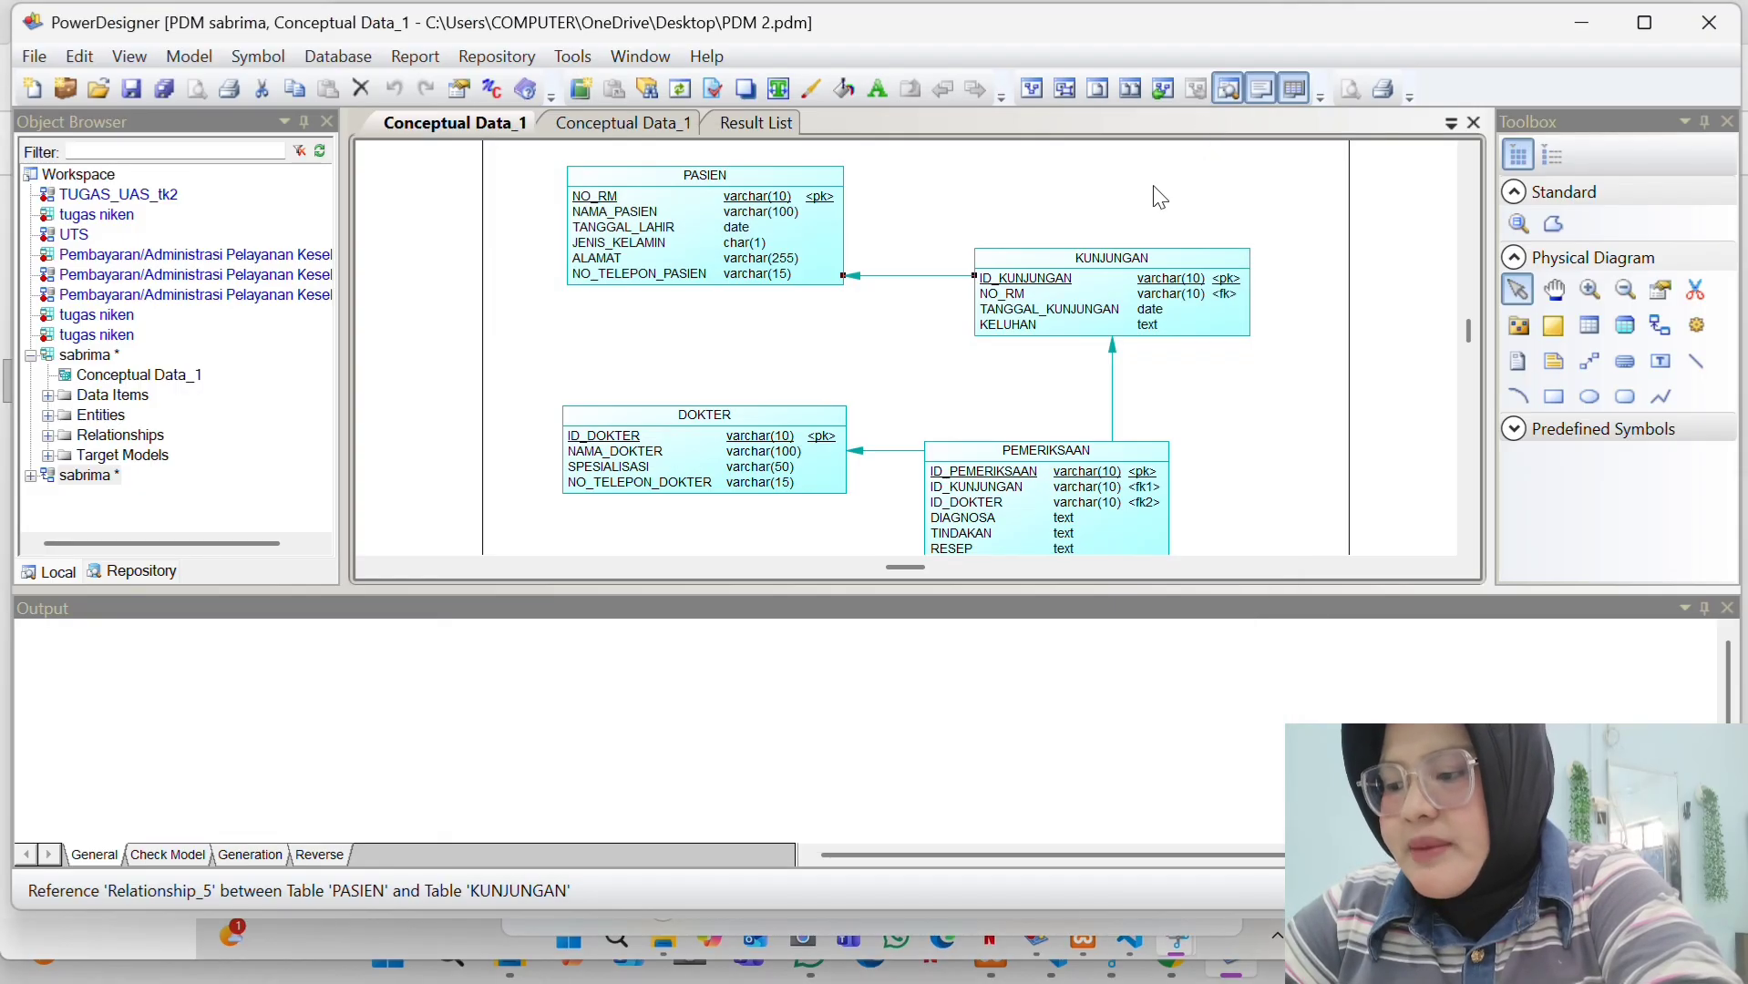
double_click(1113, 373)
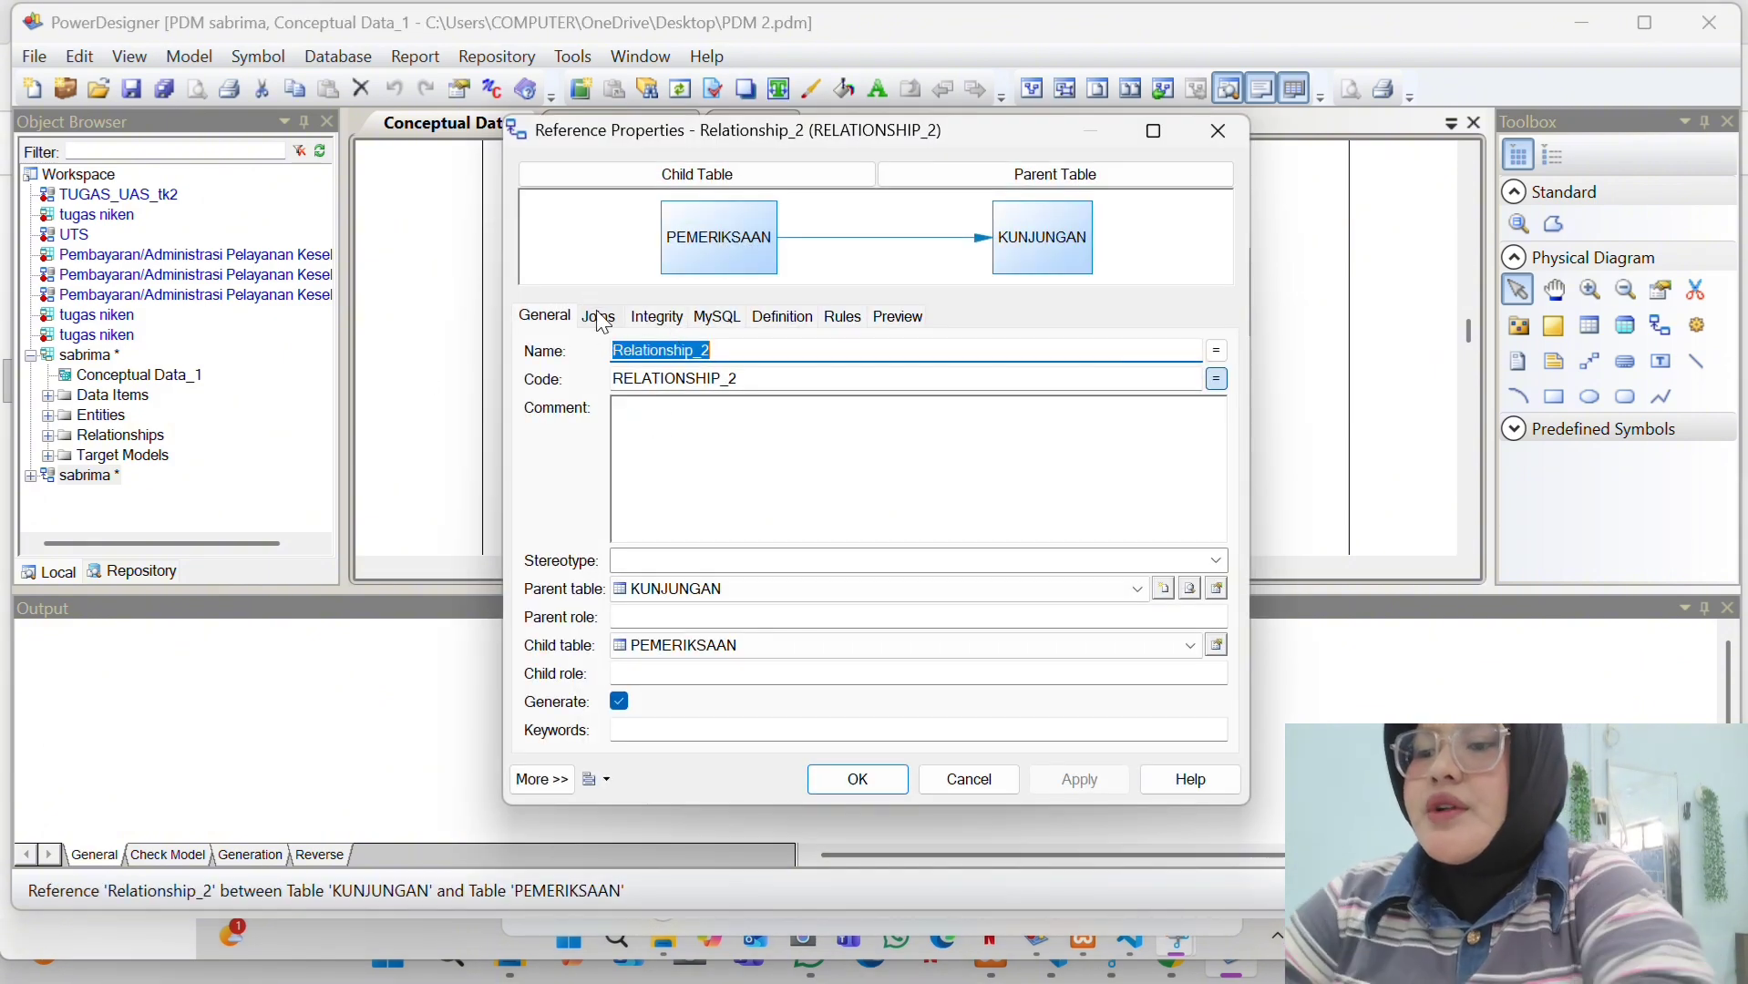
left_click(599, 317)
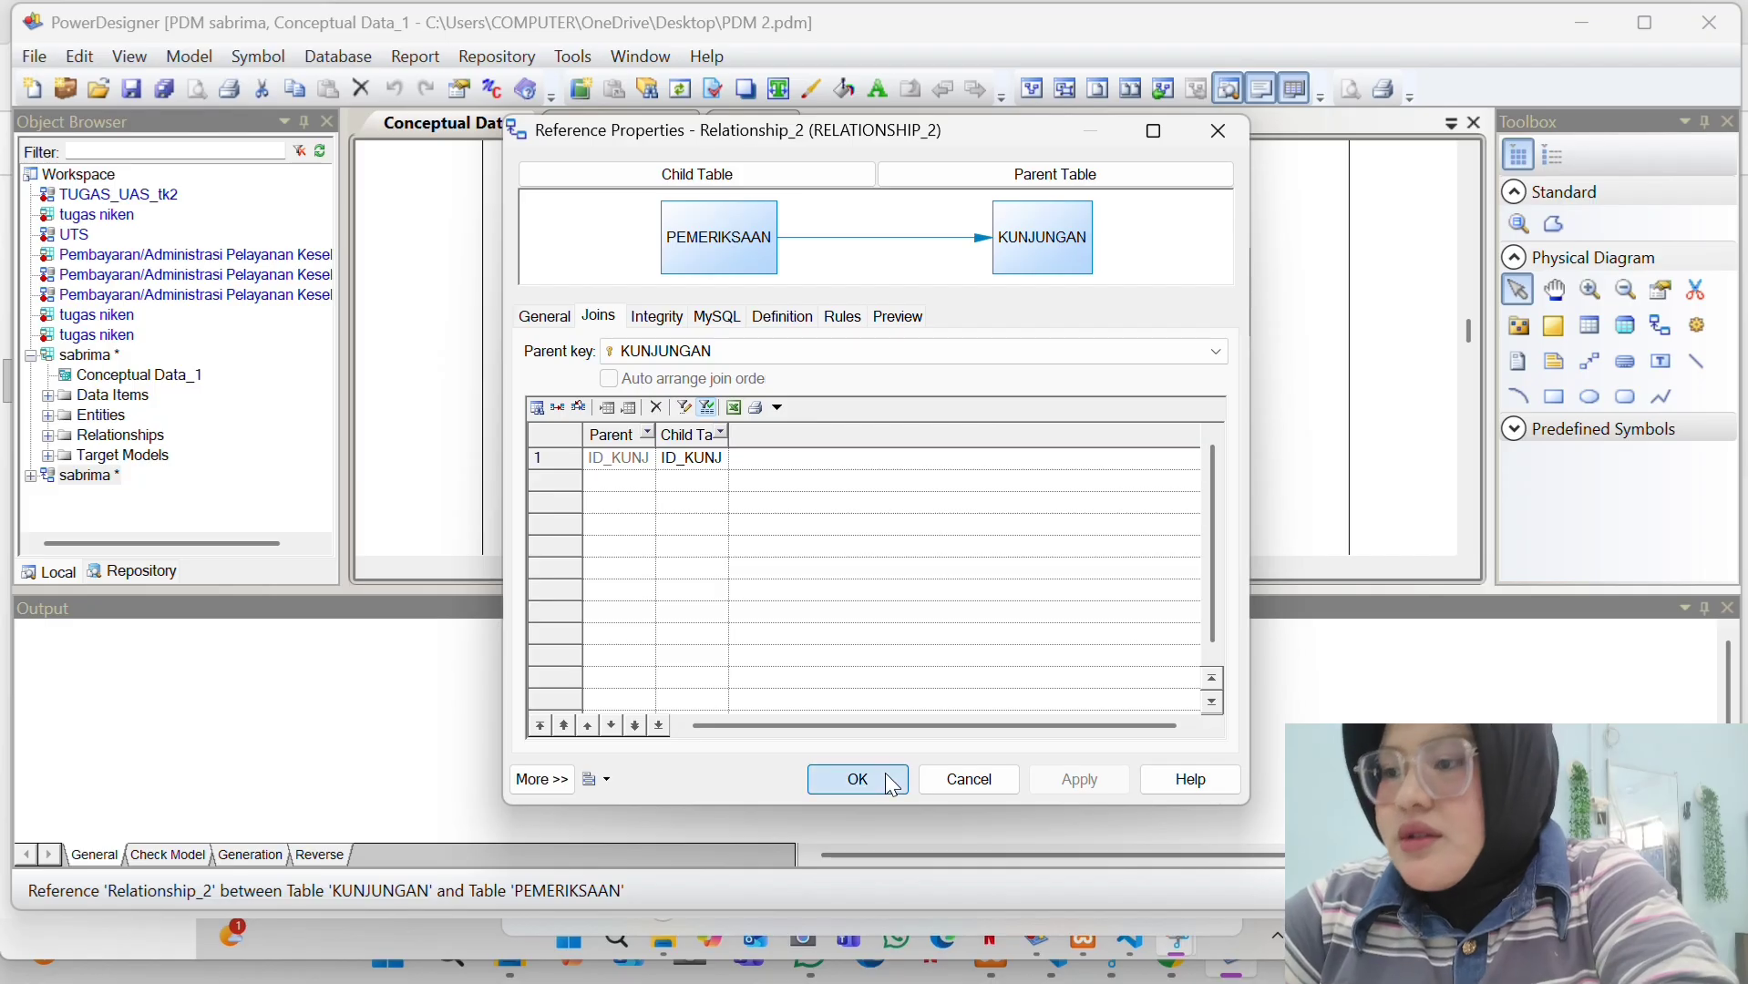
left_click(858, 781)
double_click(876, 450)
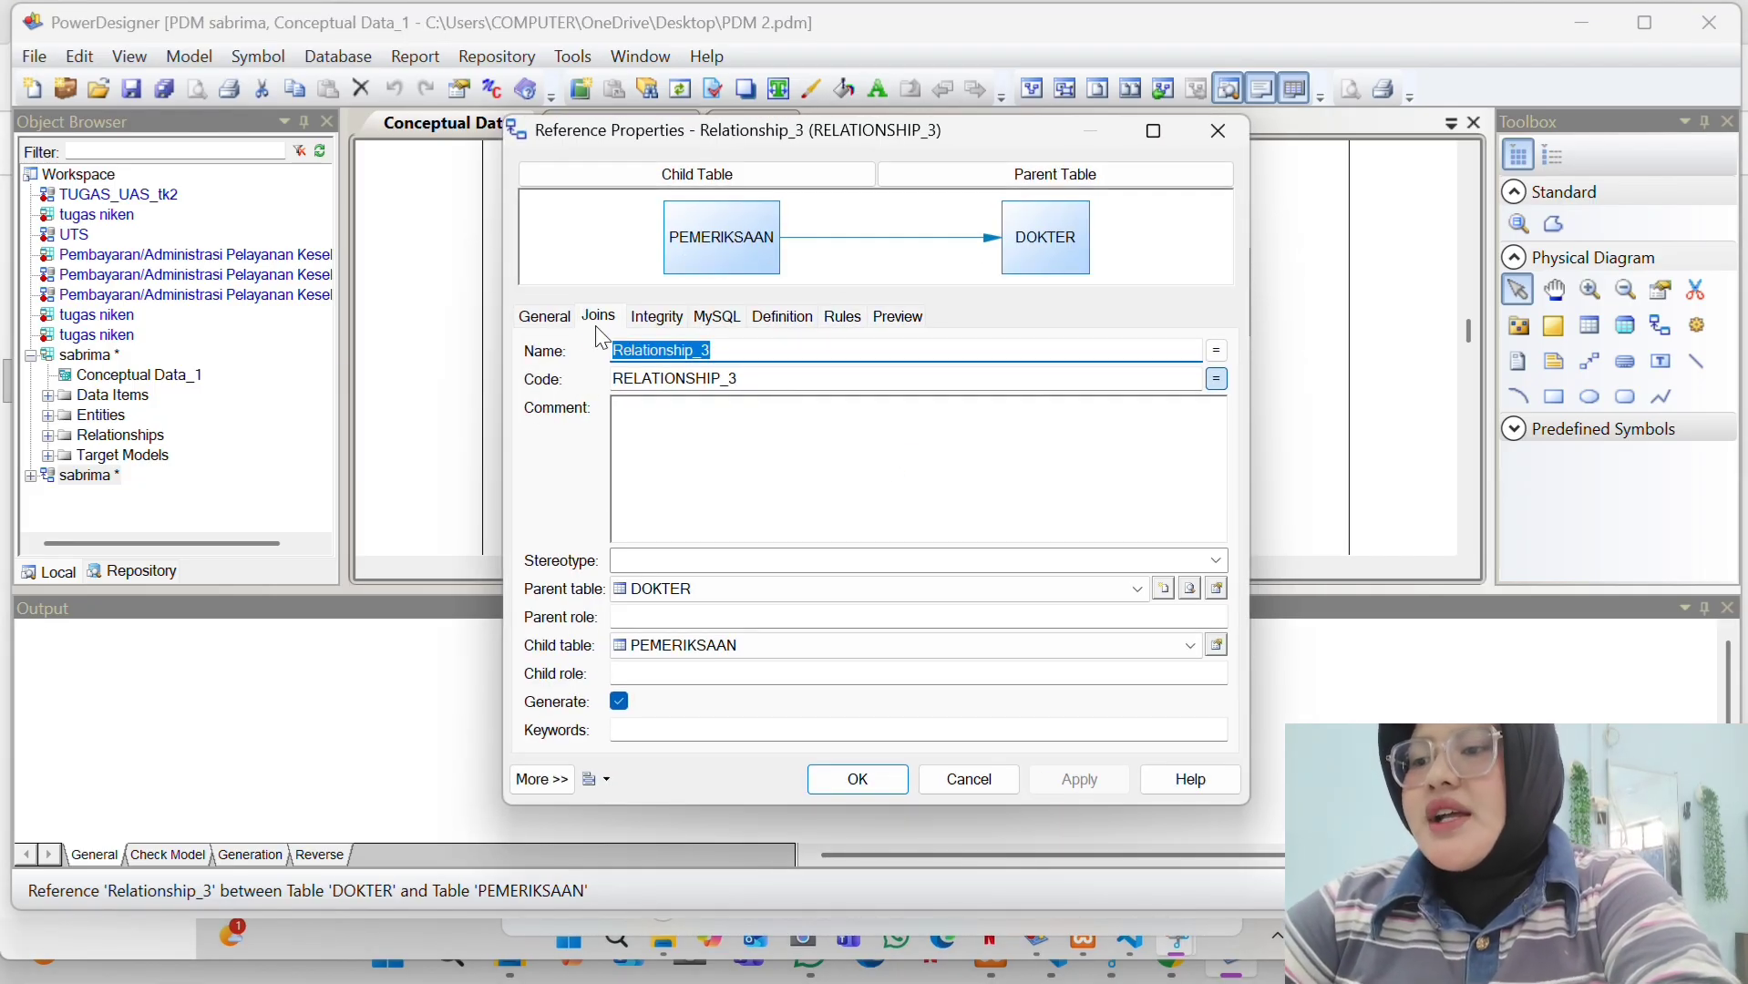
left_click(600, 318)
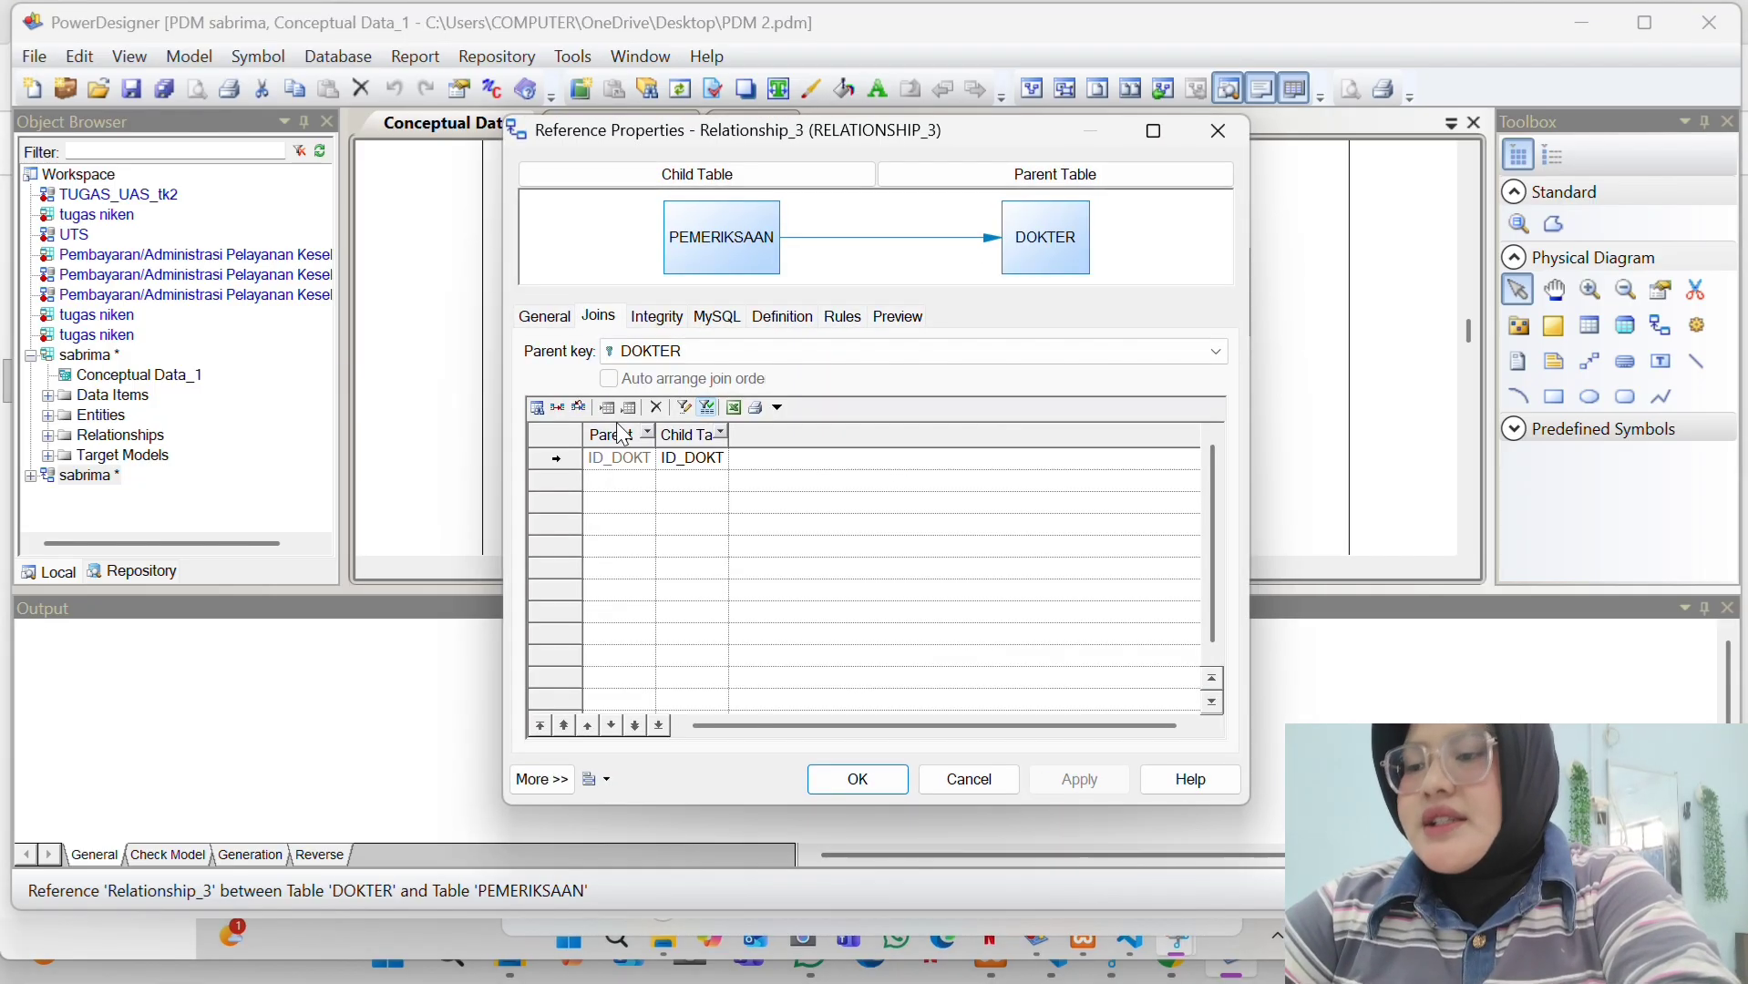
left_click(858, 781)
scroll(898, 453, "down", 2)
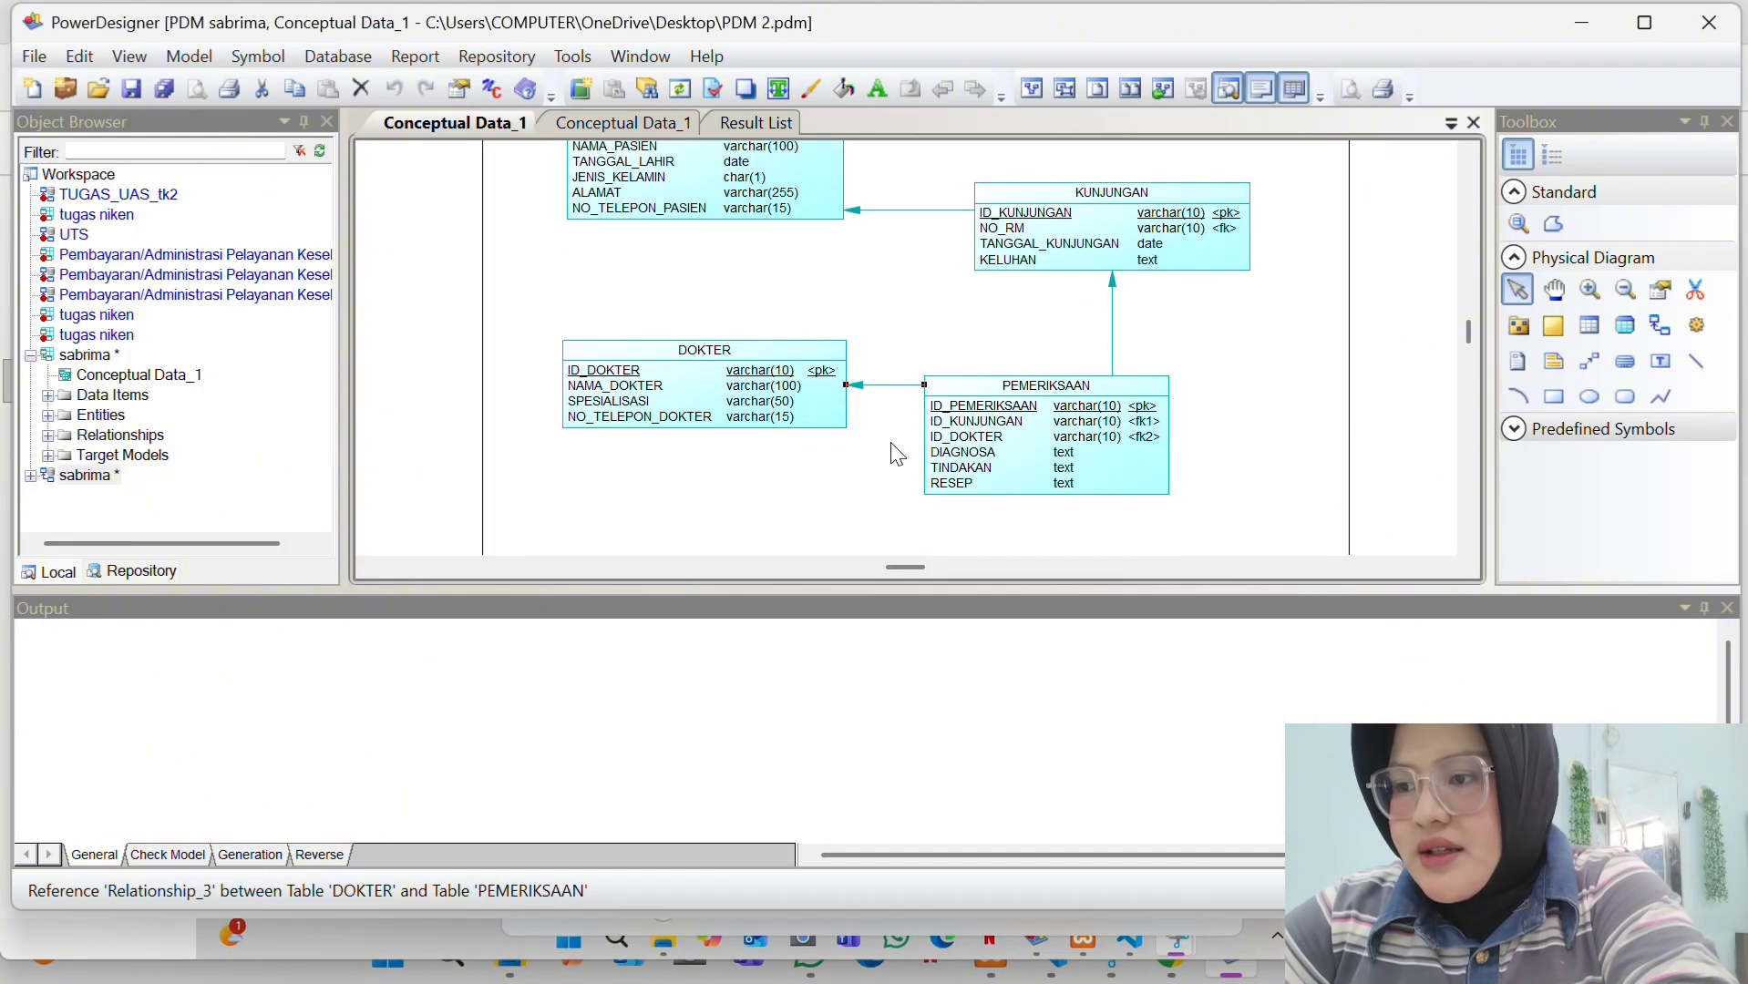
scroll(866, 401, "up", 2)
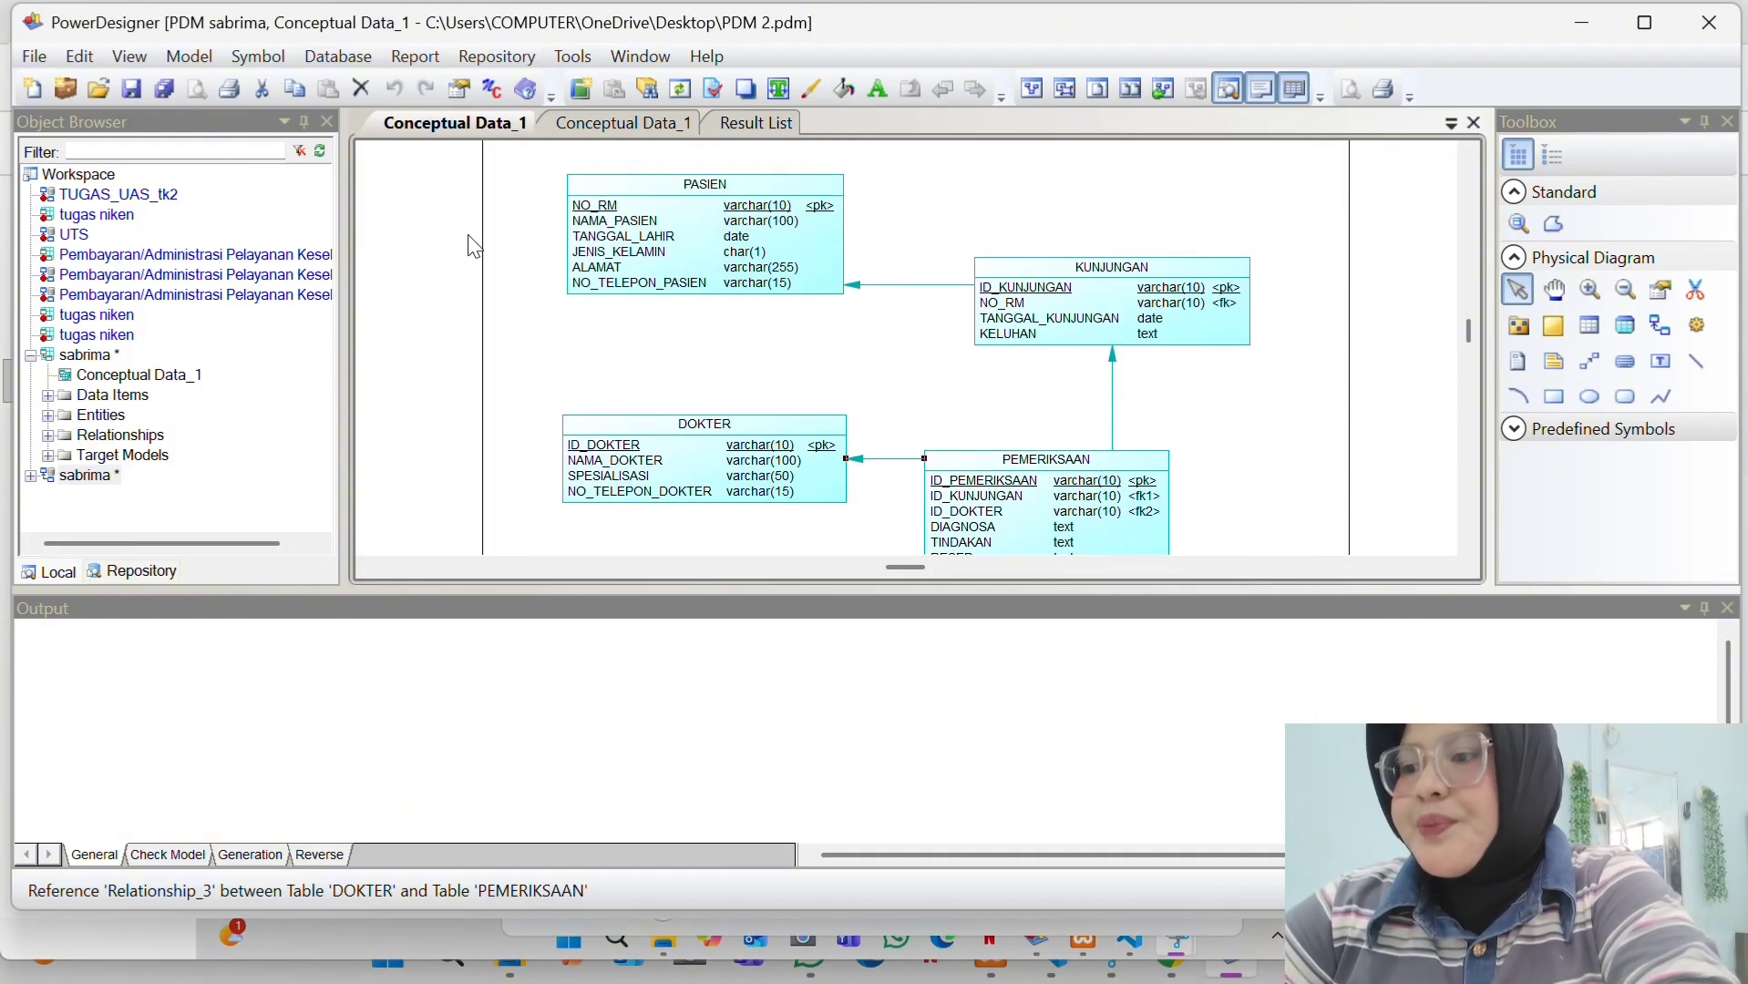
- Generate the MySQL 5.0 database creation script into the Desktop folder, then minimise PowerDesigner
left_click(337, 57)
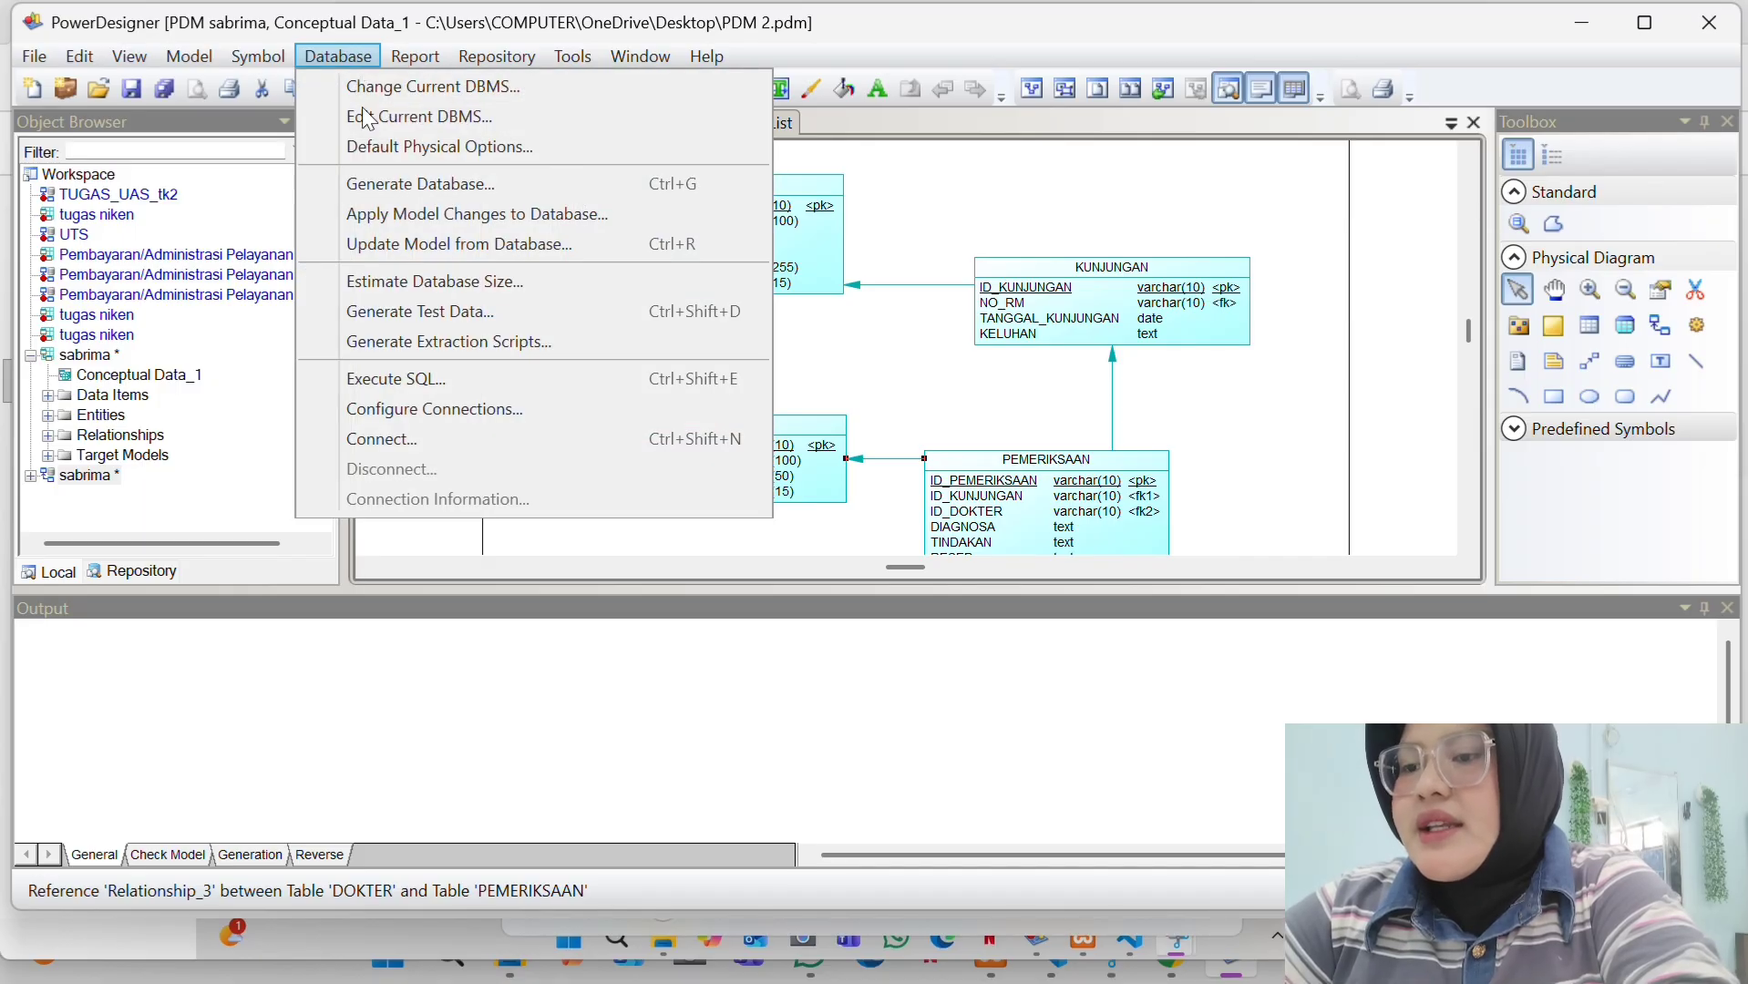
left_click(392, 184)
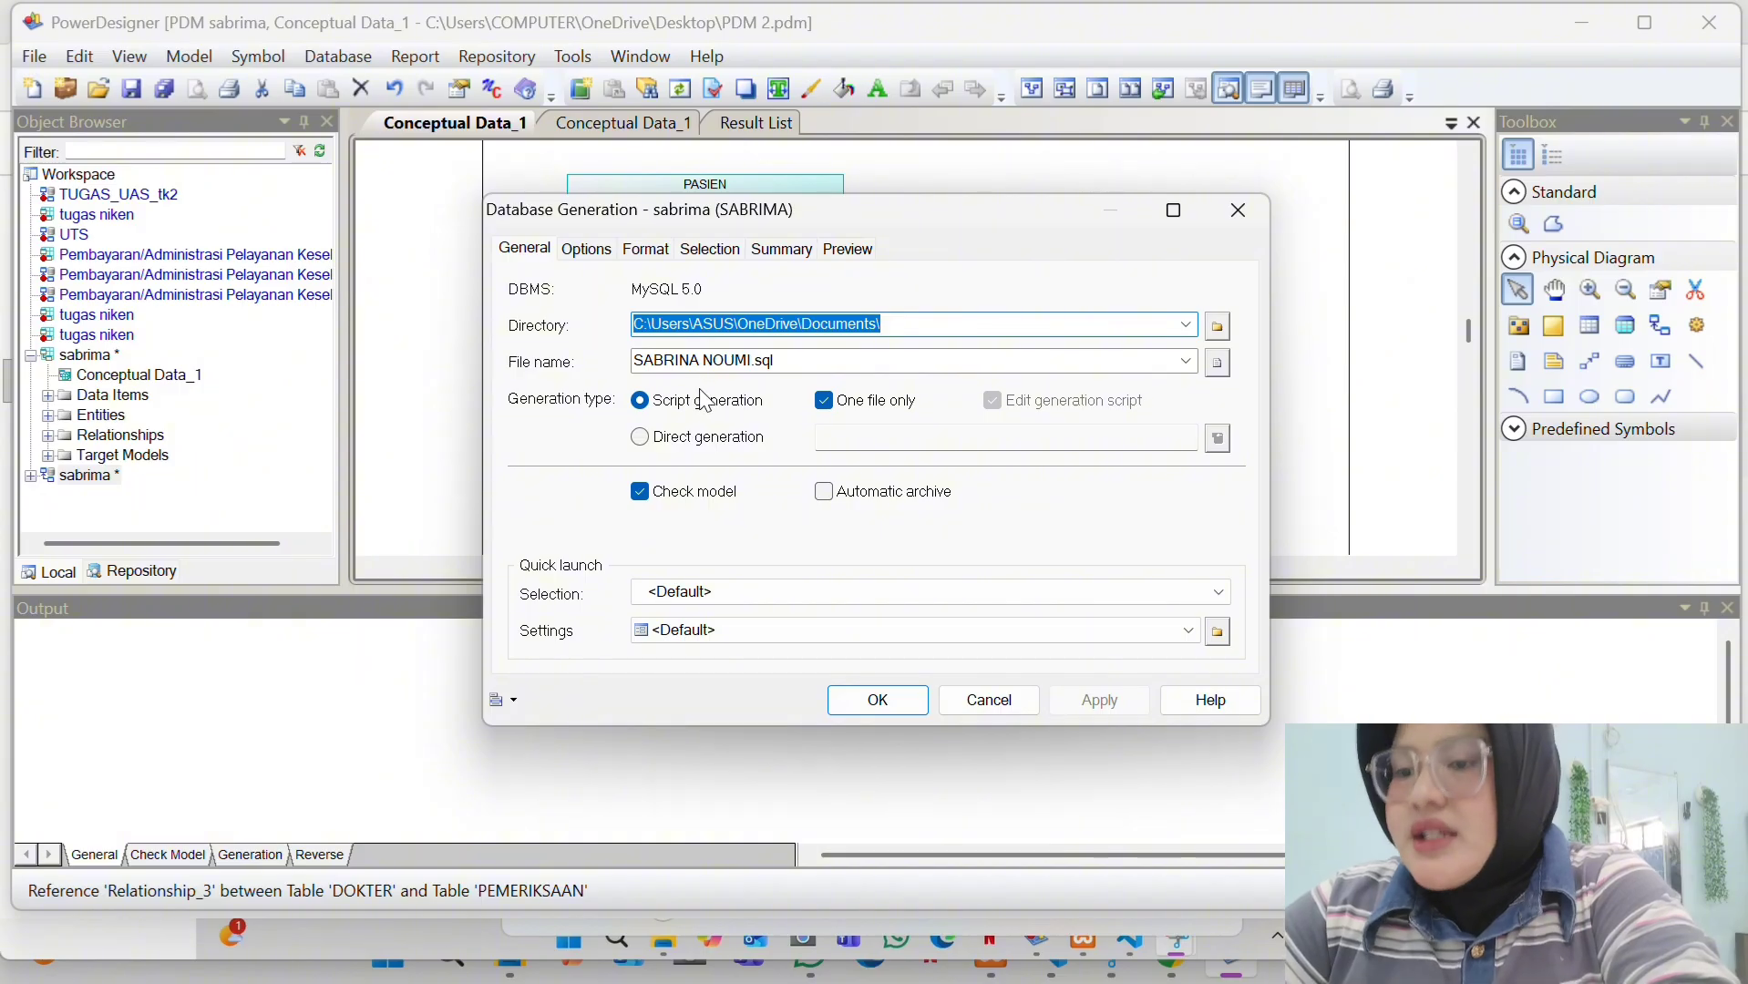
left_click(782, 365)
double_click(782, 365)
left_click(782, 364)
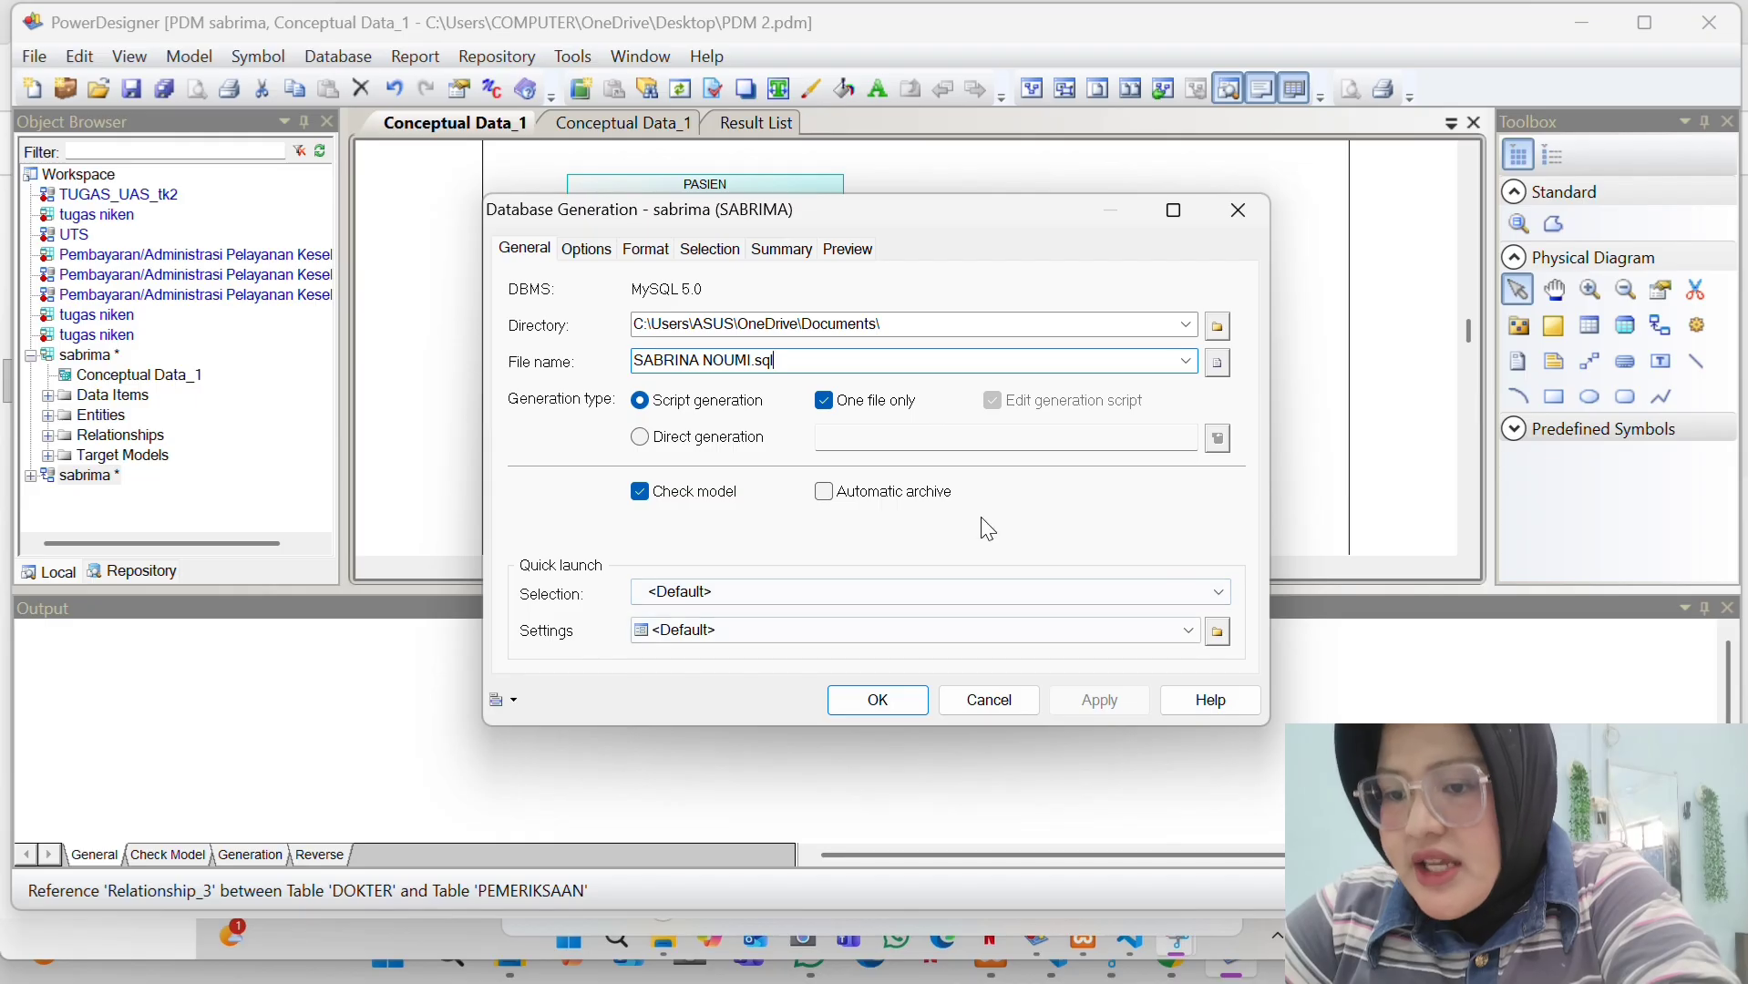
left_click(1215, 324)
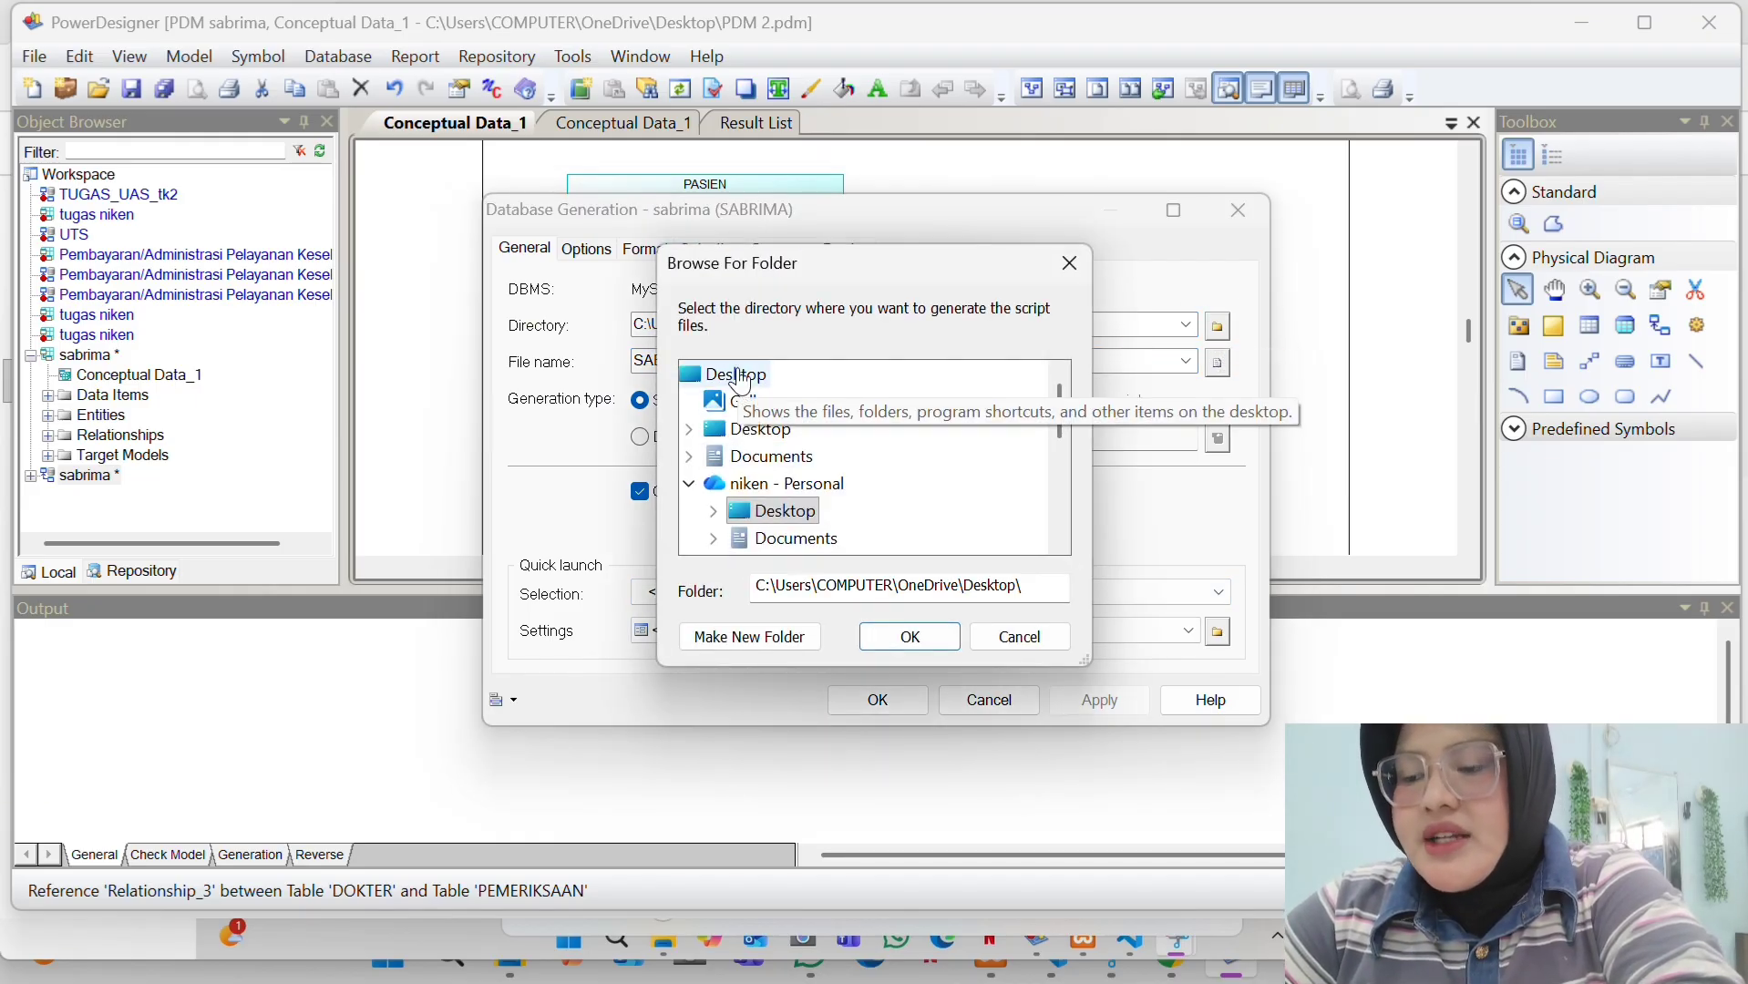
left_click(901, 645)
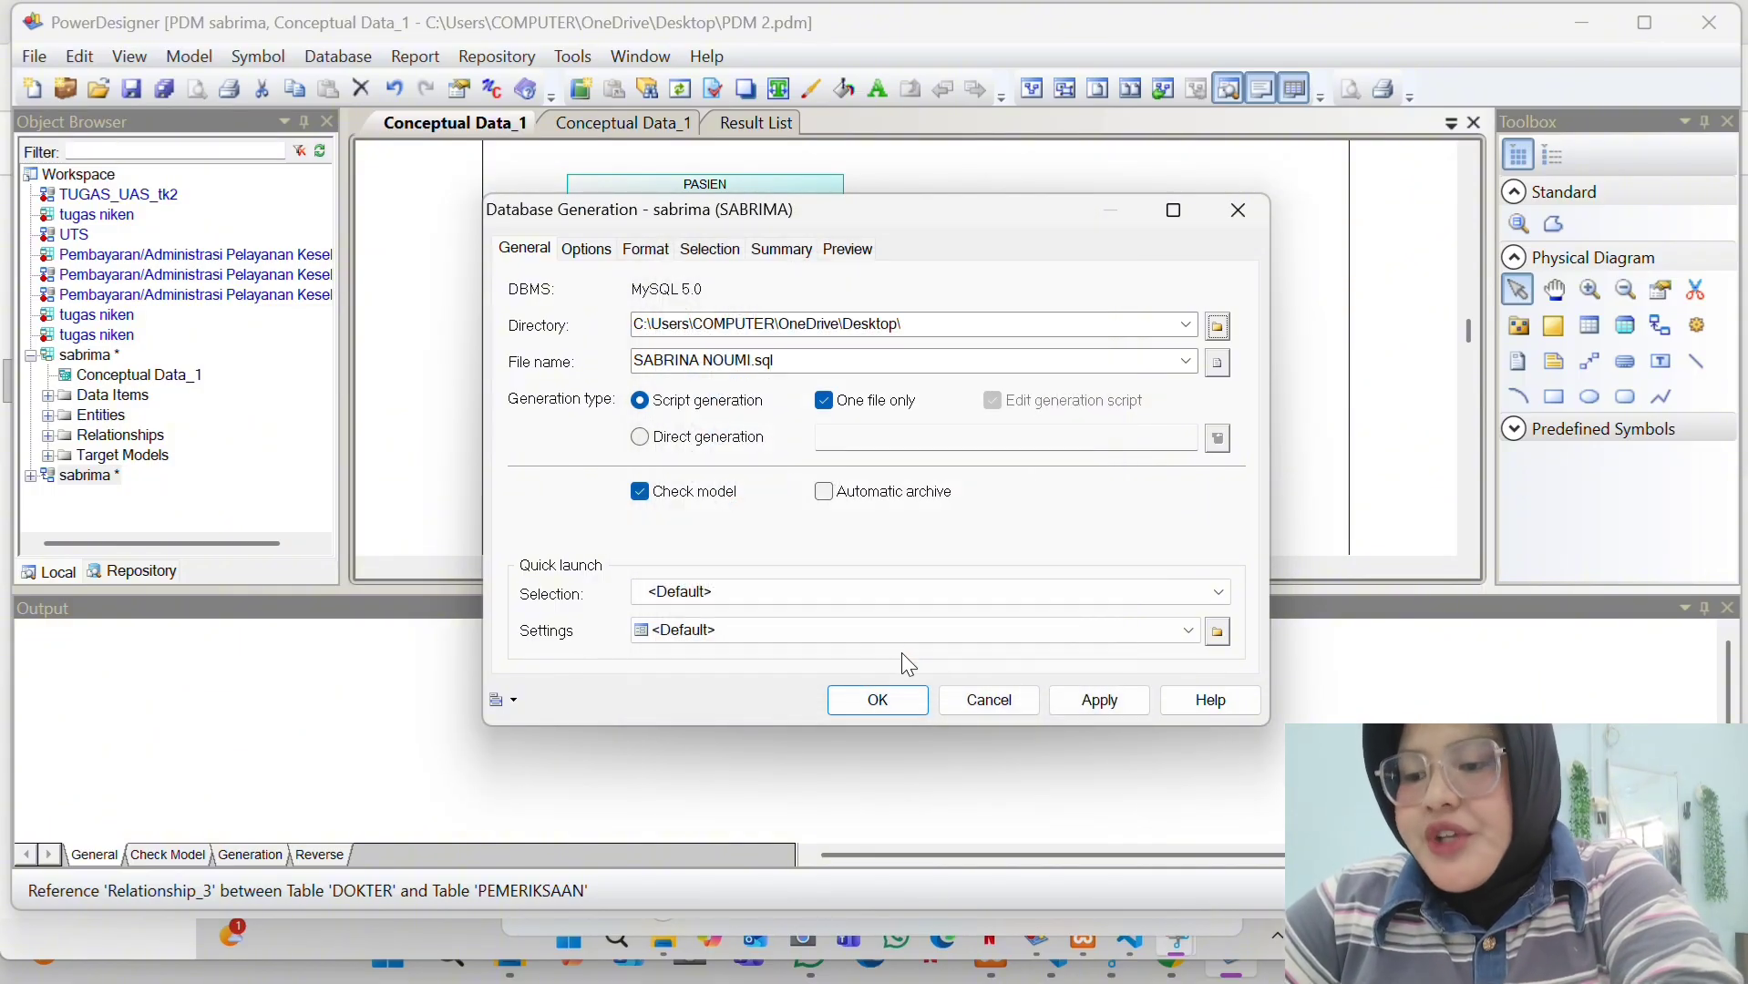
left_click(1103, 702)
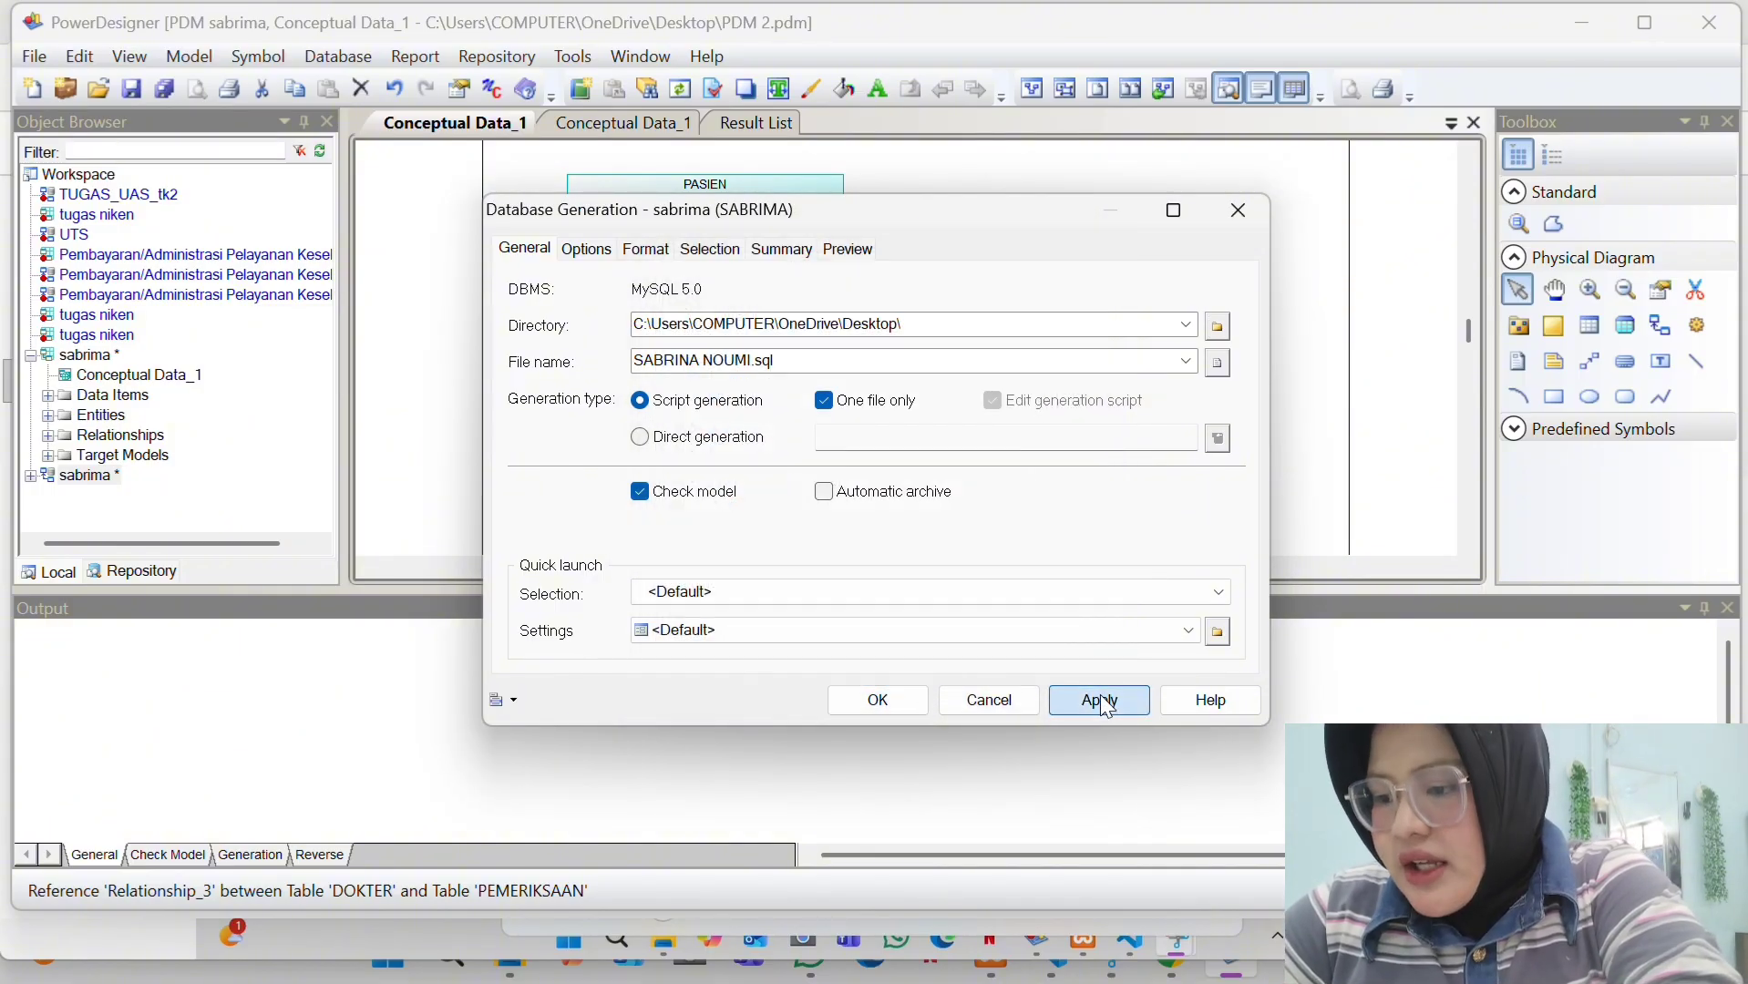
left_click(892, 704)
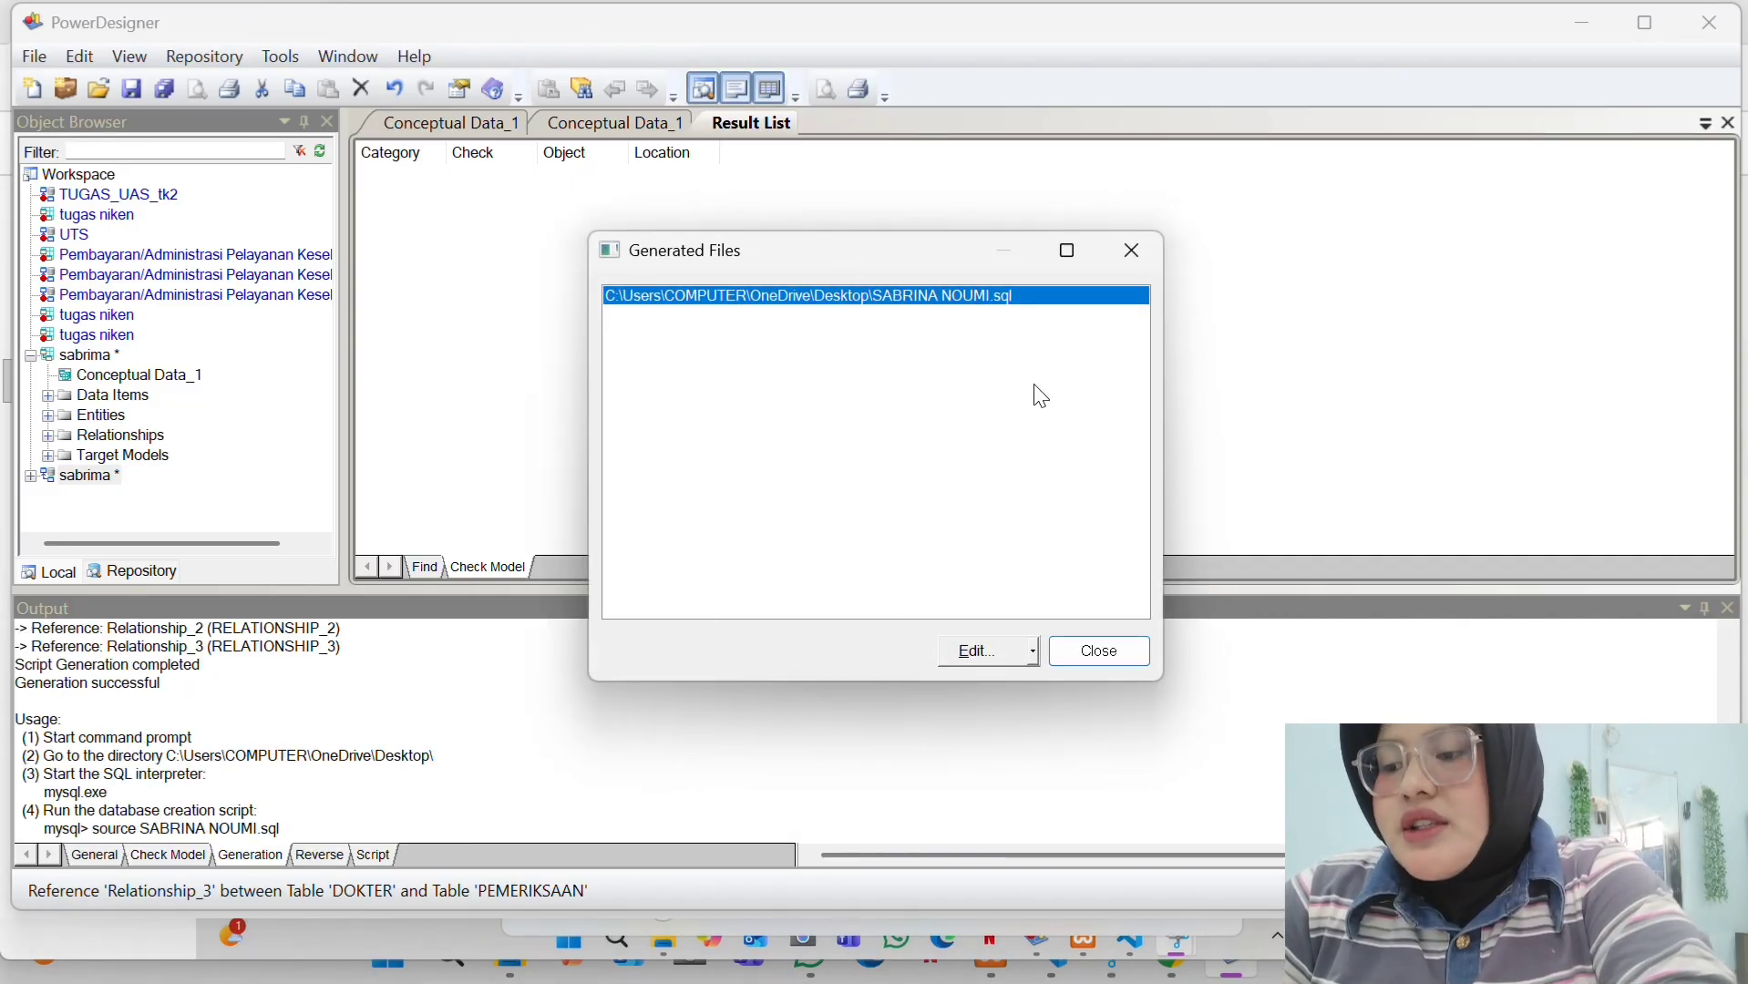
left_click(1132, 250)
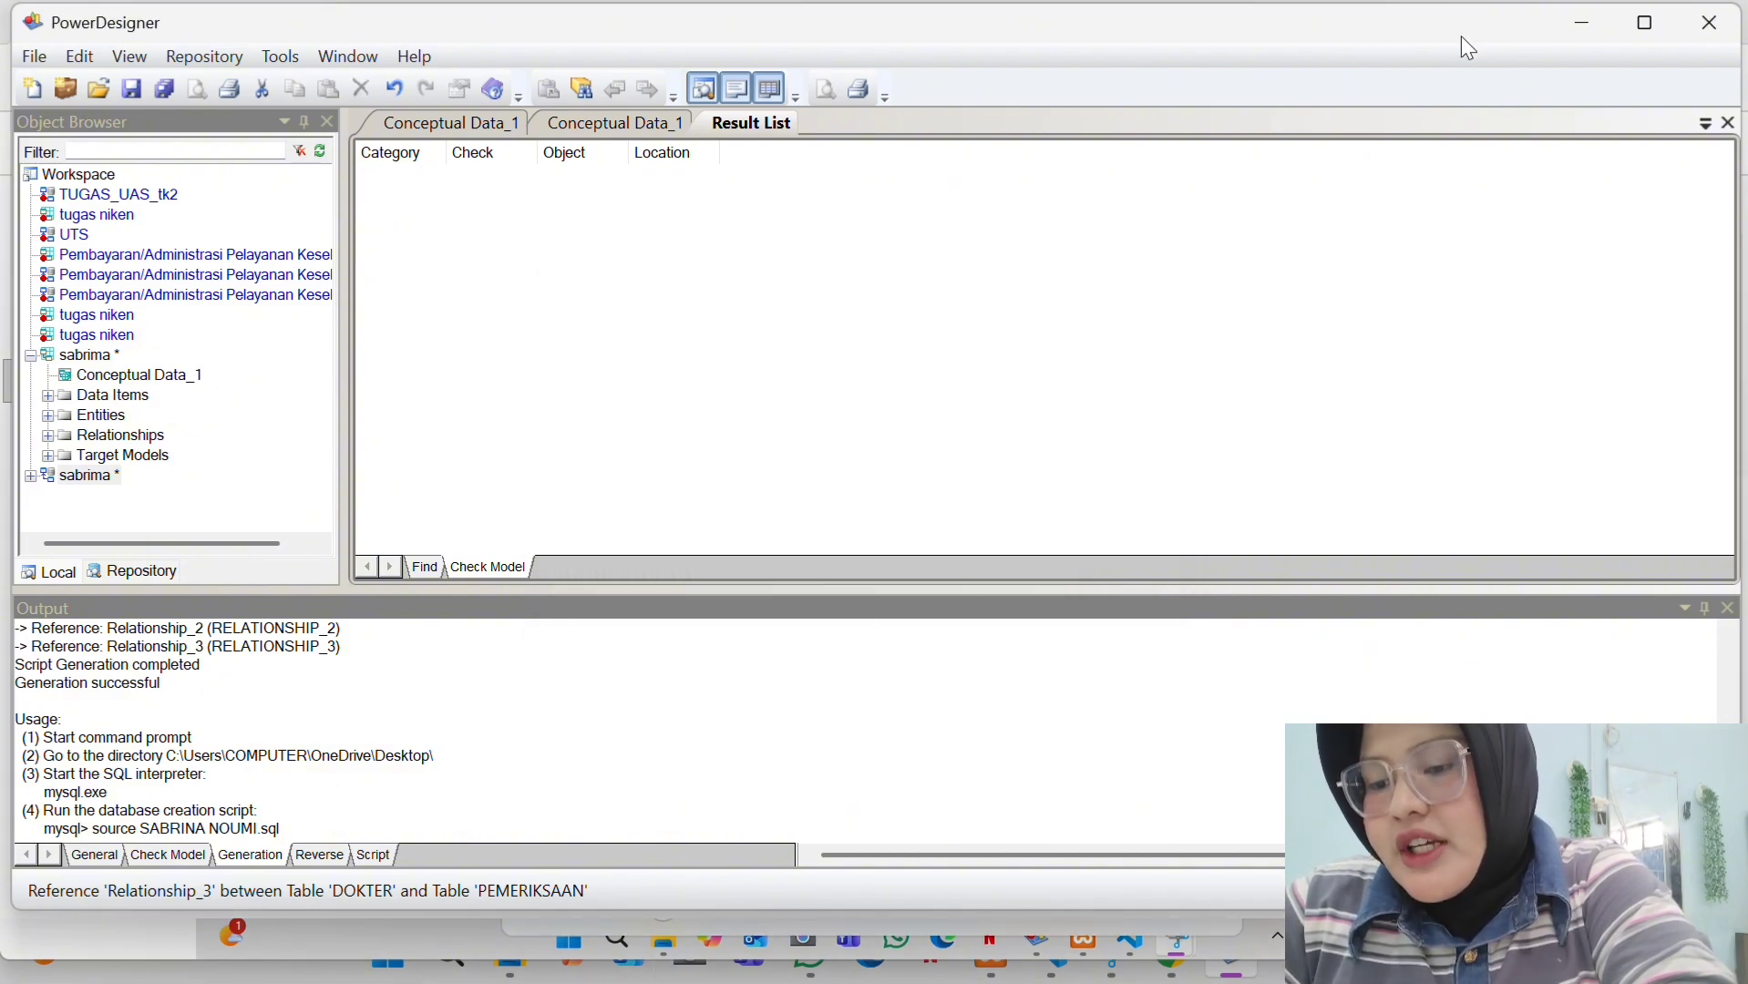
left_click(1566, 25)
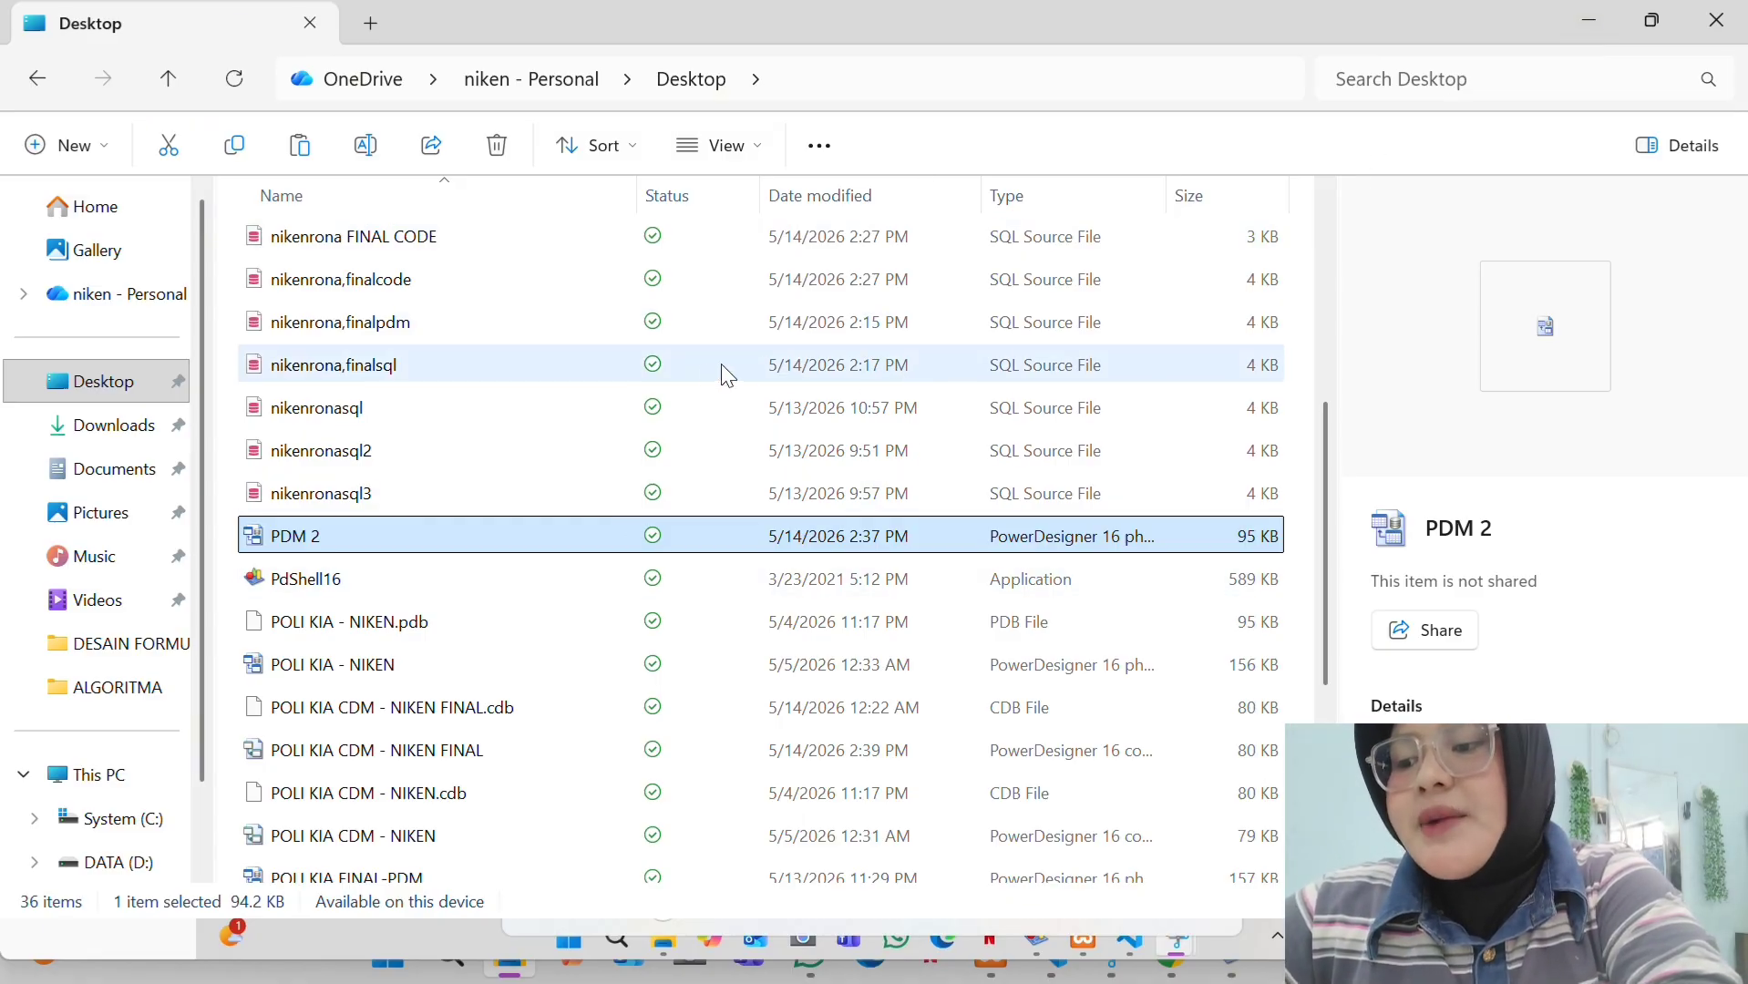
- Open the UTS NW .sql script from the Desktop in VS Code
scroll(701, 376, "down", 2)
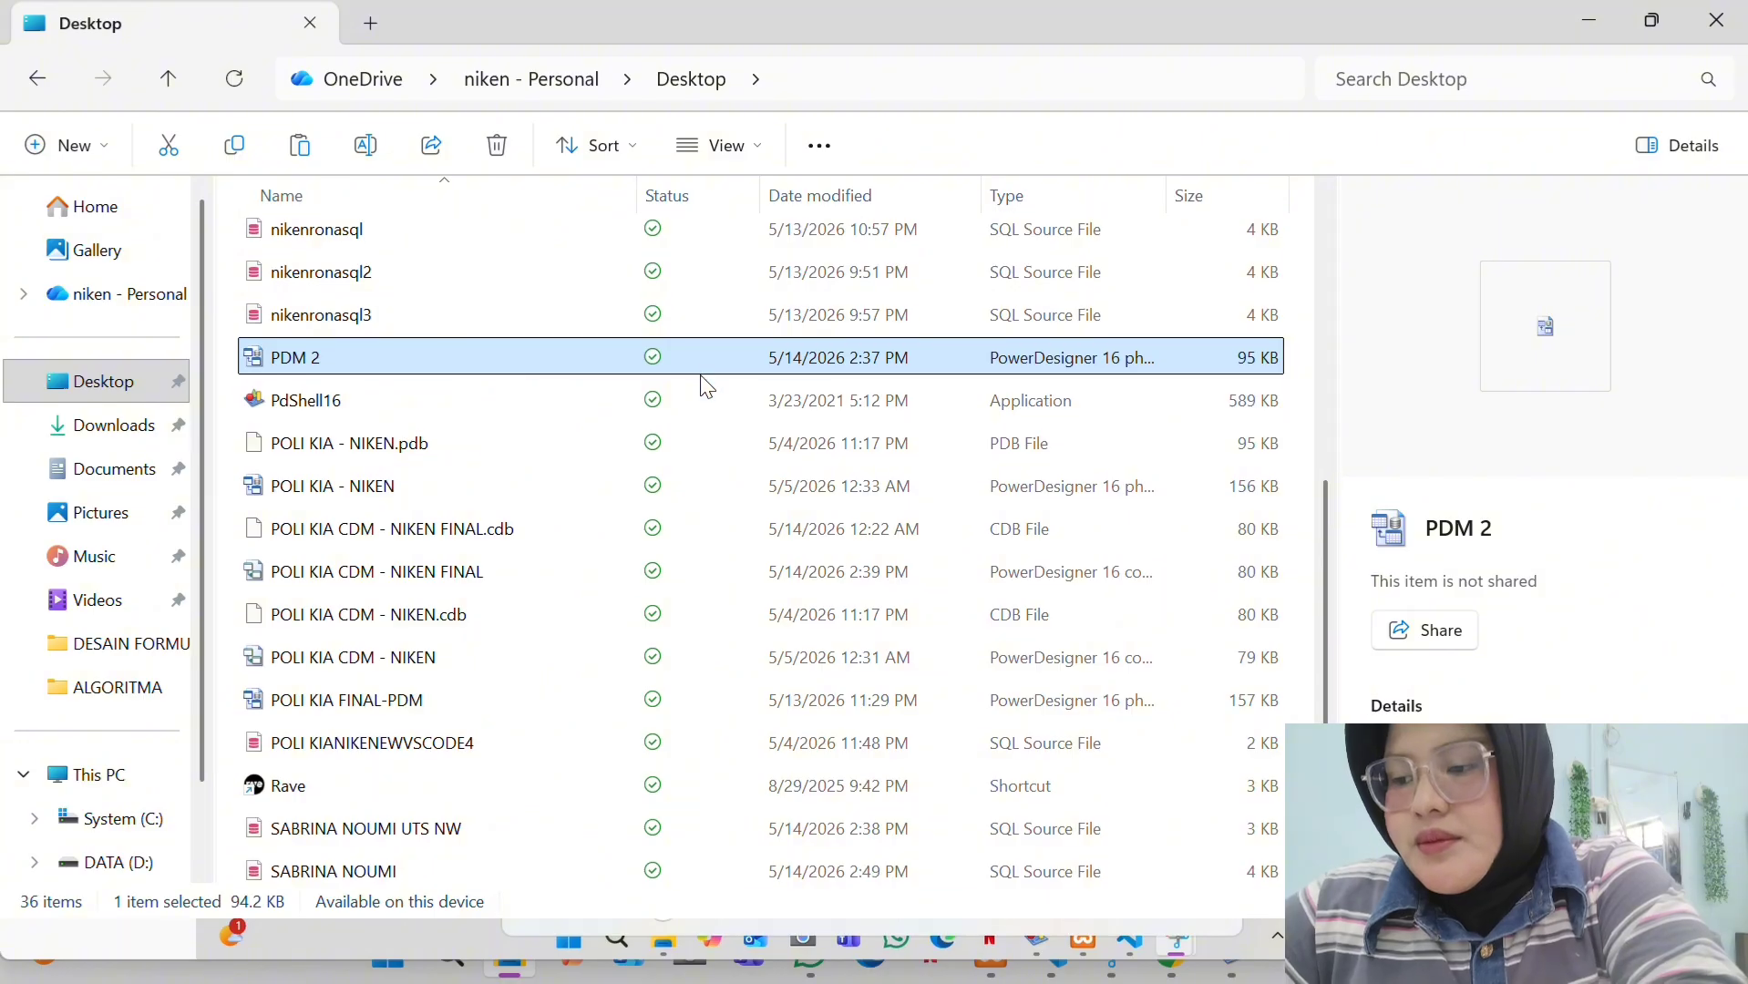
scroll(701, 376, "down", 1)
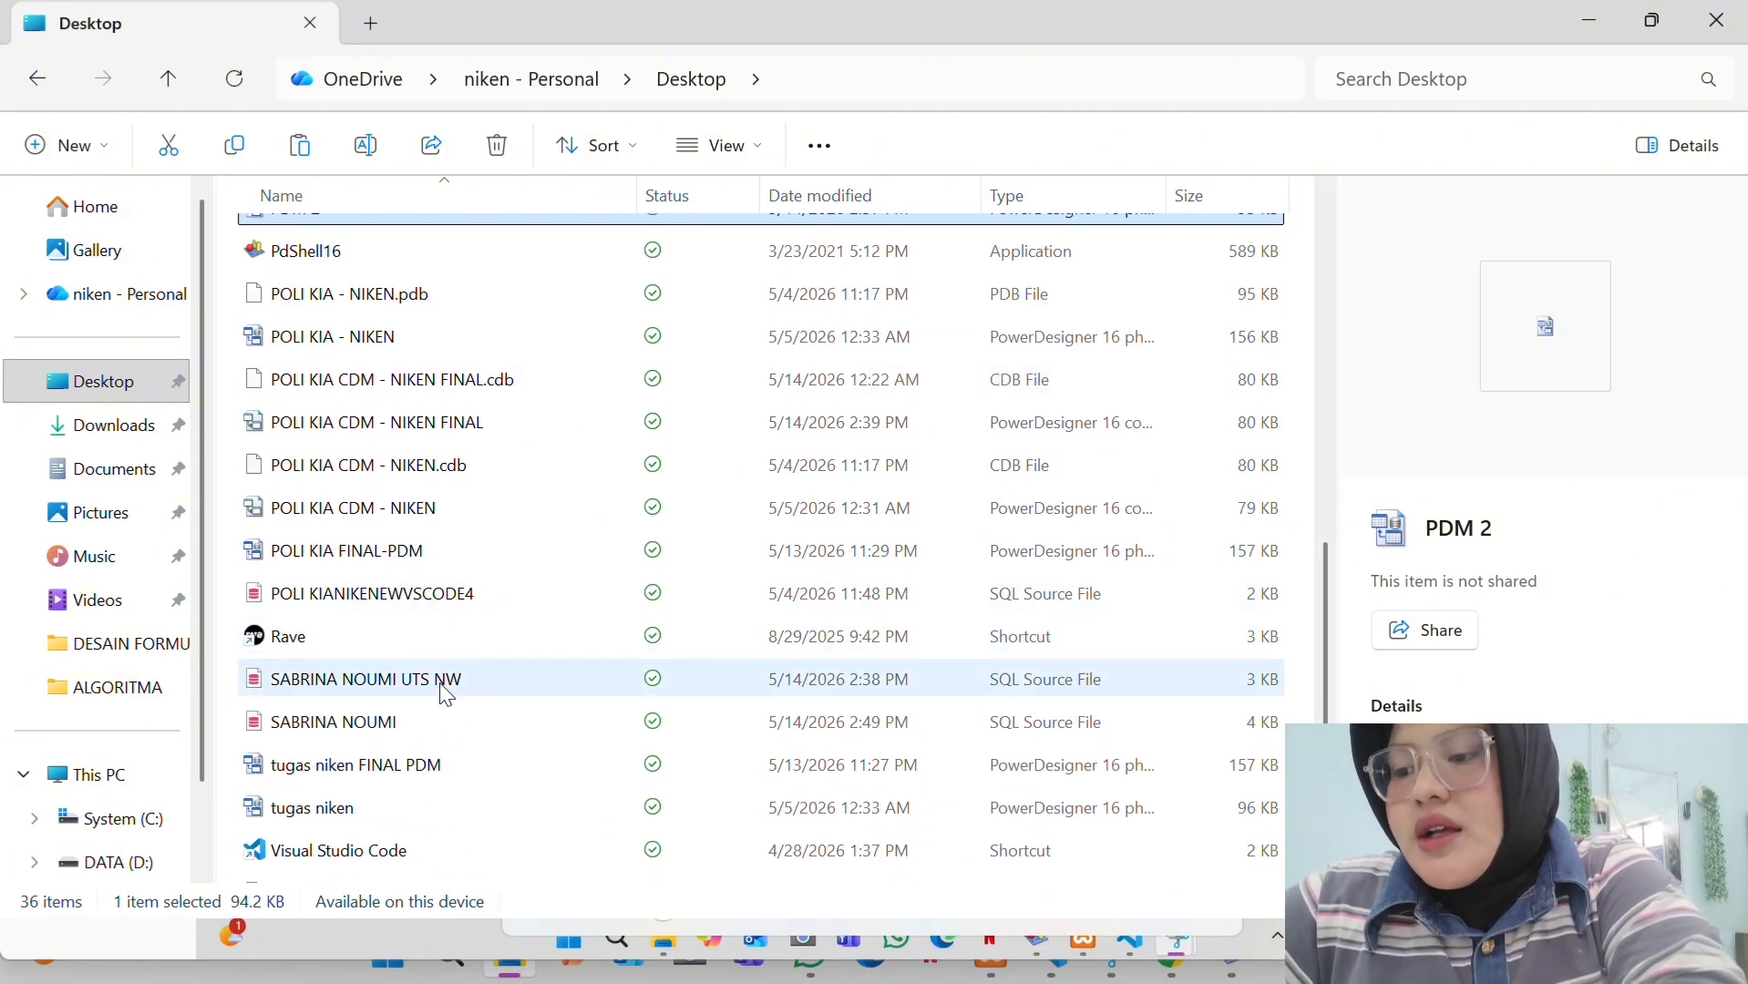
double_click(444, 688)
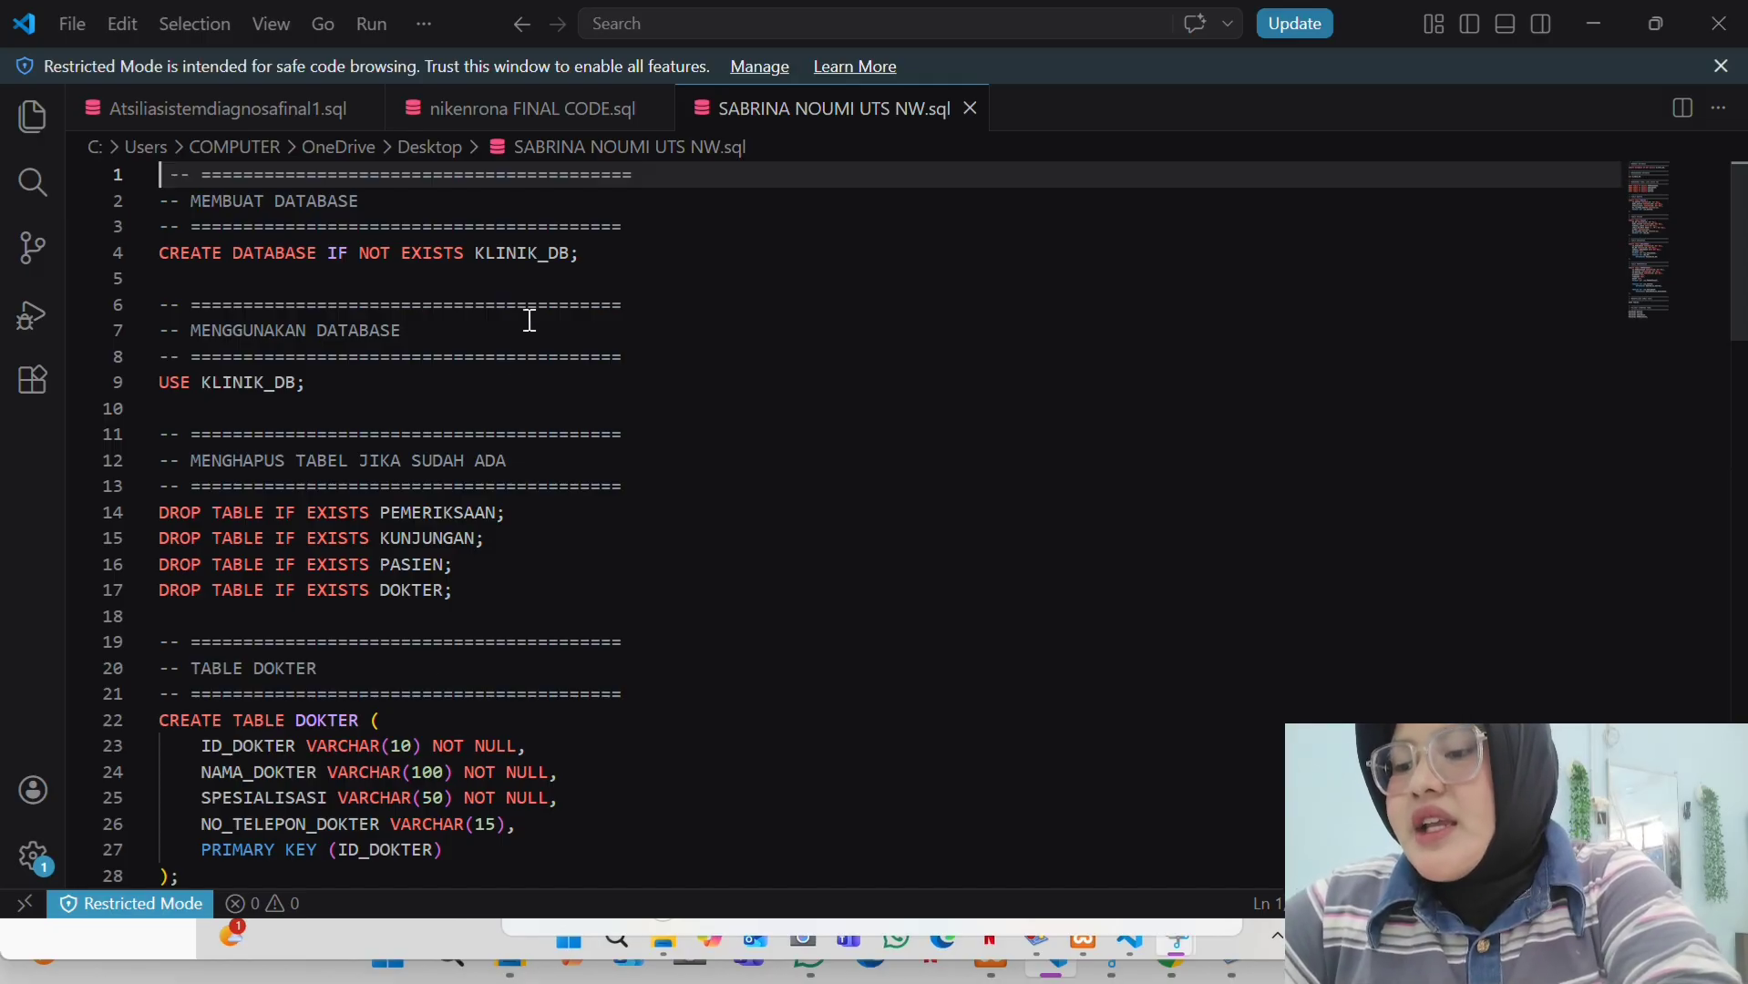
- Scroll through the script's DOKTER, PASIEN, KUNJUNGAN and PEMERIKSAAN table definitions
scroll(530, 320, "down", 1)
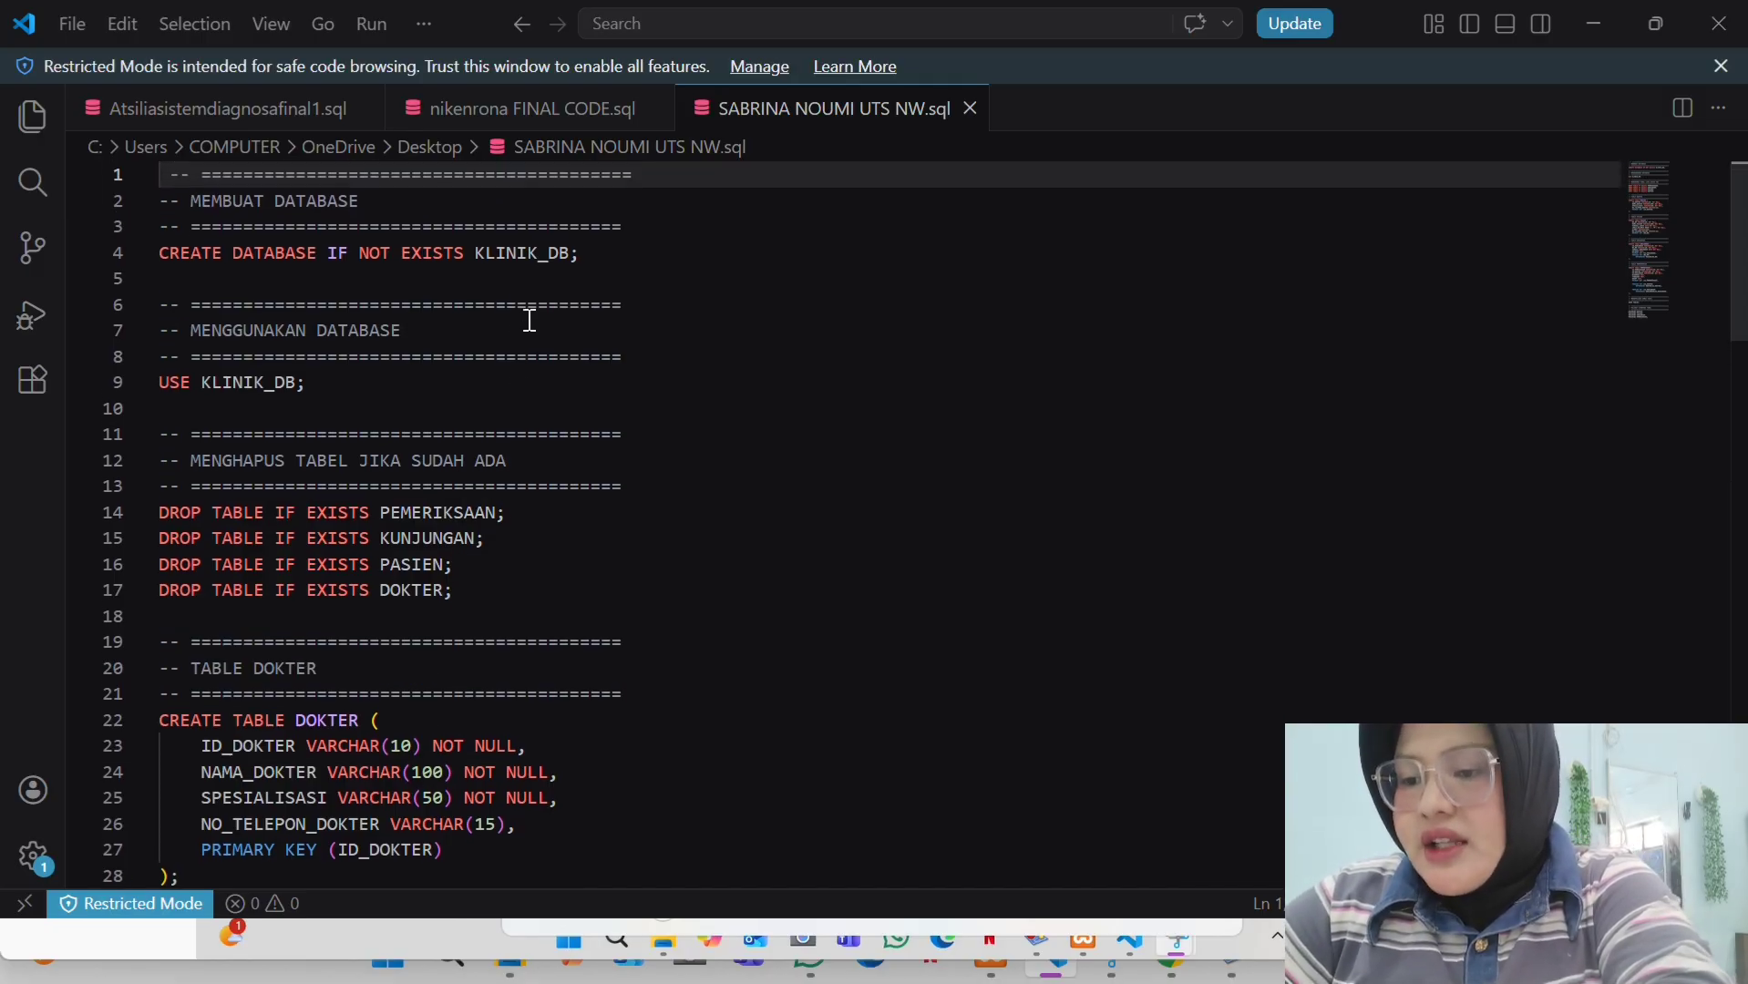
scroll(529, 320, "down", 2)
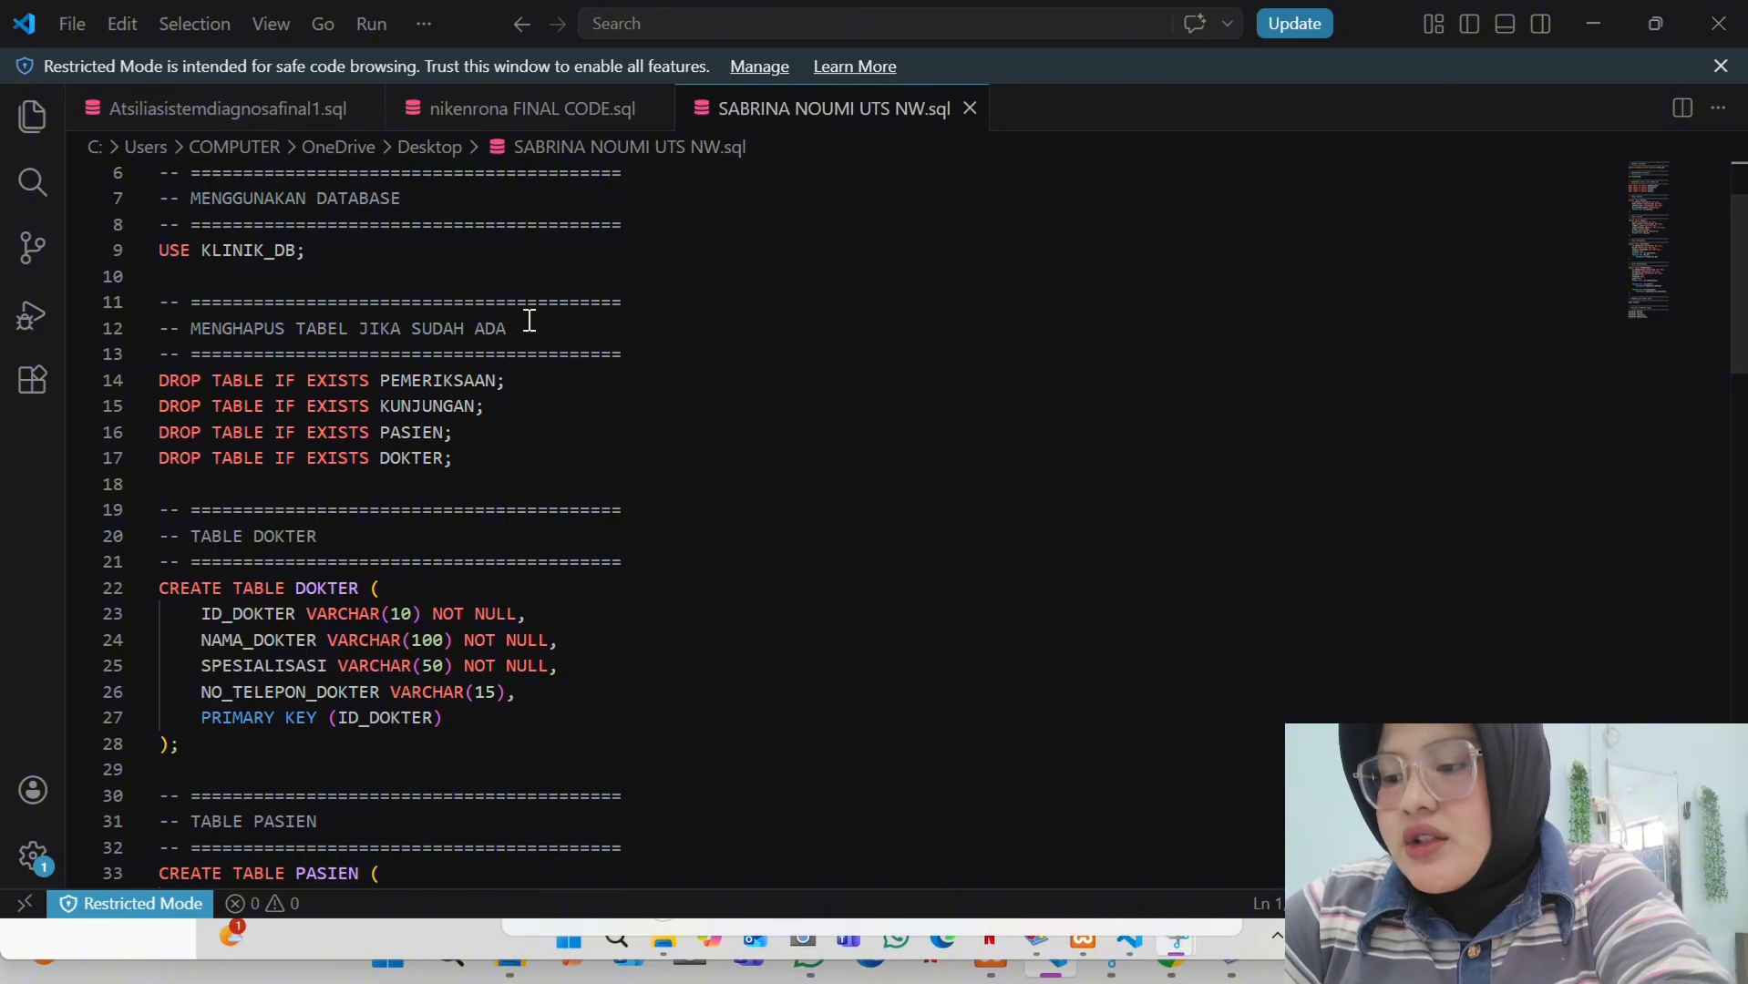
scroll(530, 320, "up", 1)
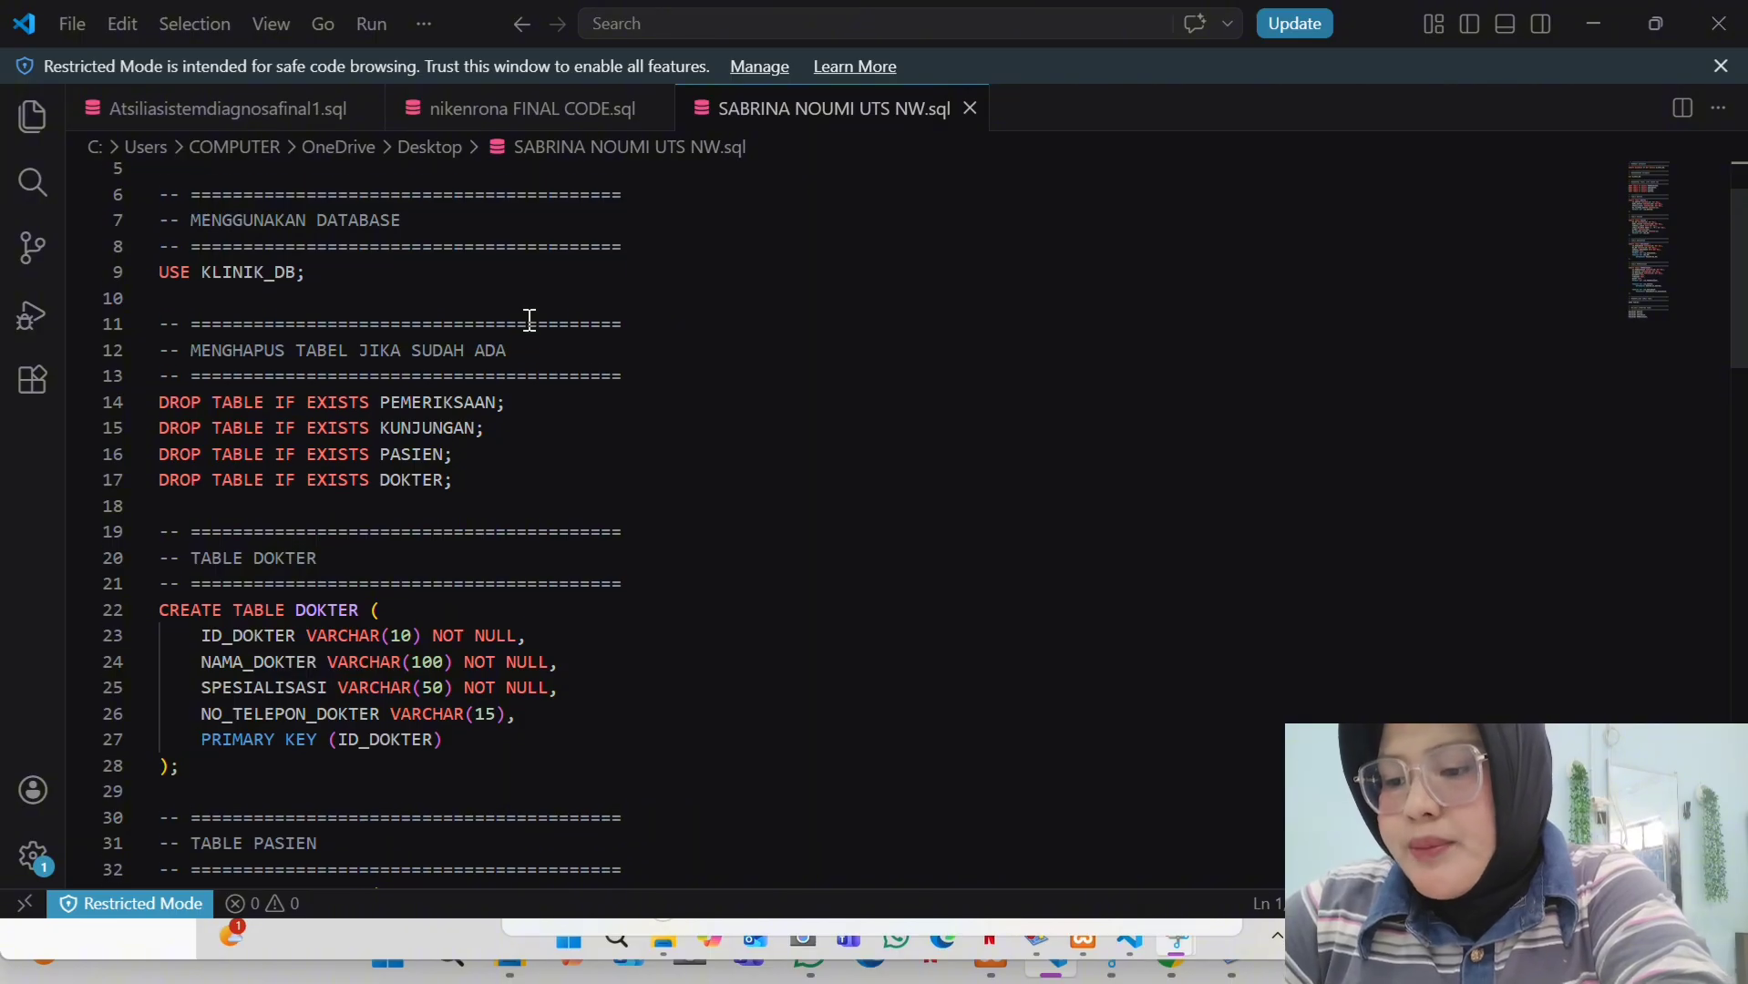
scroll(303, 413, "down", 1)
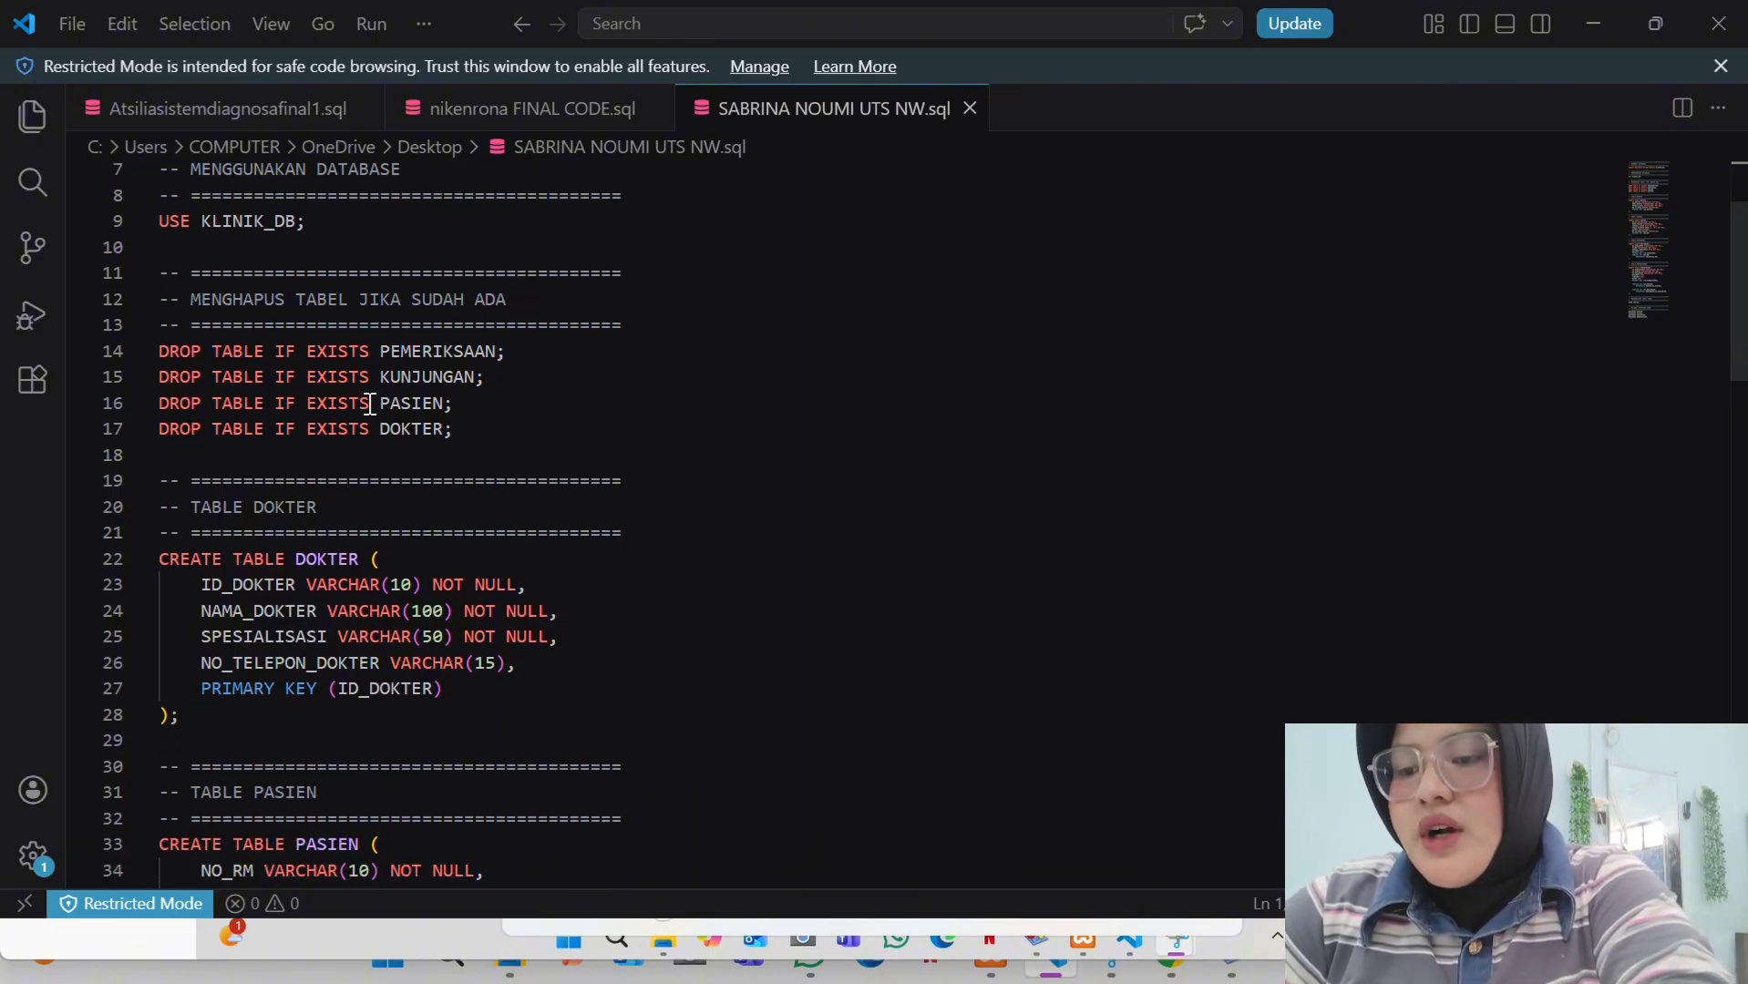
scroll(371, 404, "down", 1)
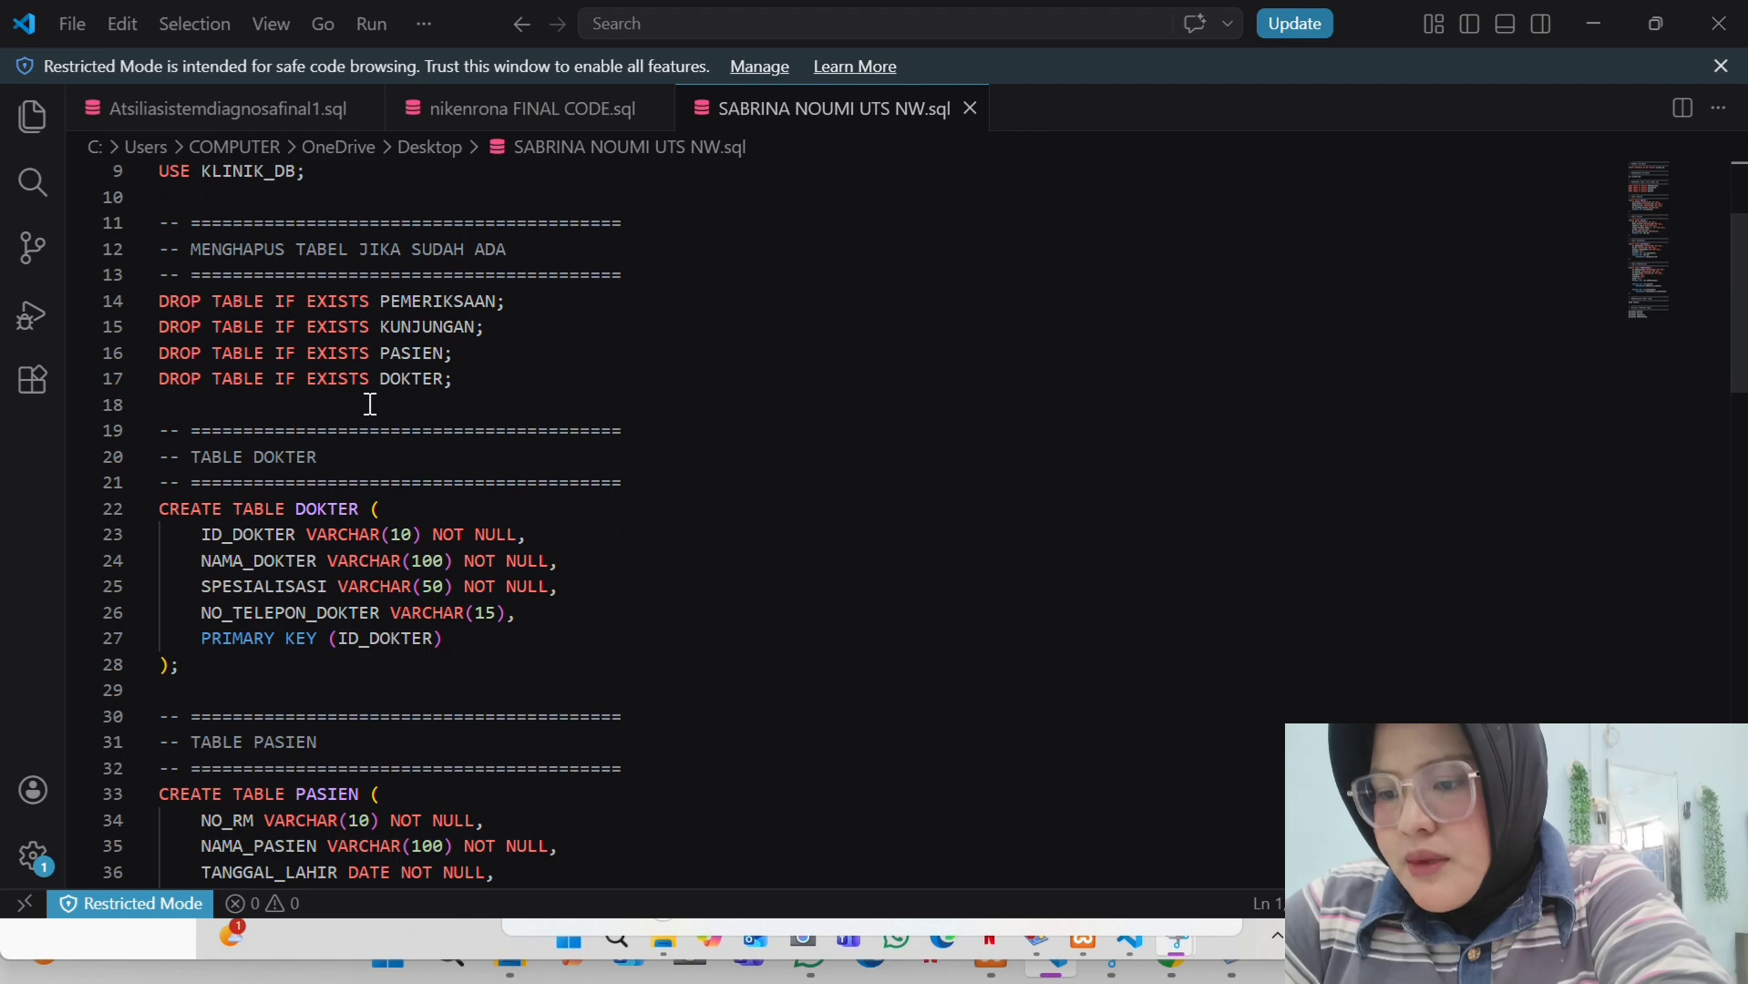
scroll(371, 404, "up", 1)
scroll(371, 404, "up", 3)
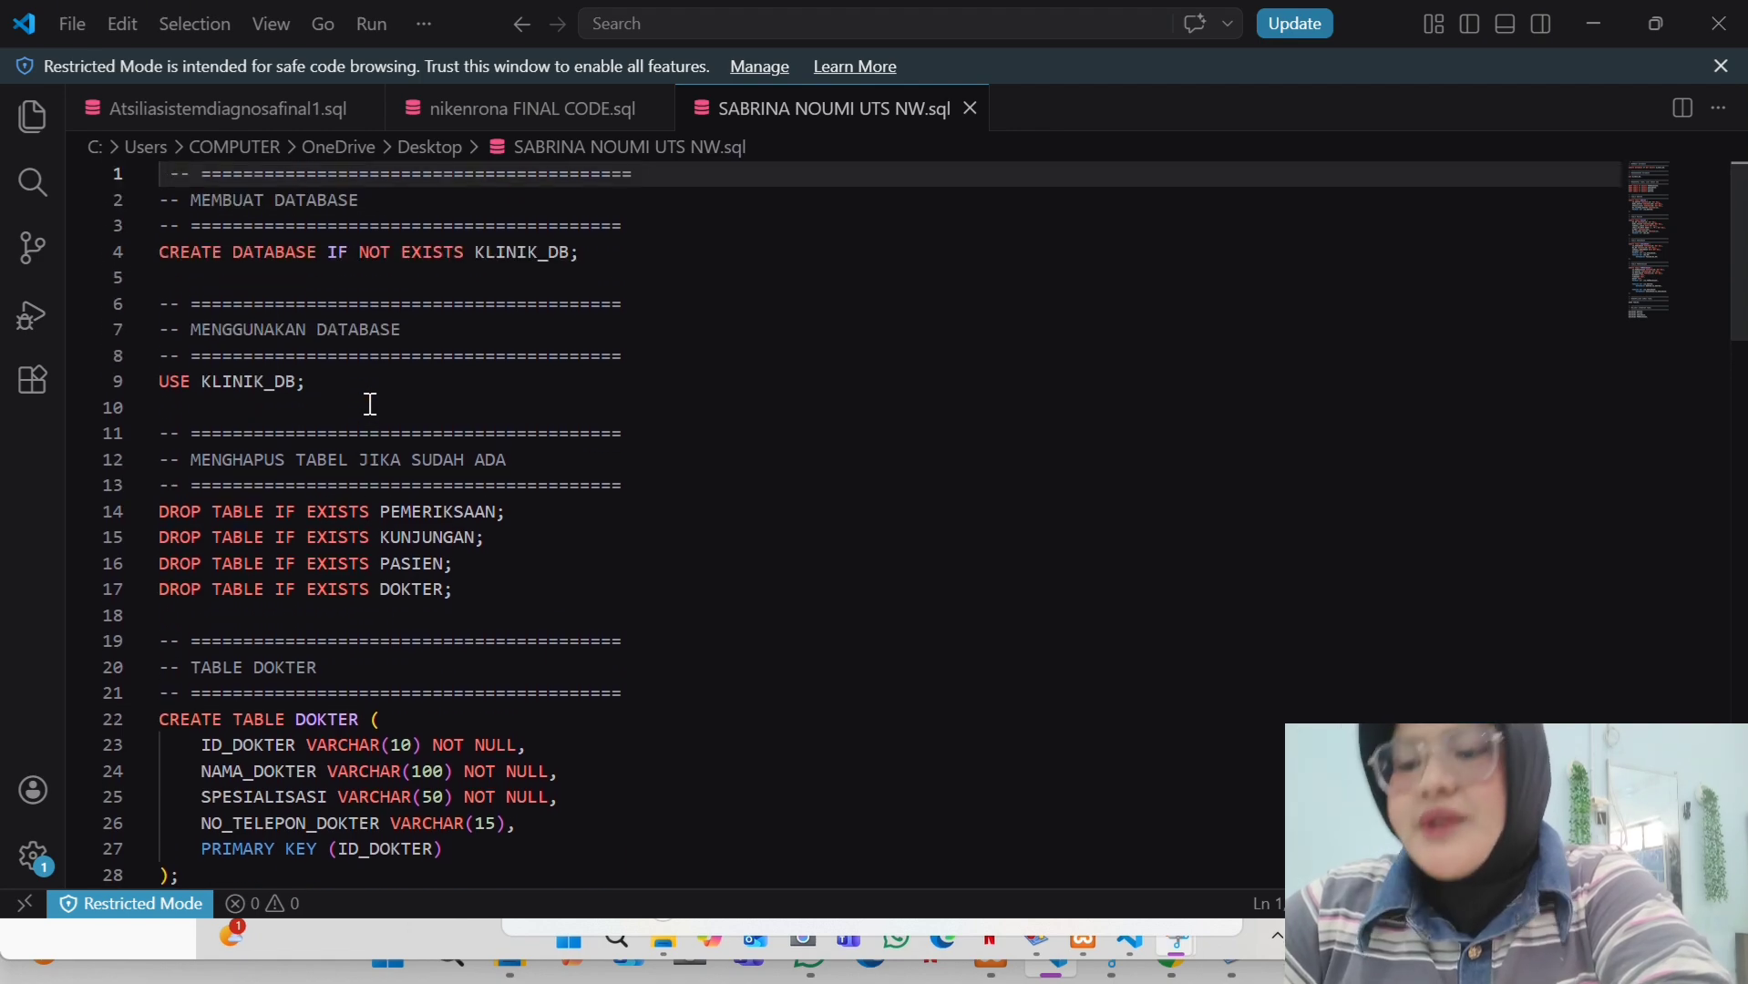
scroll(371, 404, "down", 1)
scroll(371, 403, "down", 5)
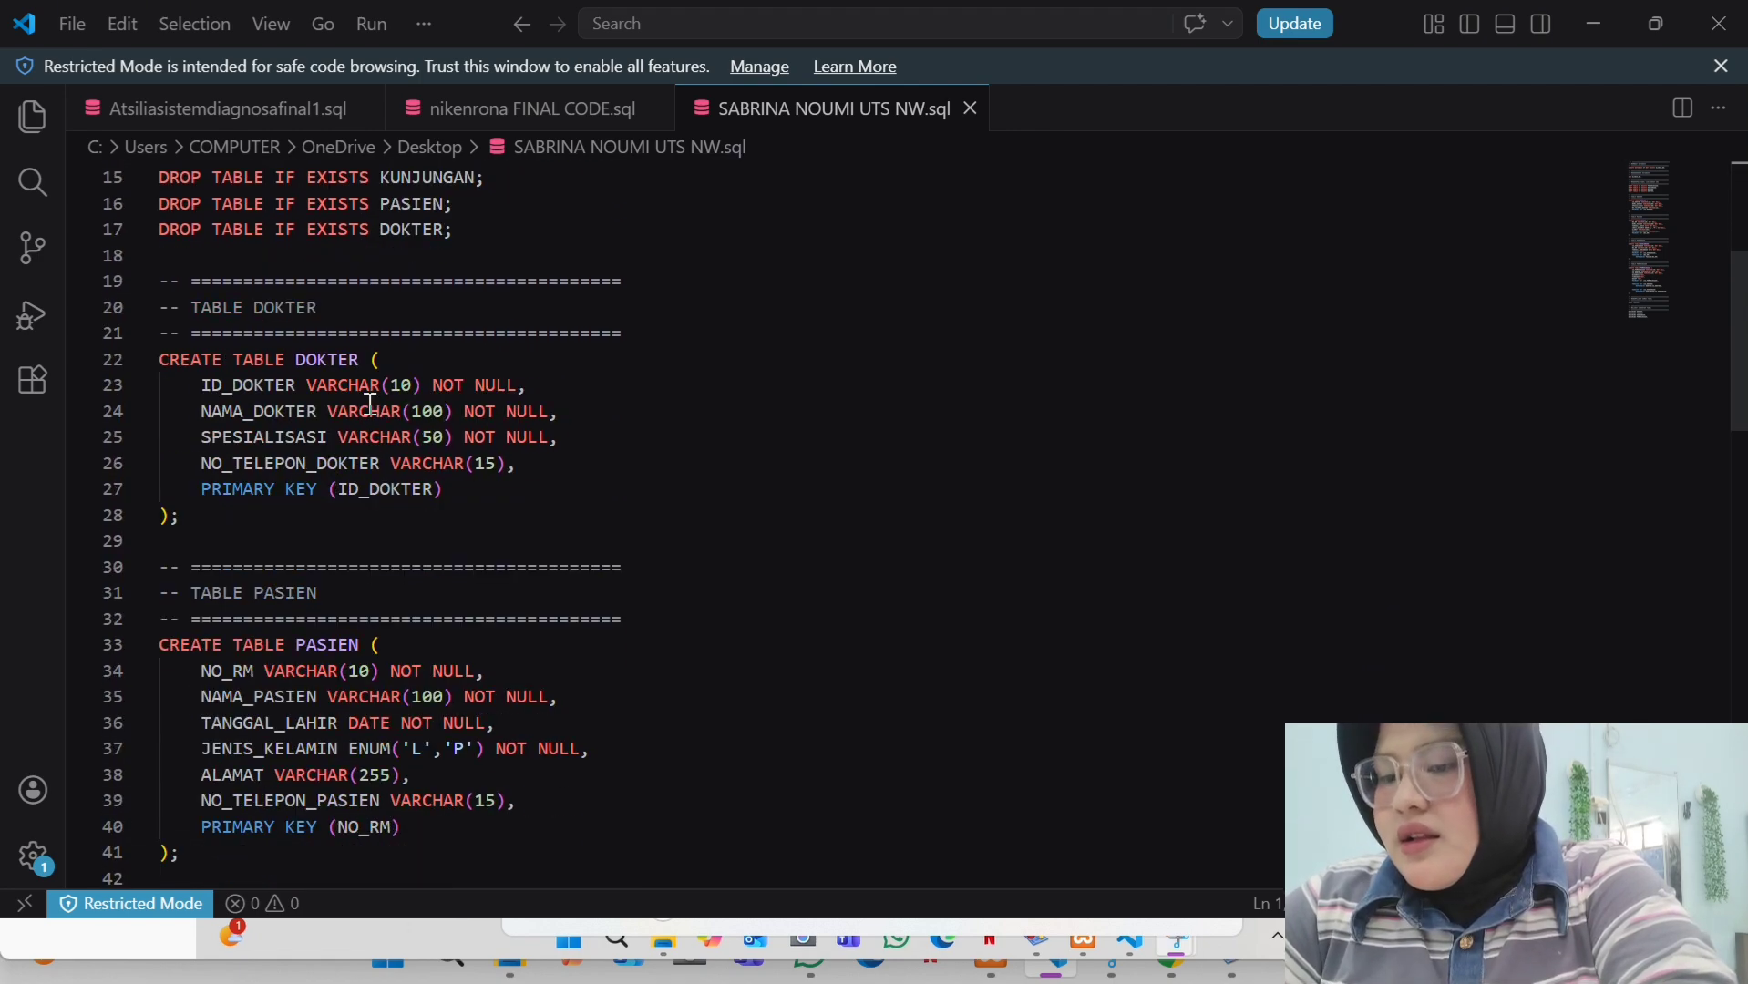
scroll(371, 404, "down", 6)
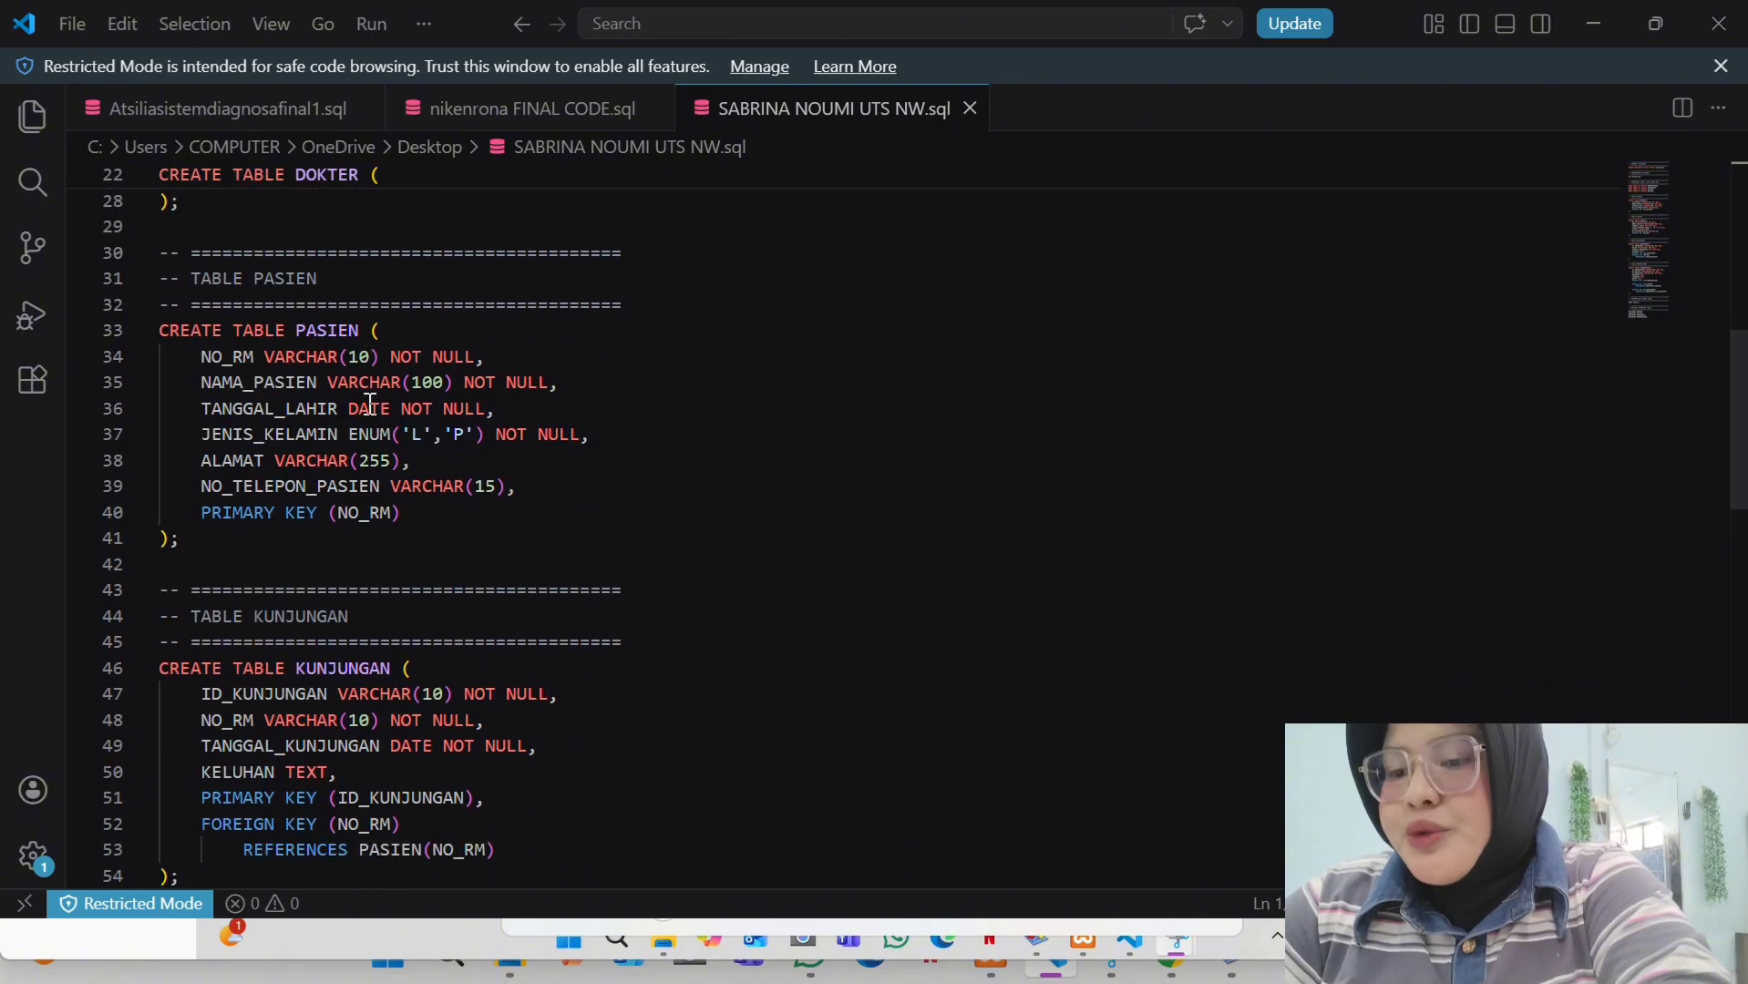
scroll(371, 404, "down", 9)
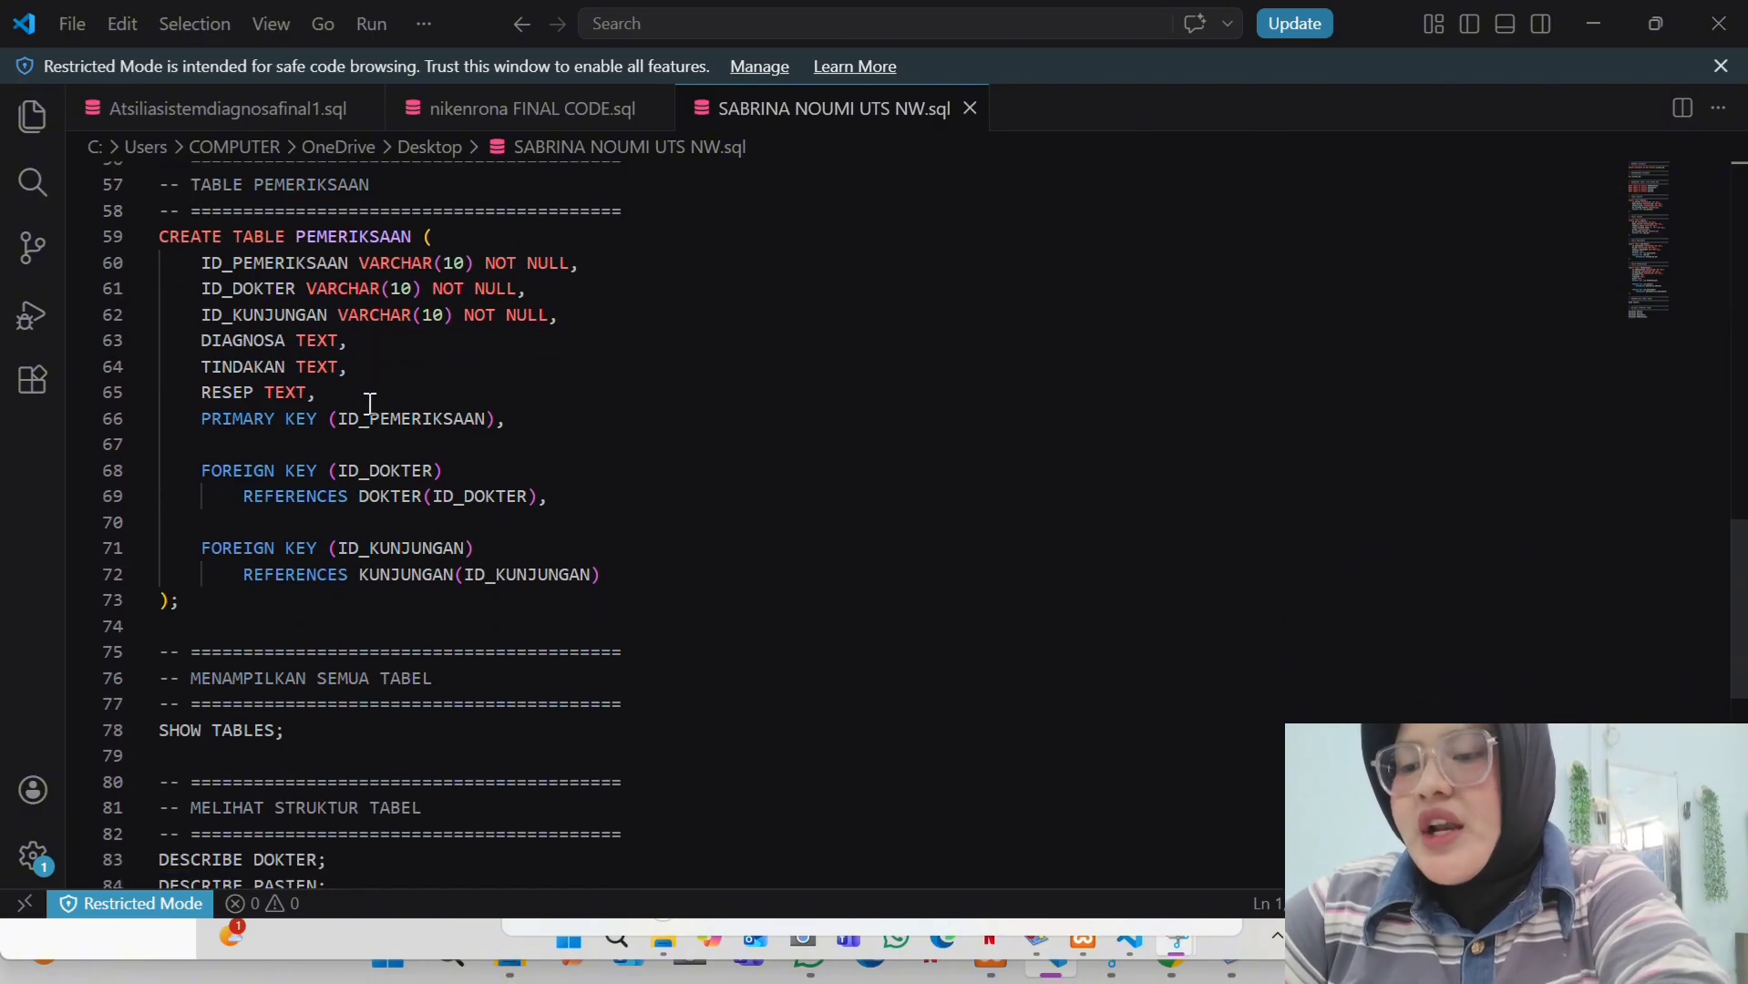
scroll(371, 404, "up", 15)
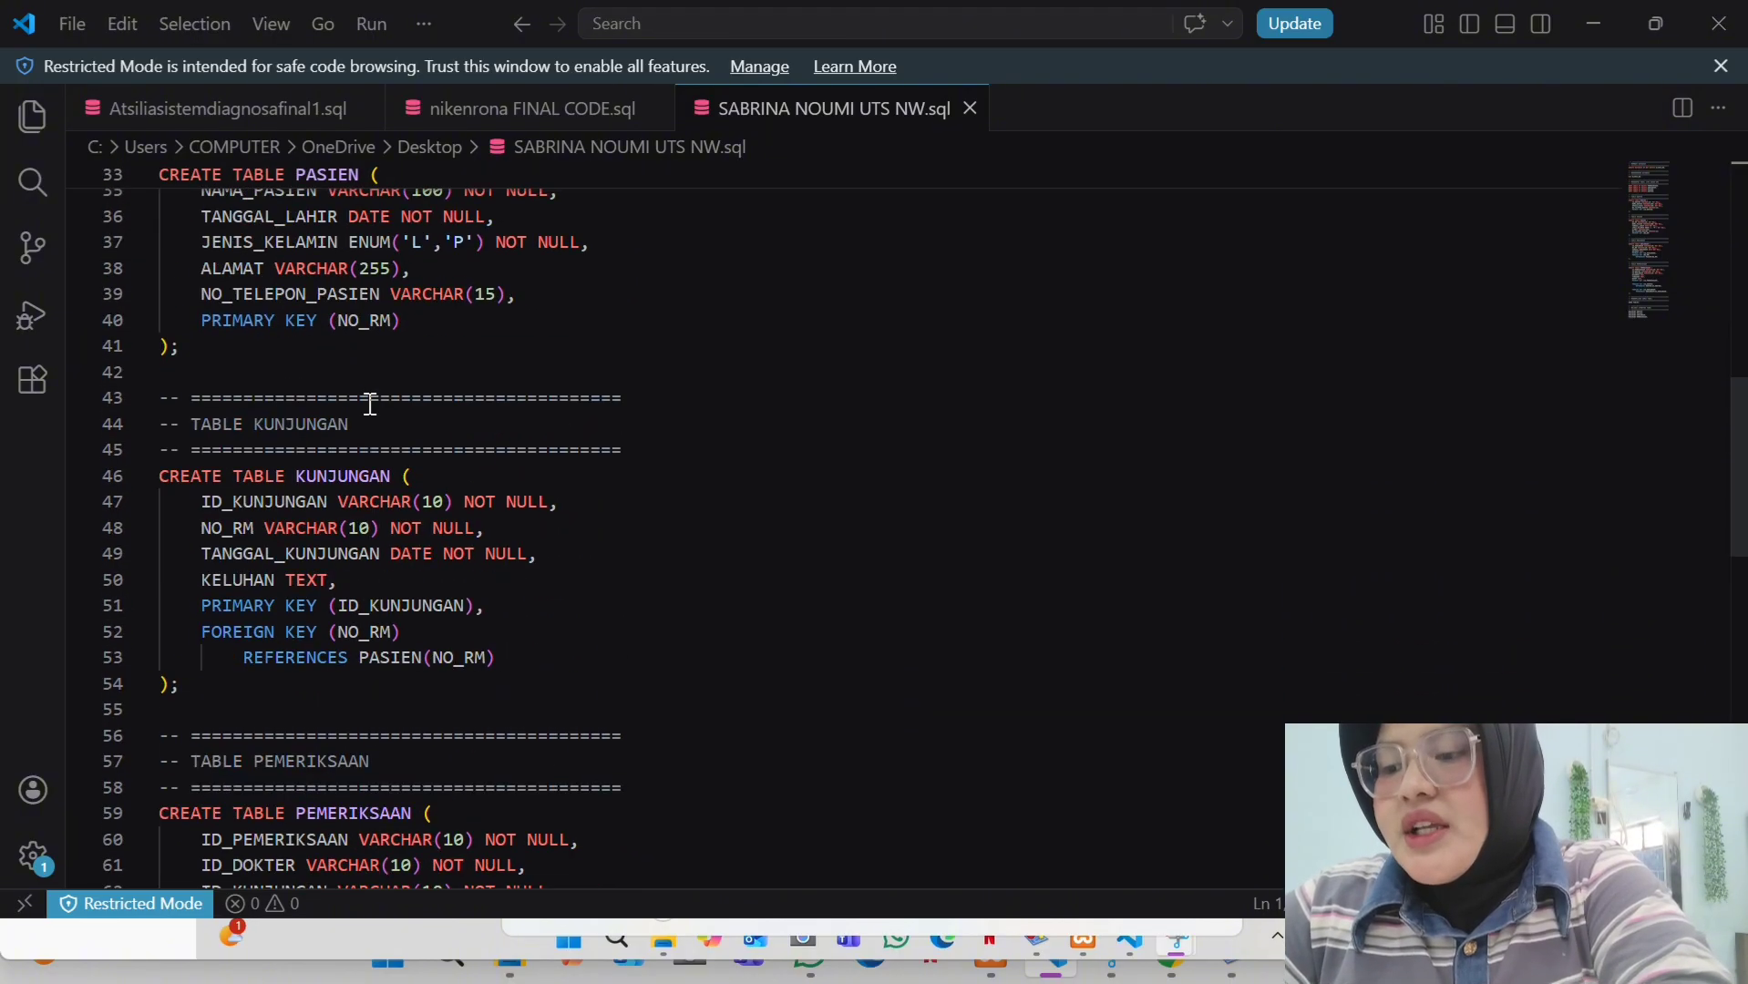
- Save the script to the Desktop under its existing name, replacing the old file
left_click(61, 21)
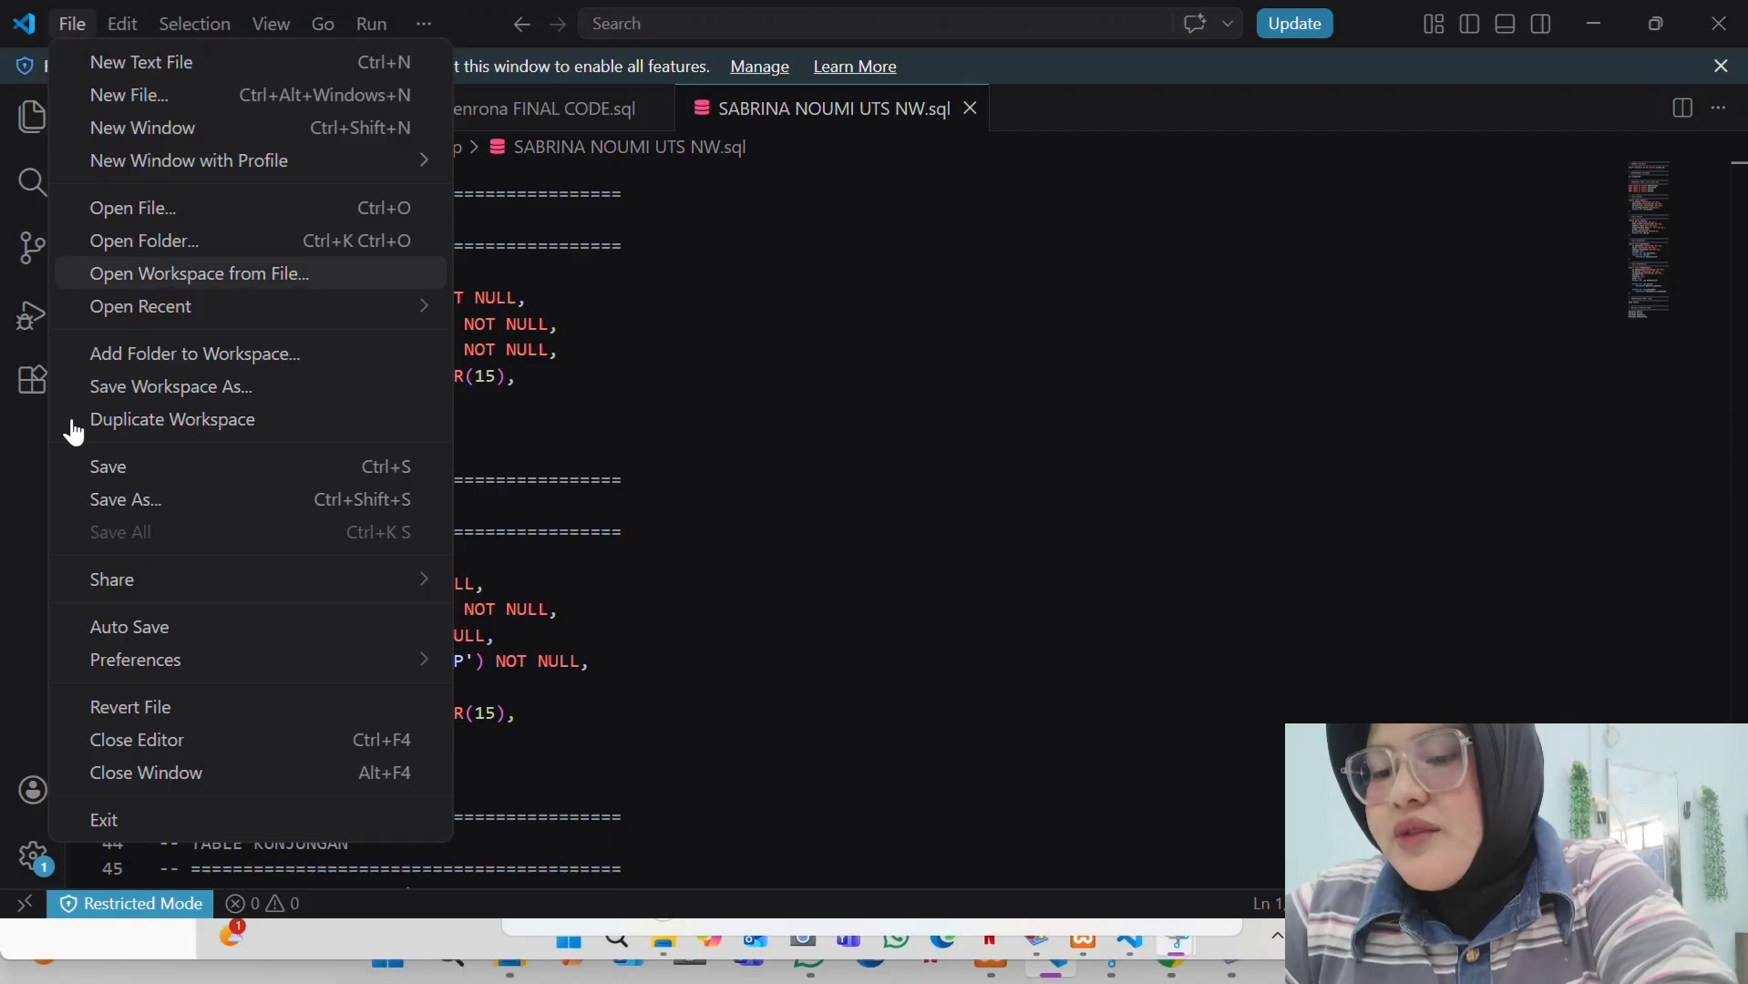
left_click(187, 501)
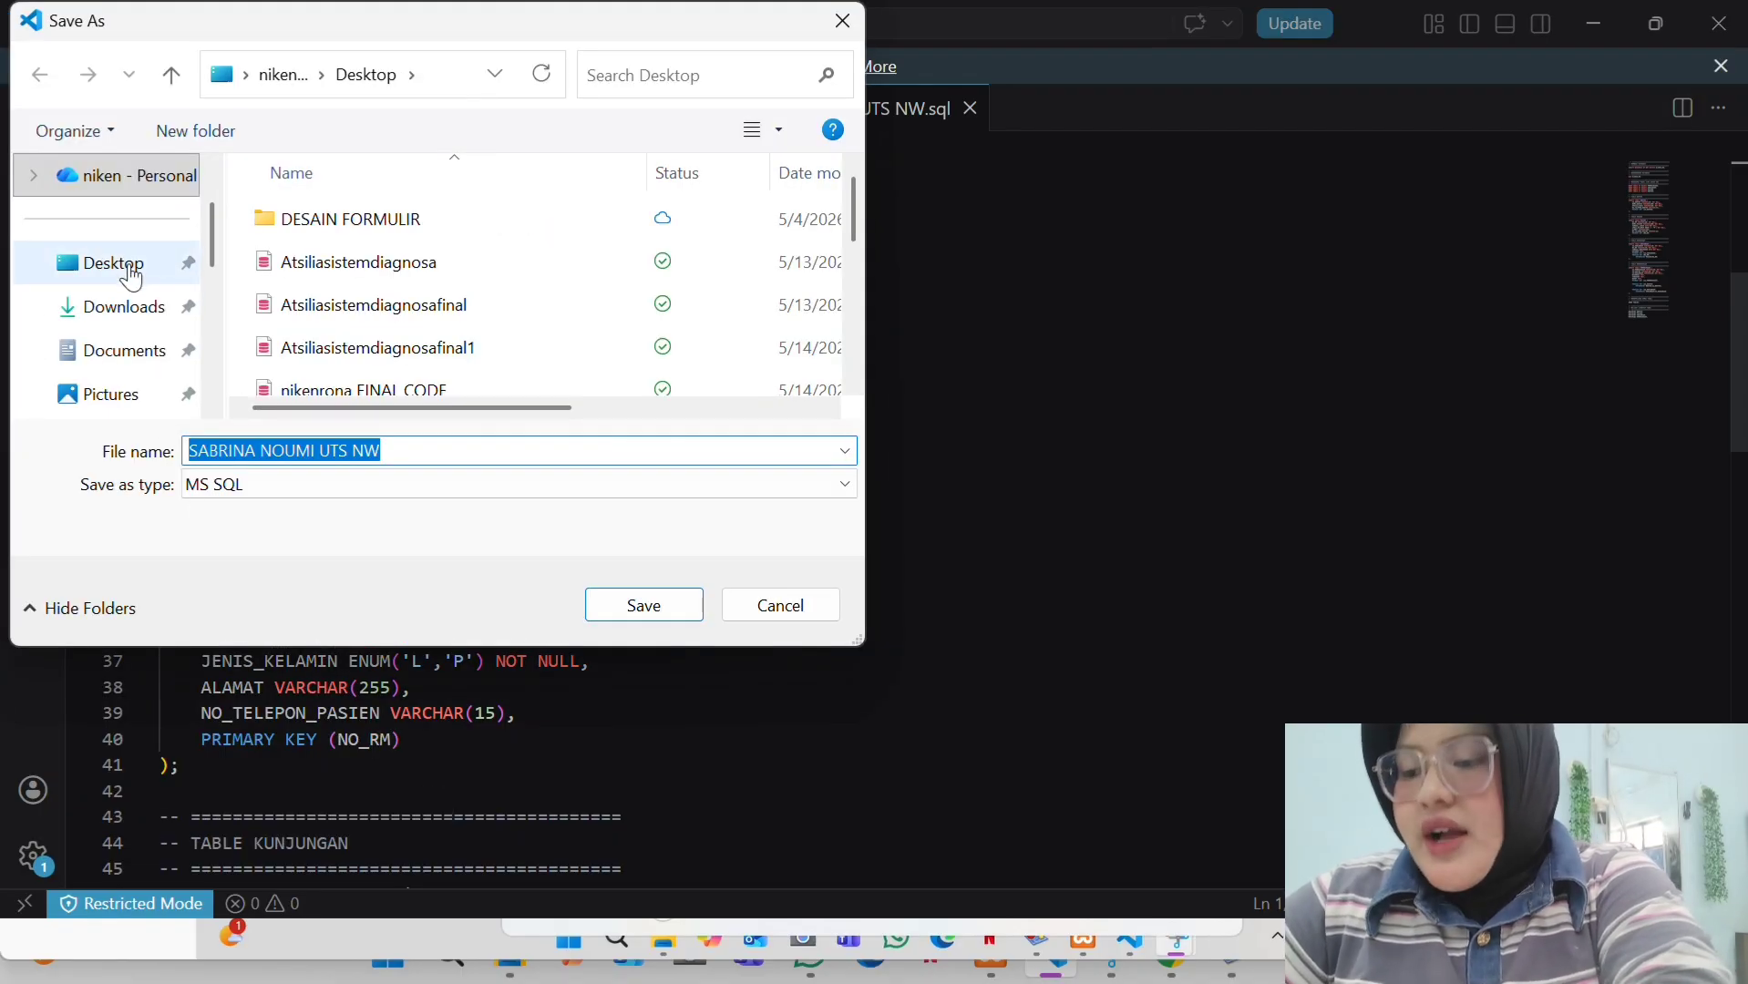
left_click(128, 270)
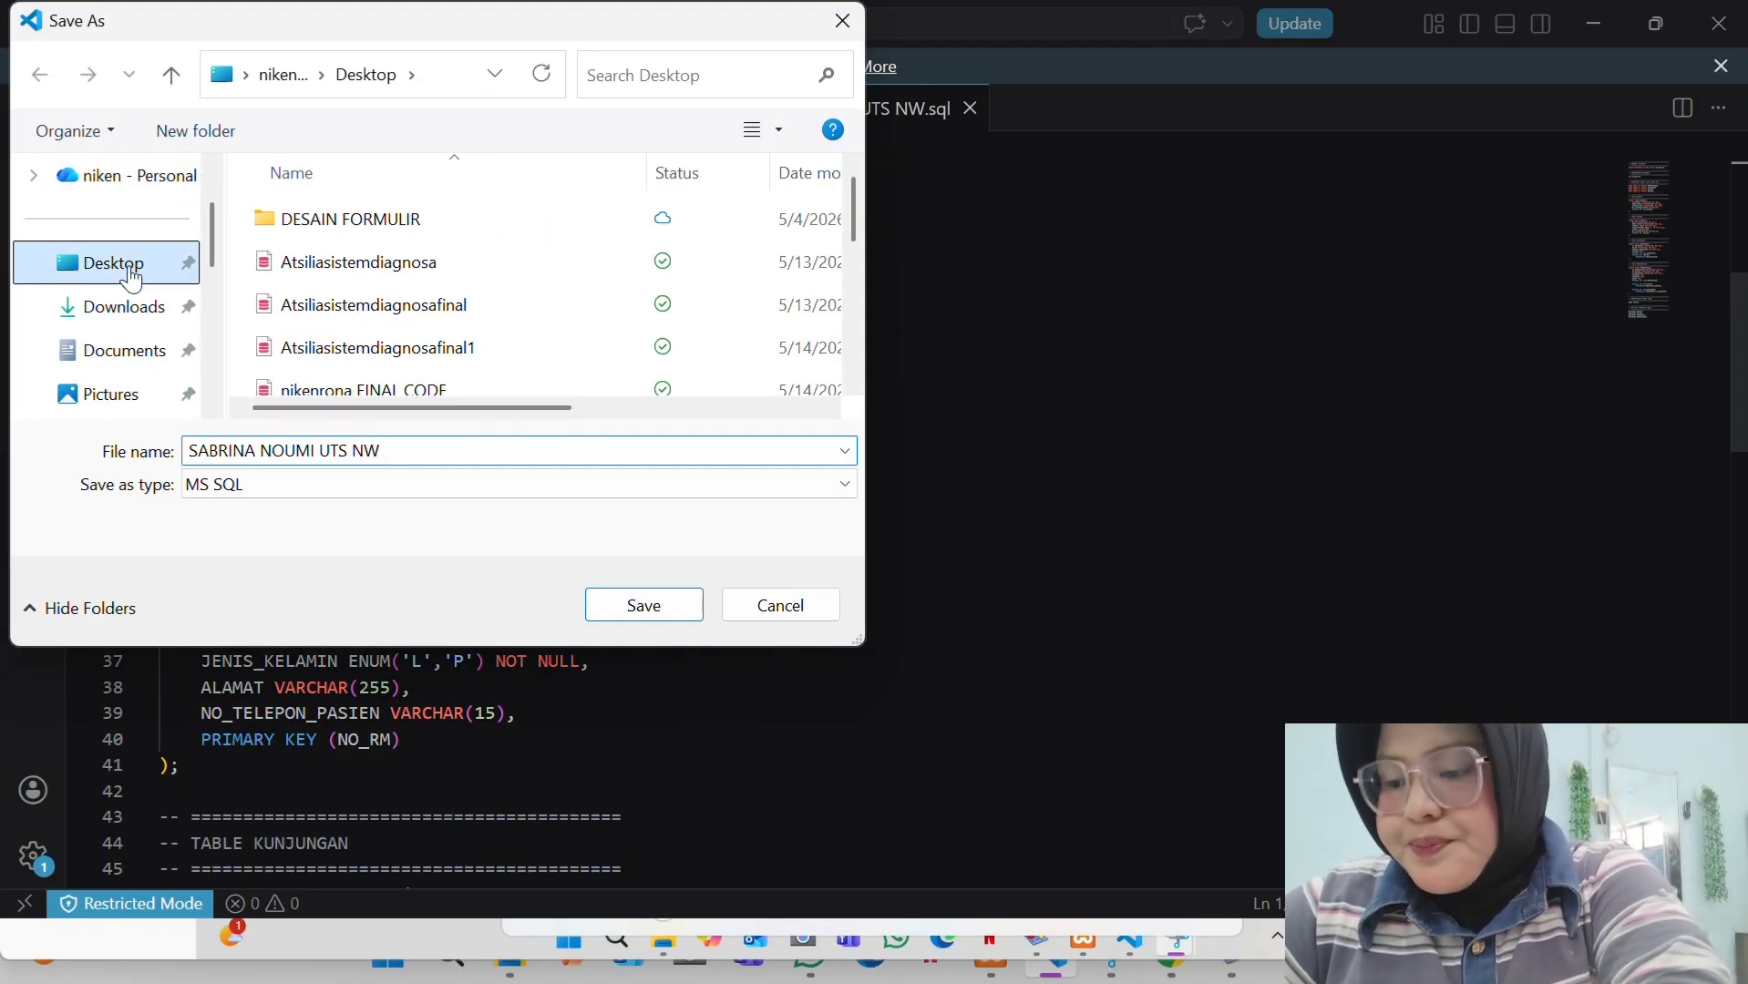
left_click(391, 453)
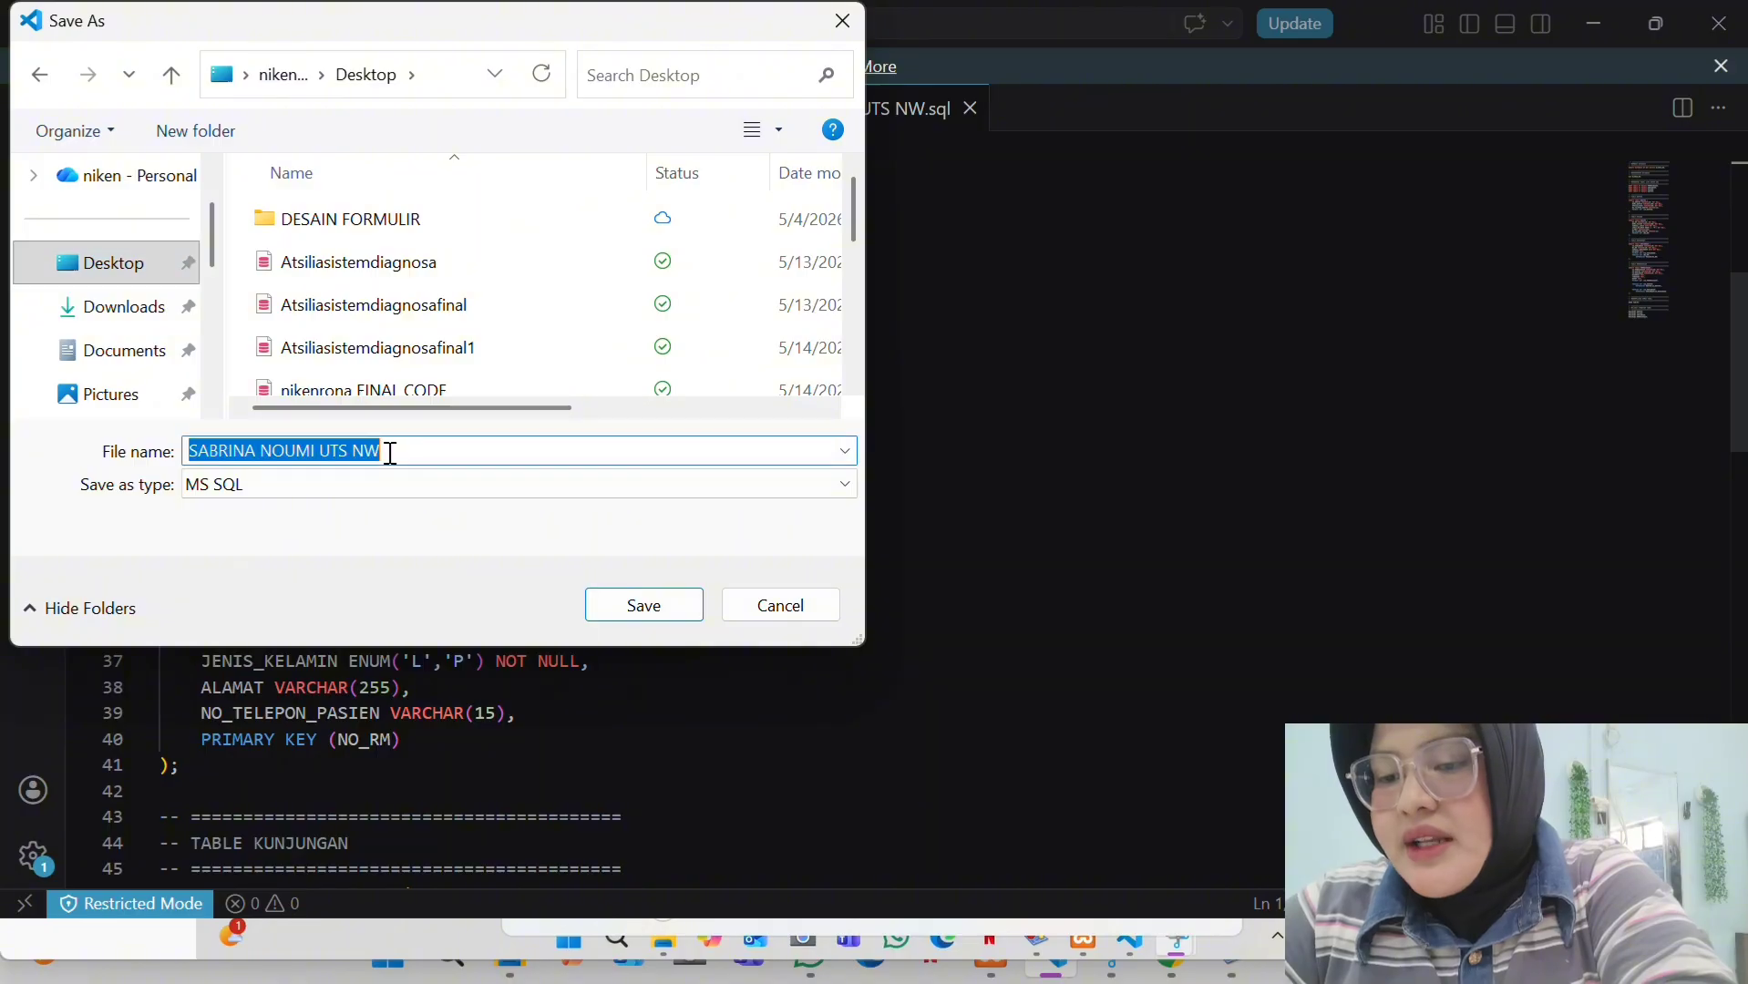
left_click(390, 453)
left_click(628, 616)
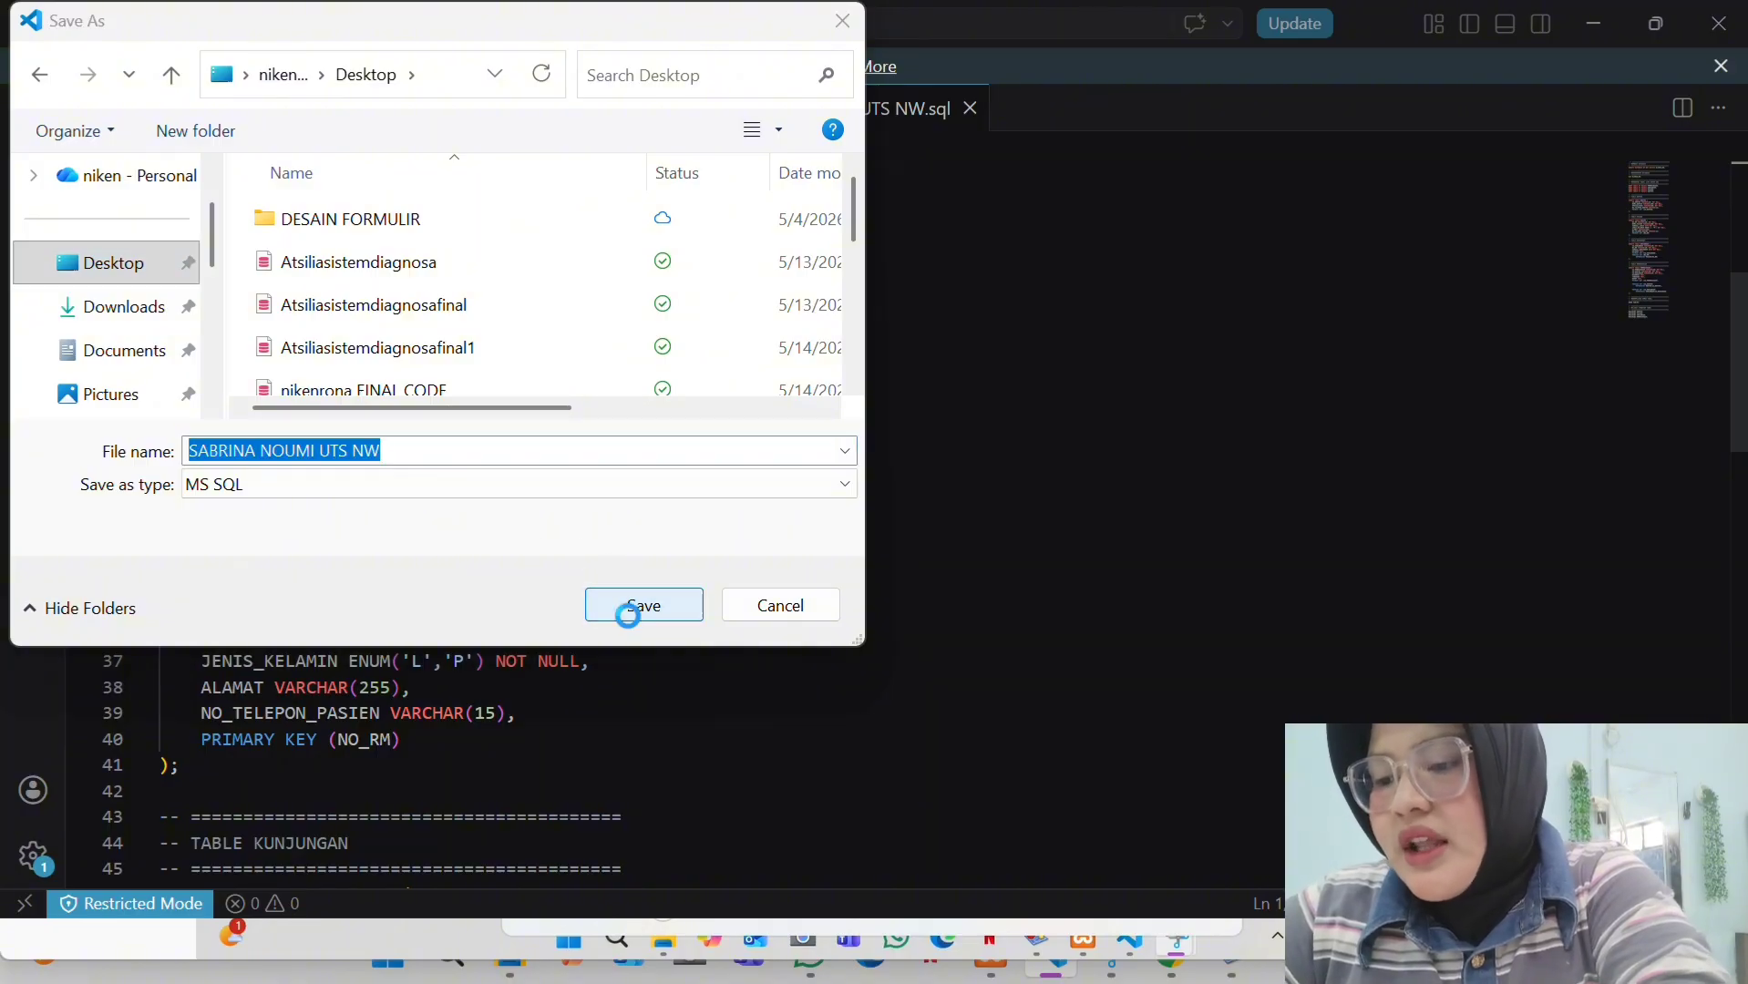
left_click(947, 480)
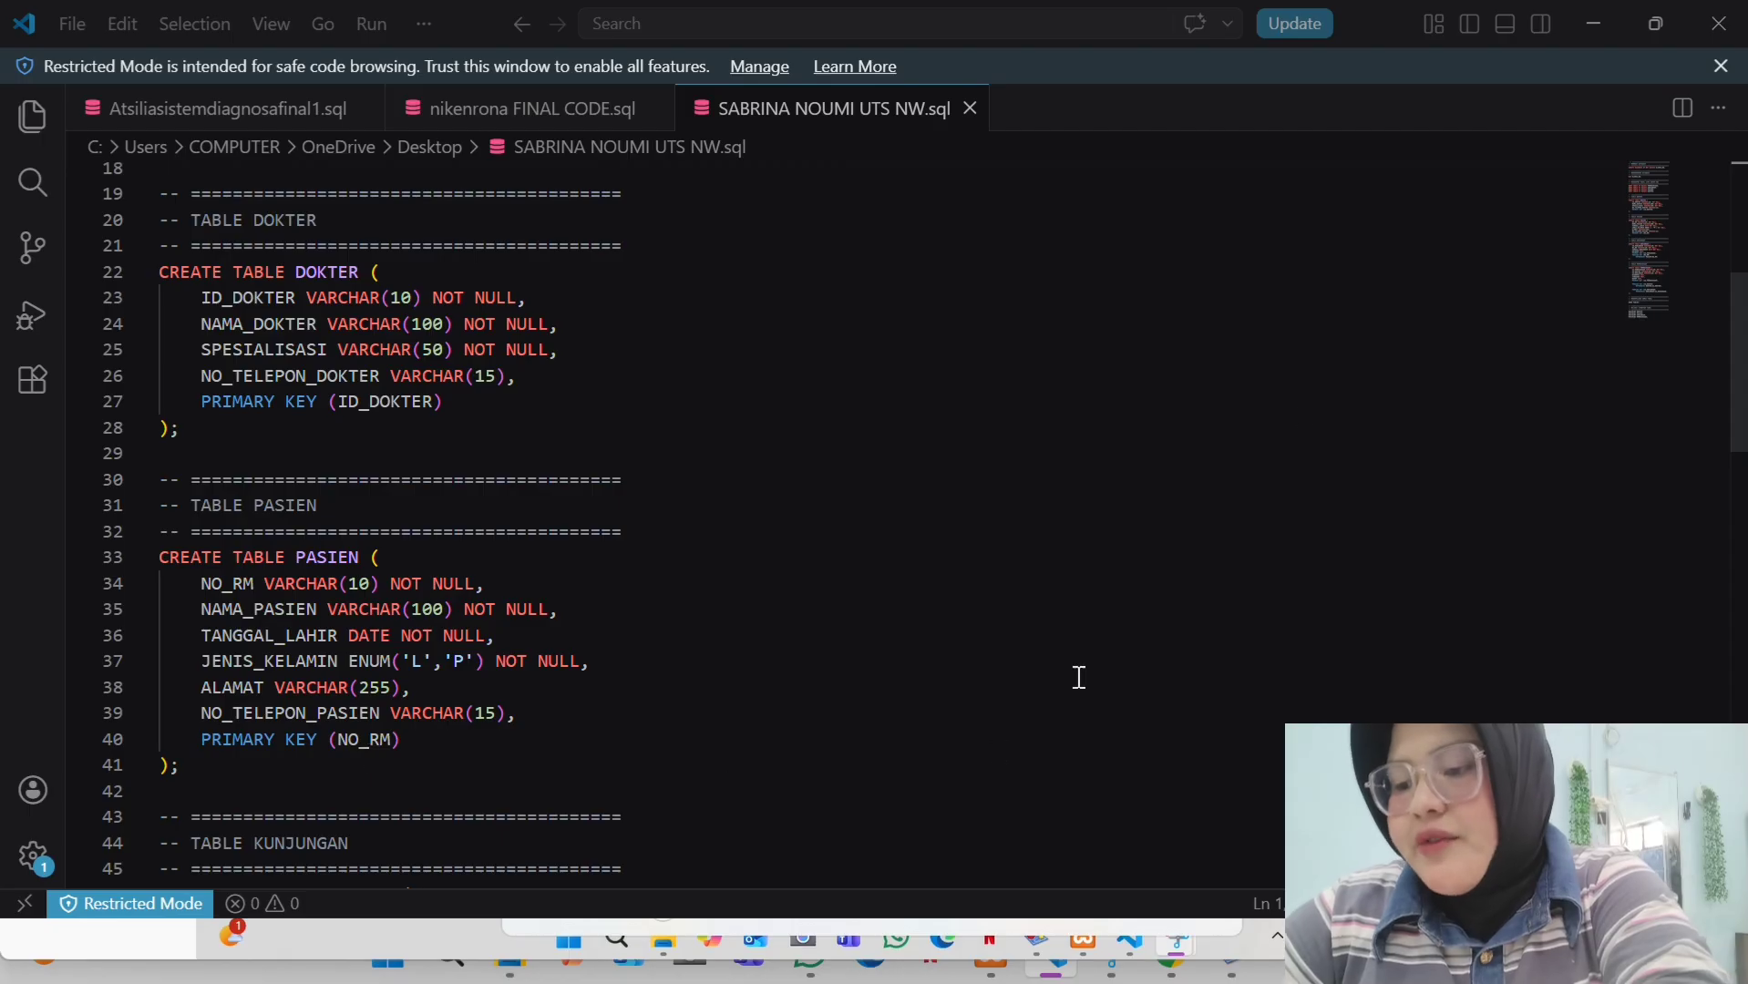
- Minimise the open windows and restore the XAMPP Control Panel with Apache and MySQL running
left_click(1586, 25)
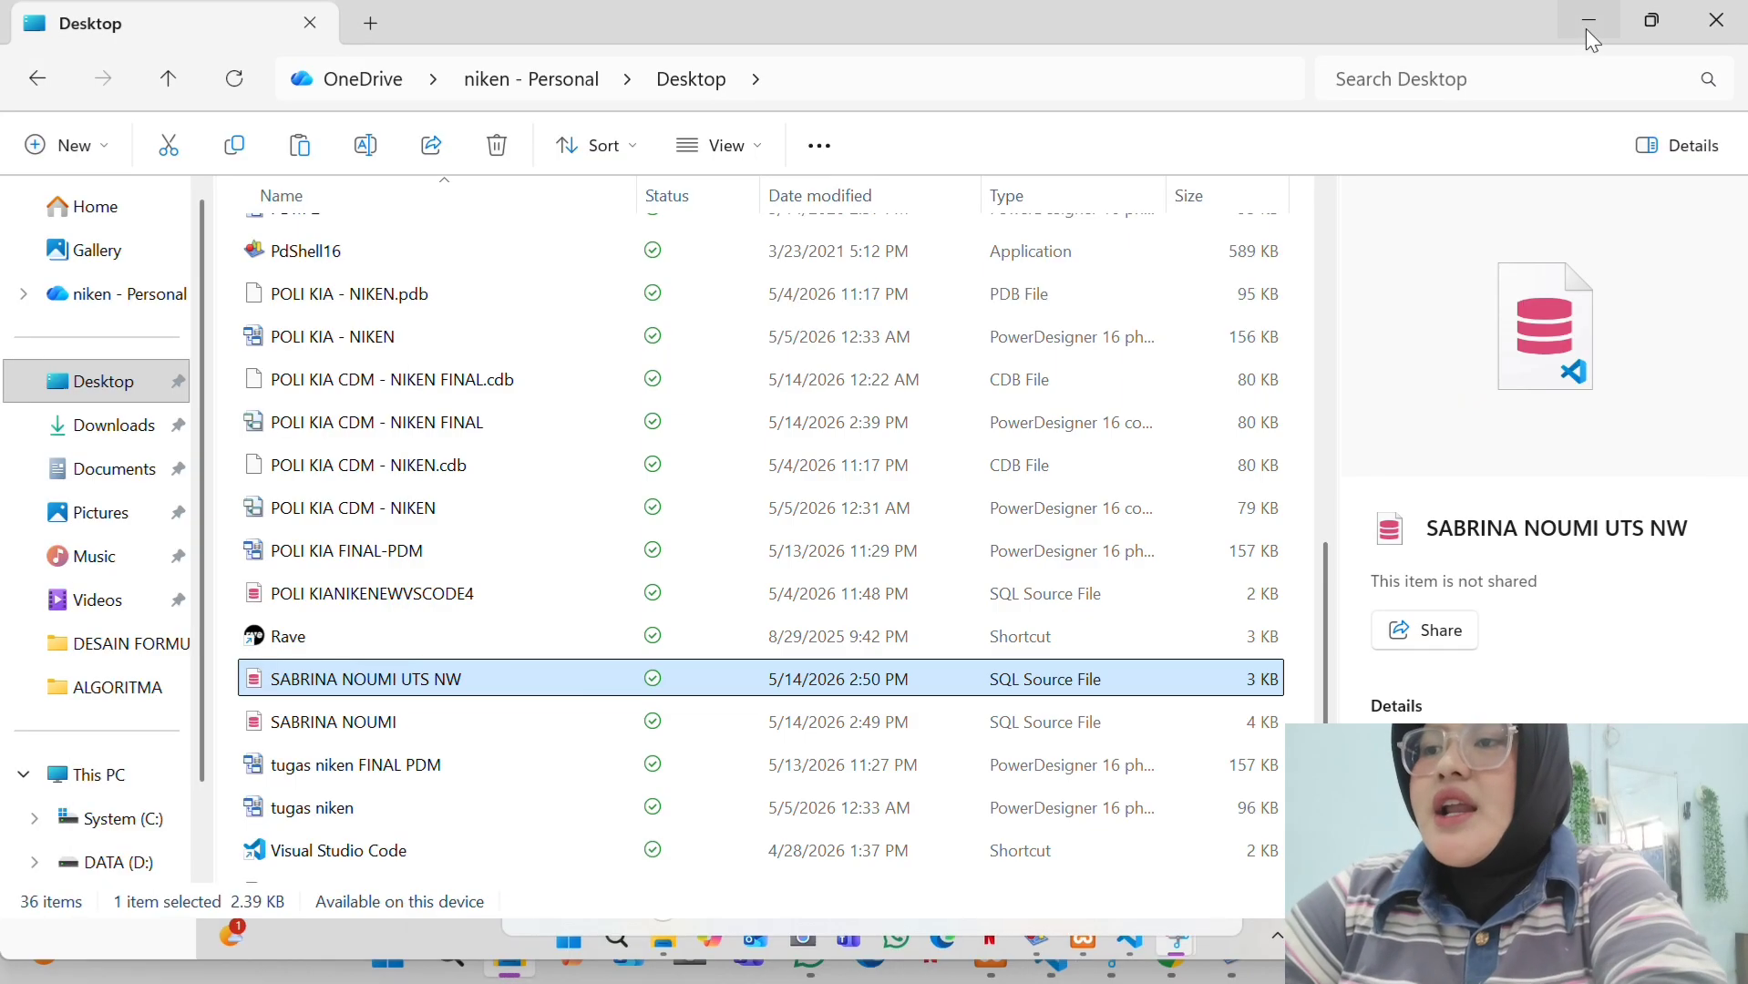
left_click(1599, 33)
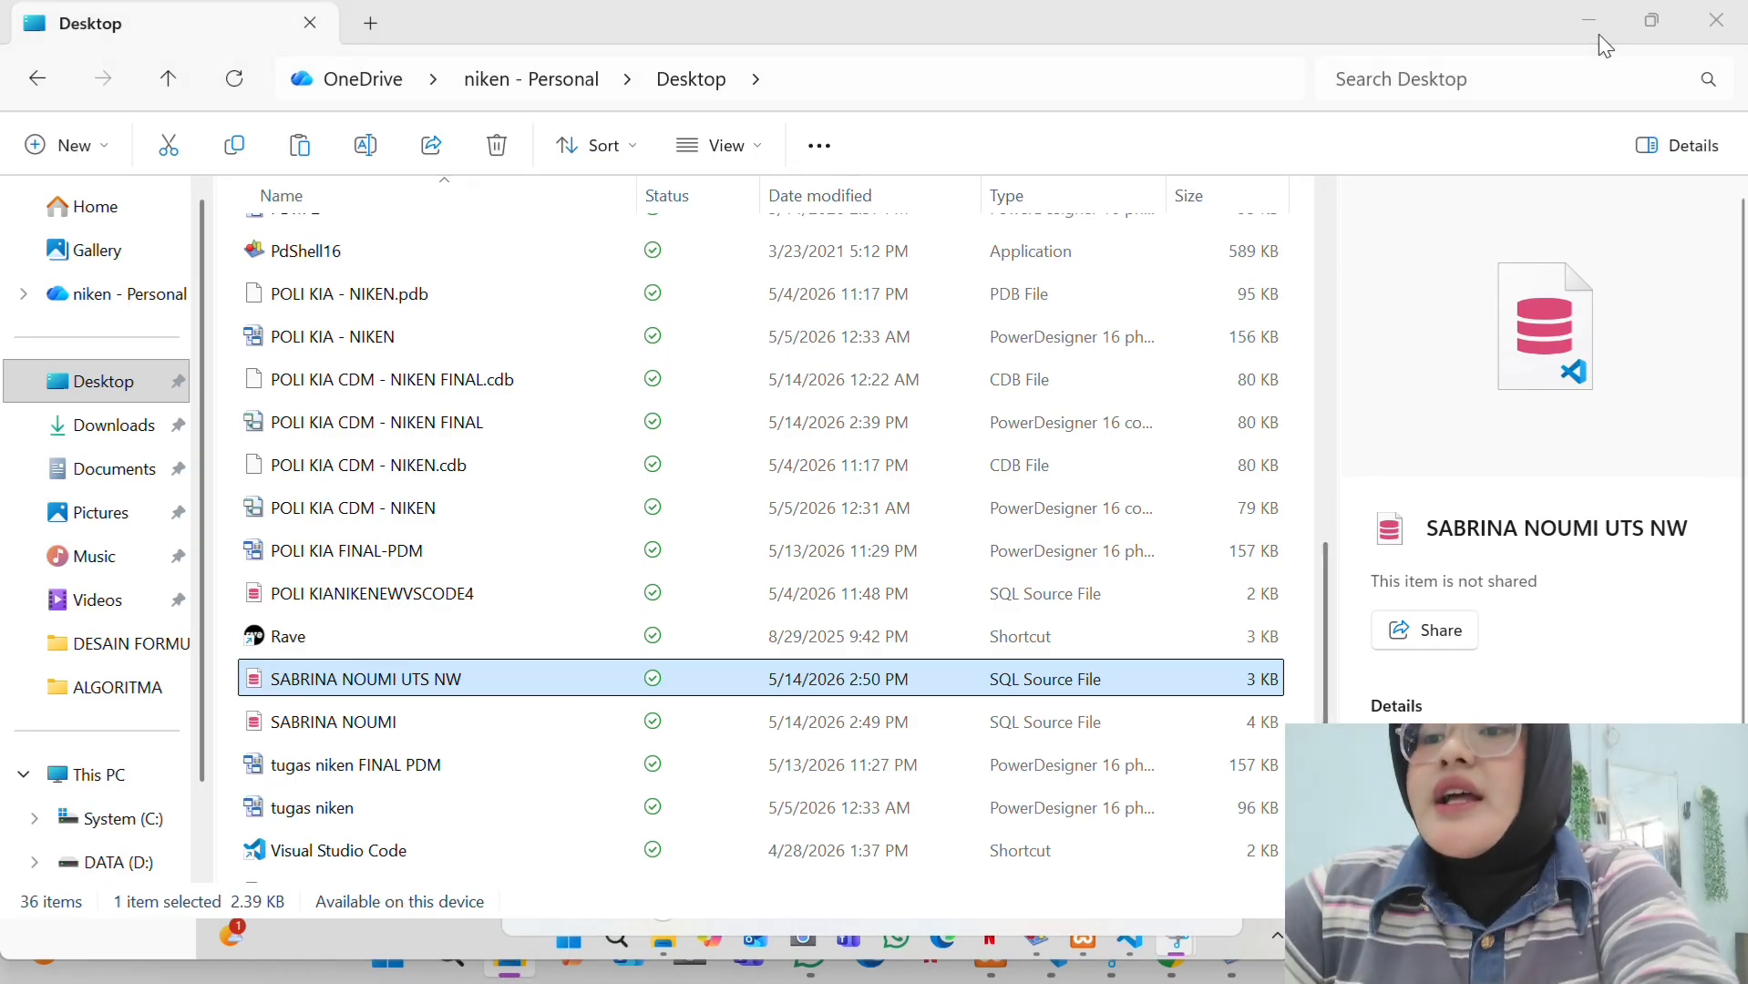
left_click(1600, 35)
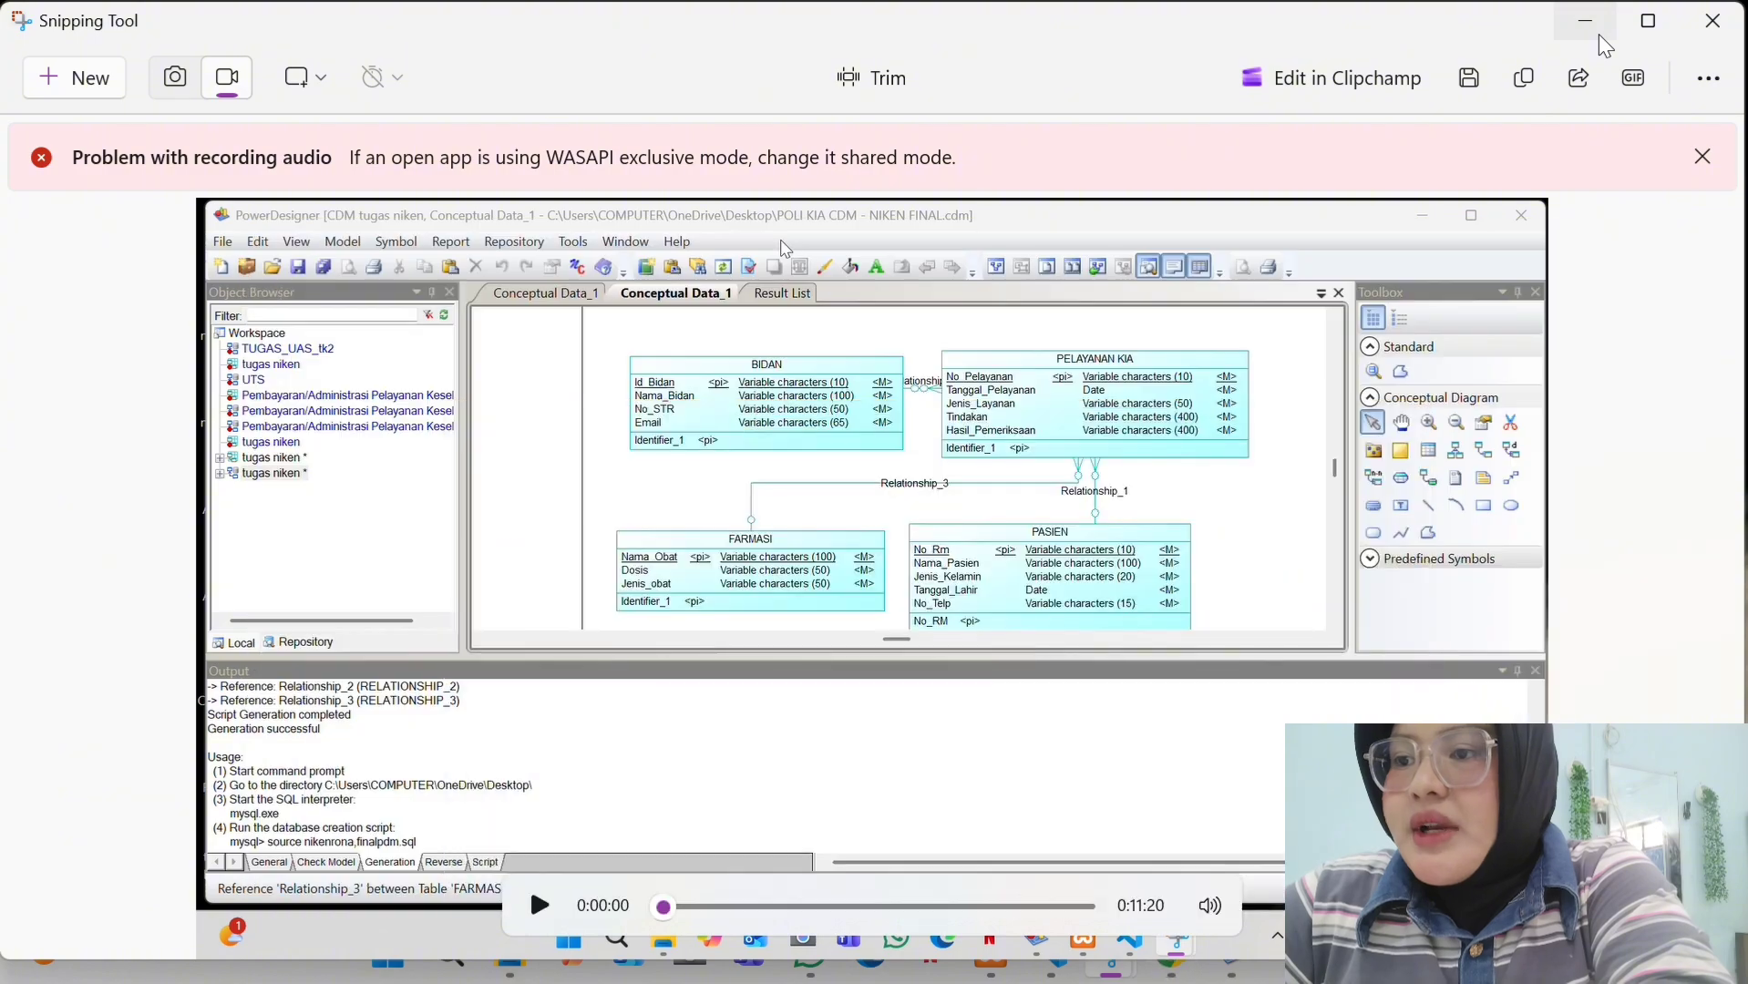
left_click(1599, 34)
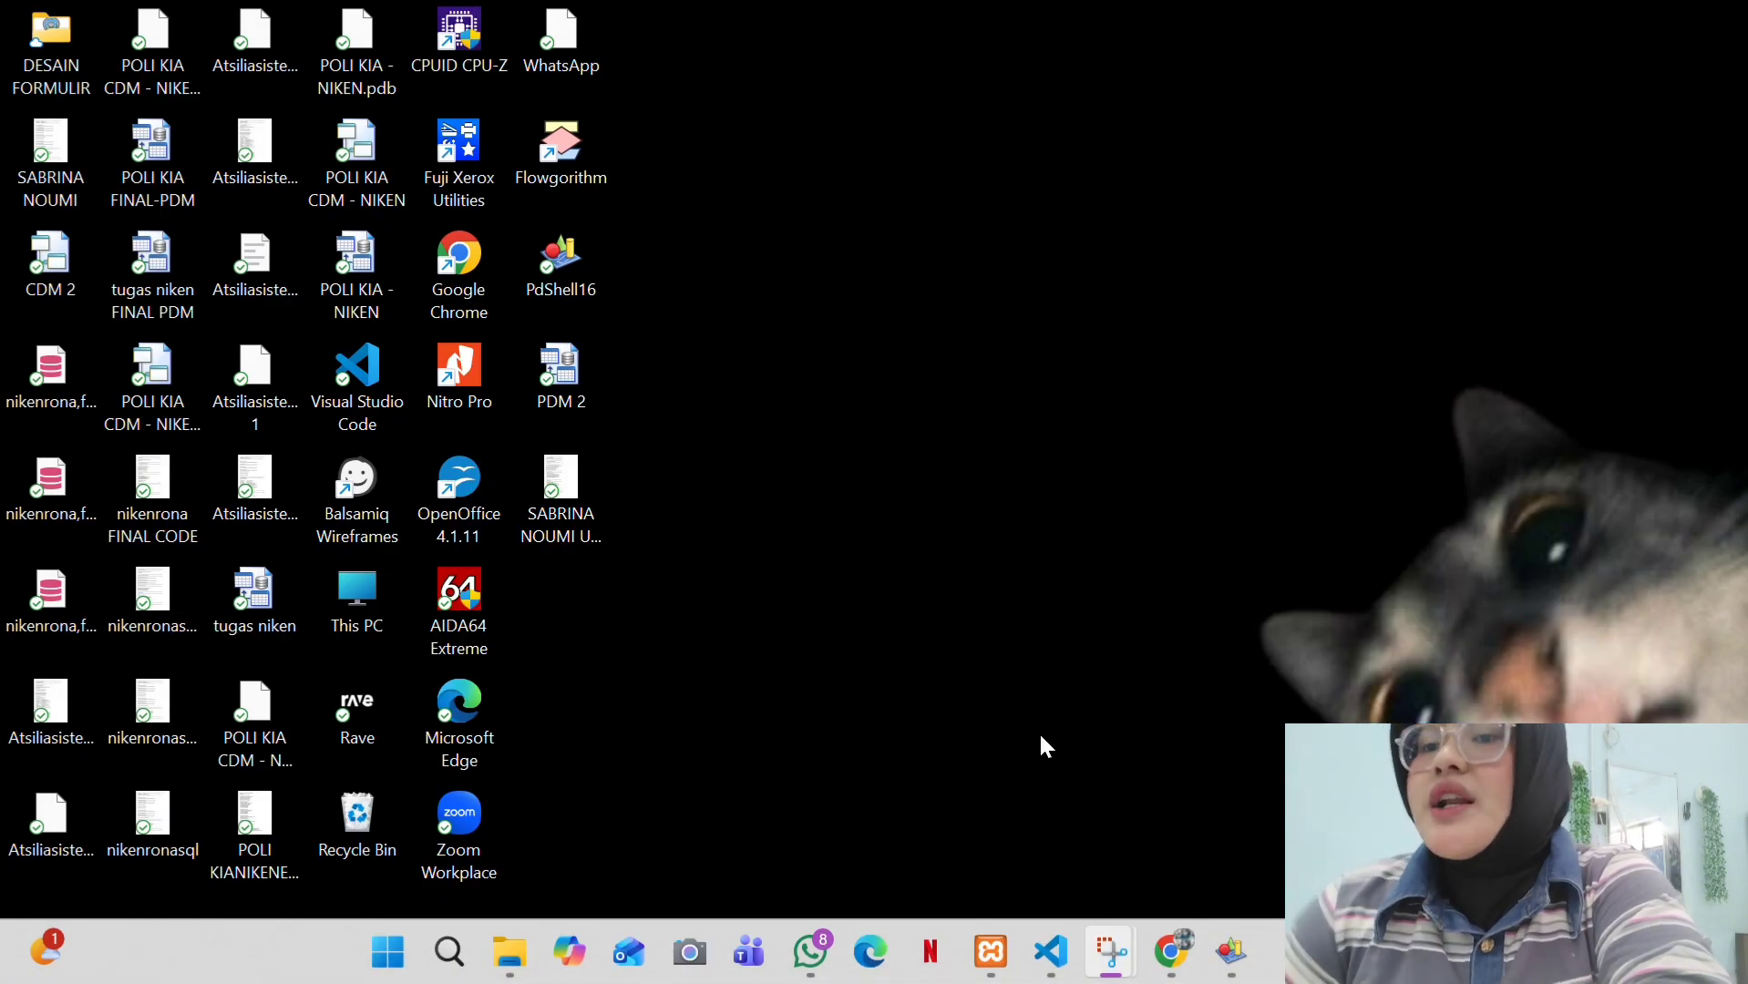
mouse_move(991, 952)
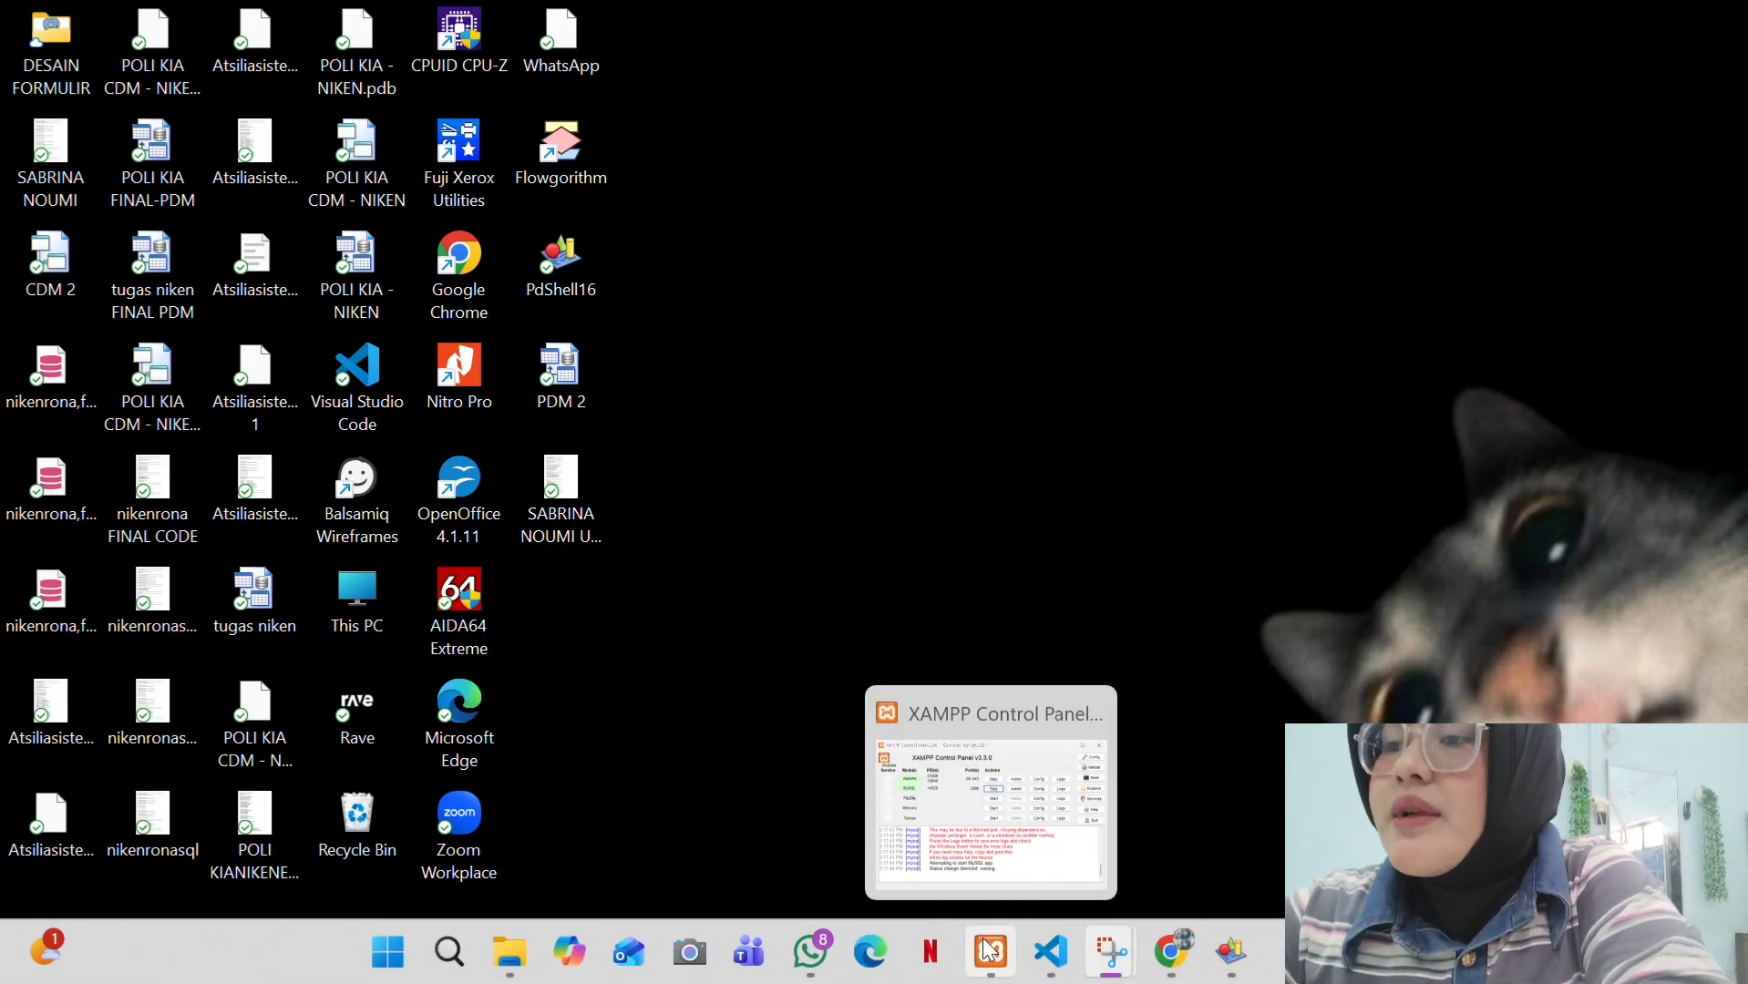
left_click(963, 794)
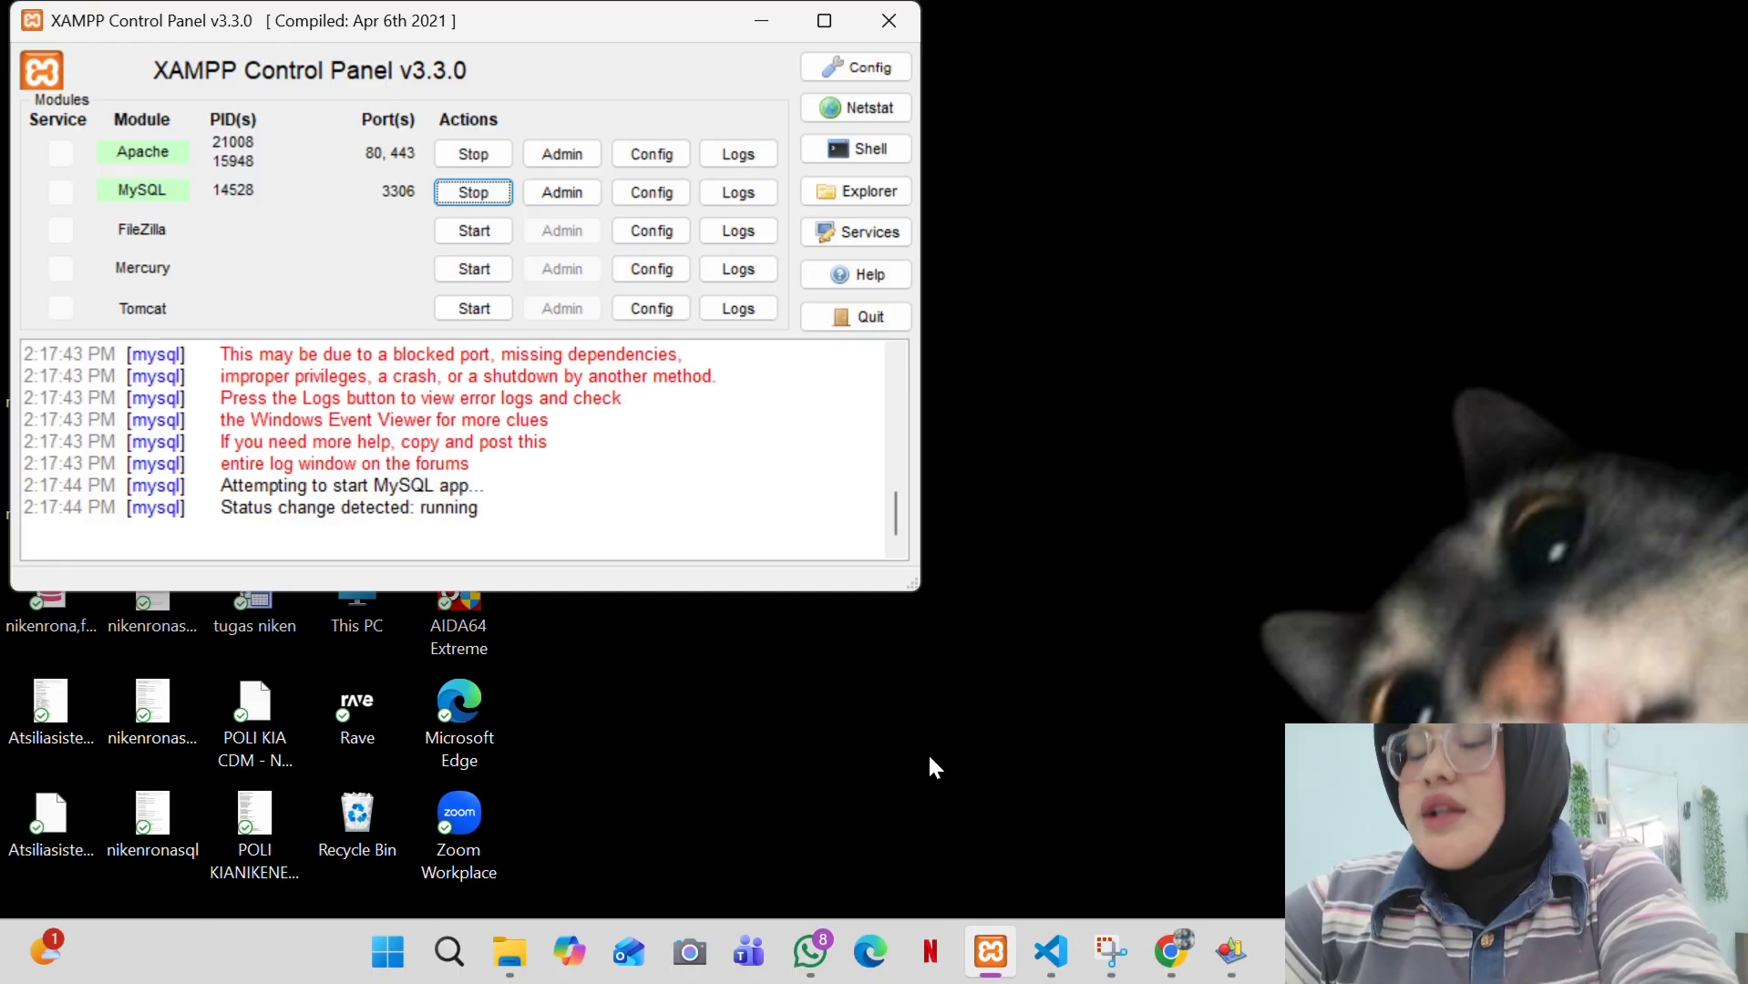
mouse_move(1053, 953)
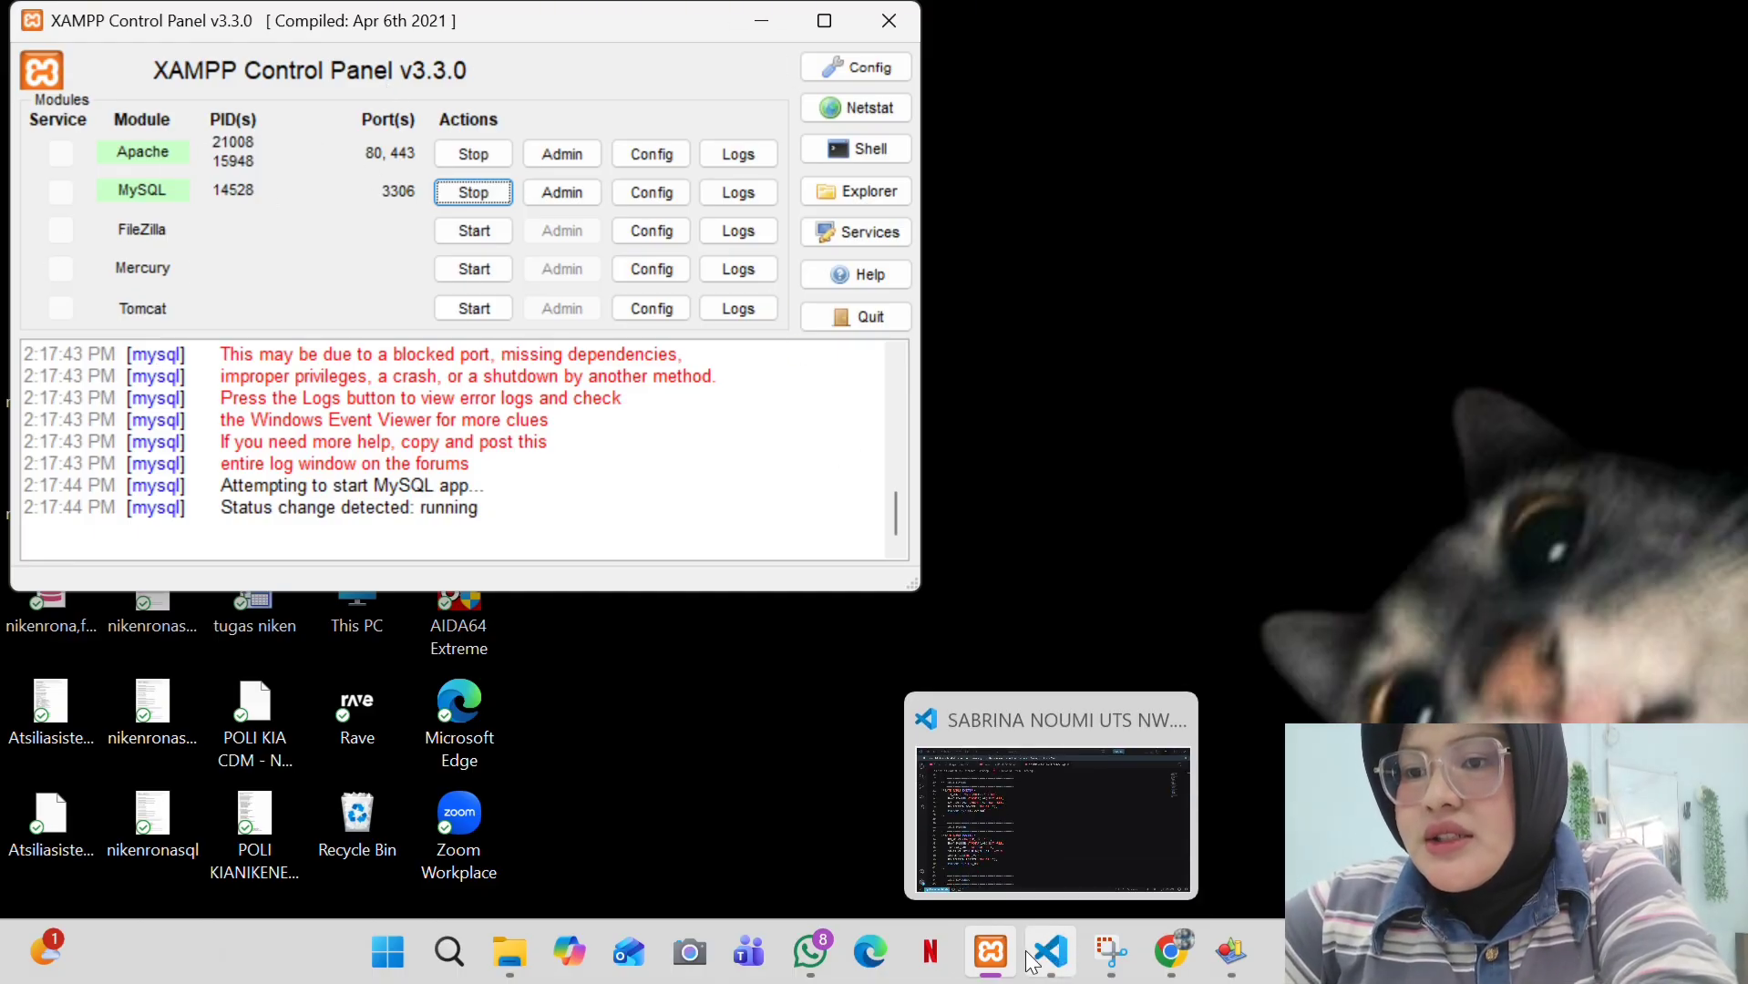
- Open the local phpMyAdmin home page in a new Chrome tab
left_click(1172, 952)
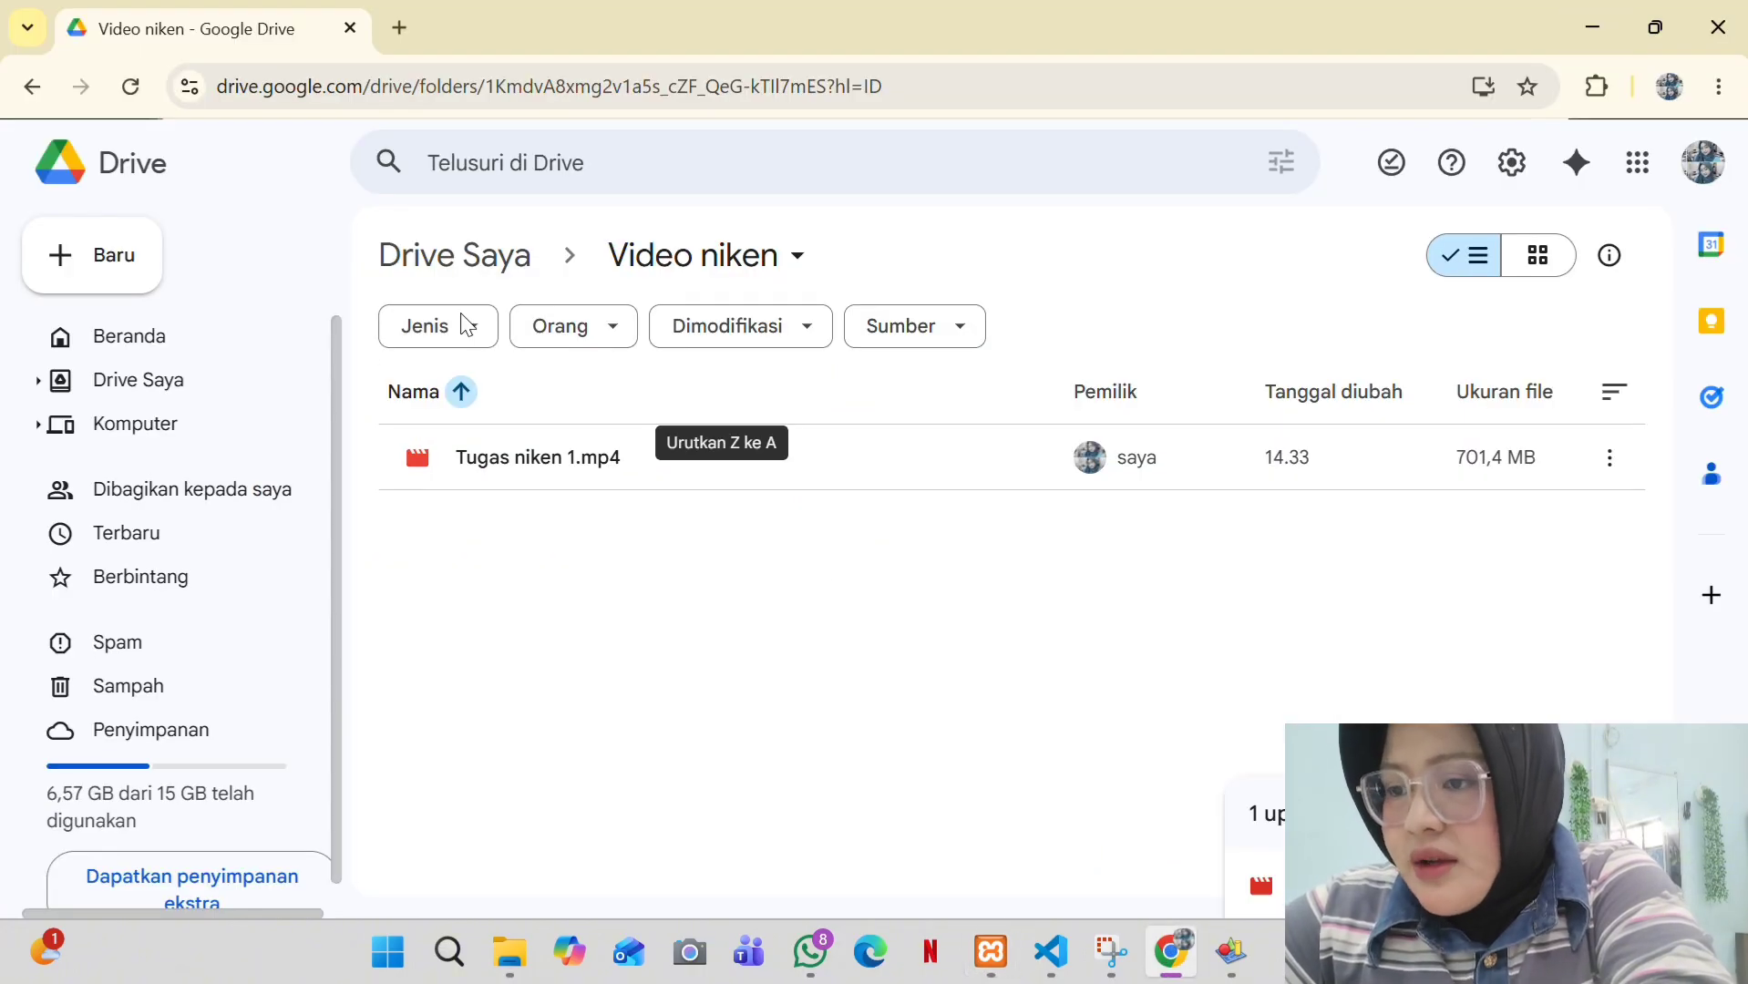
left_click(399, 28)
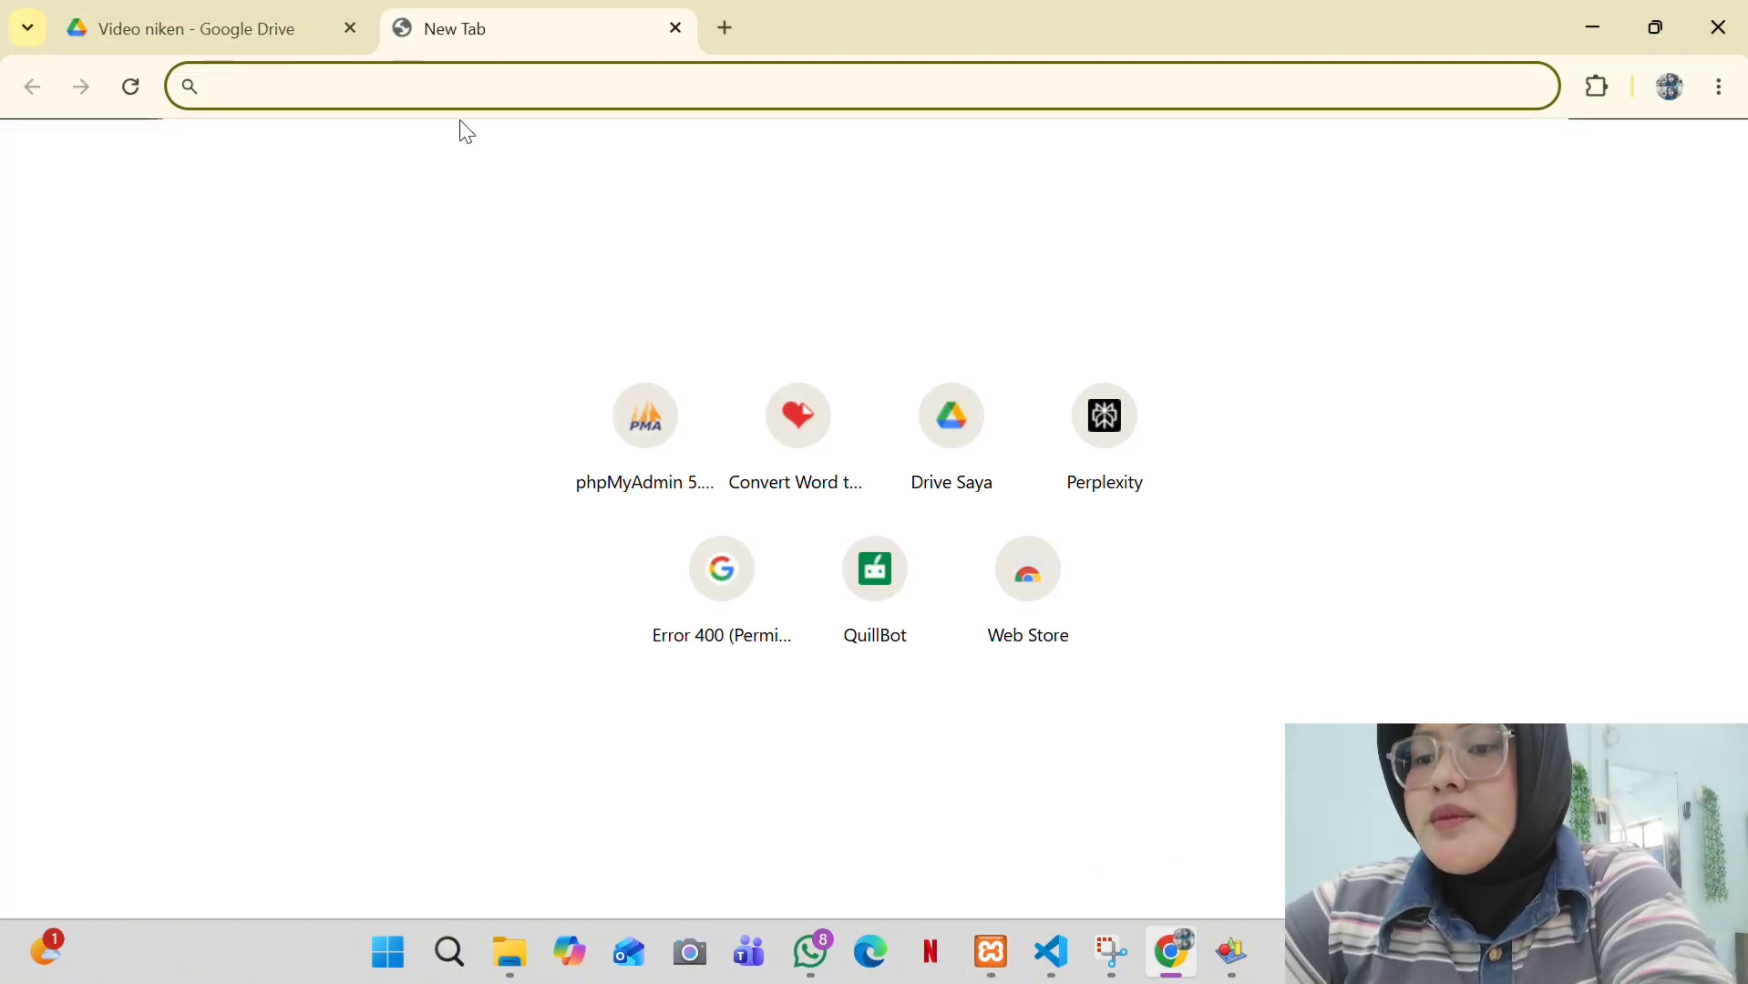
left_click(647, 424)
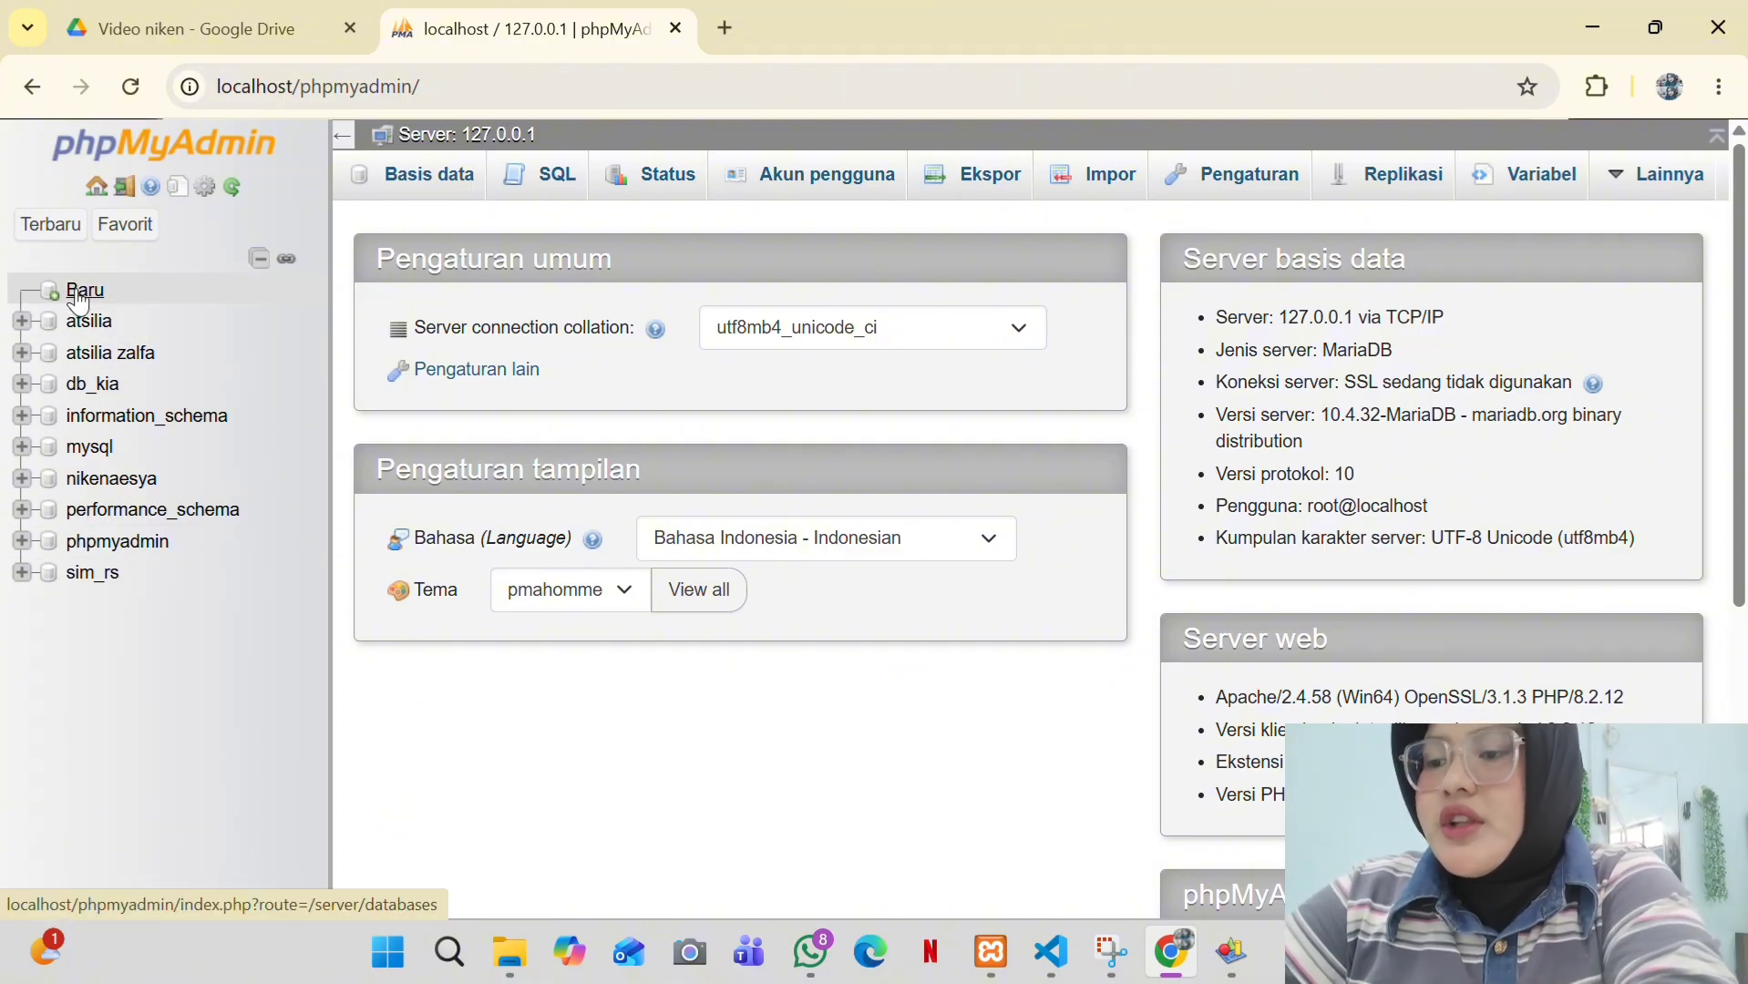
- Create a new empty database, entering its name under Baru and confirming with Buat
left_click(78, 294)
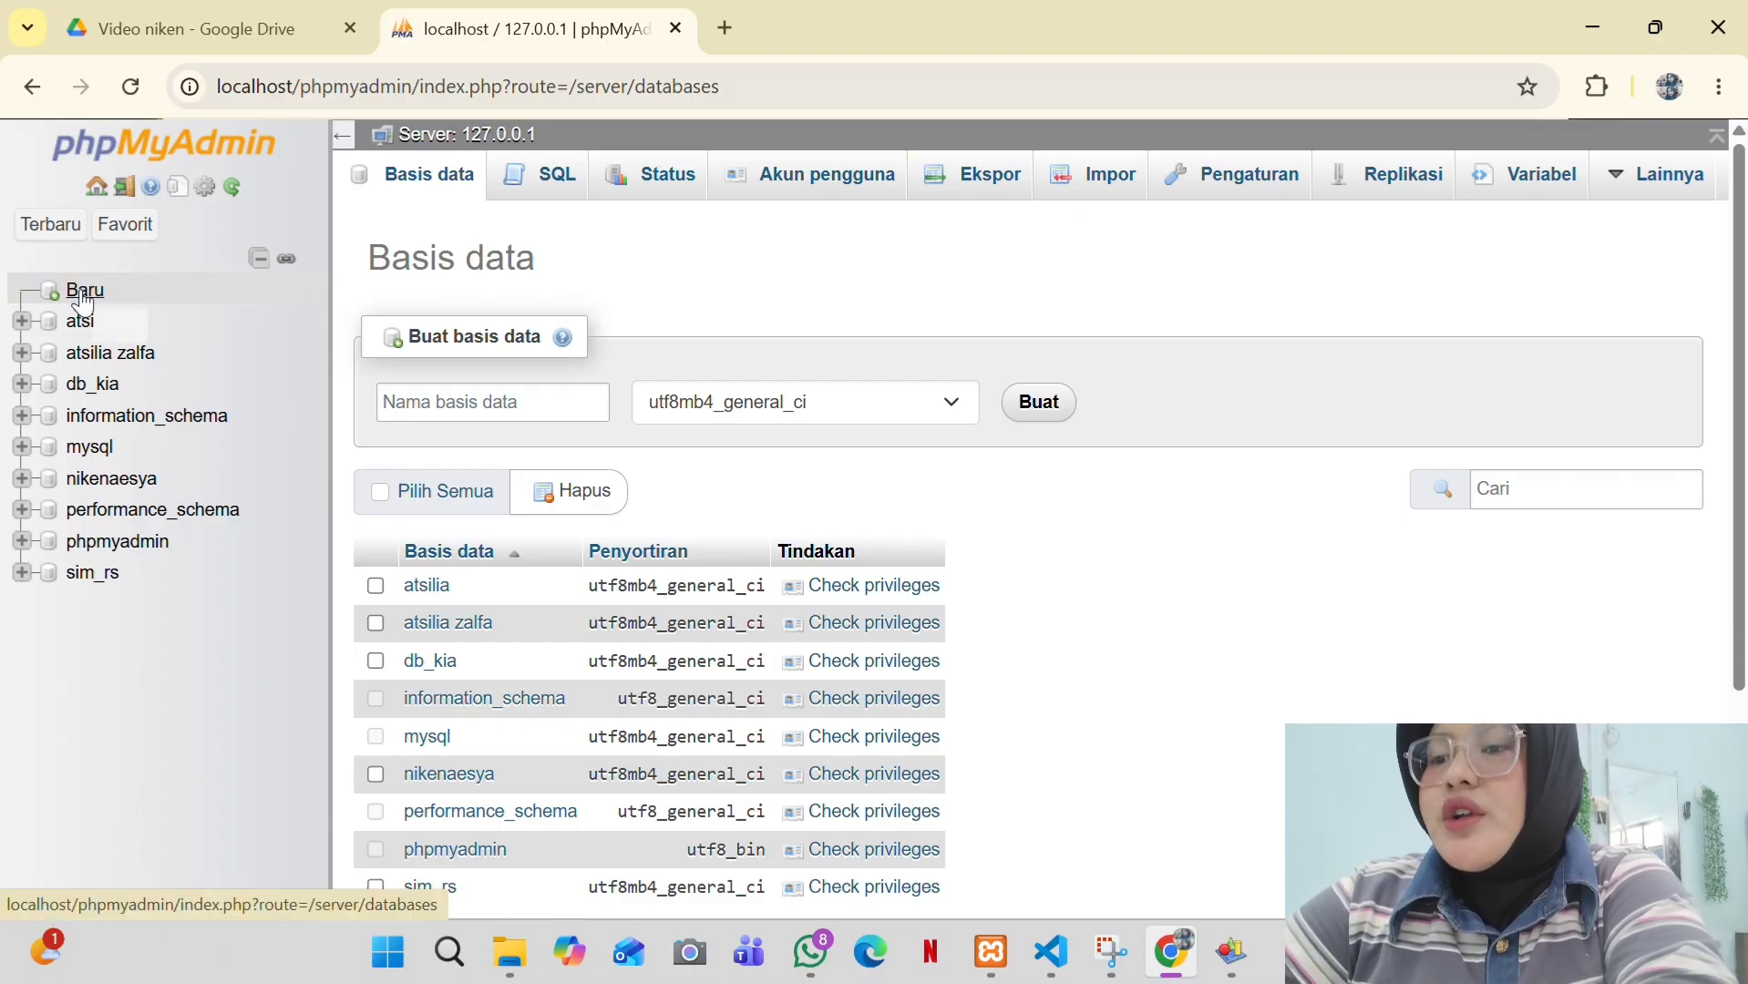
left_click(478, 412)
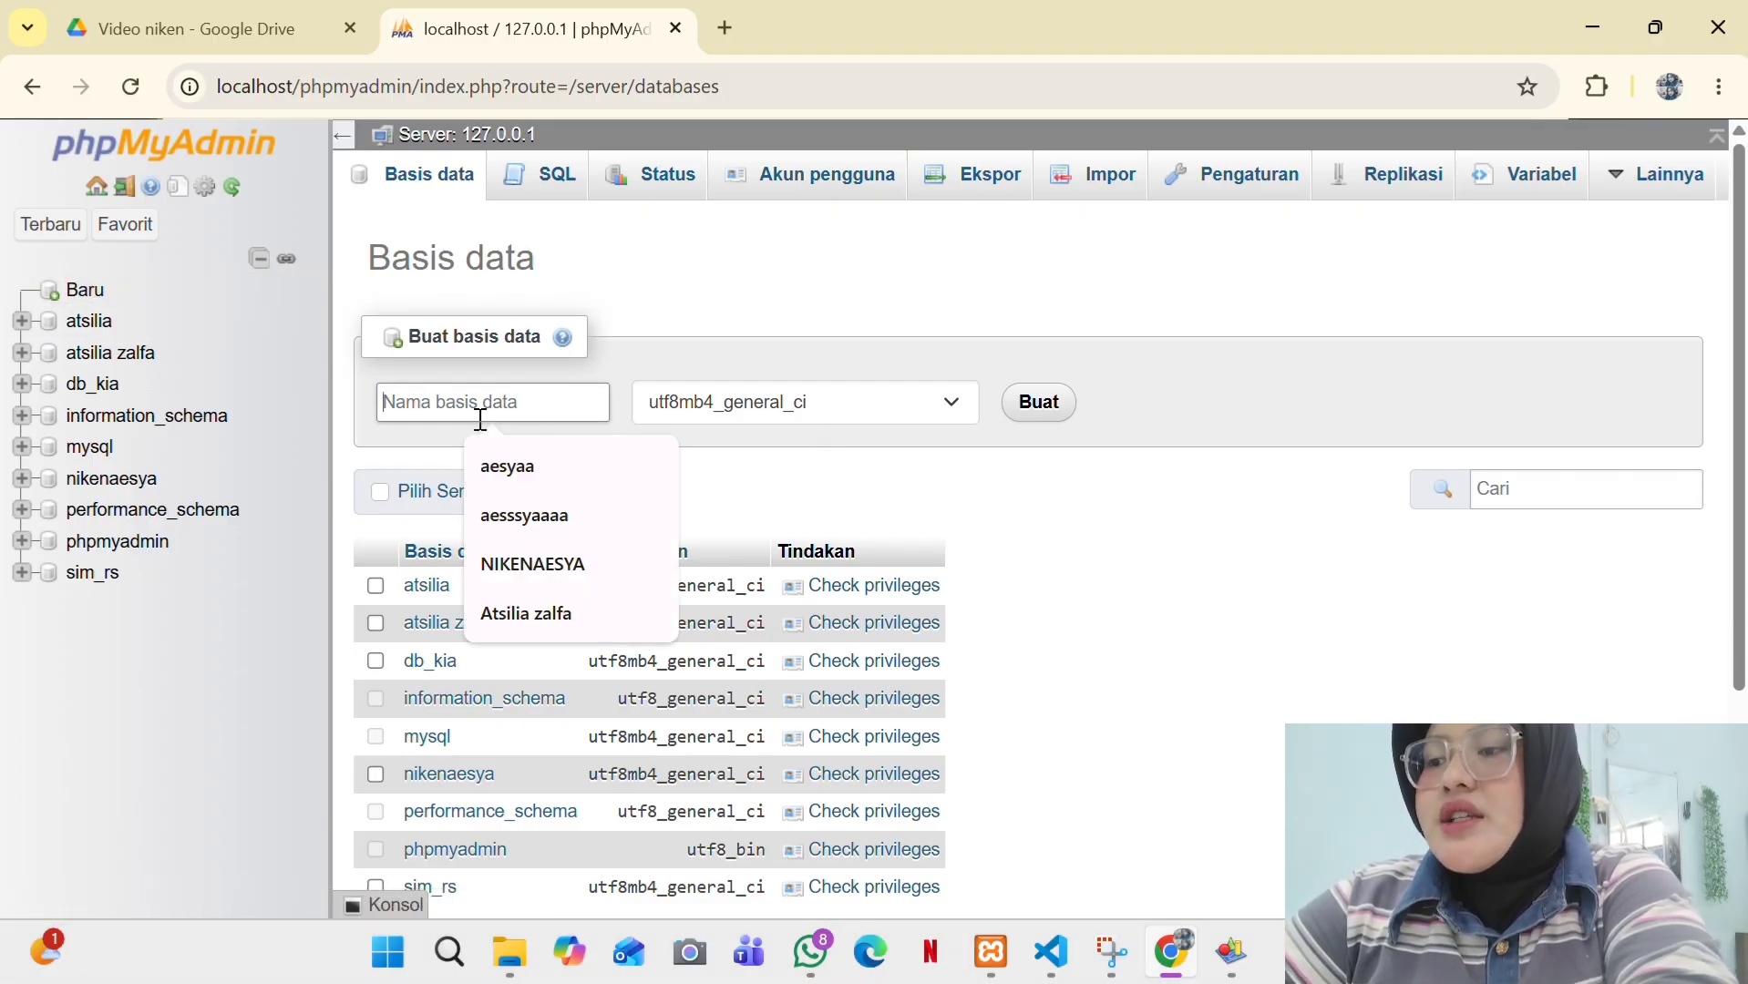
type("sabrina")
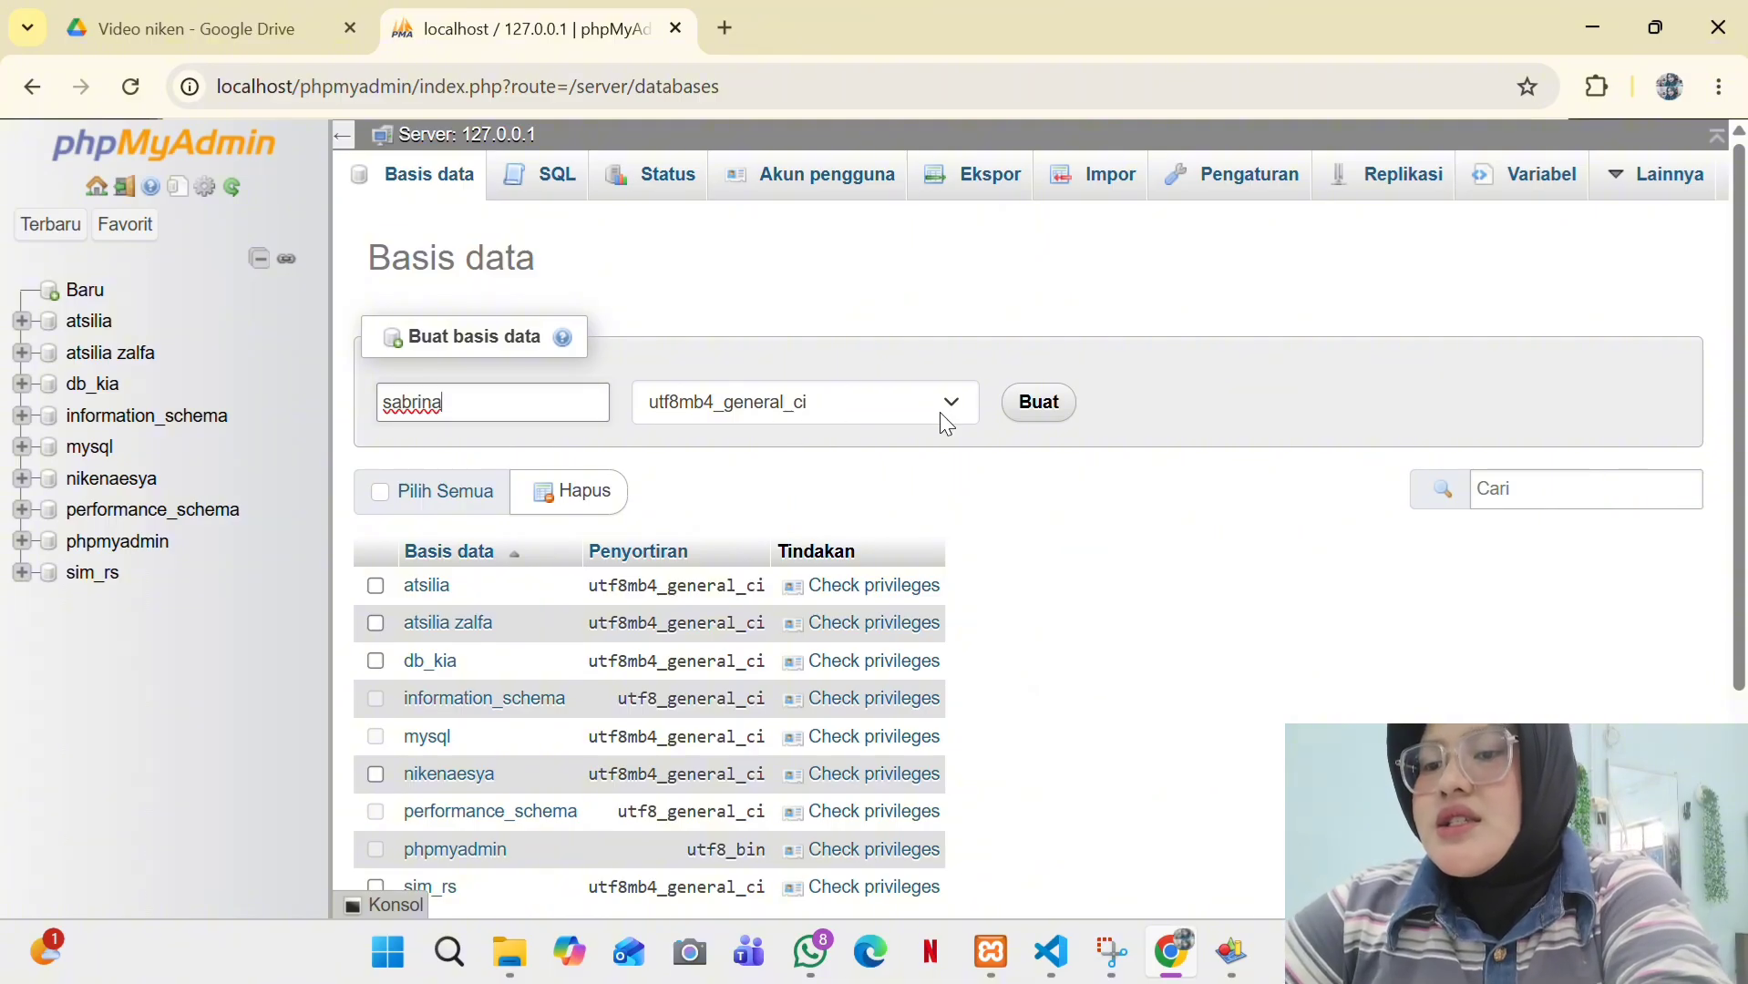
left_click(1039, 401)
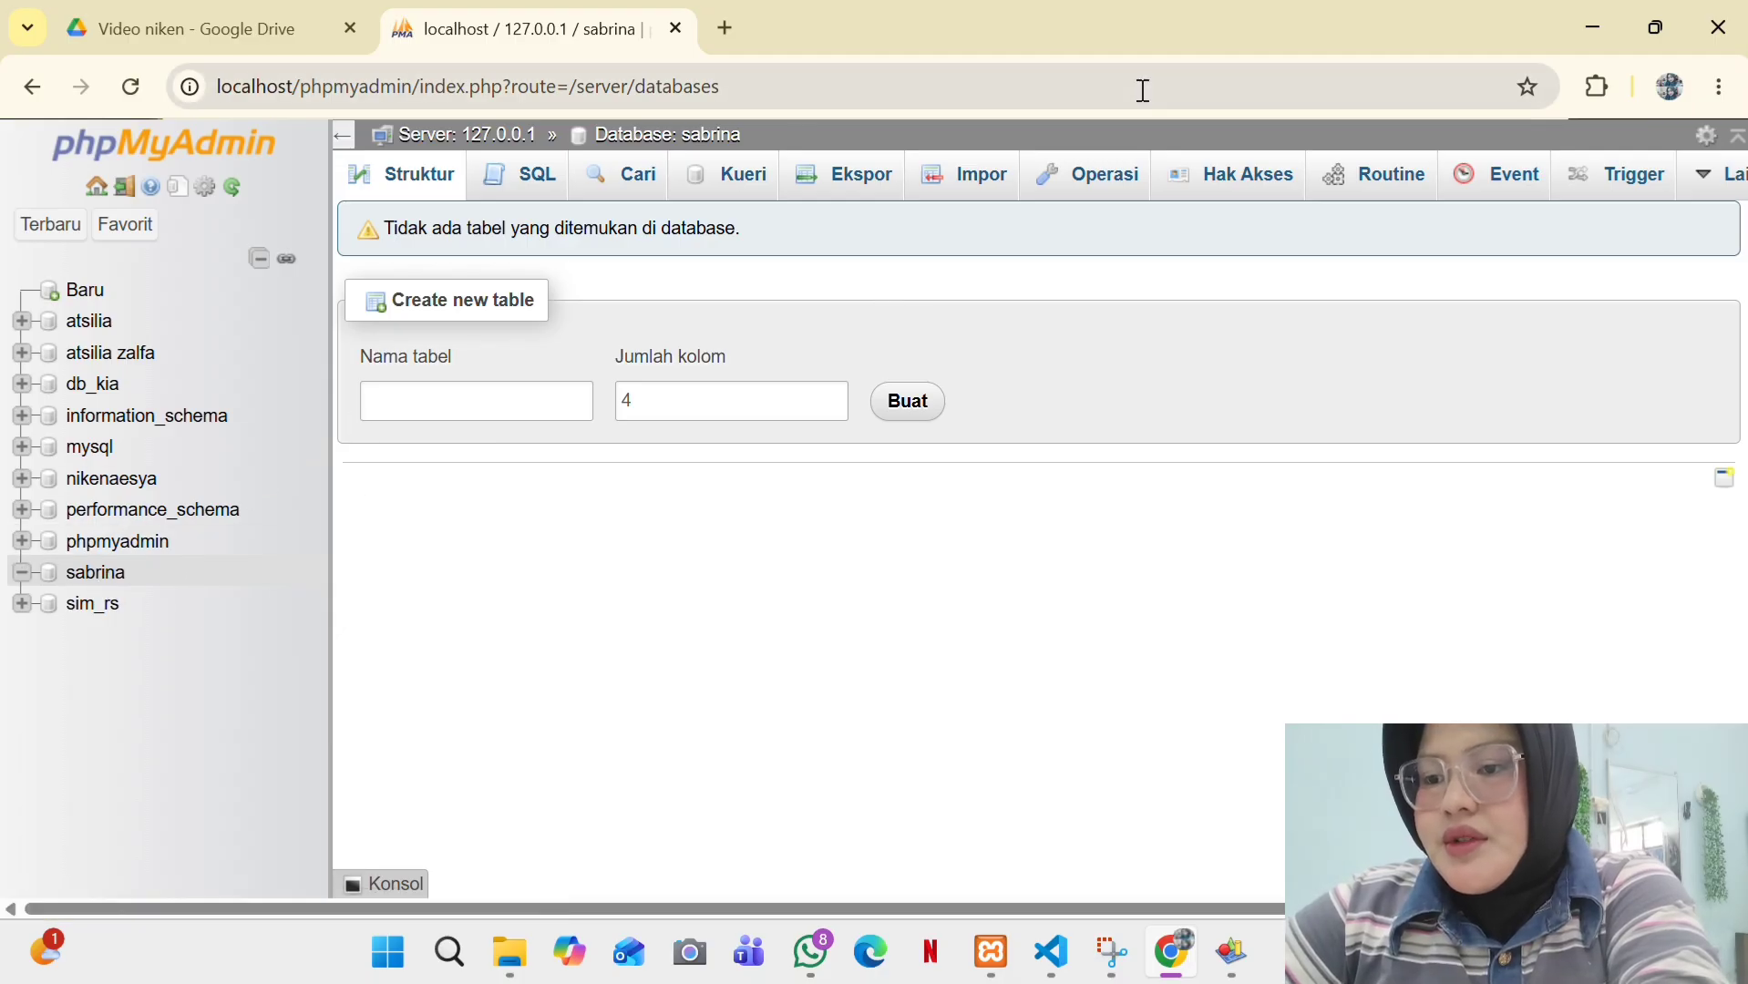
- Import the UTS .sql script from the Desktop into the new database
left_click(973, 182)
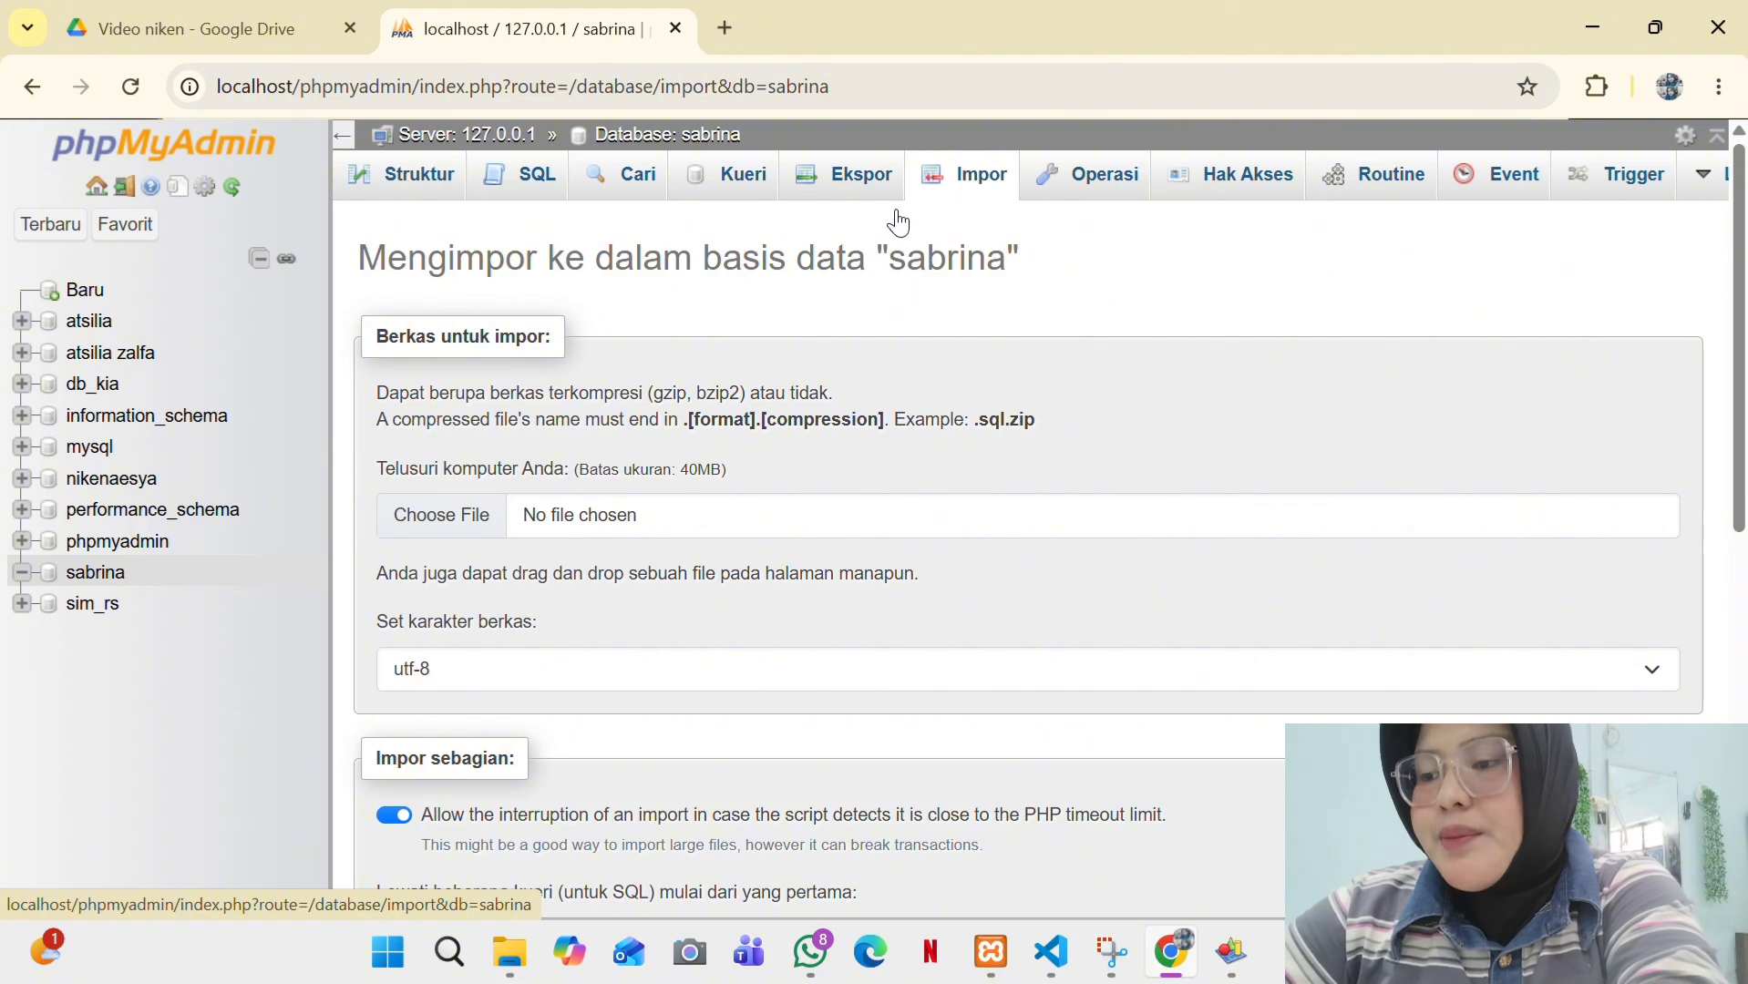
left_click(439, 534)
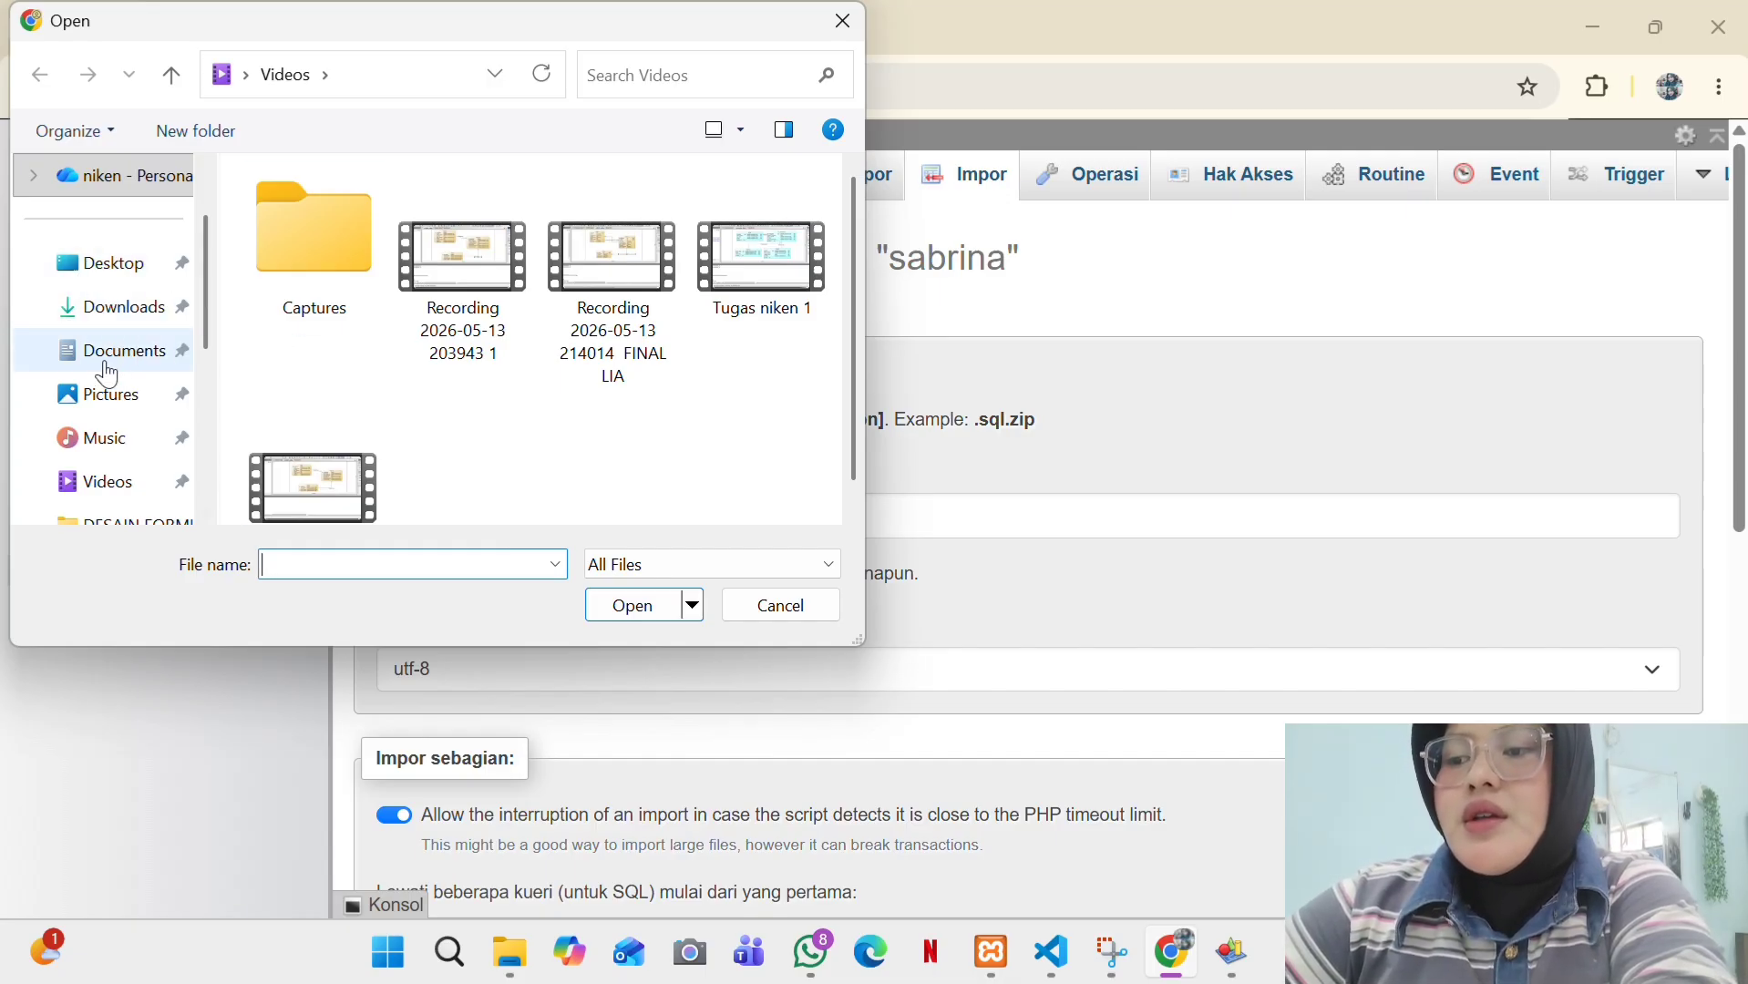
left_click(129, 267)
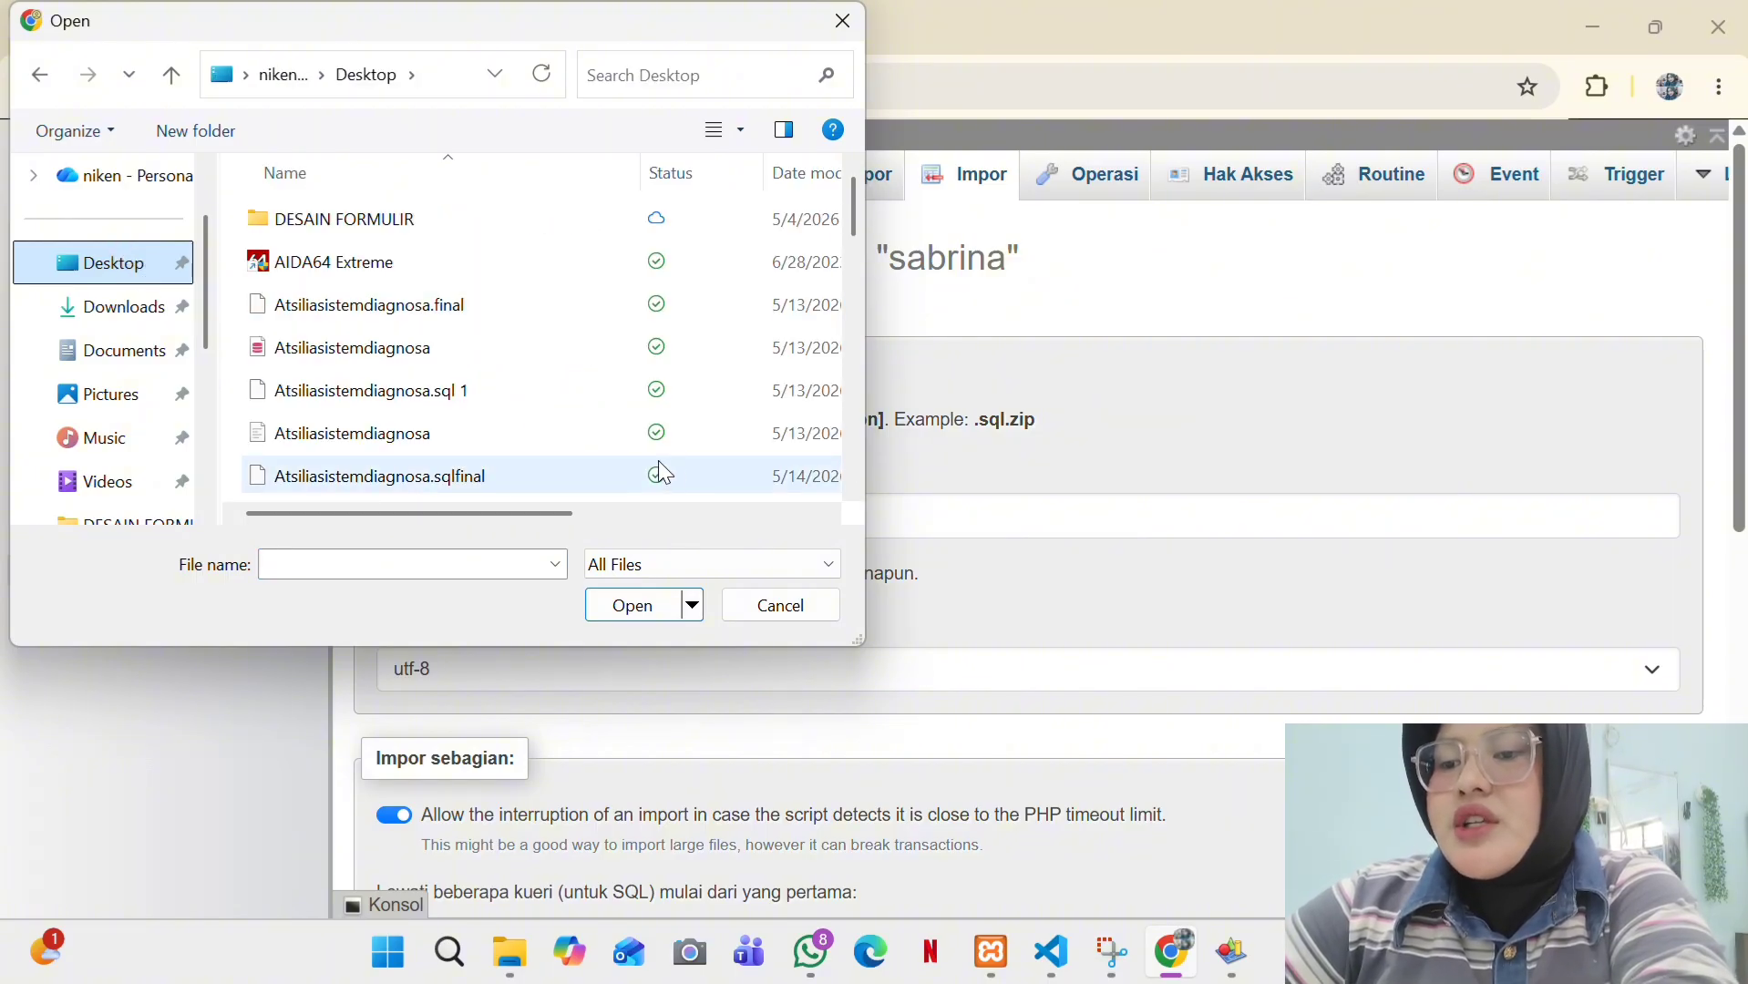
scroll(853, 497, "down", 1)
scroll(853, 497, "down", 7)
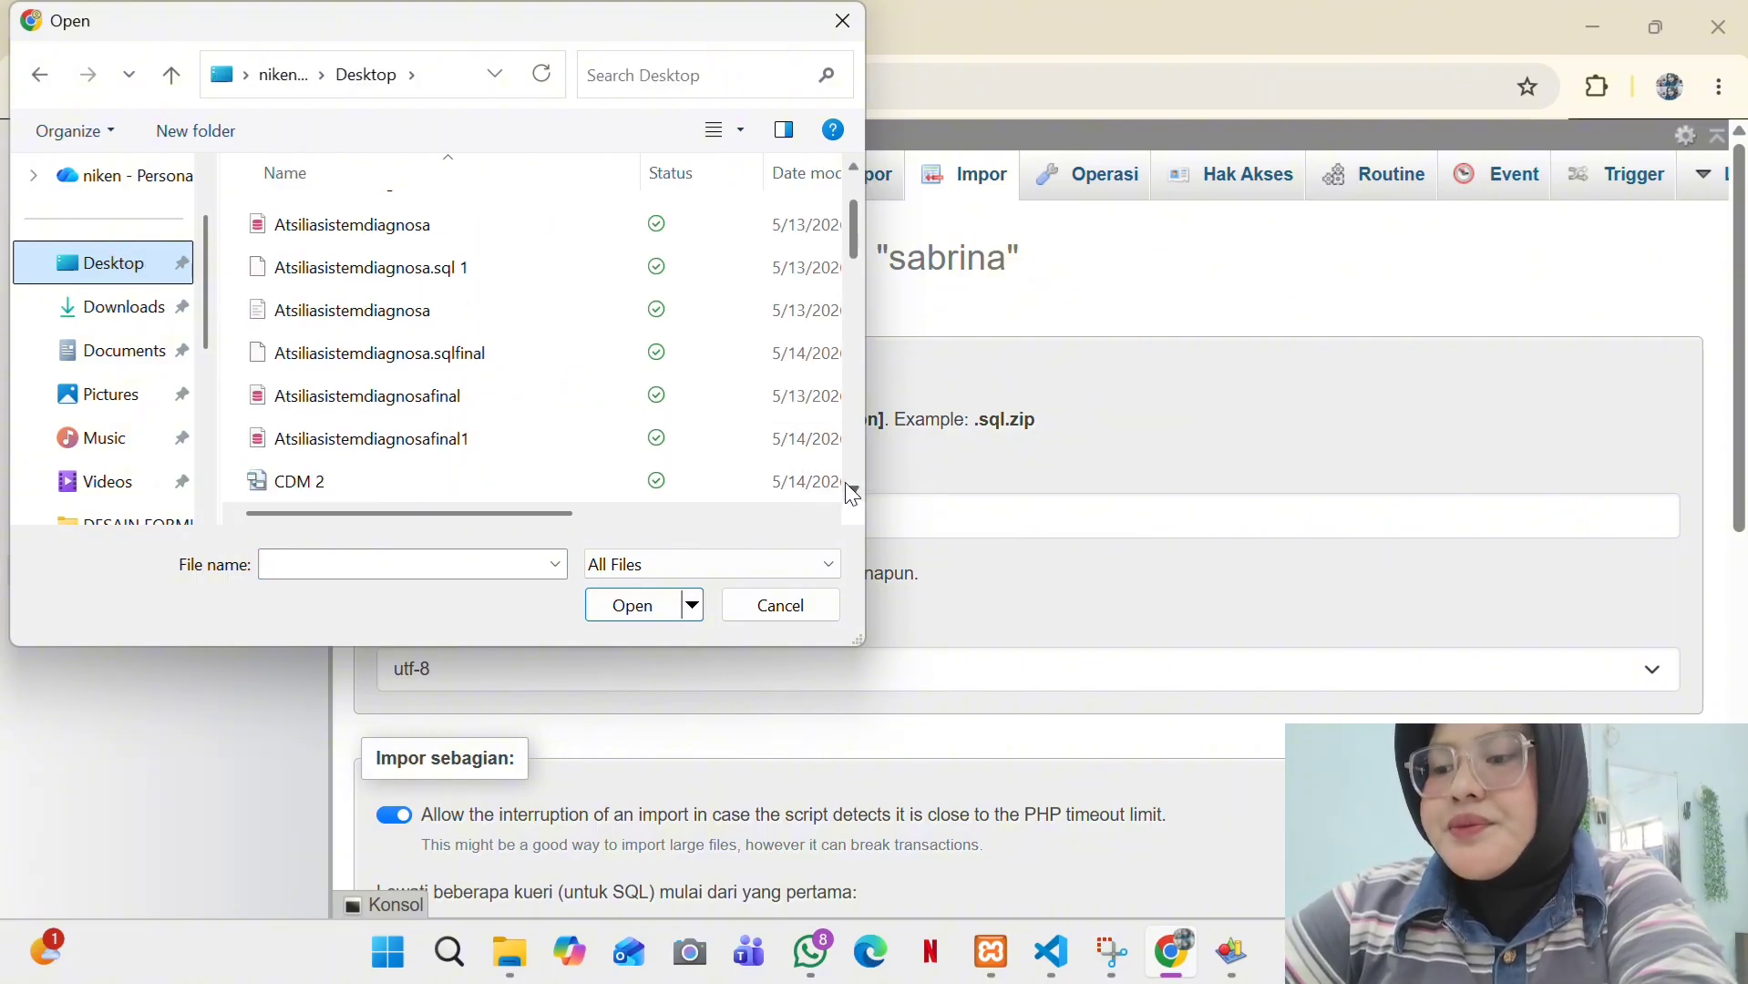
scroll(854, 497, "down", 9)
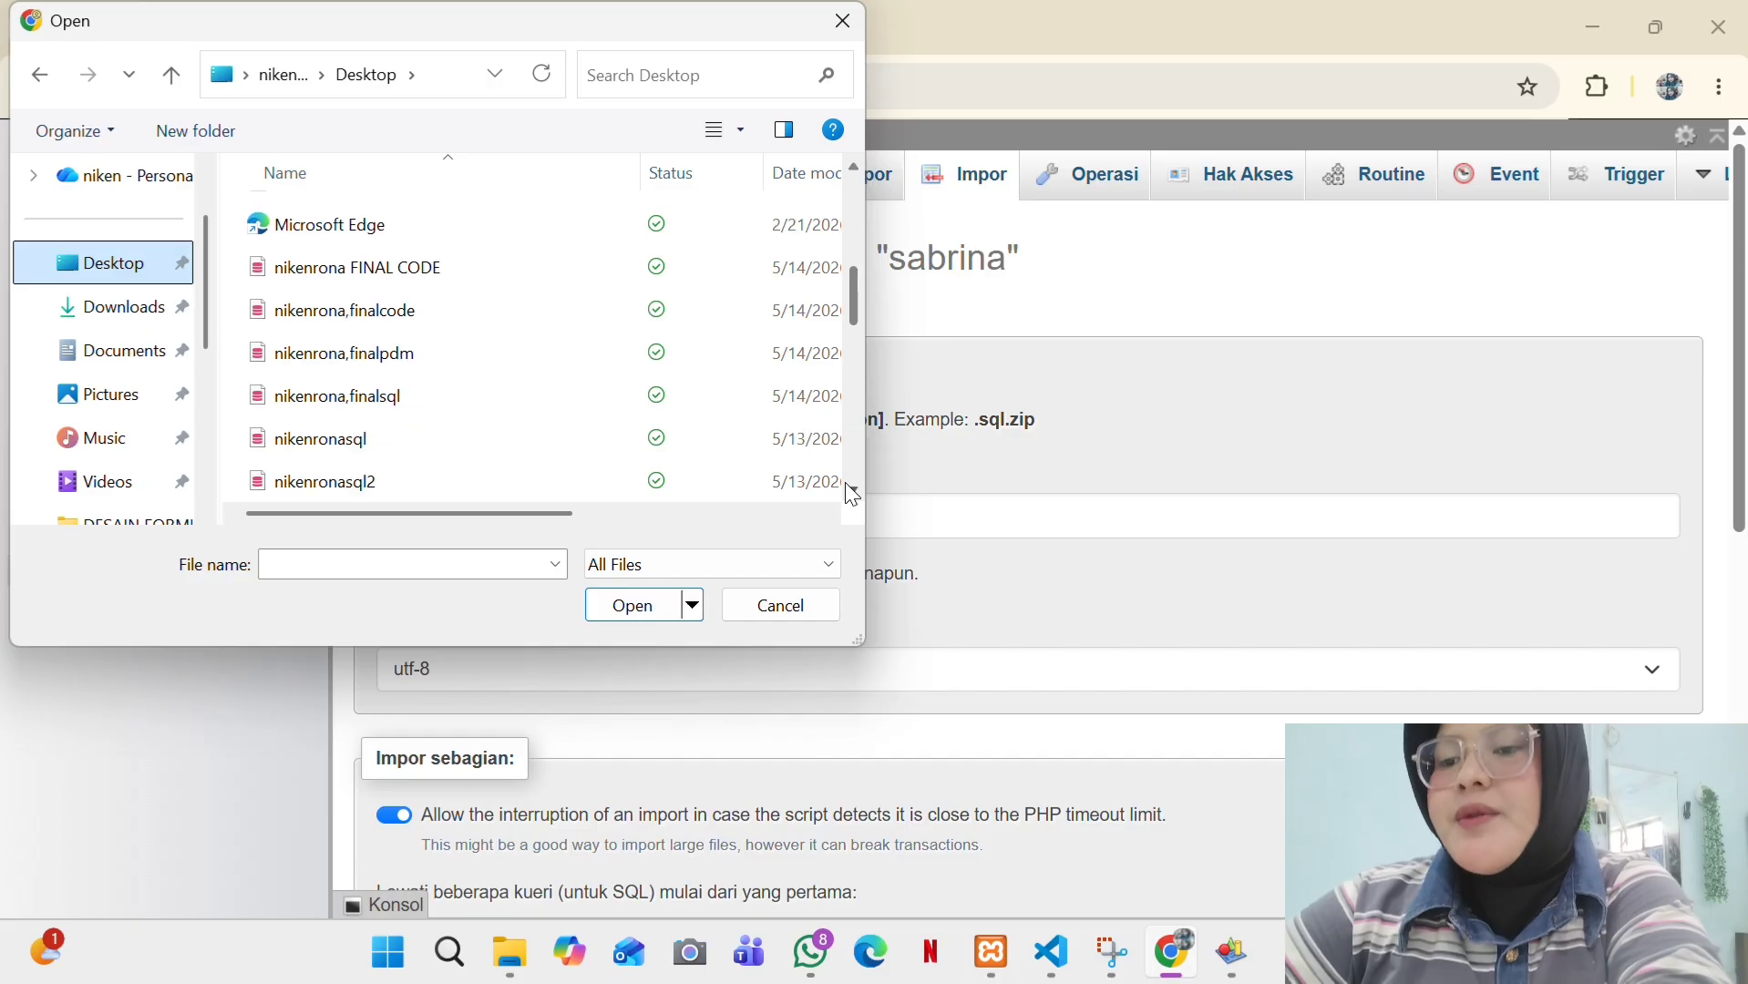
scroll(853, 497, "down", 9)
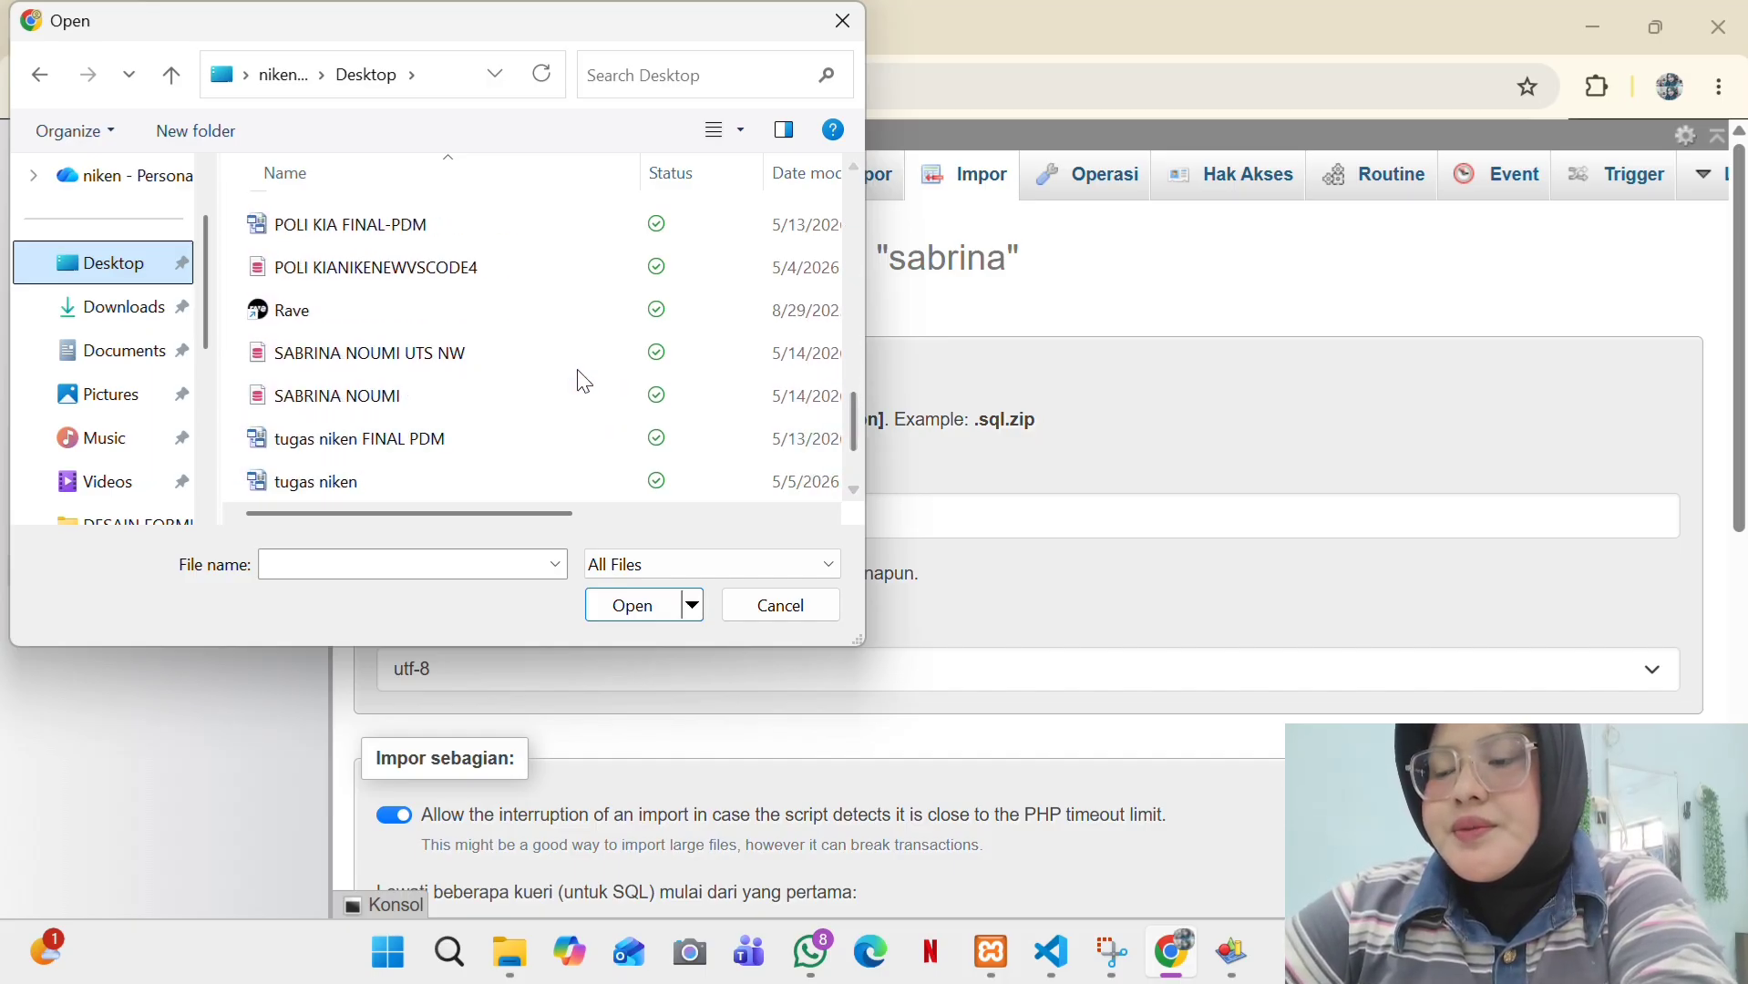
left_click(574, 360)
left_click(645, 600)
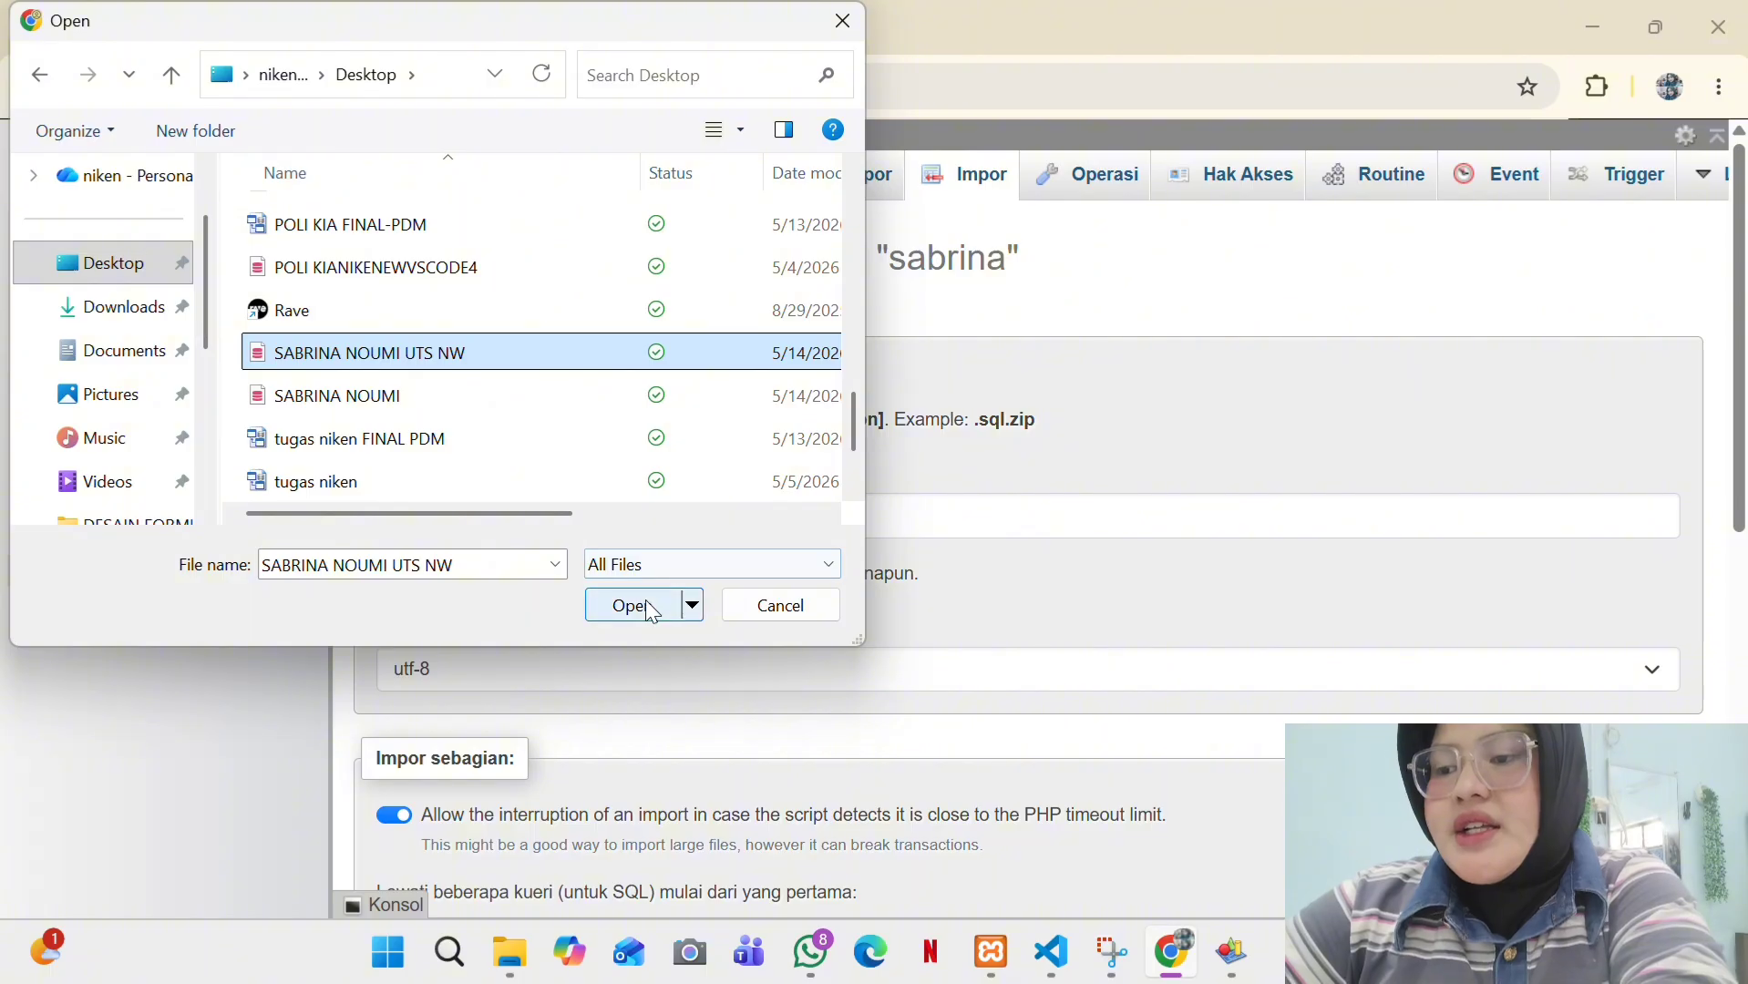
scroll(645, 600, "down", 6)
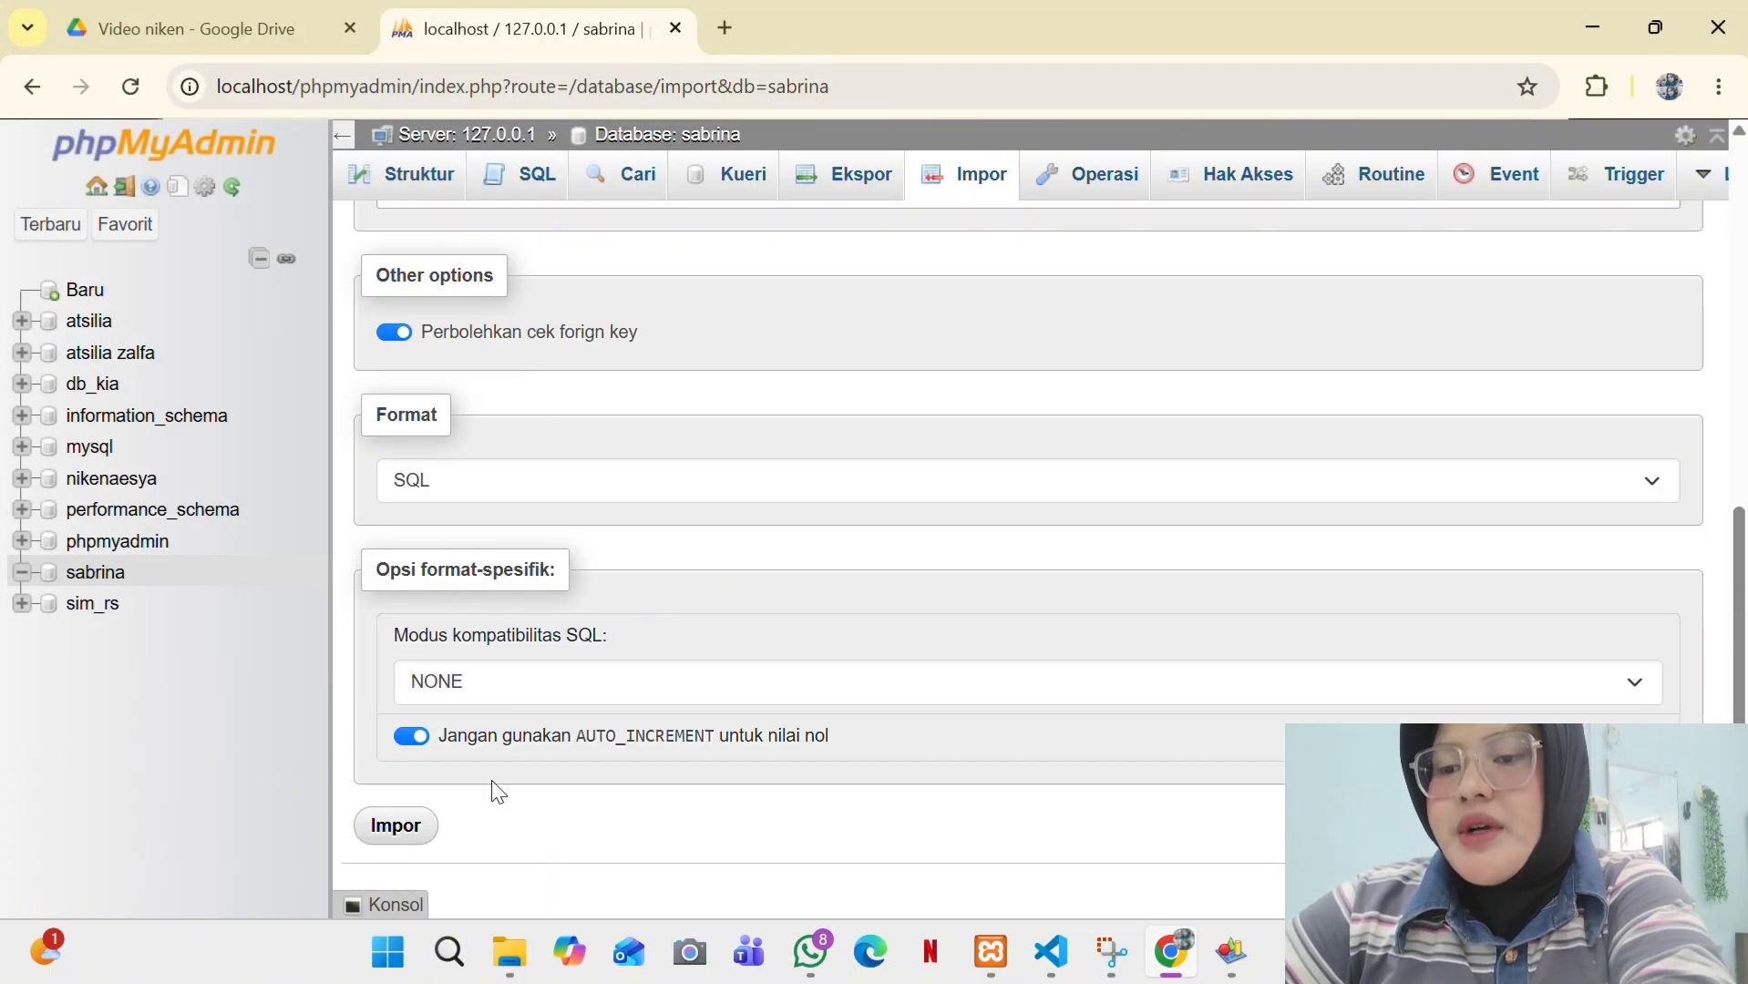
left_click(376, 829)
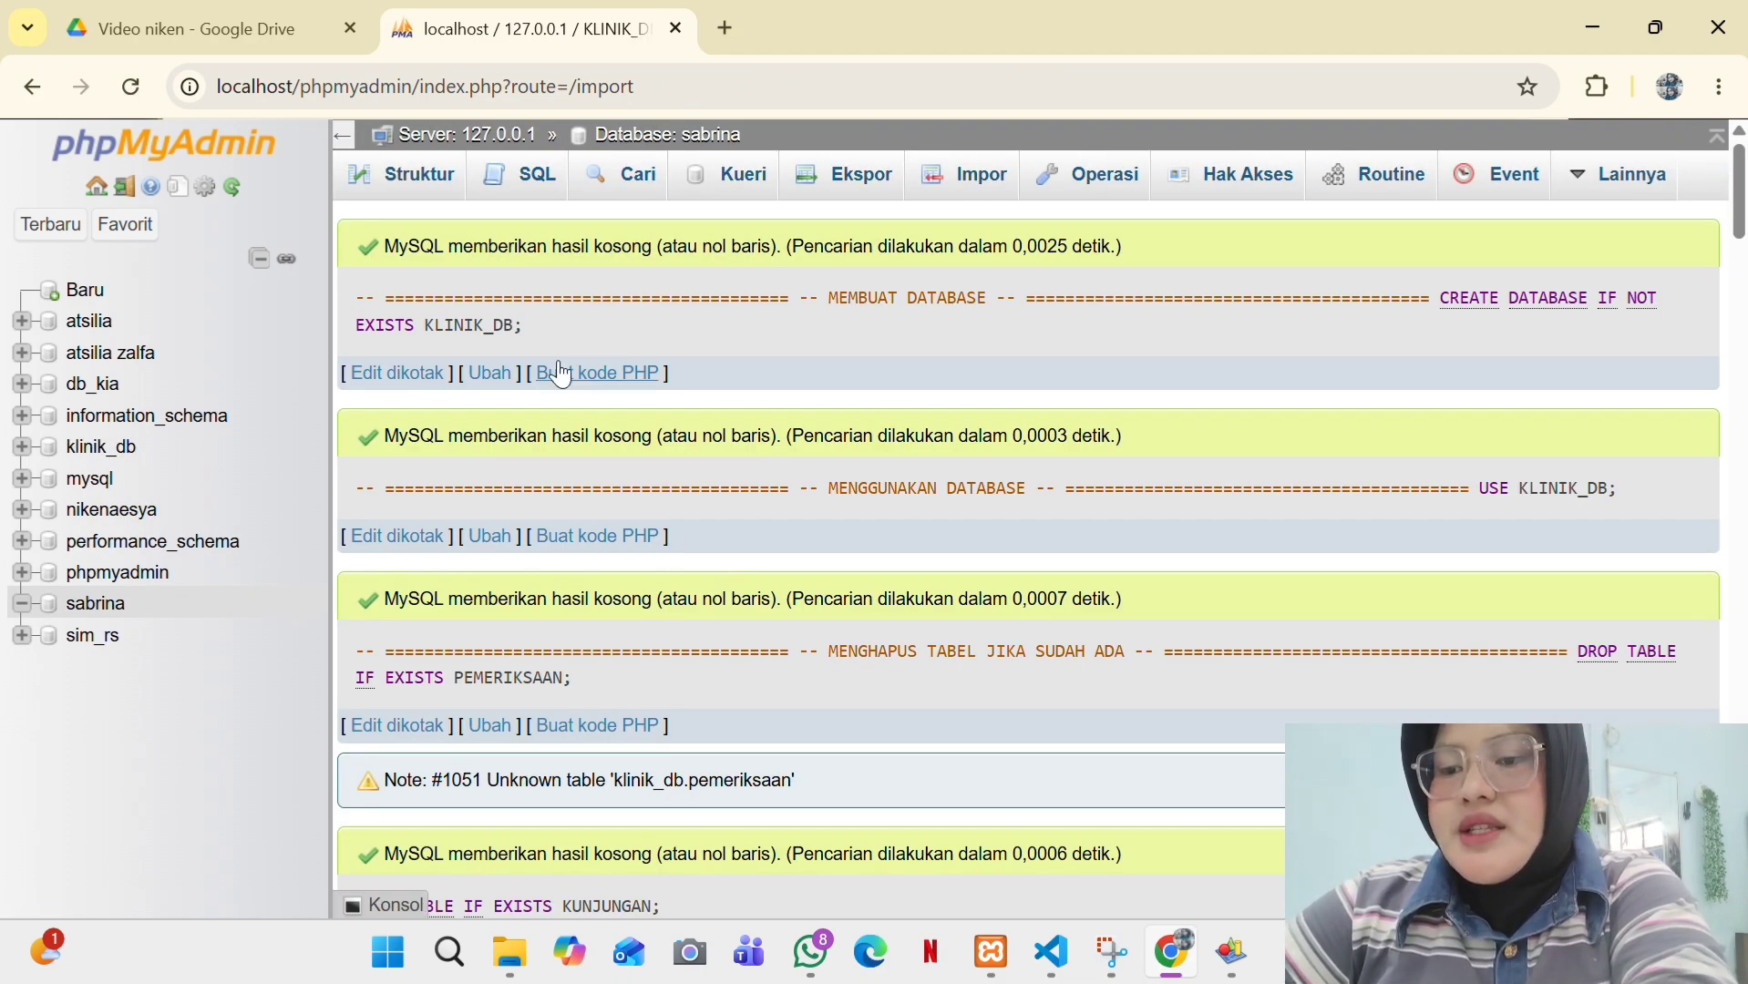
- Scroll through the import results to confirm every CREATE and DROP statement succeeded
scroll(563, 361, "down", 7)
scroll(562, 361, "up", 8)
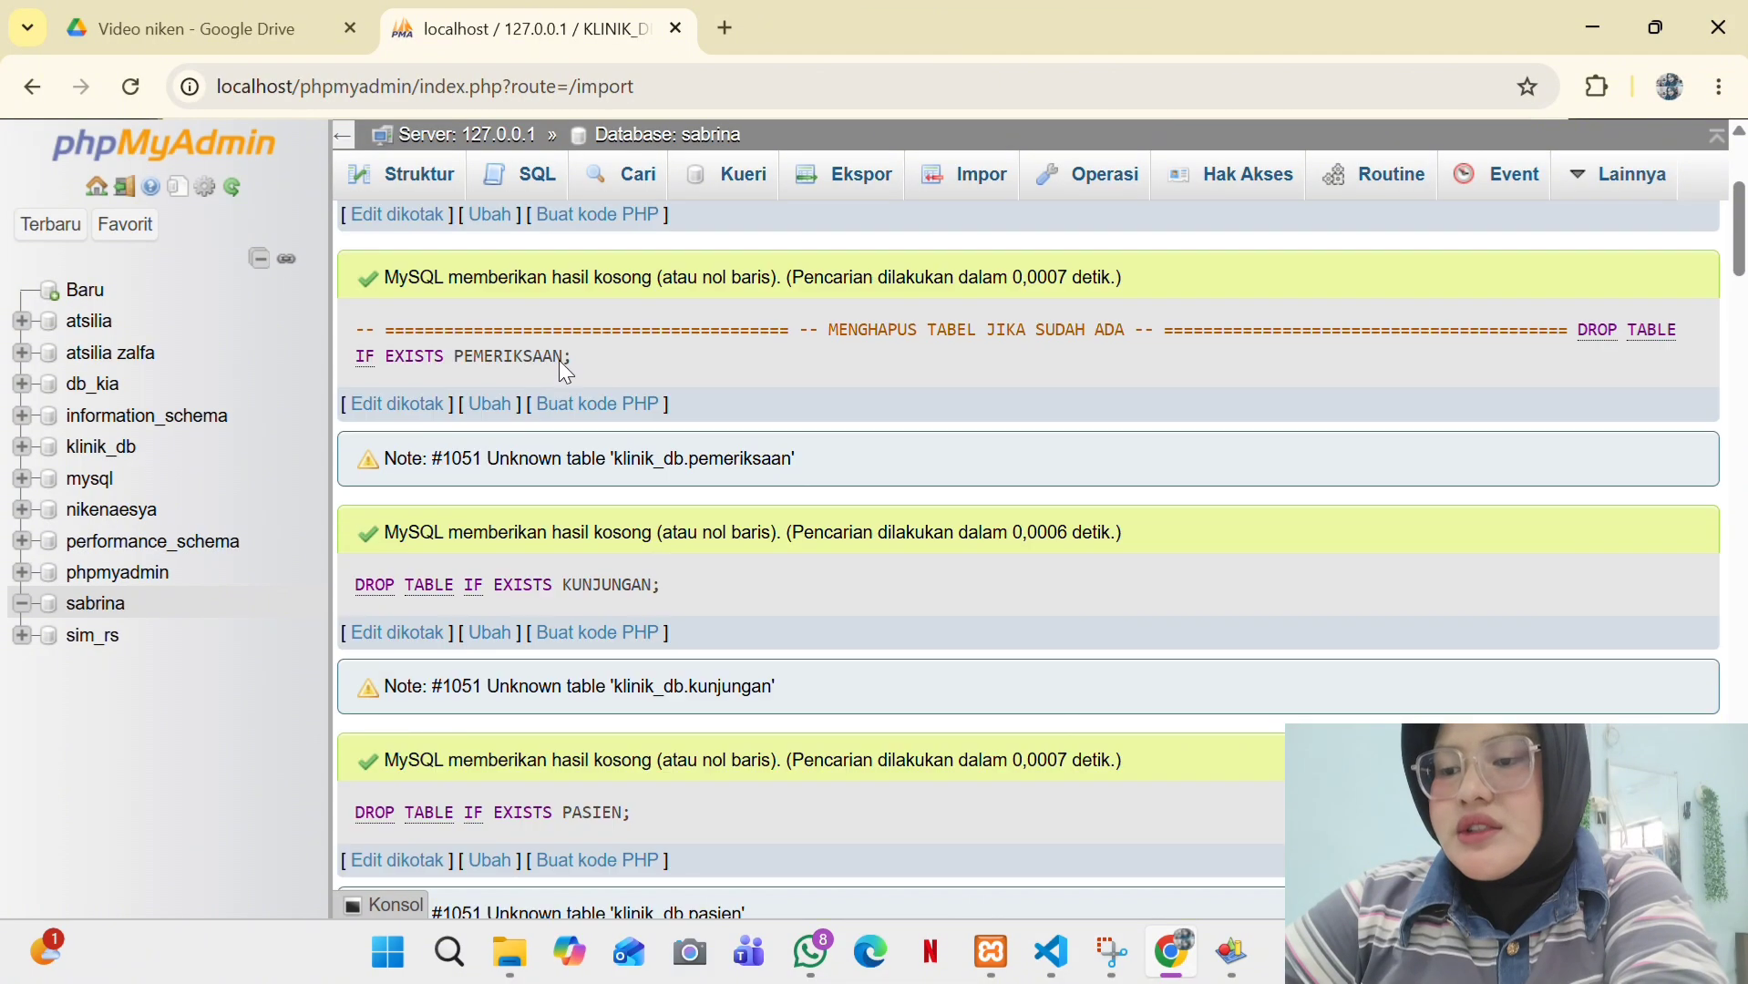
scroll(563, 361, "down", 9)
scroll(563, 369, "down", 18)
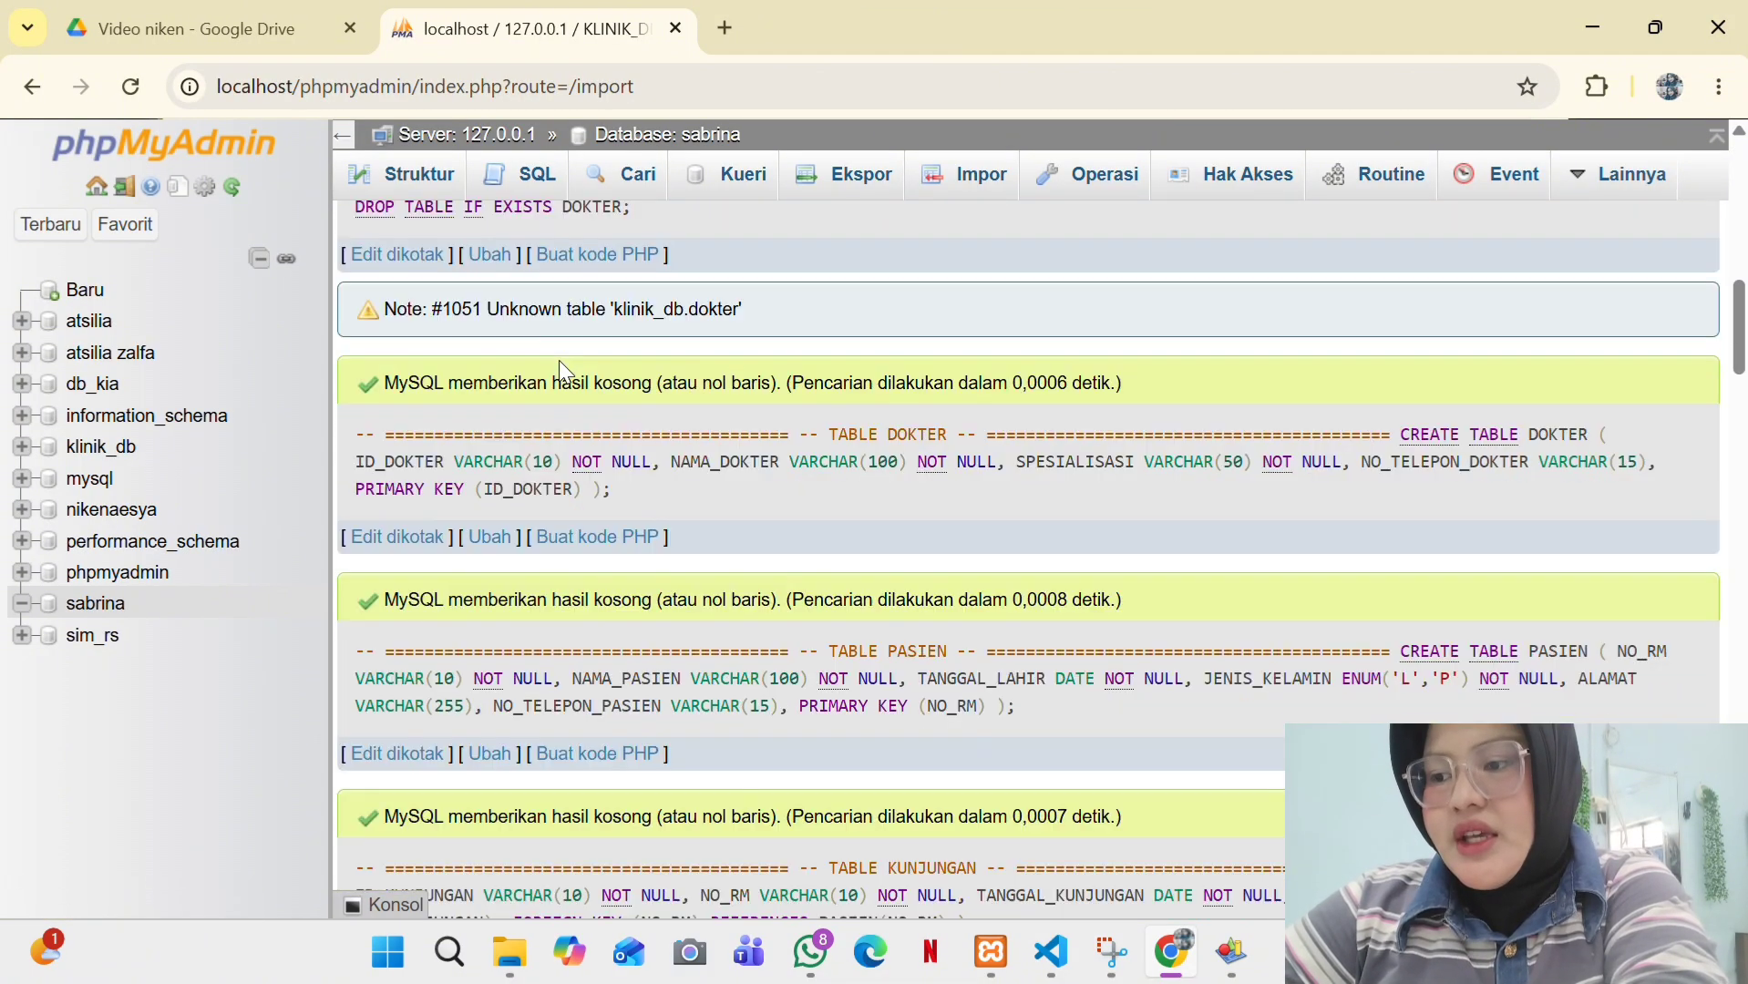
scroll(563, 369, "up", 4)
scroll(560, 363, "up", 20)
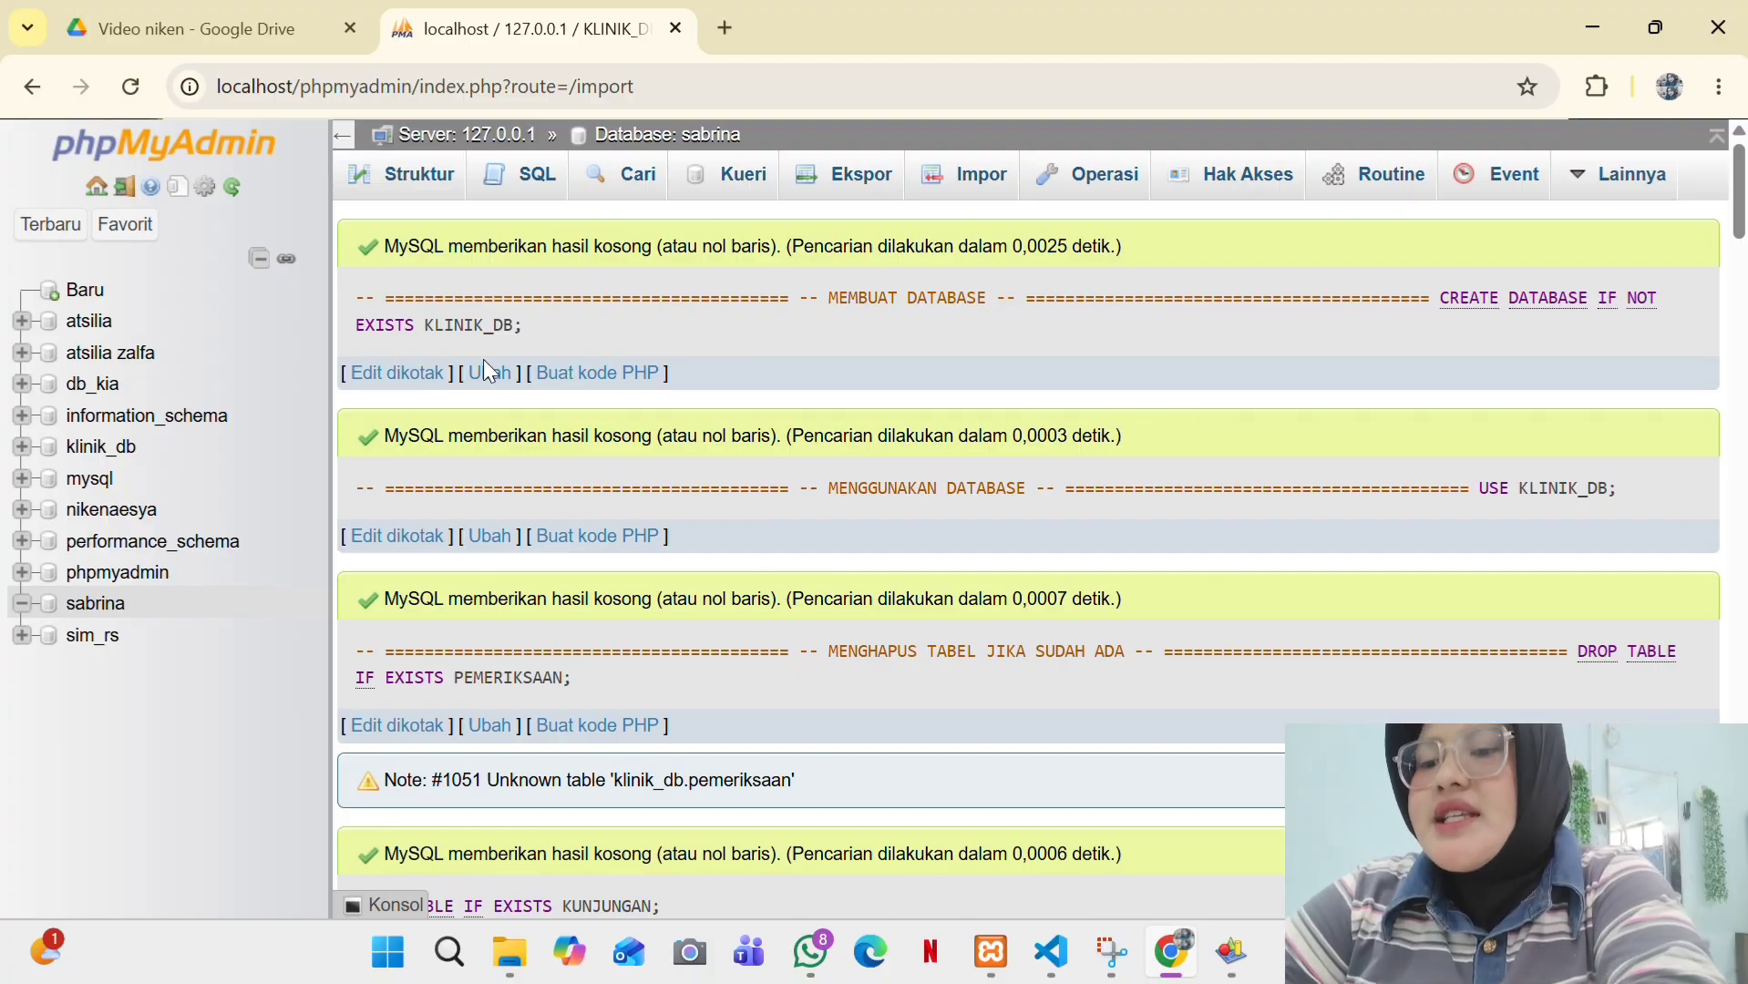
- Open klinik_db from the sidebar to see its four empty tables
left_click(101, 607)
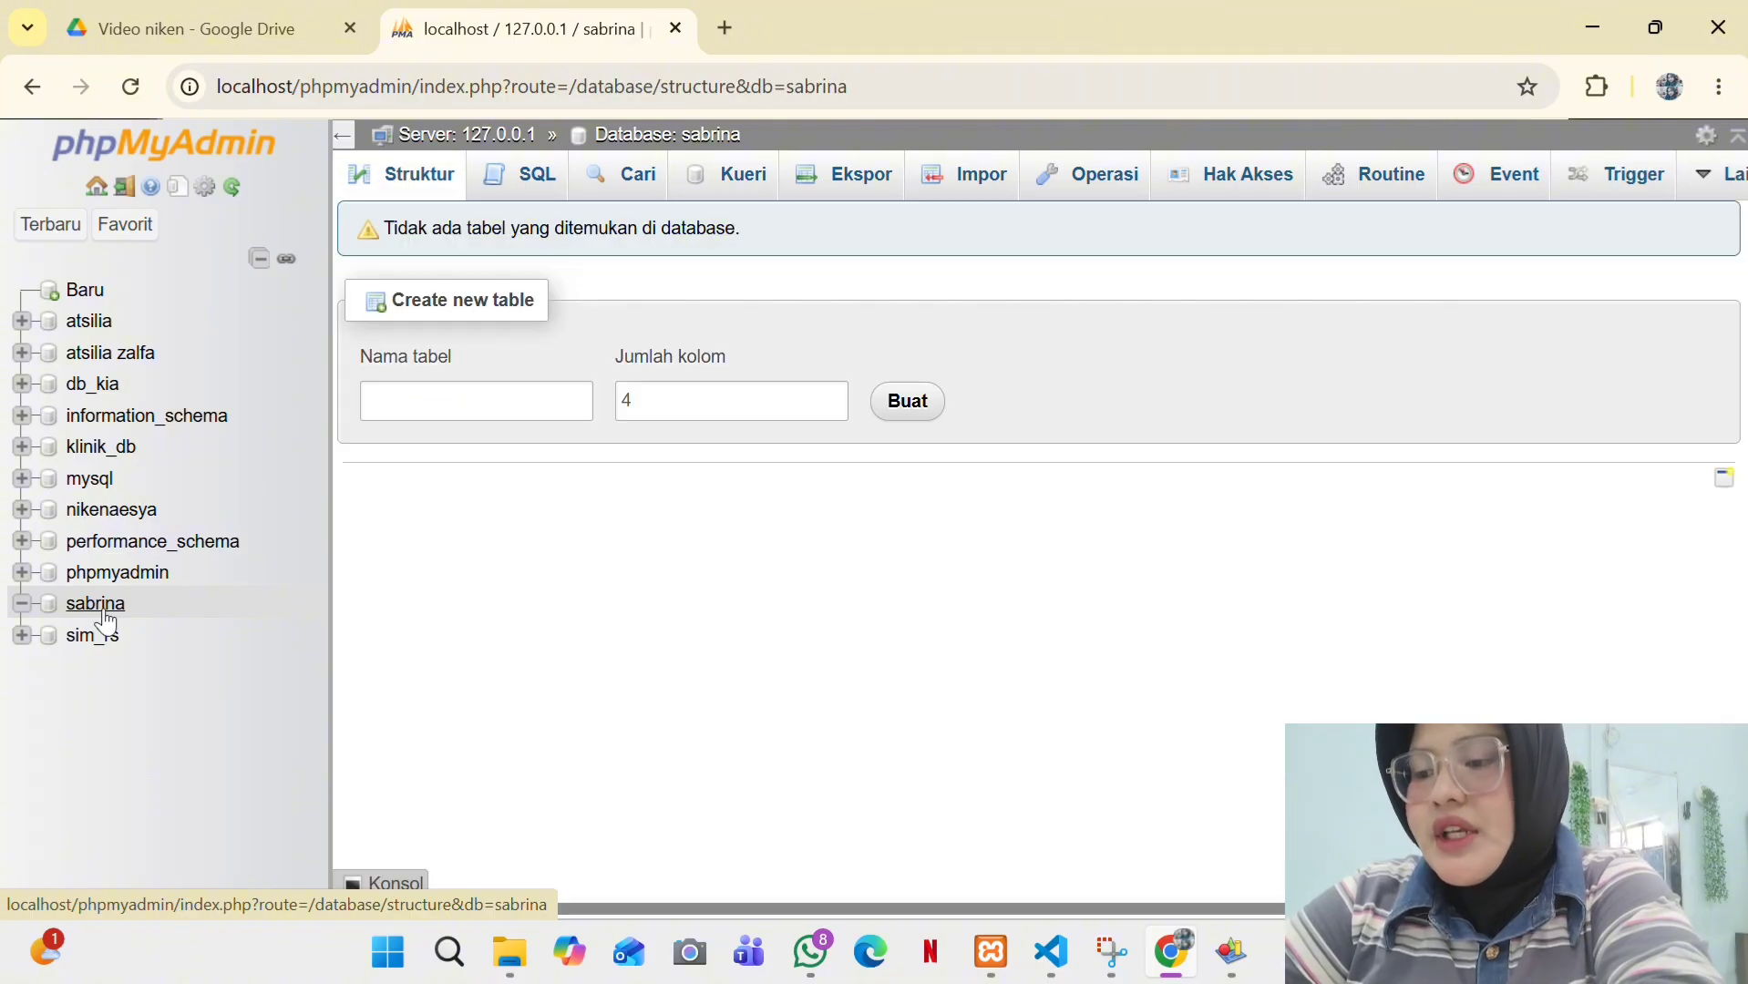
left_click(73, 609)
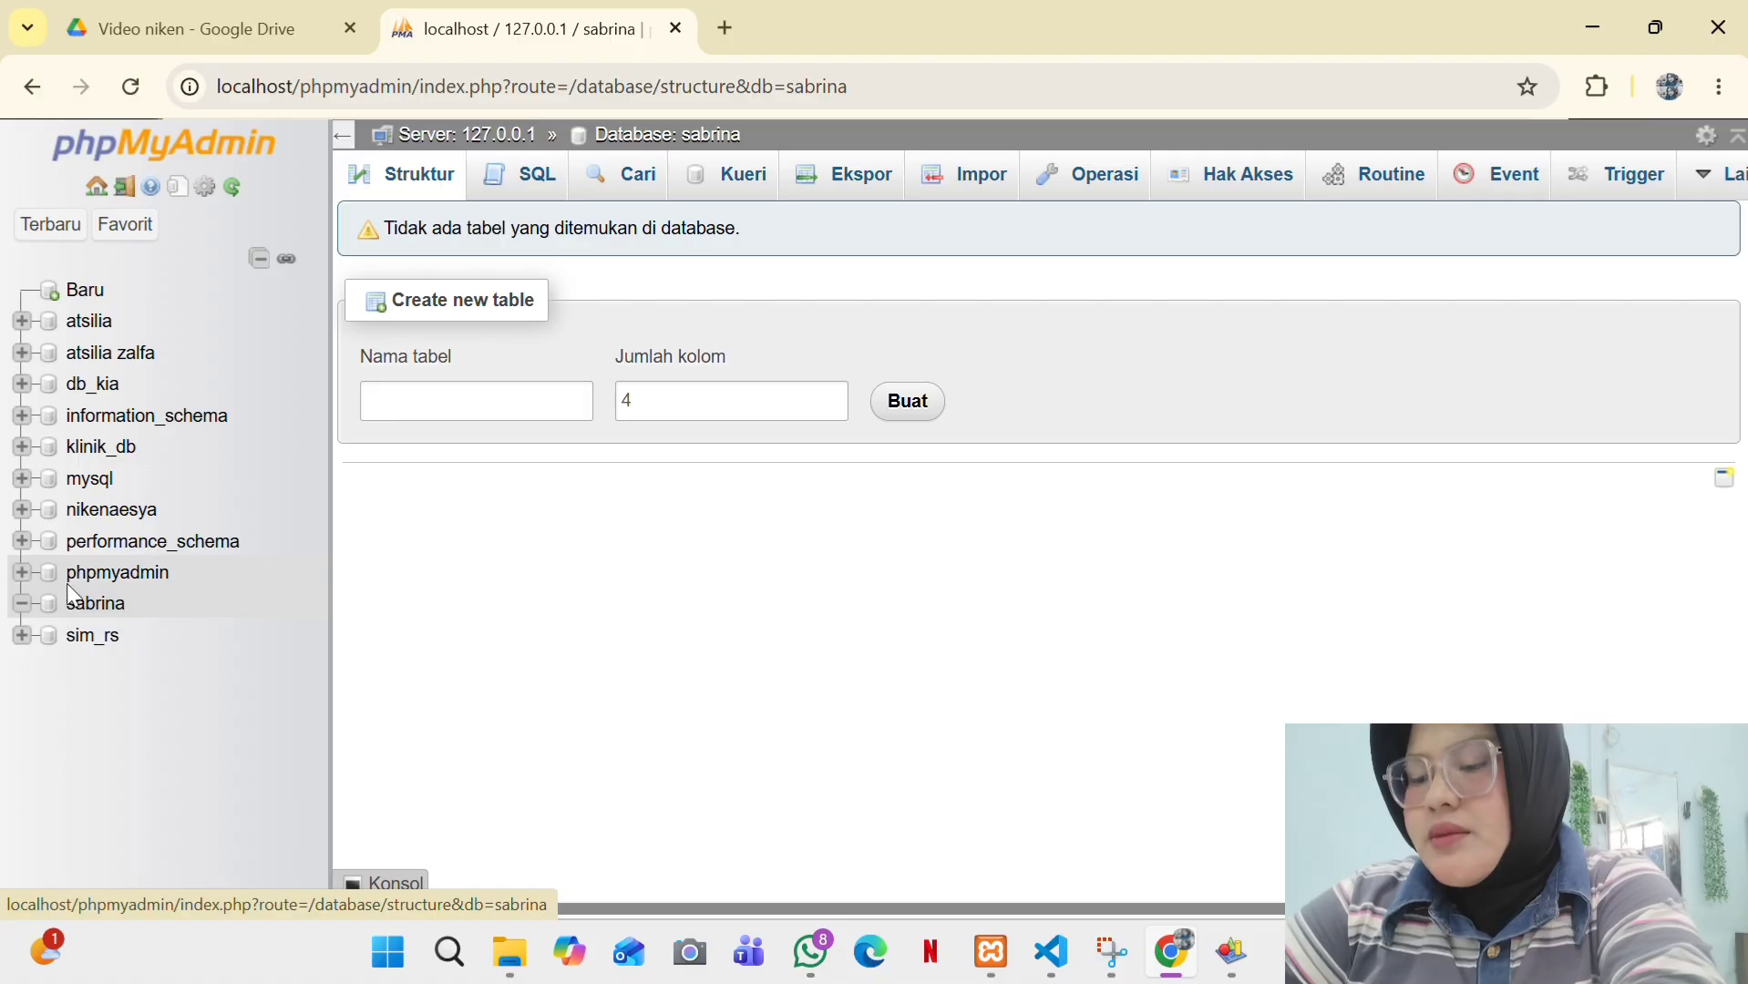
left_click(121, 452)
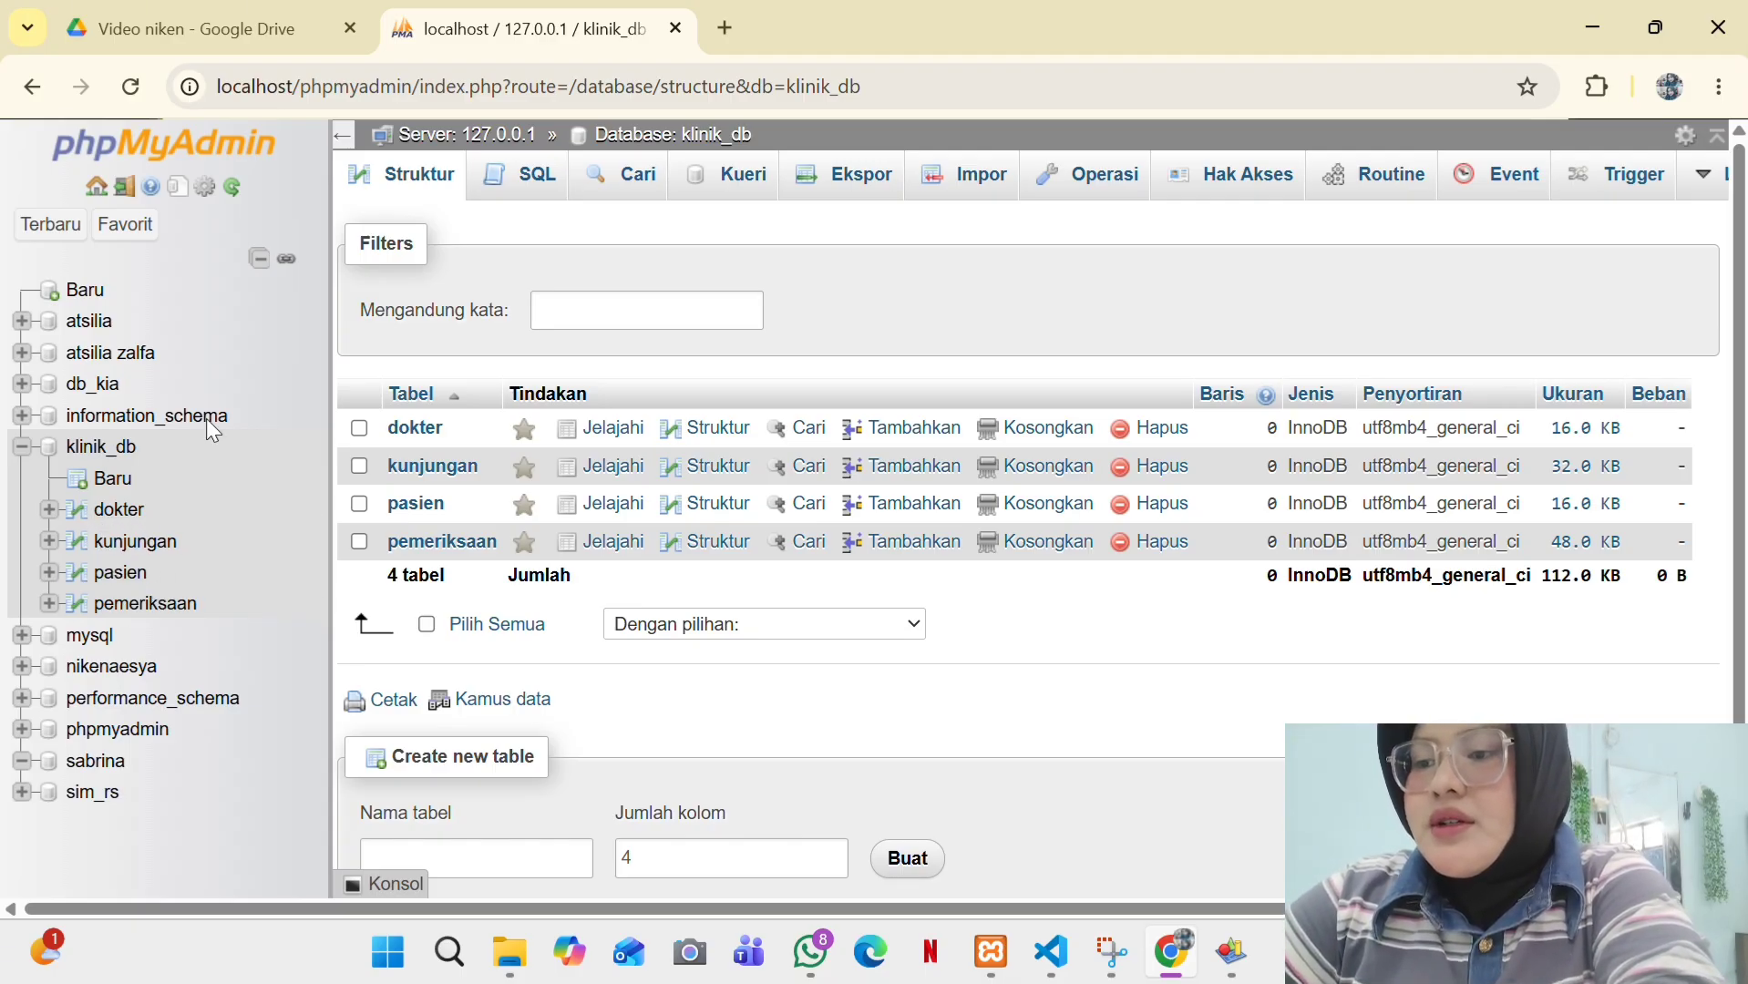
- Start a new pasien row with NO_RM 12 and the patient's name
left_click(128, 576)
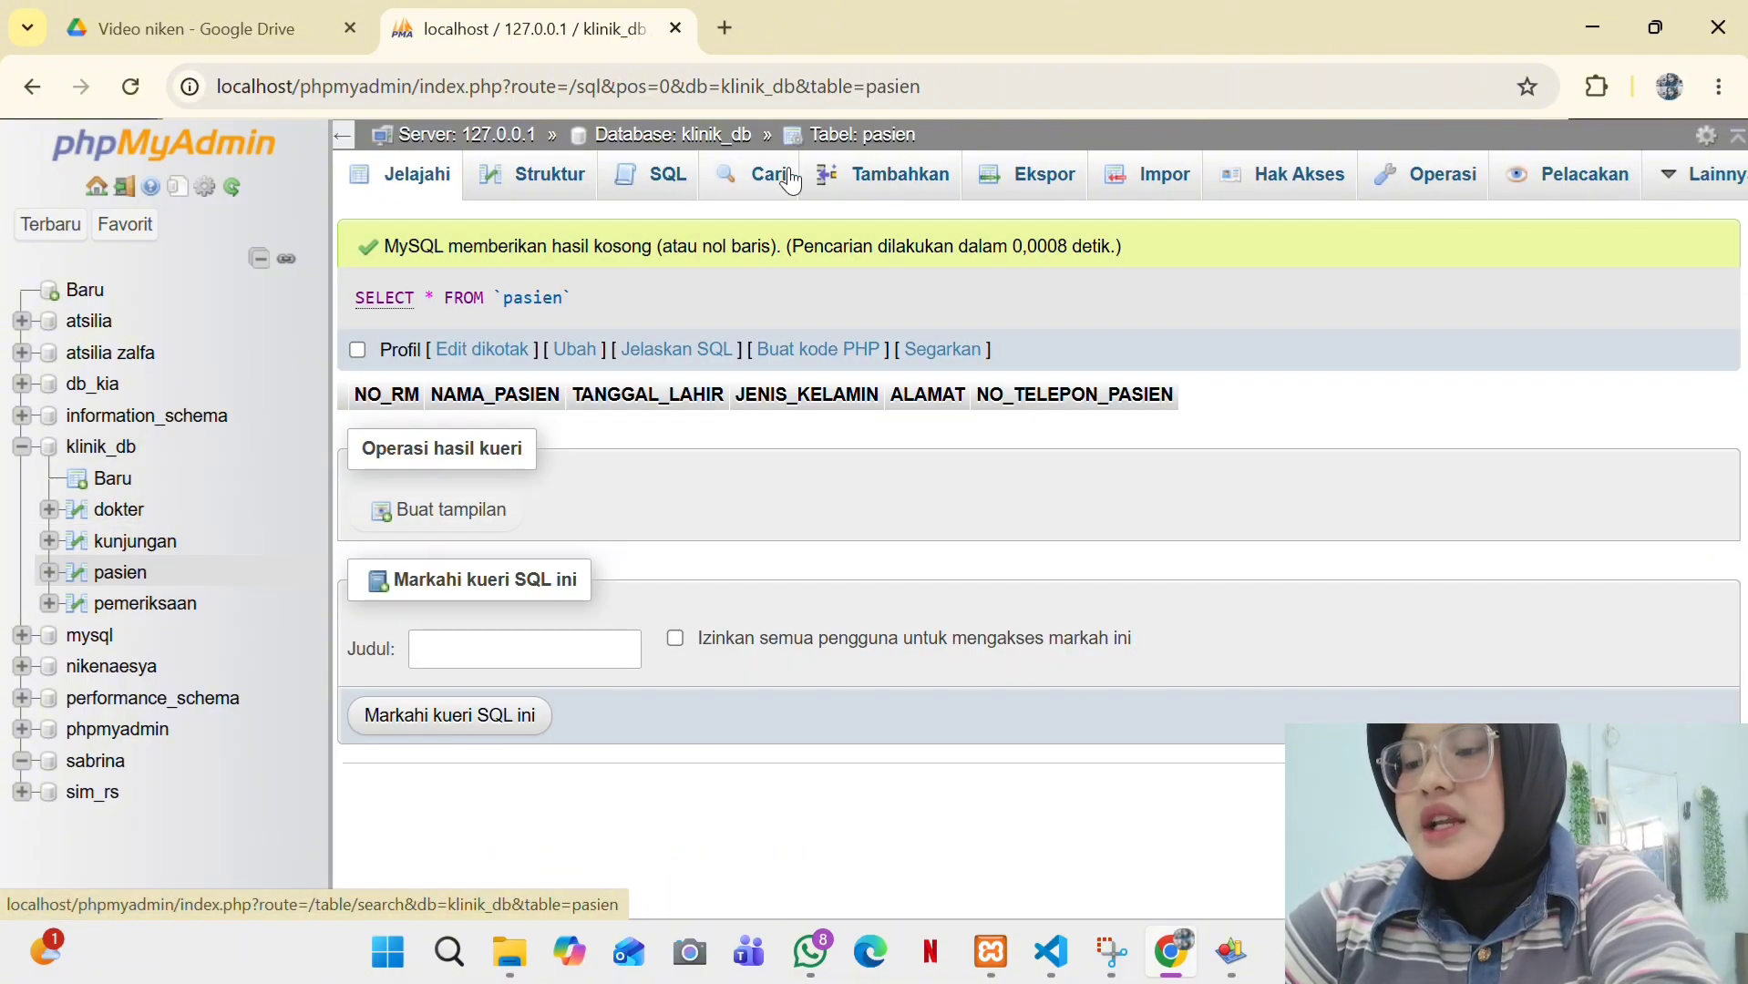
left_click(858, 179)
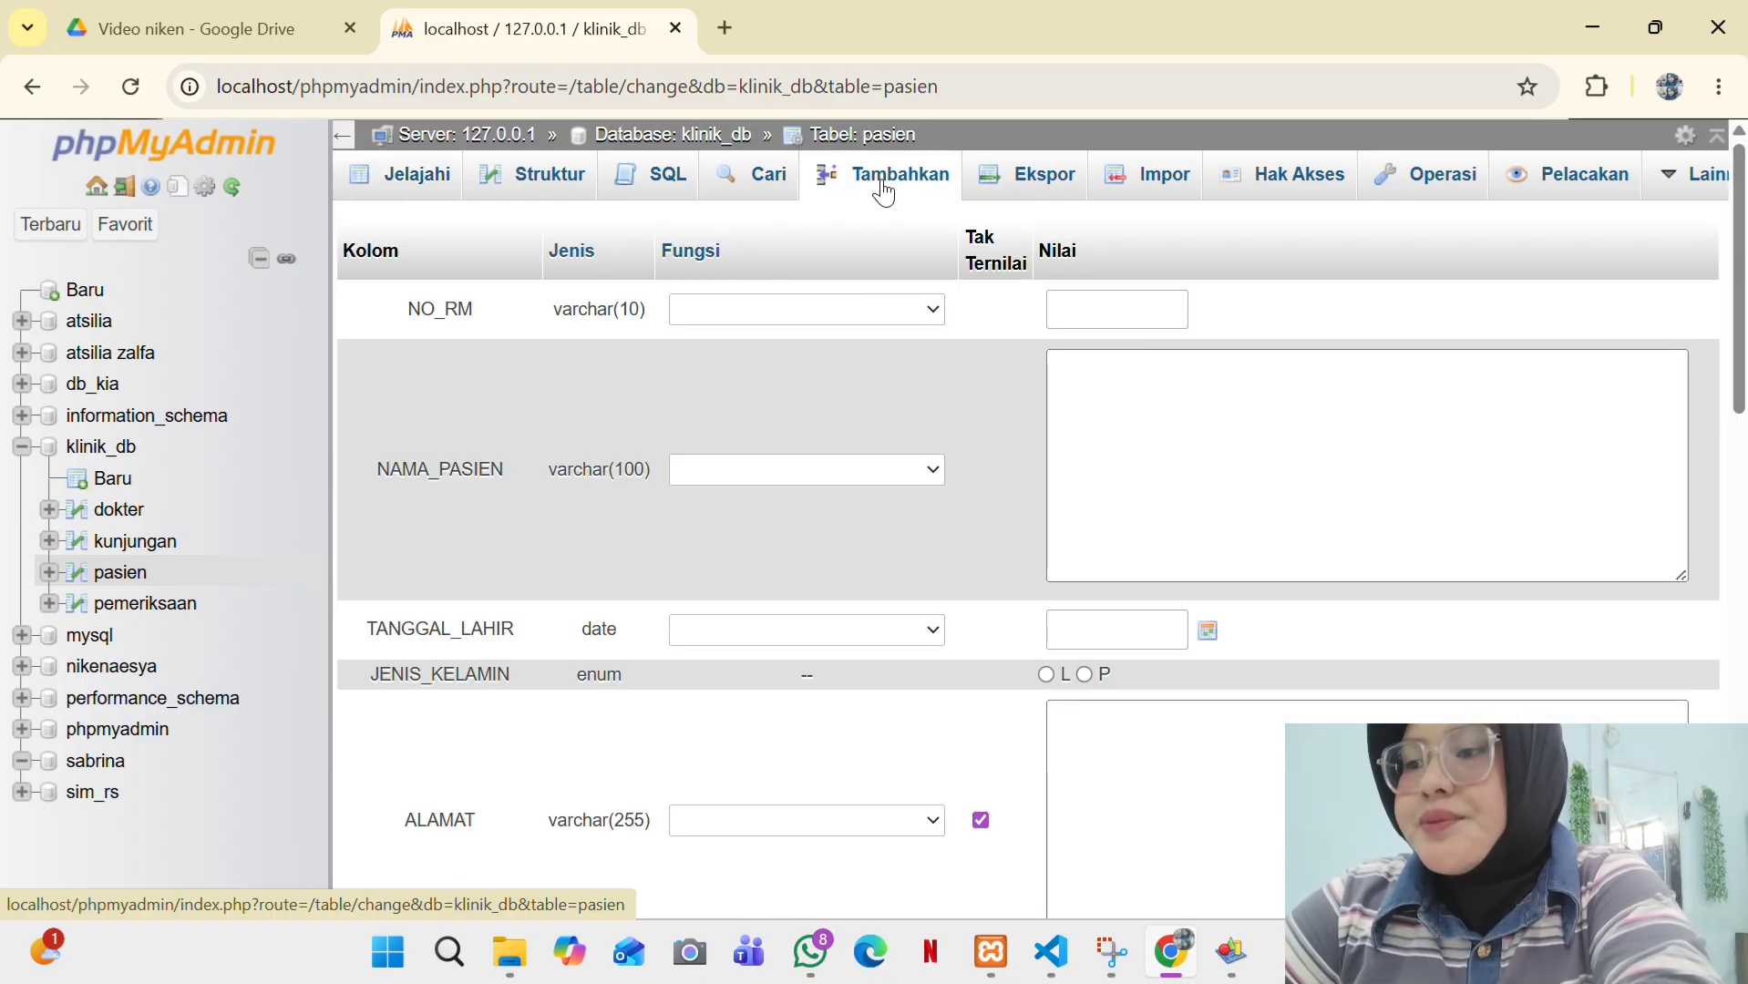
left_click(1074, 296)
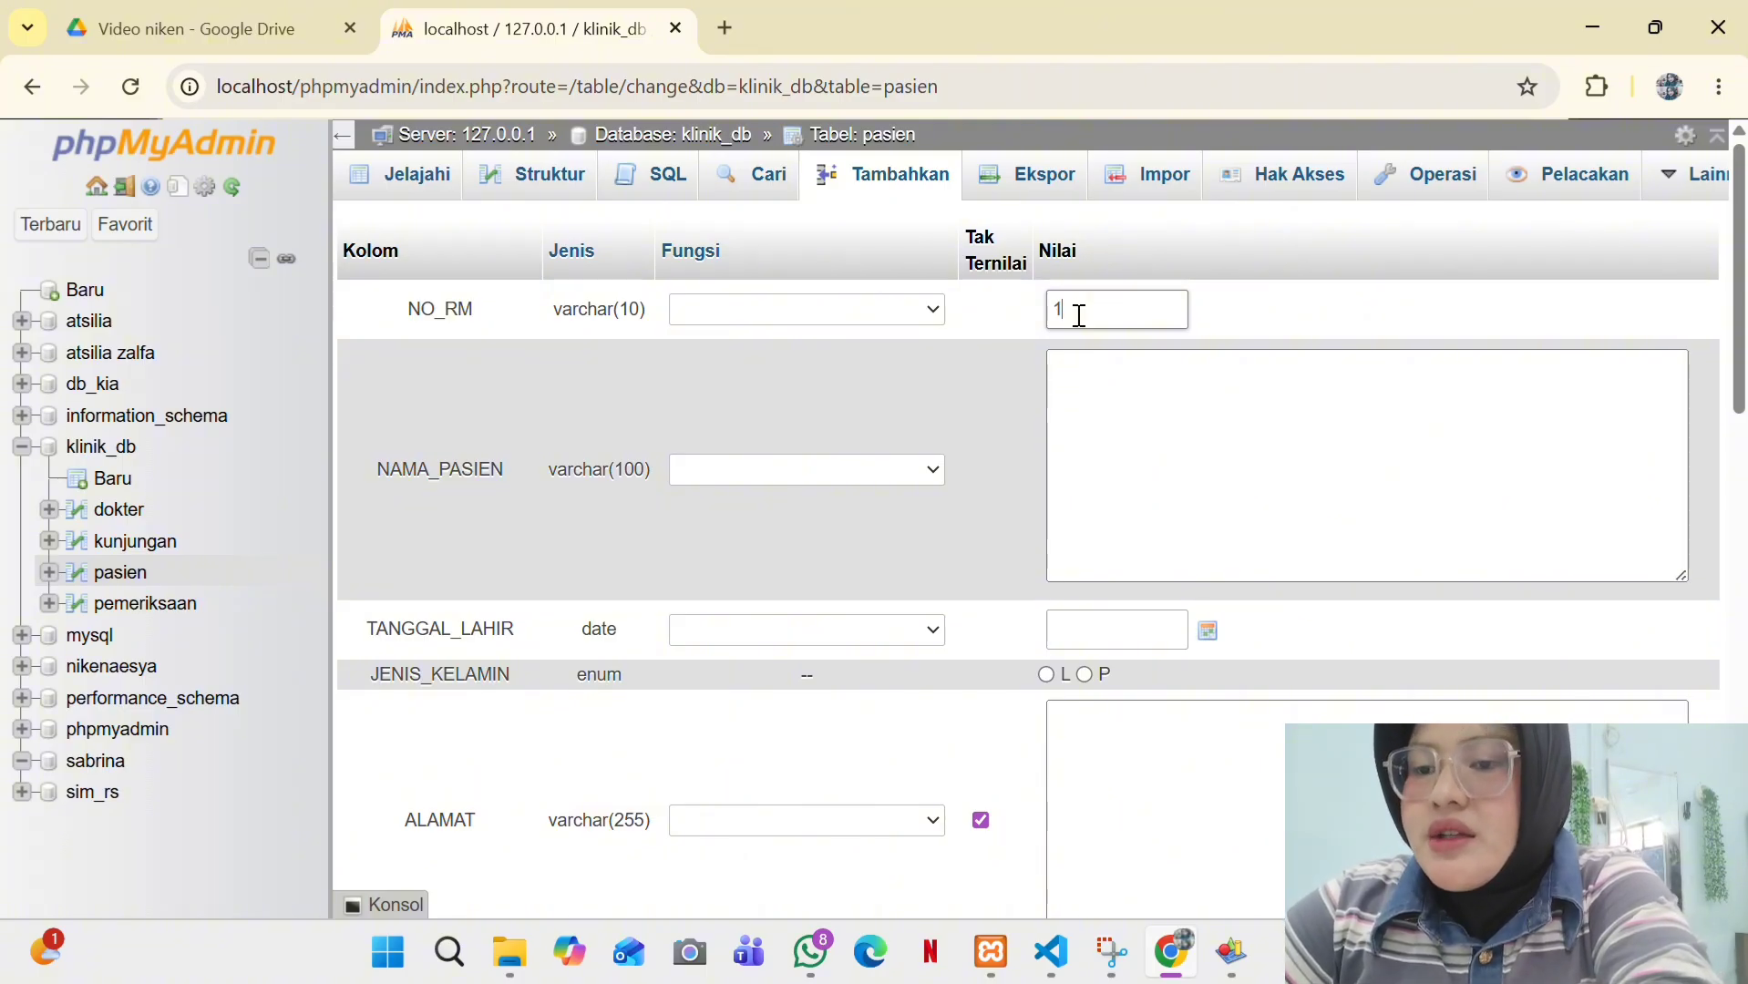
left_click(1085, 368)
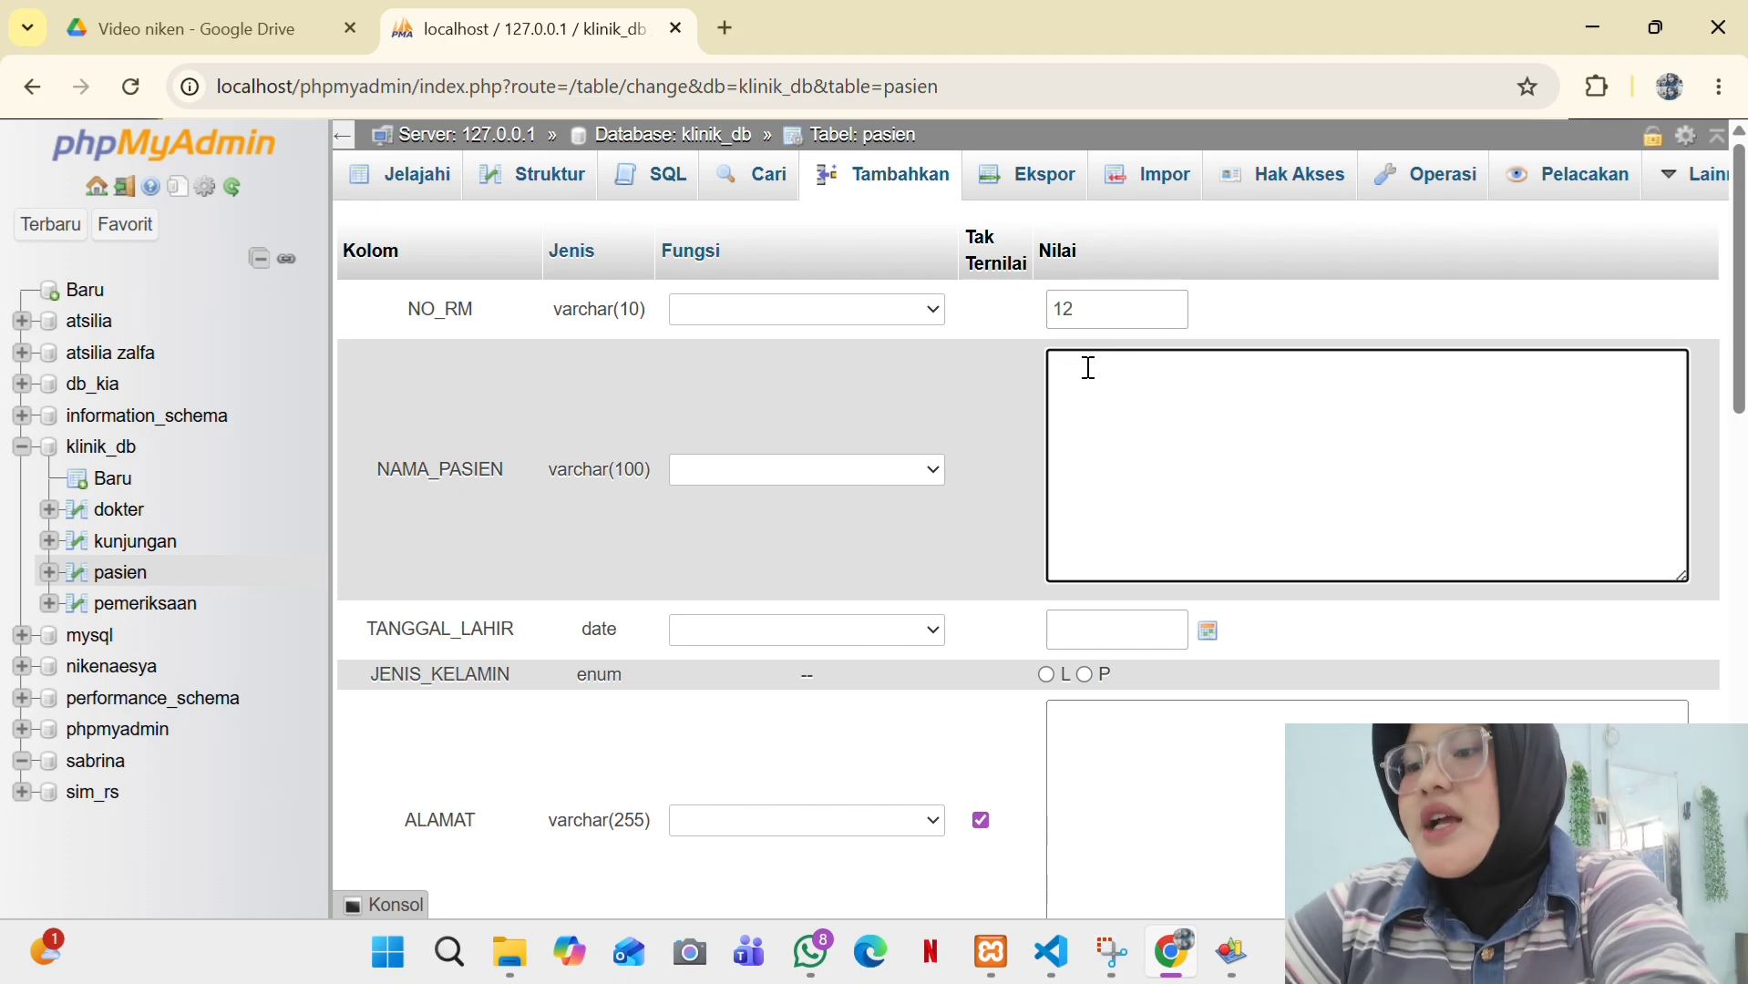
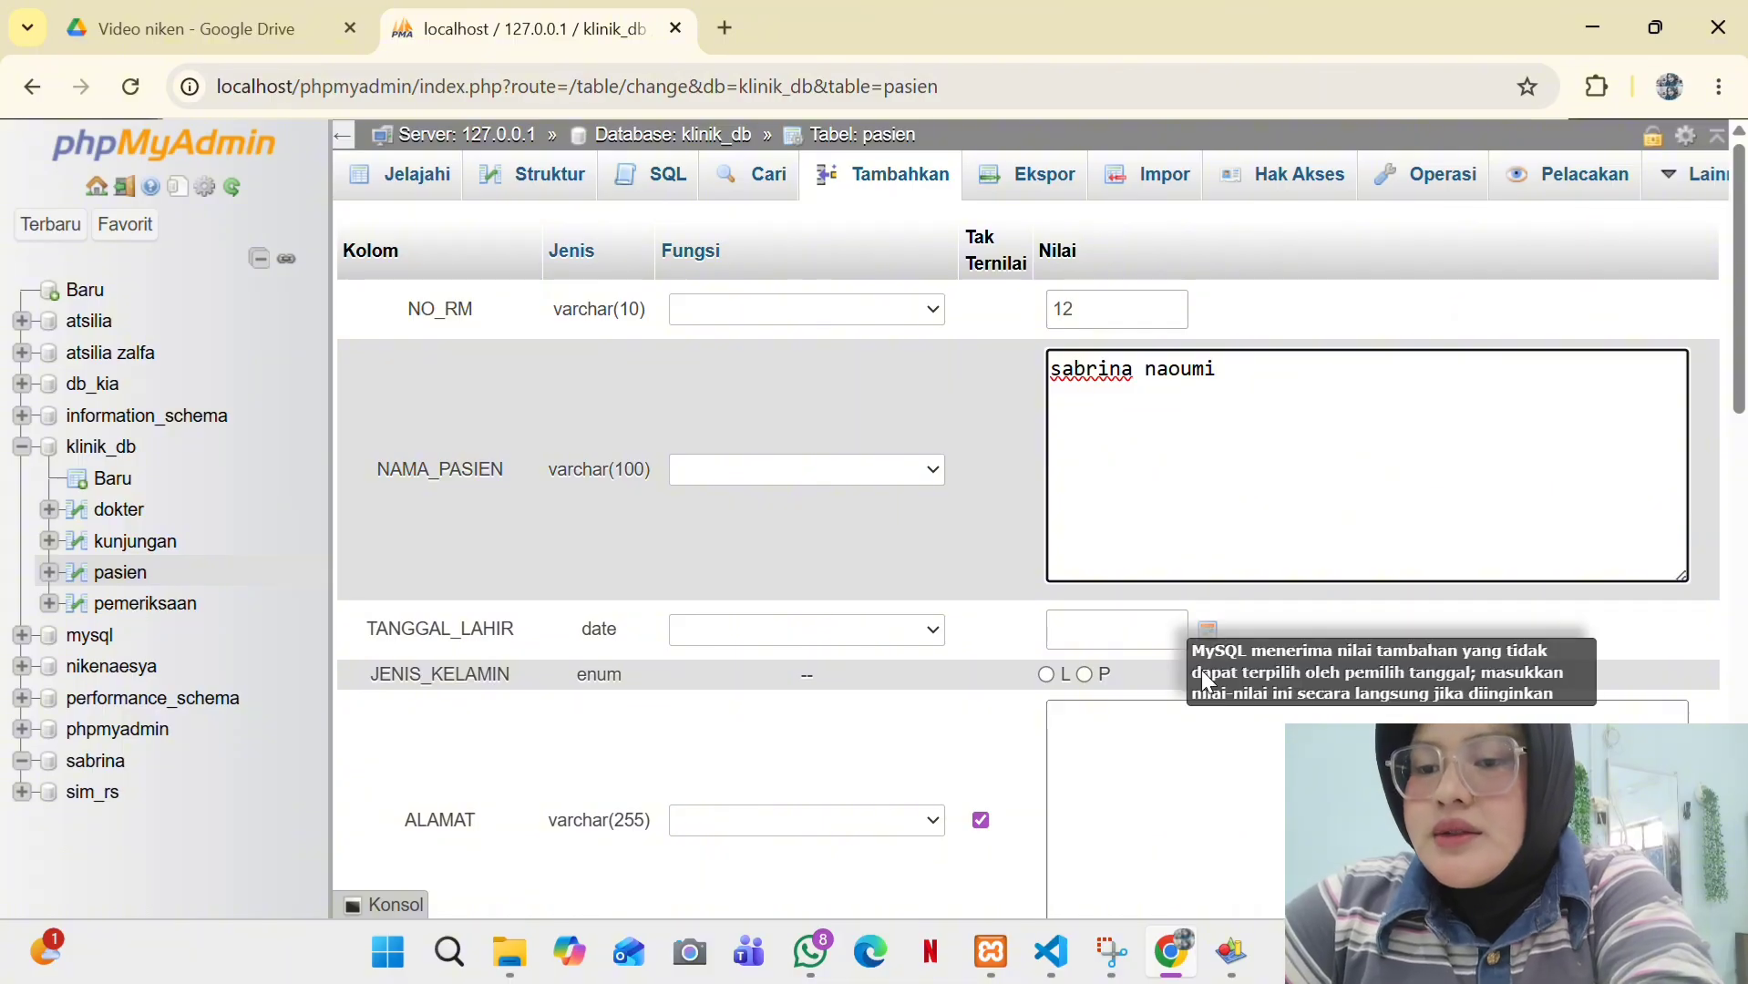
- Set the patient's TANGGAL_LAHIR to 2016-05-03 using the calendar
left_click(1208, 632)
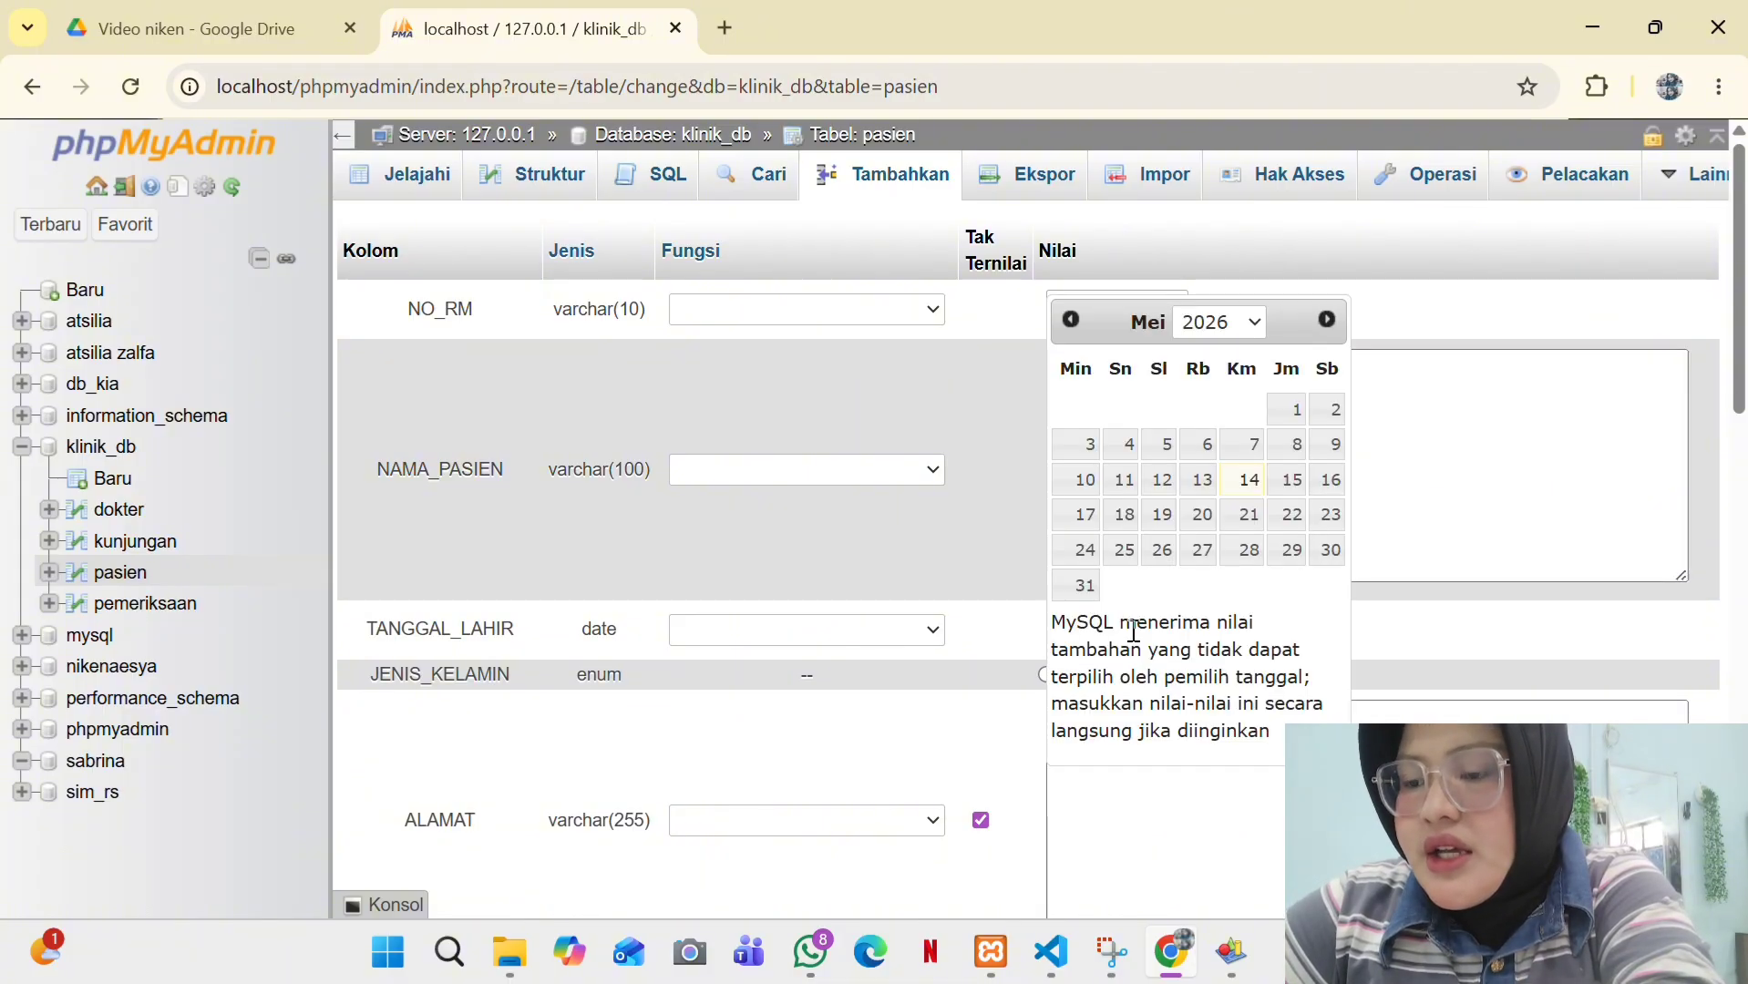
left_click(1249, 322)
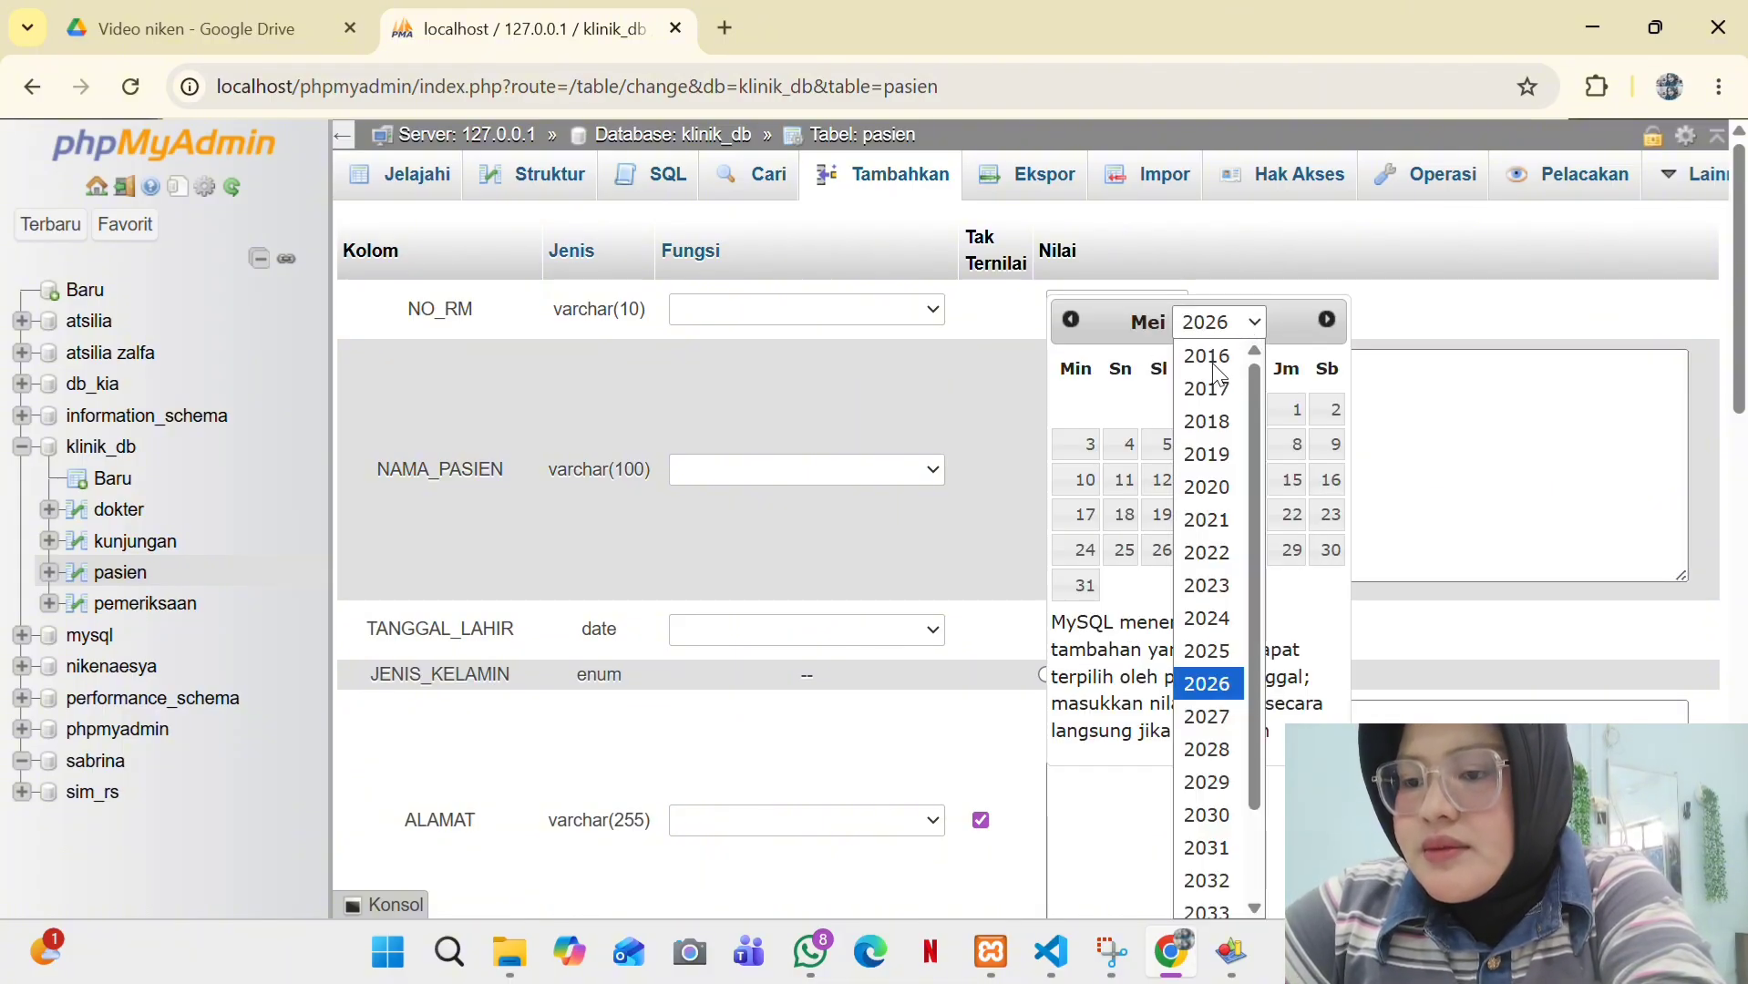
left_click(1213, 363)
left_click(1167, 412)
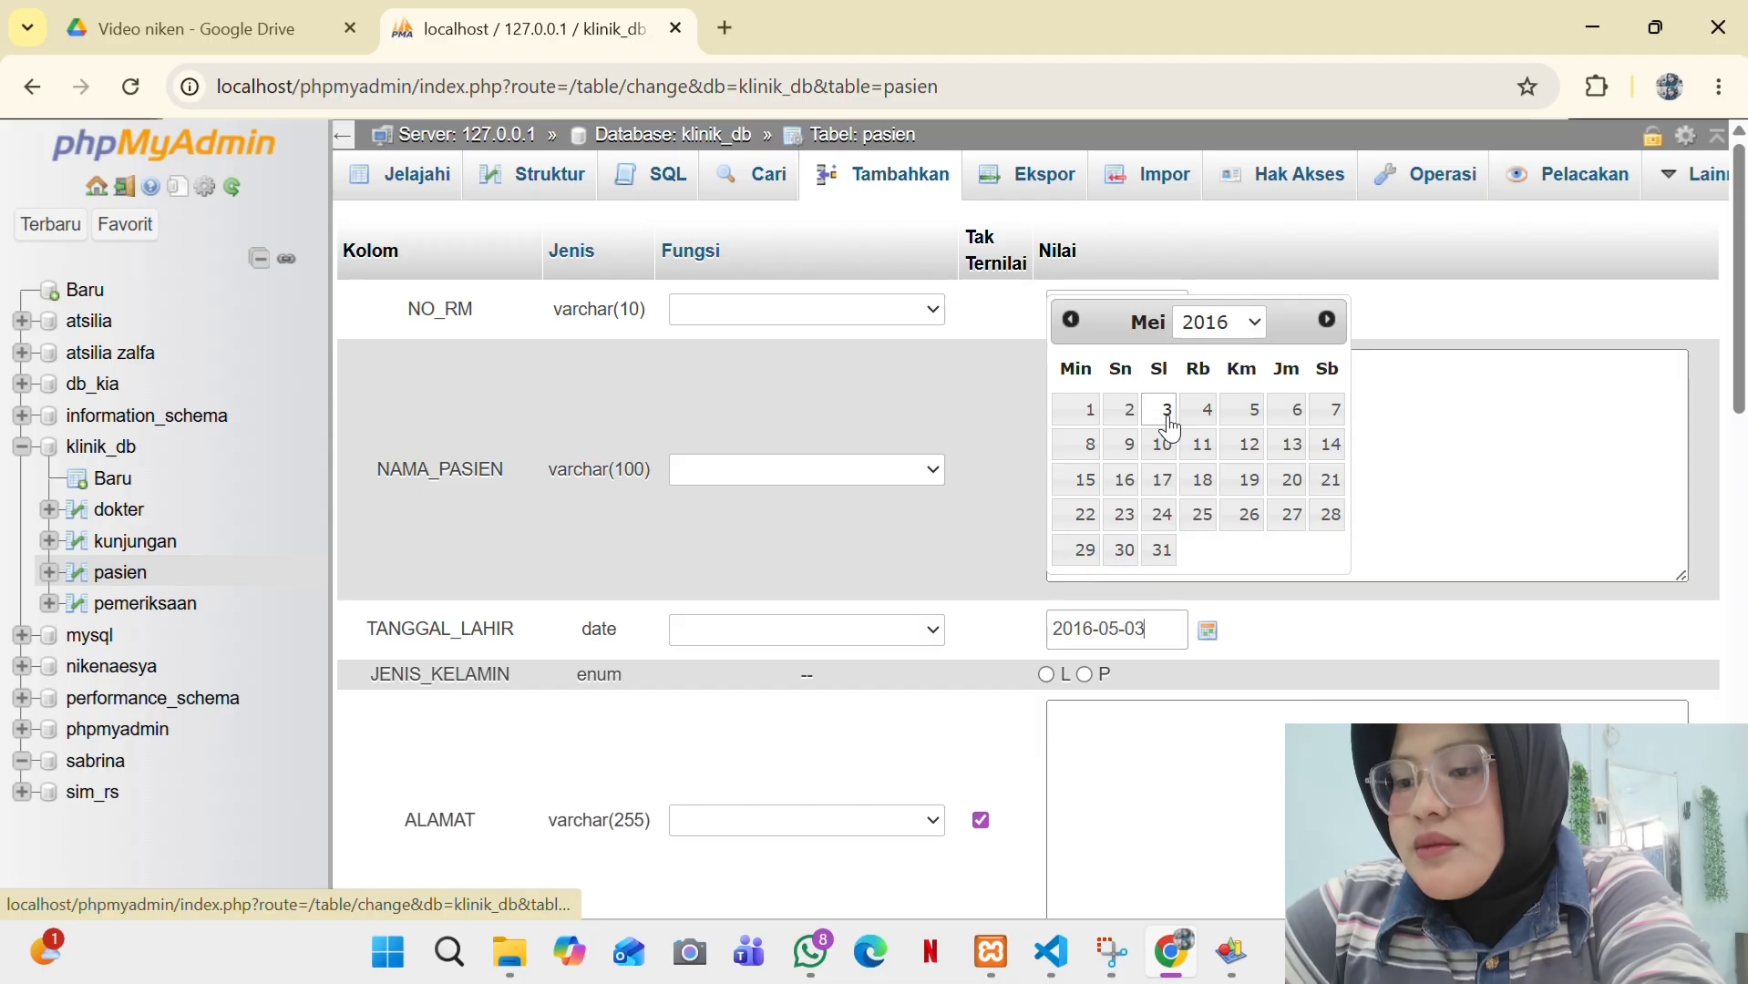
left_click(1191, 694)
- Fill in the patient's address and phone number, and save the row
scroll(1185, 675, "down", 2)
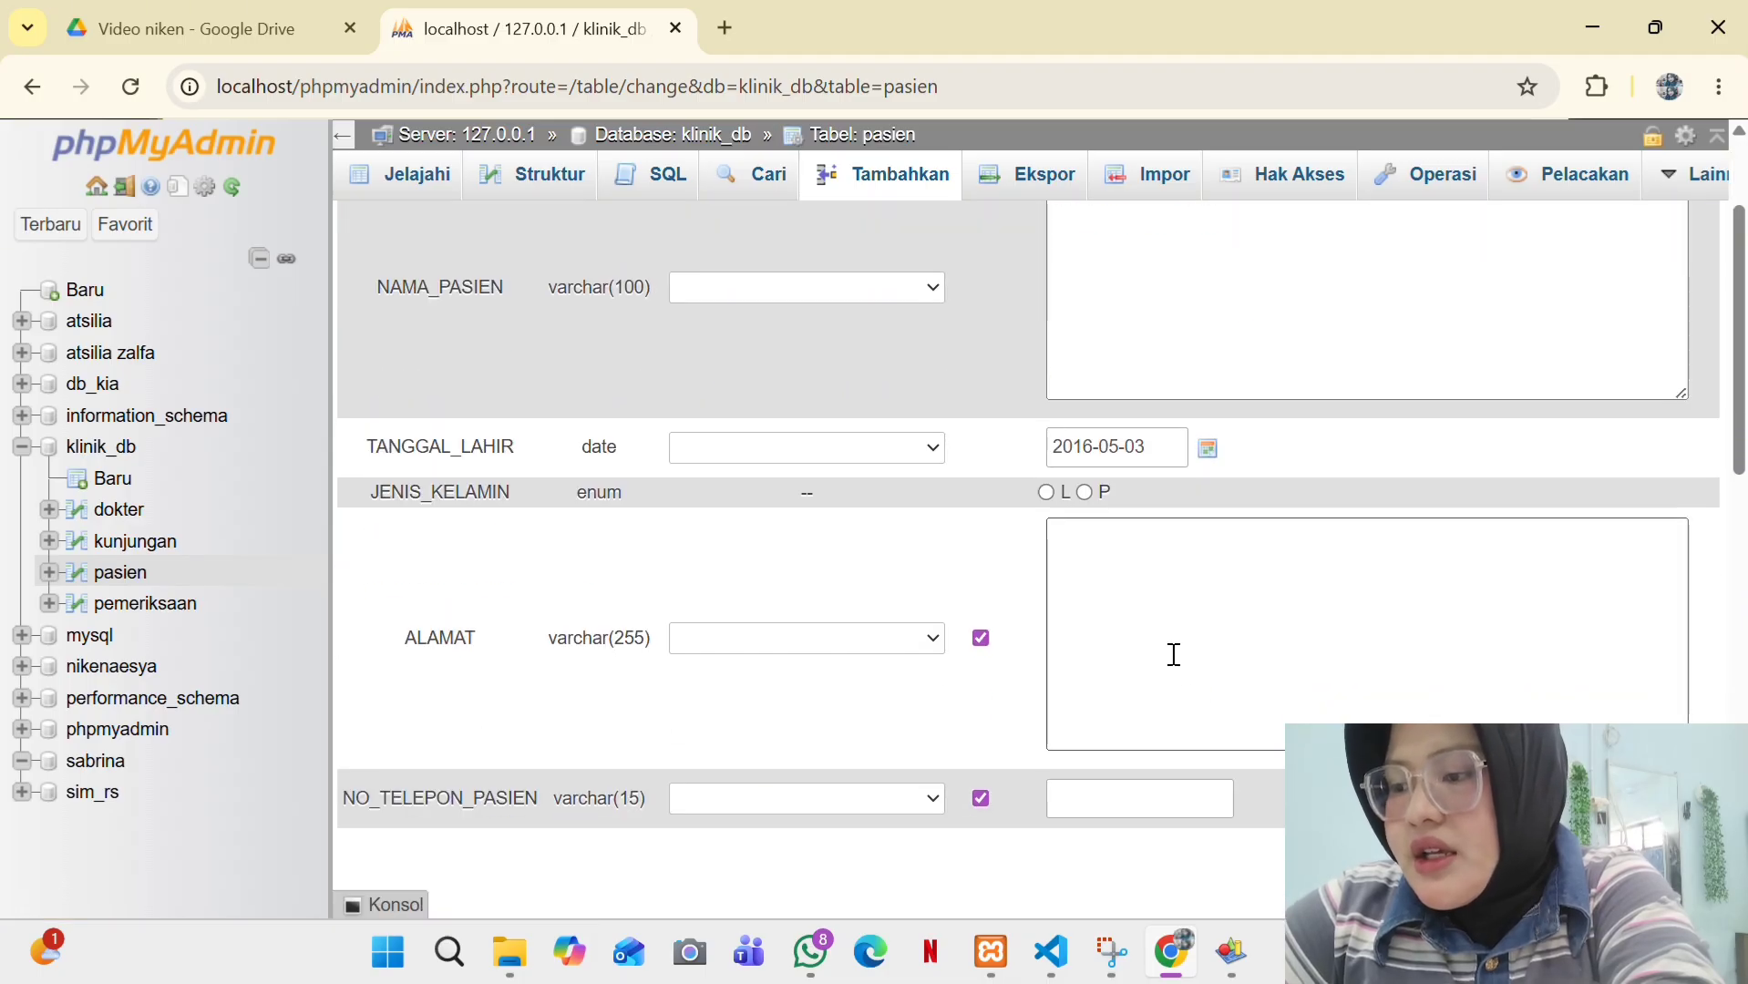
left_click(1143, 600)
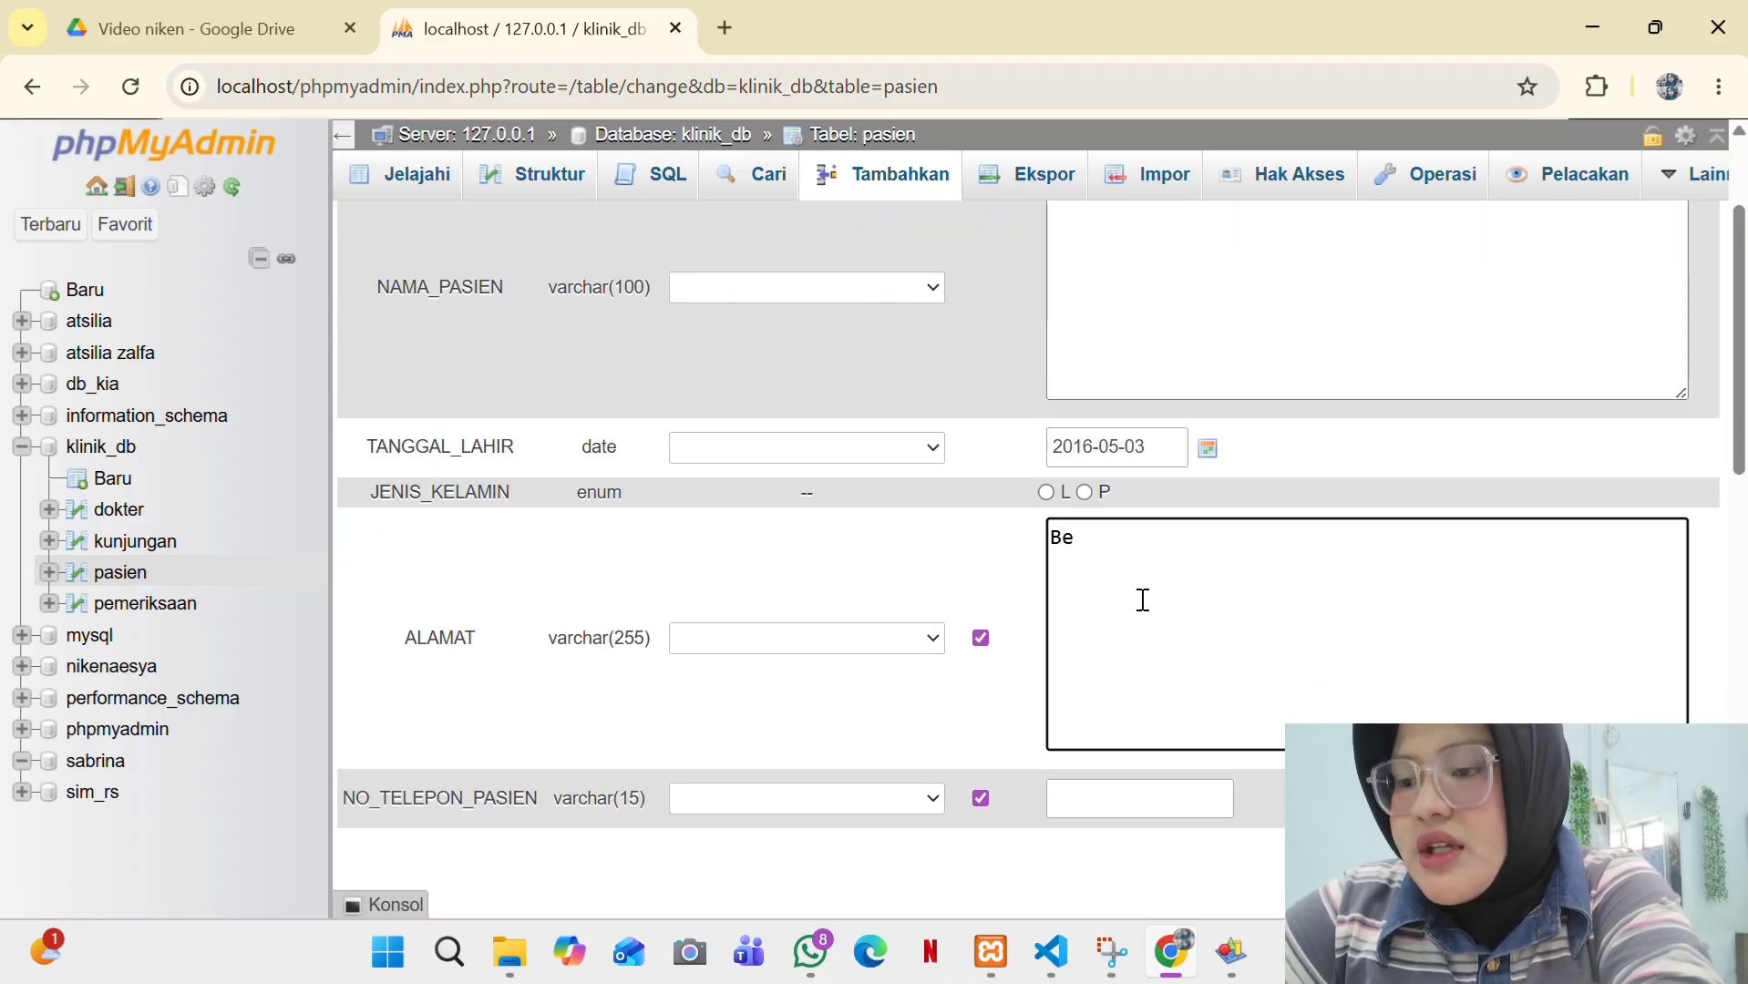
type("Bendul ")
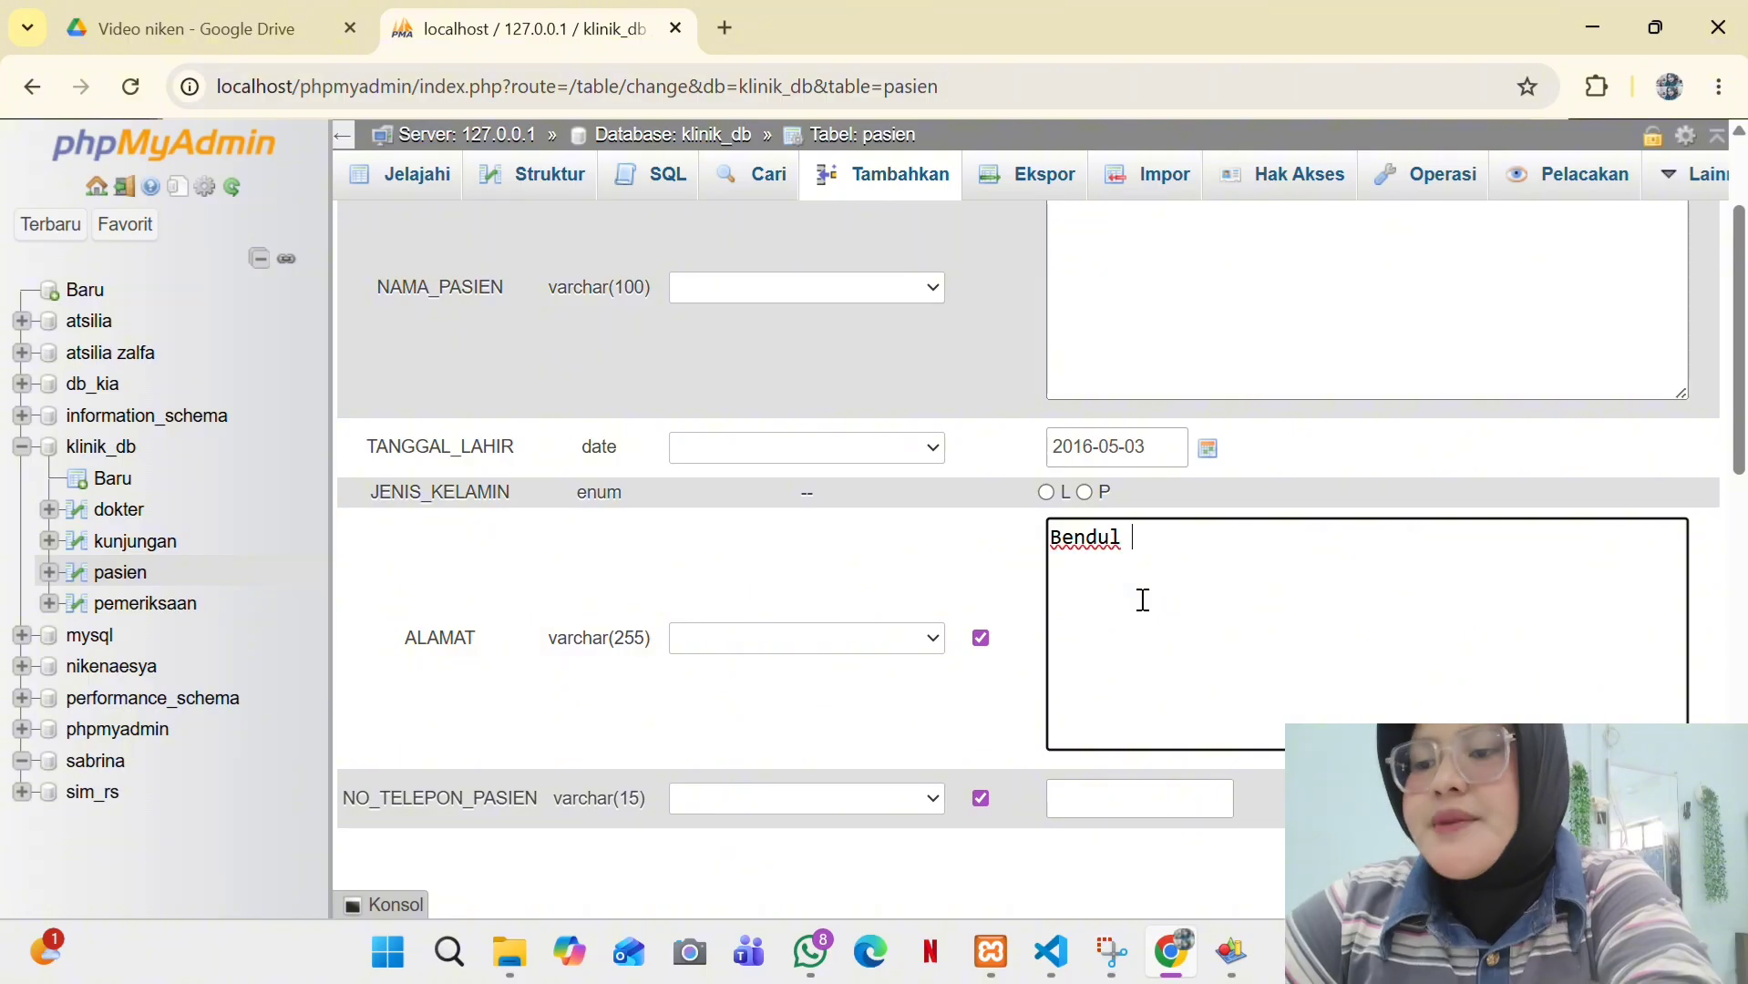
type("merisi")
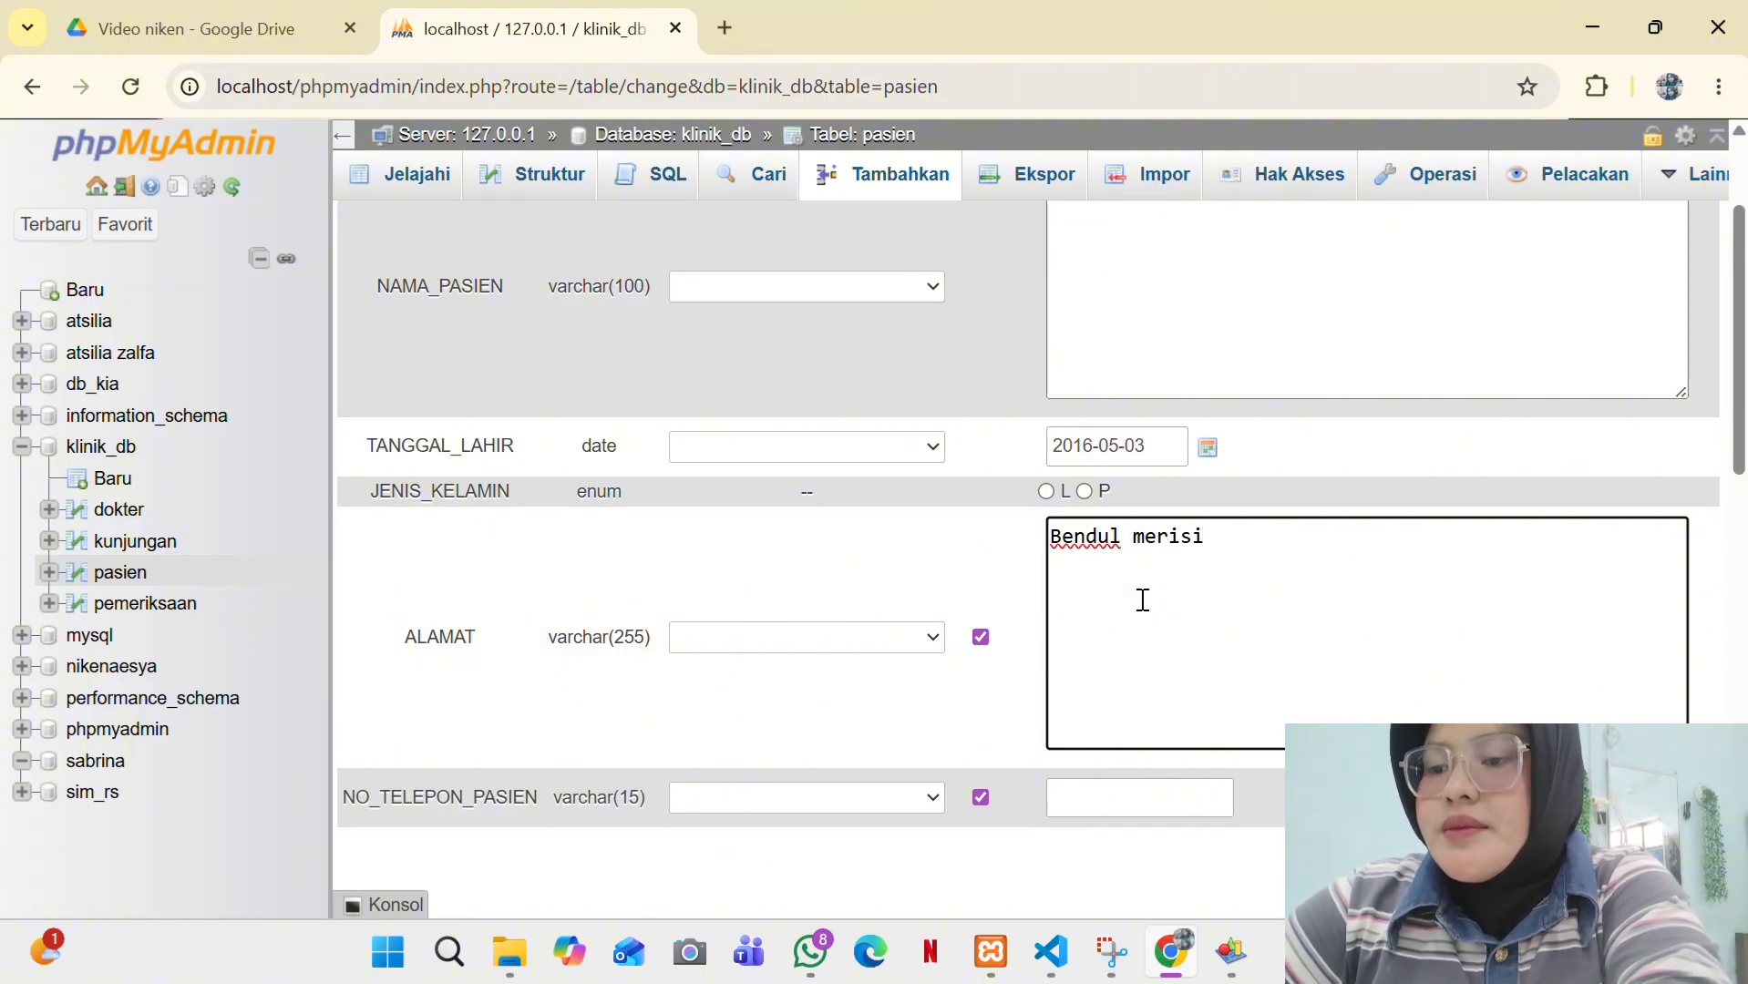
scroll(1143, 602, "down", 3)
type("surabaya")
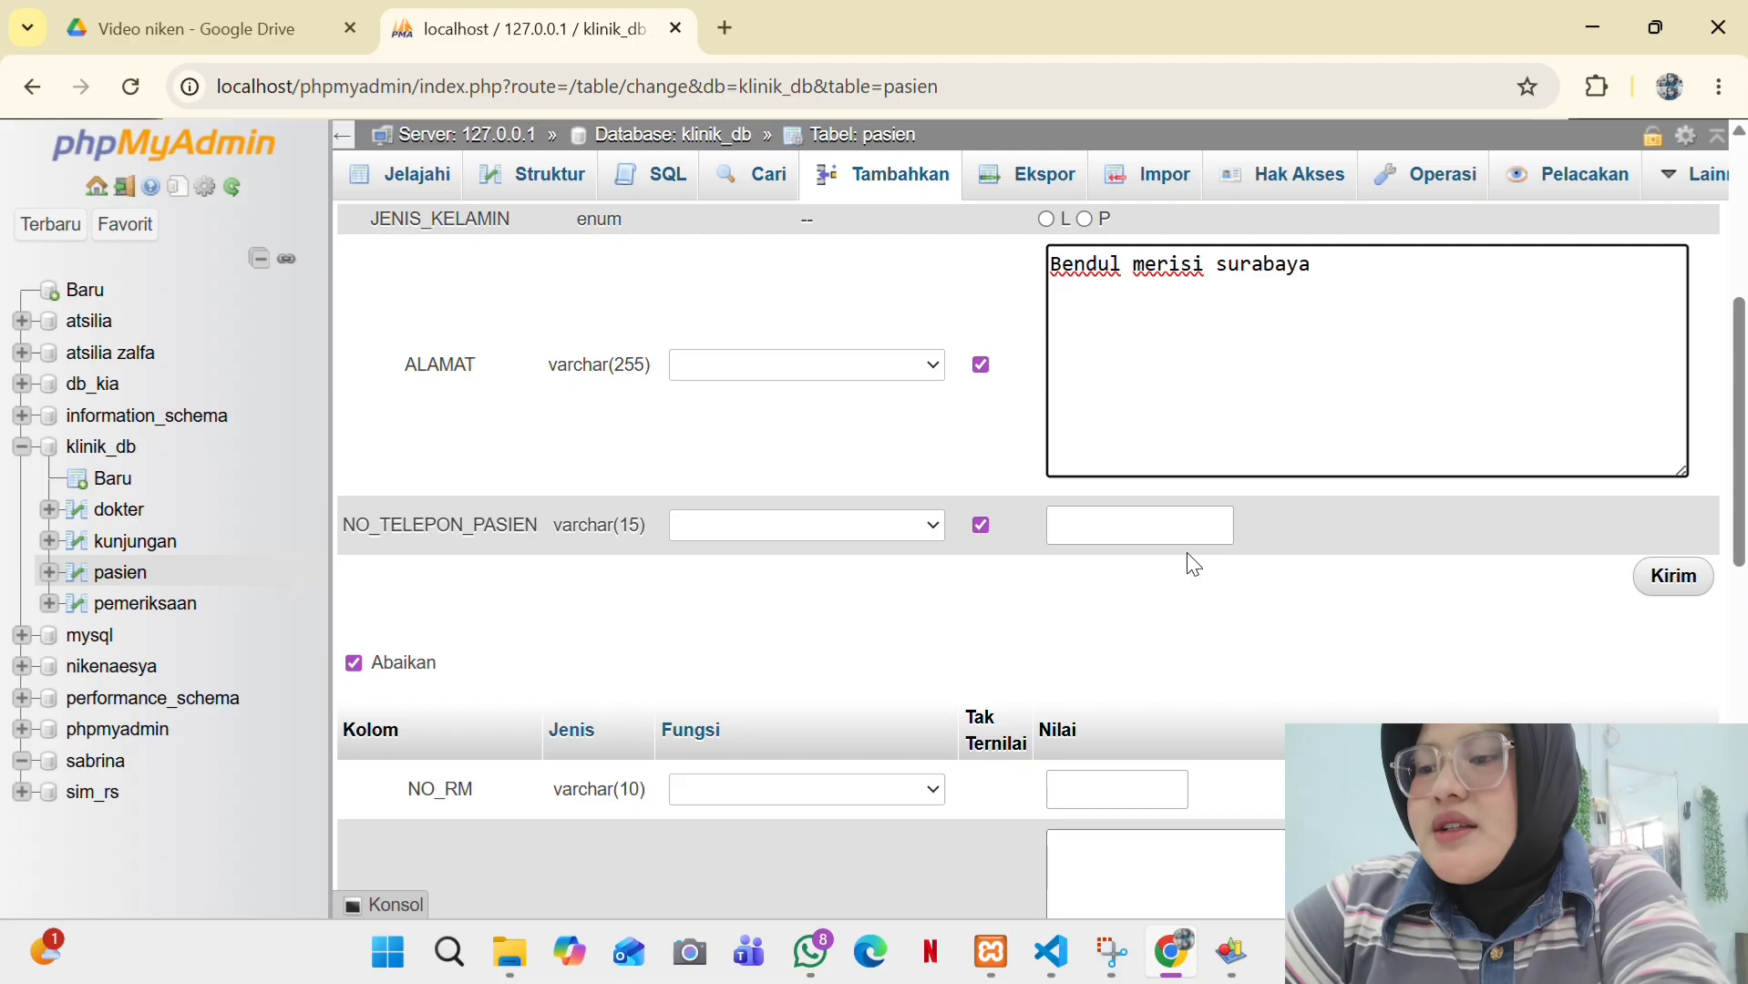
left_click(1126, 524)
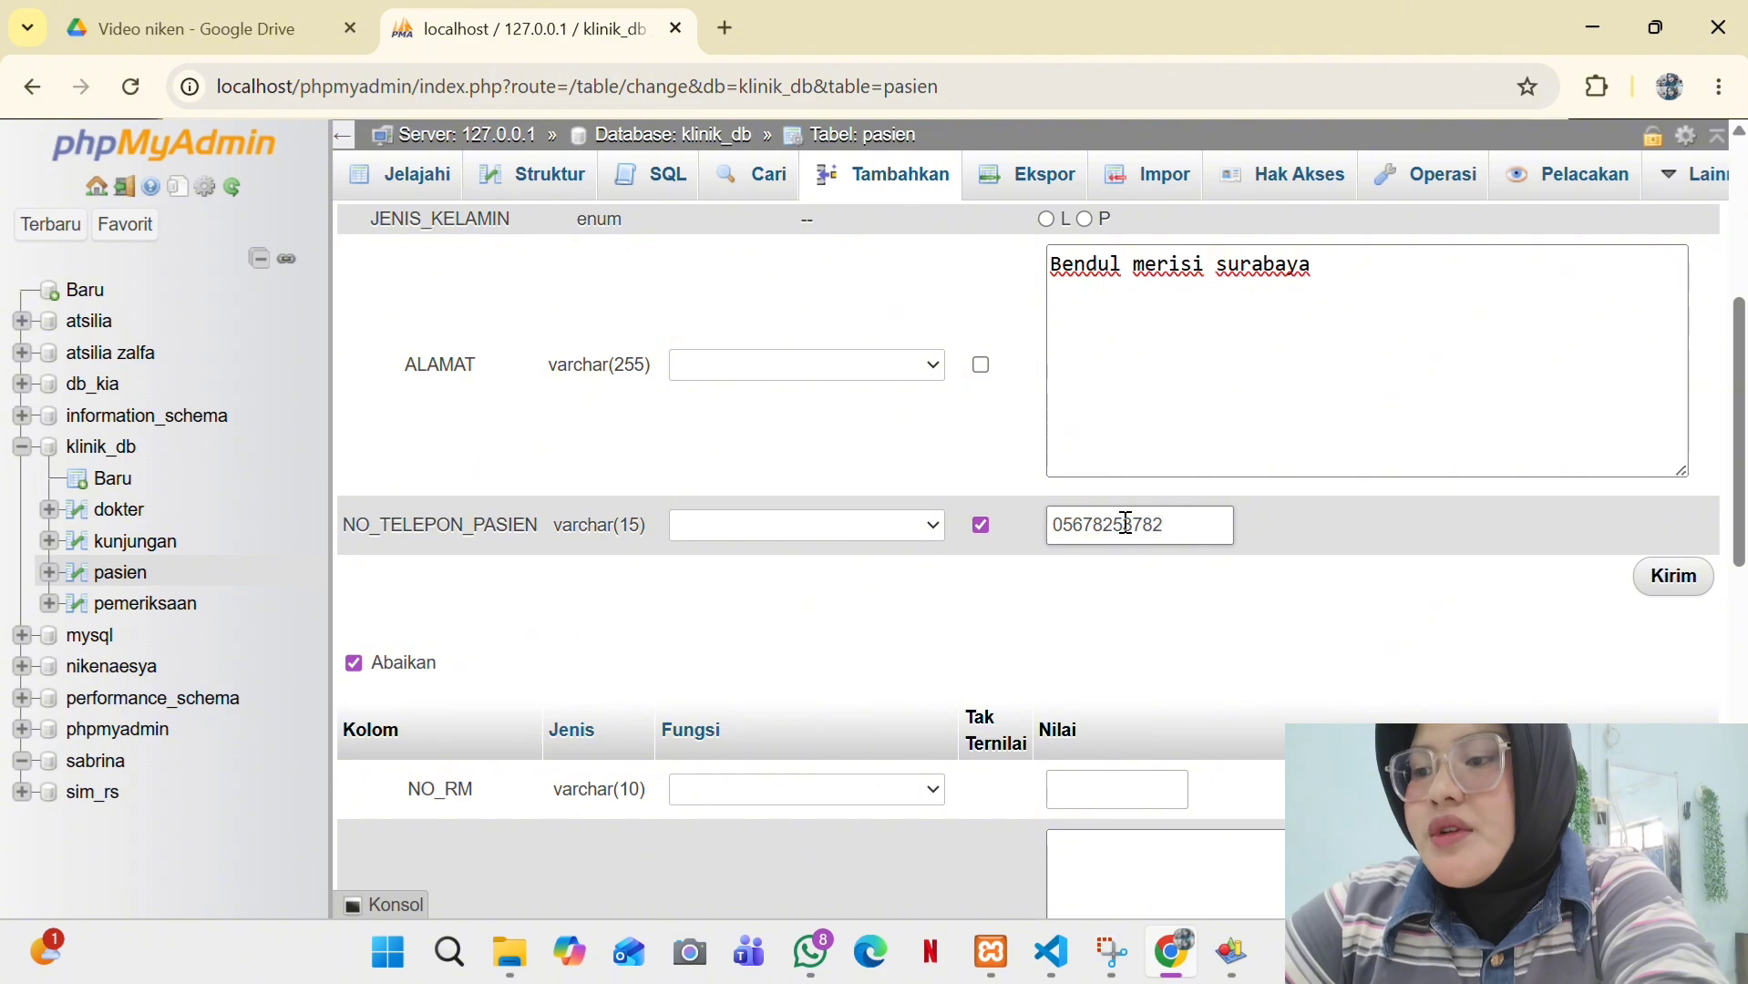
scroll(1633, 544, "up", 1)
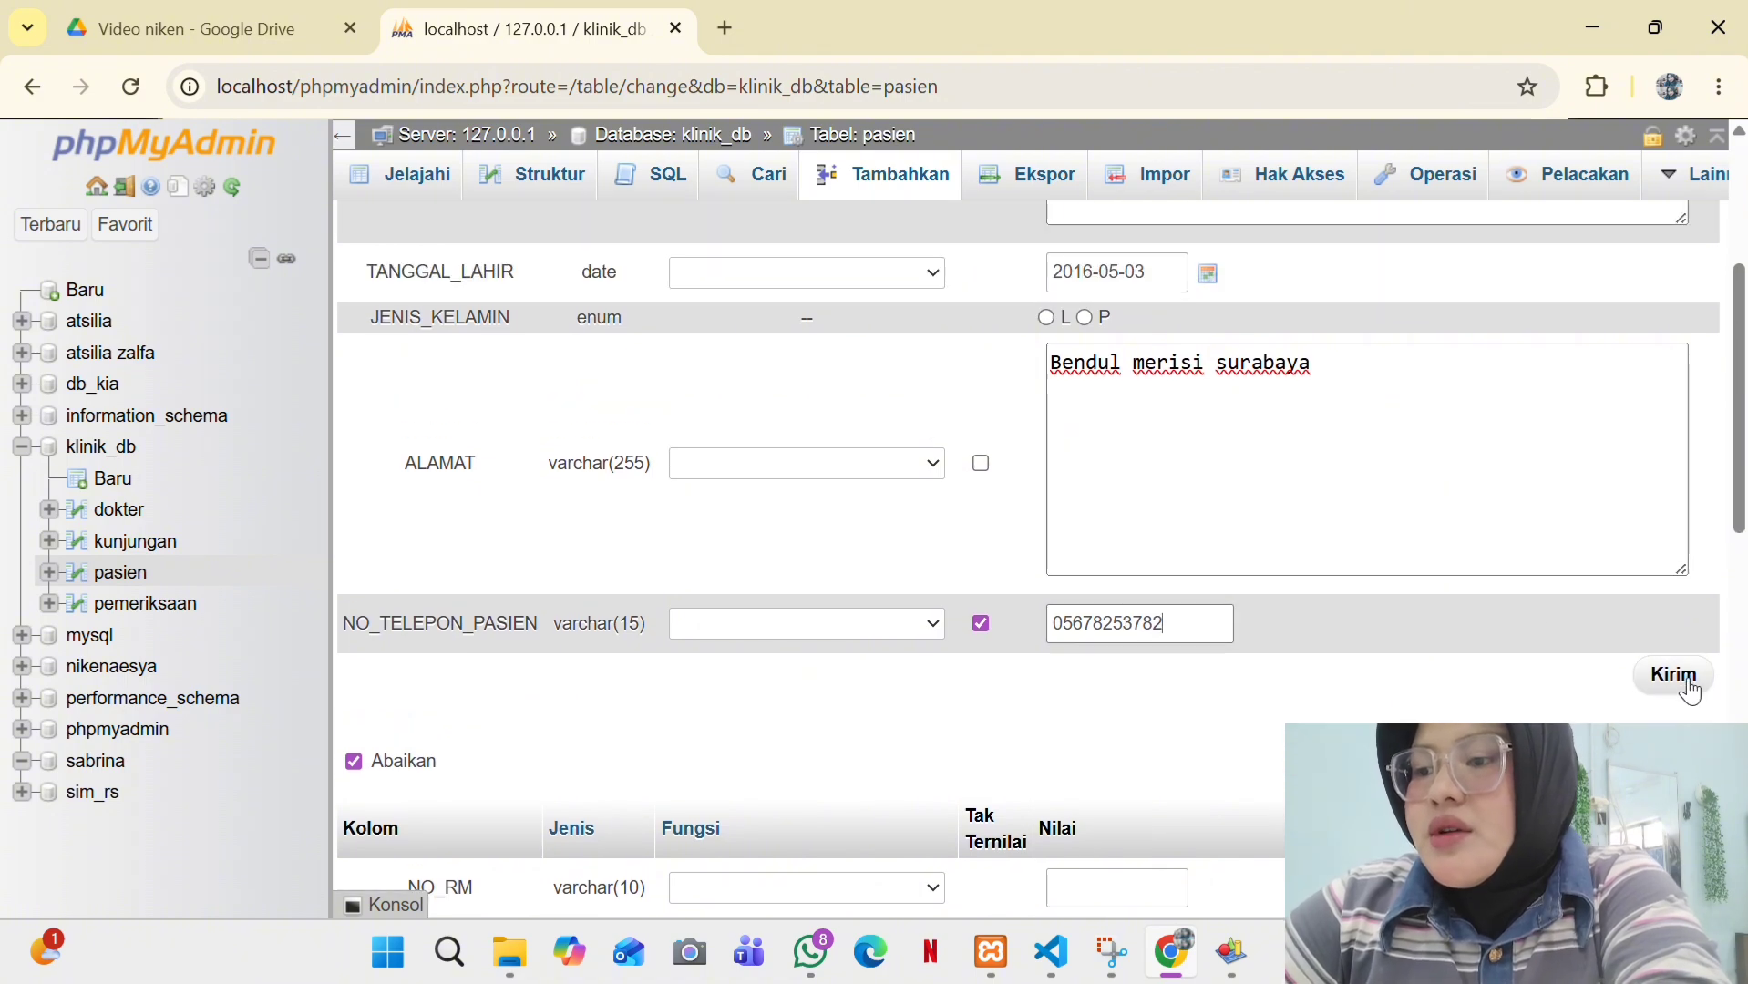
left_click(1668, 679)
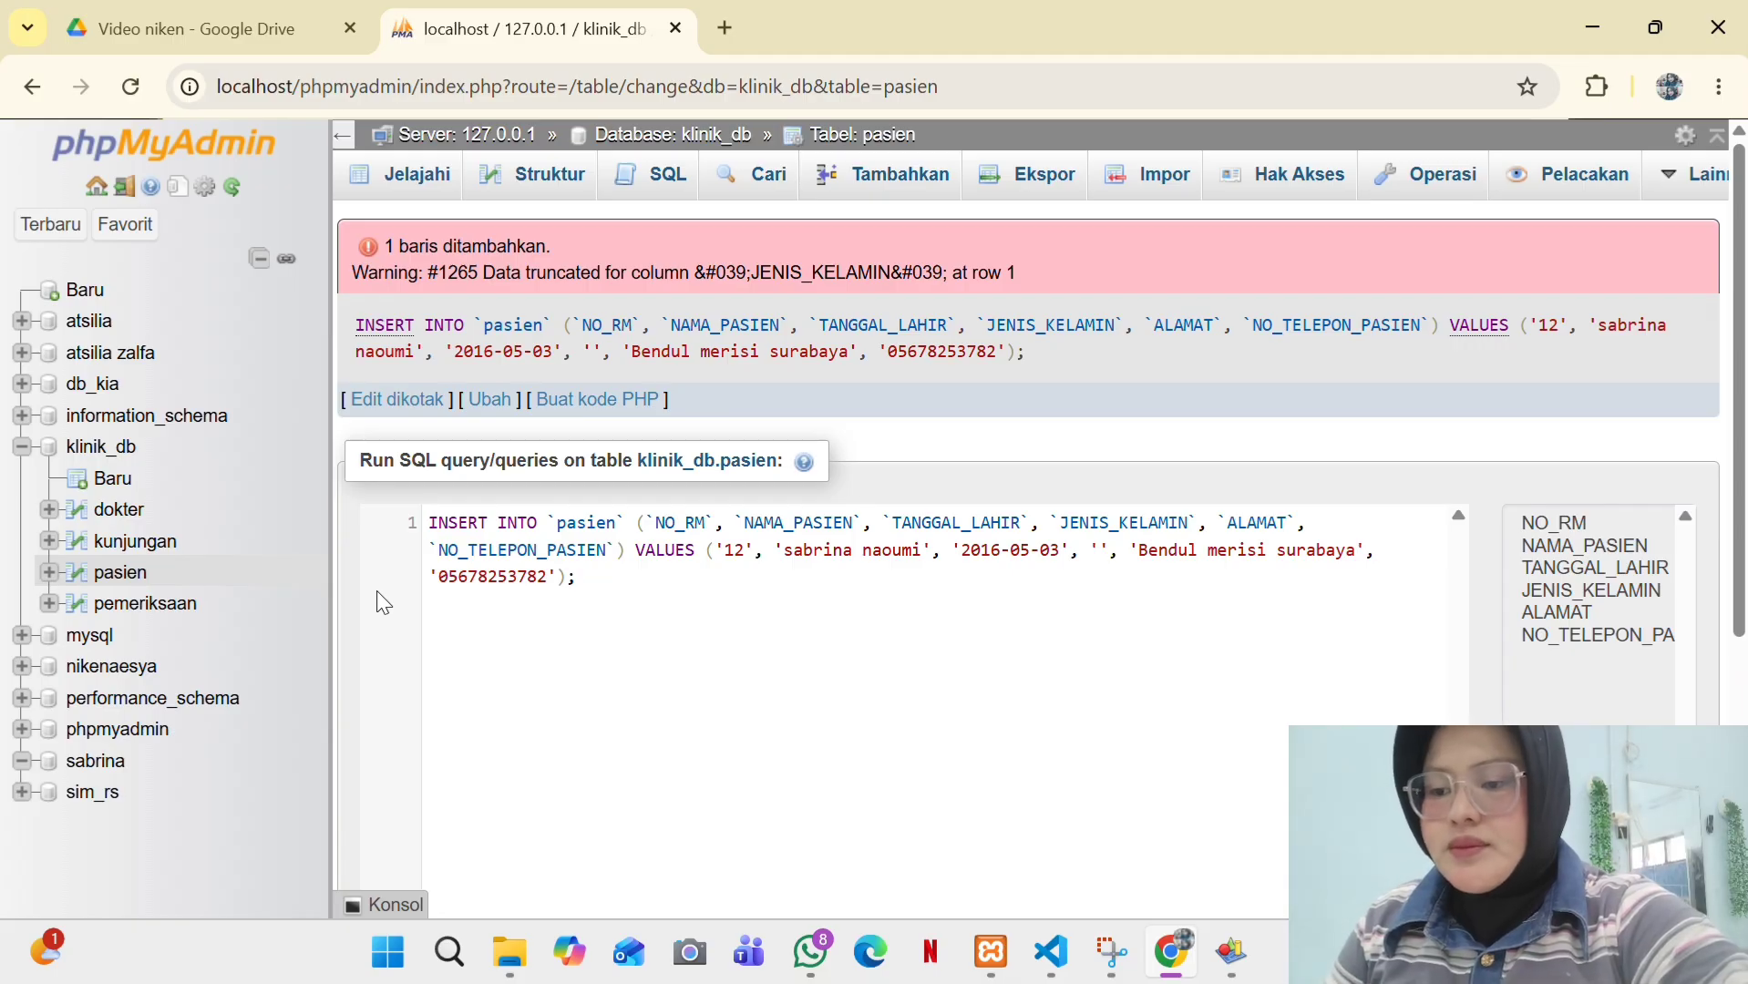
left_click(151, 605)
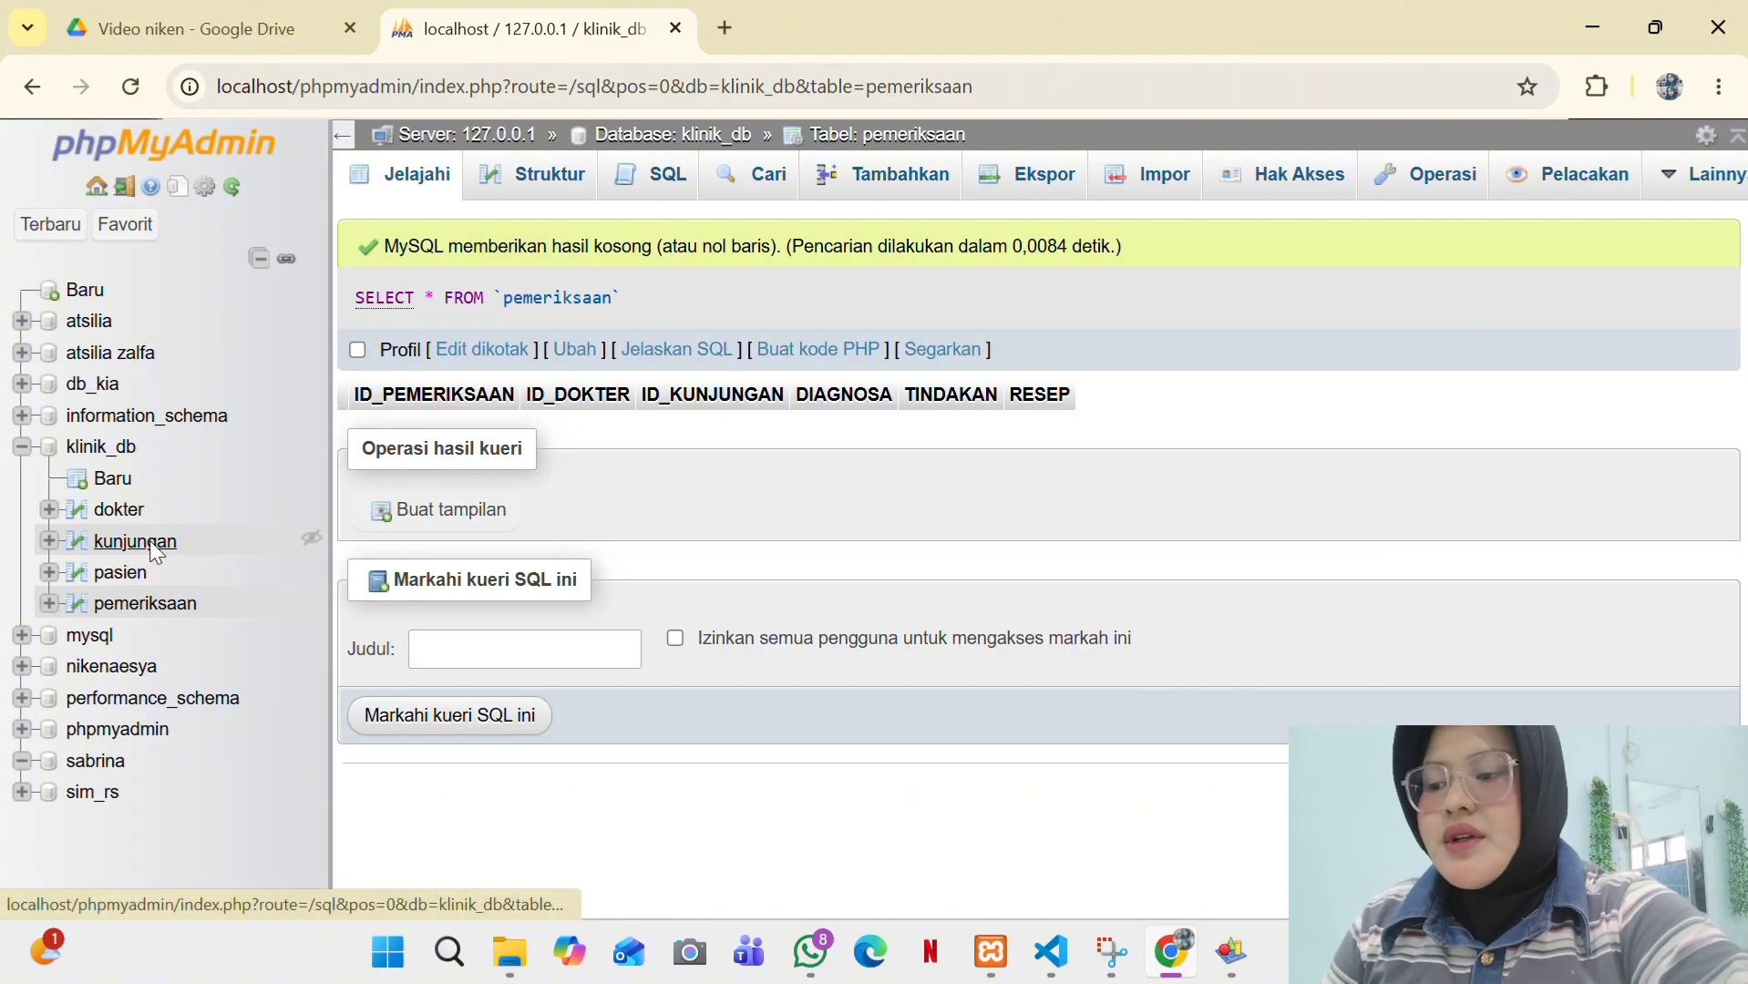
- Start a new kunjungan row with ID 54 linked to patient NO_RM 12
left_click(155, 547)
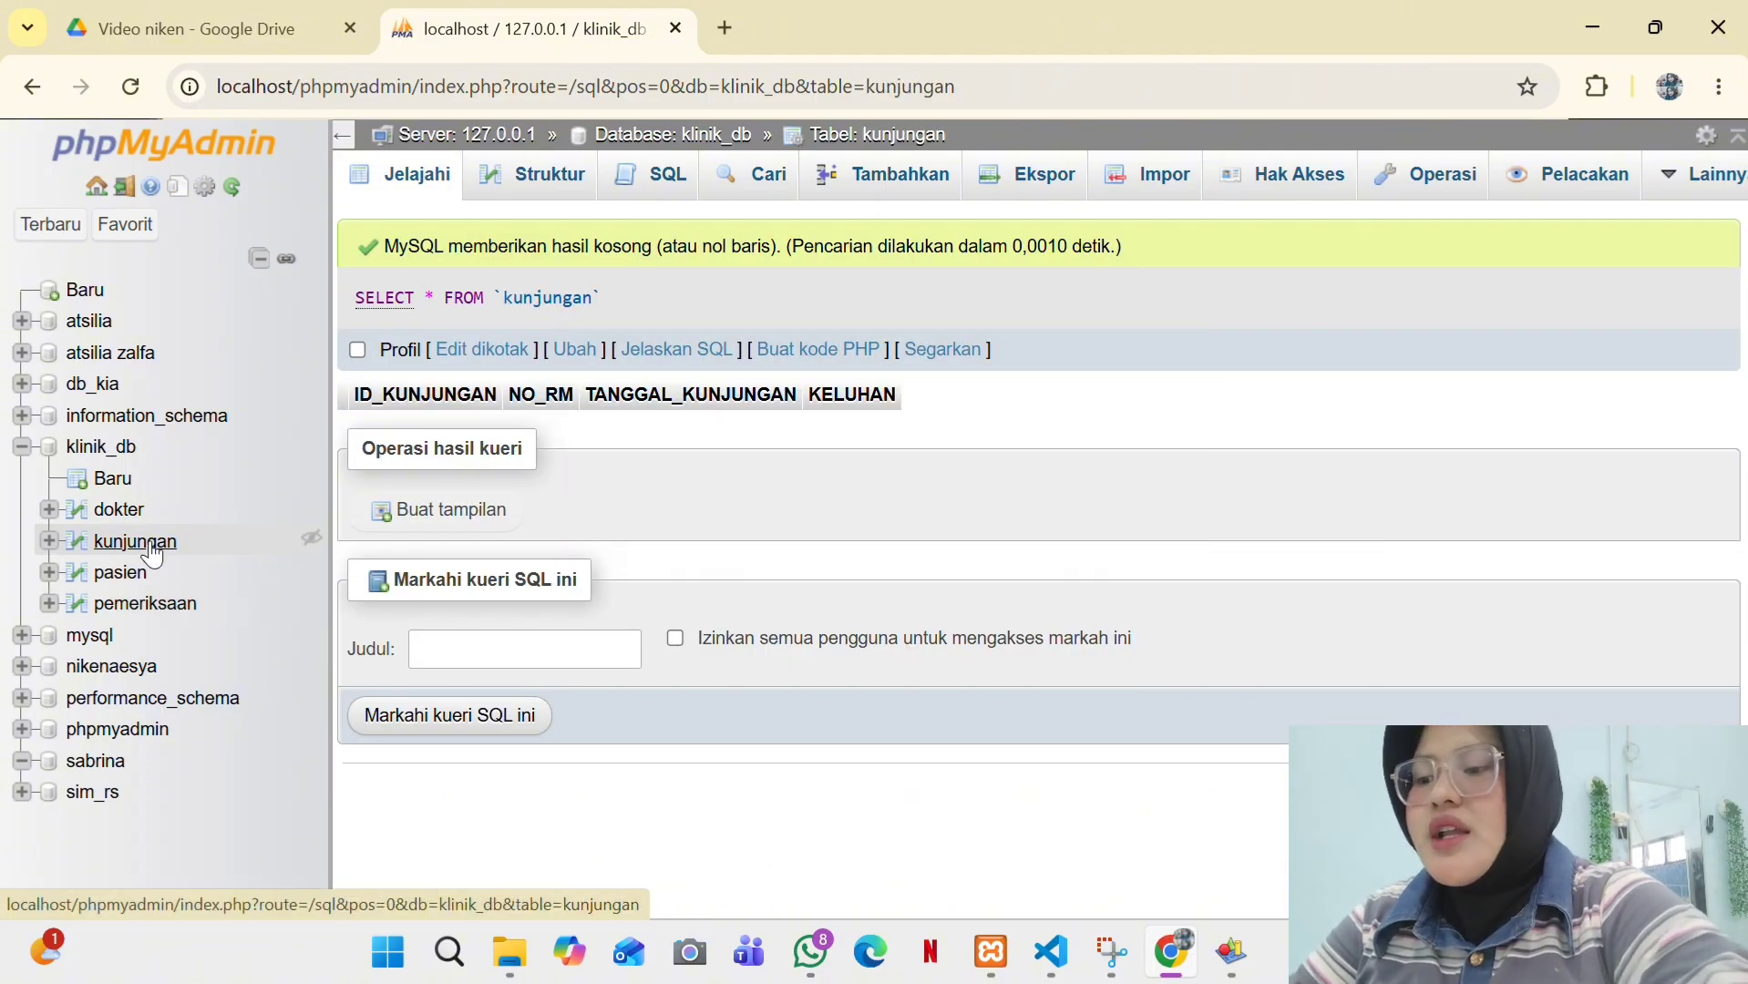
left_click(865, 187)
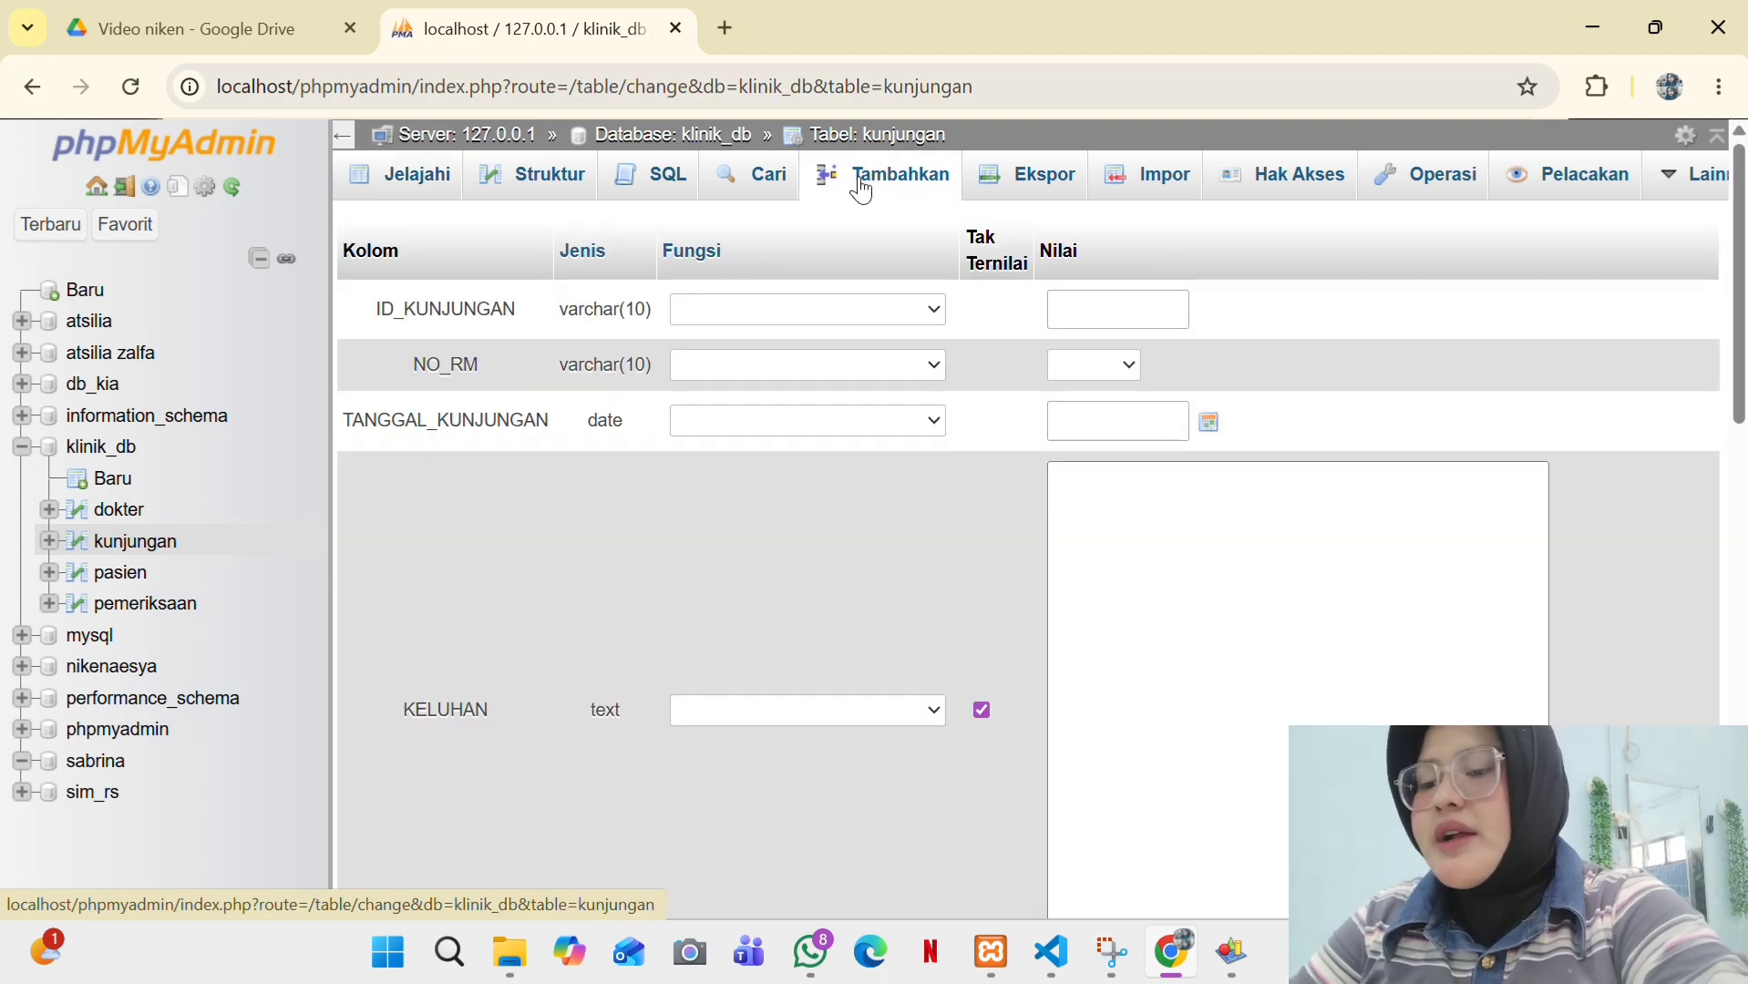
left_click(1142, 300)
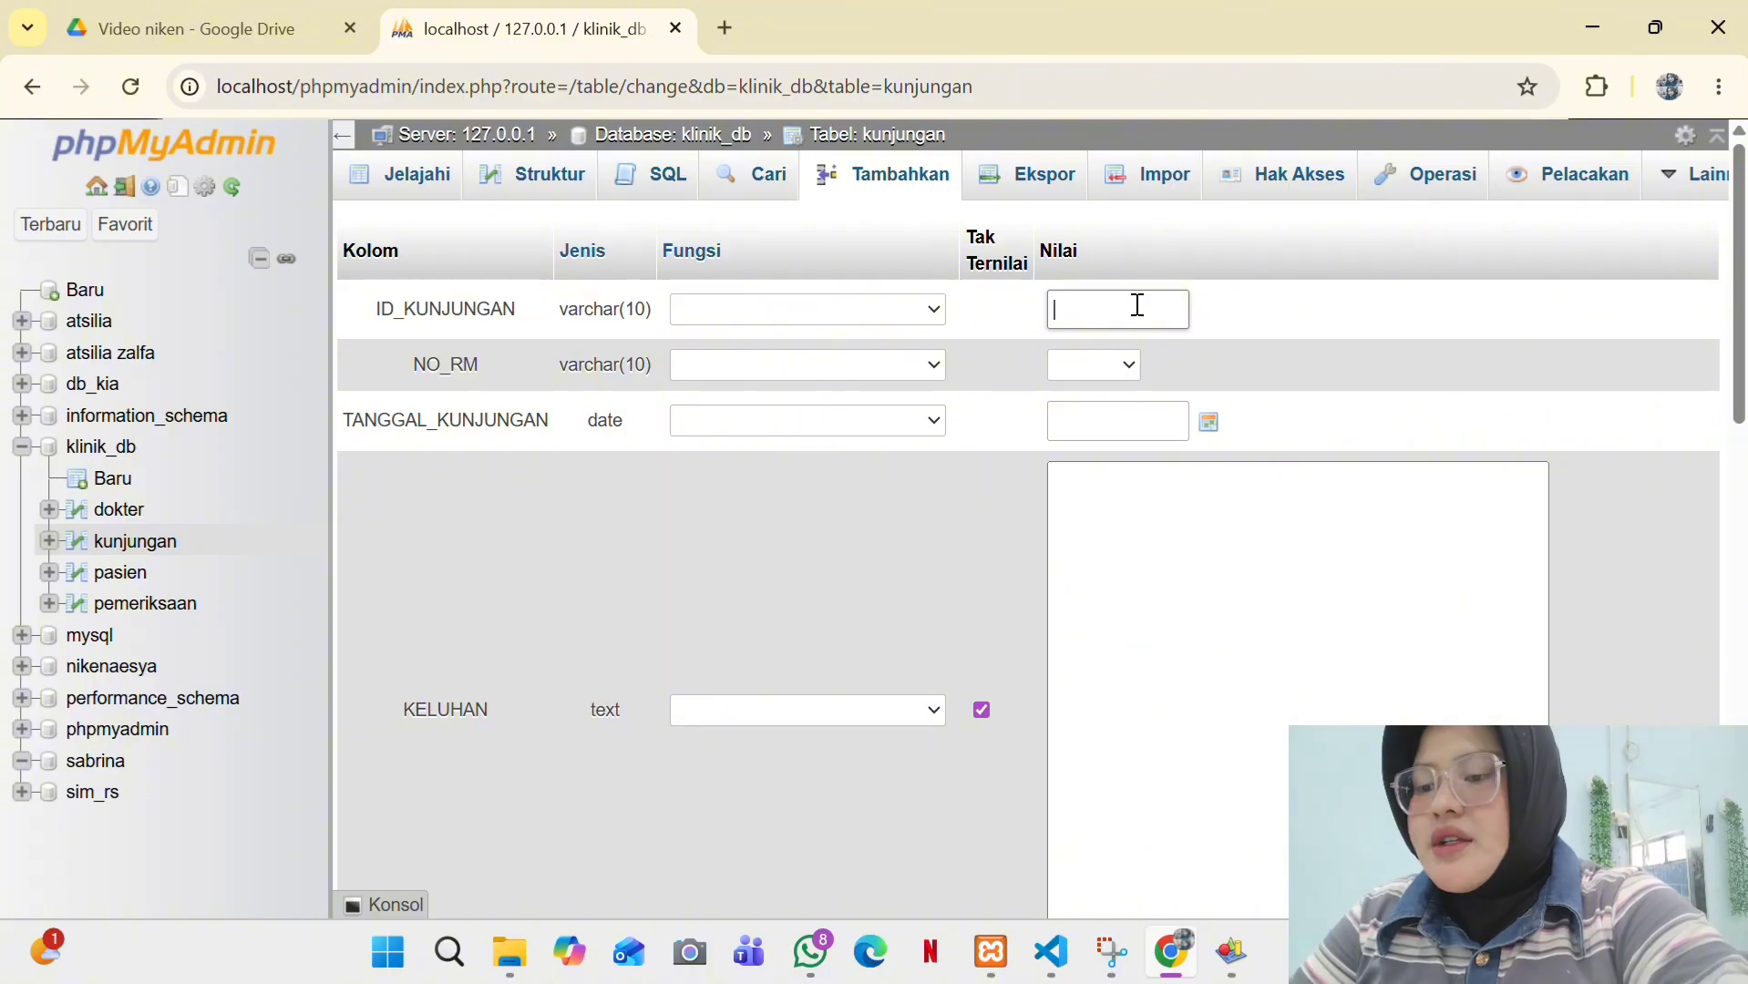
left_click(1103, 366)
left_click(1106, 436)
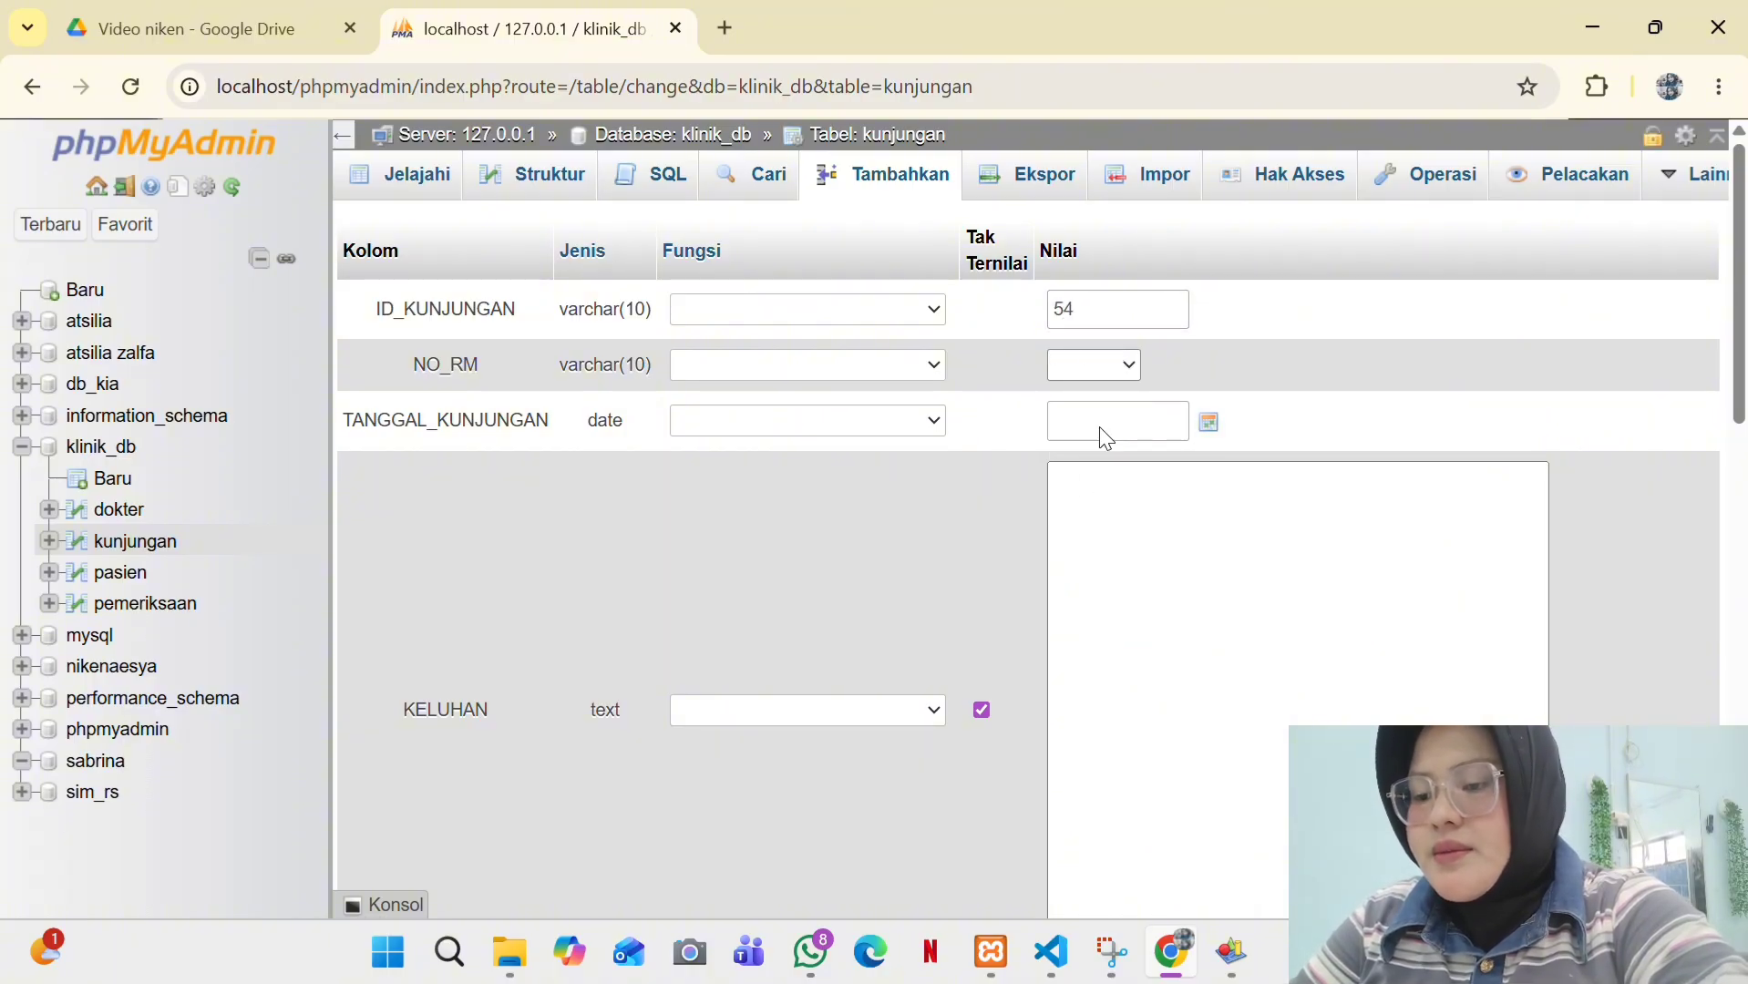
- Set the visit date to 2026-05-14 in the date picker
left_click(1209, 422)
left_click(1209, 422)
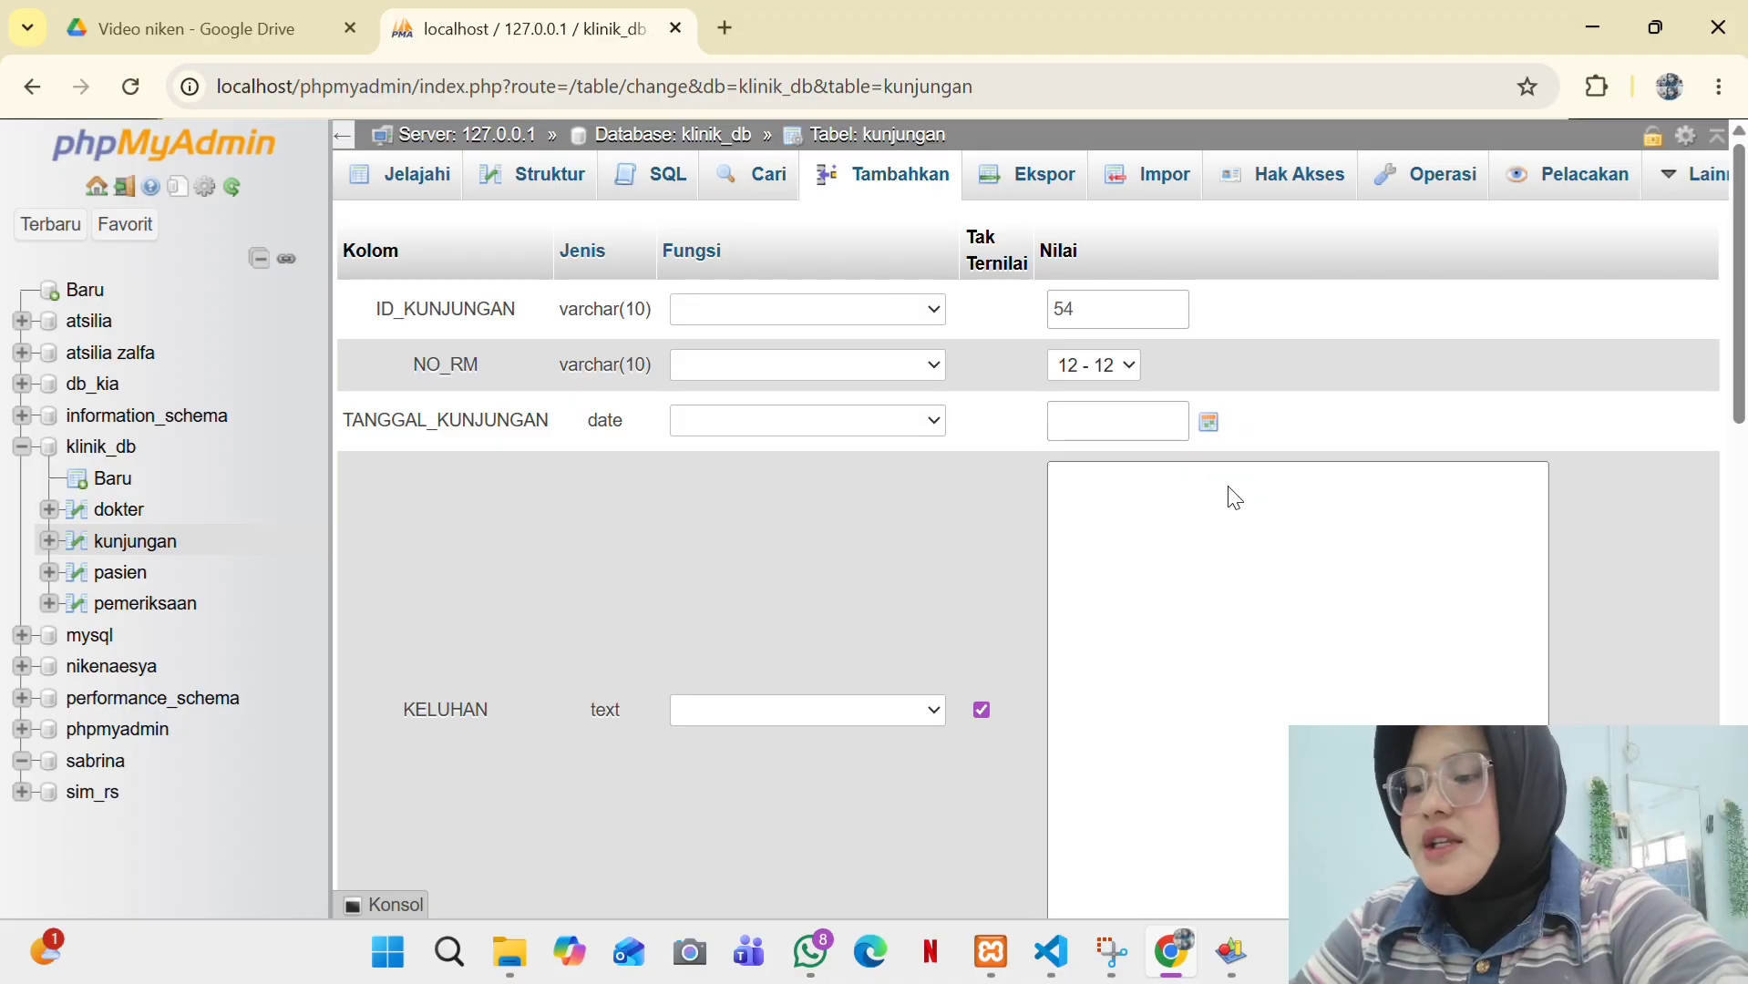
left_click(1210, 424)
left_click(1245, 639)
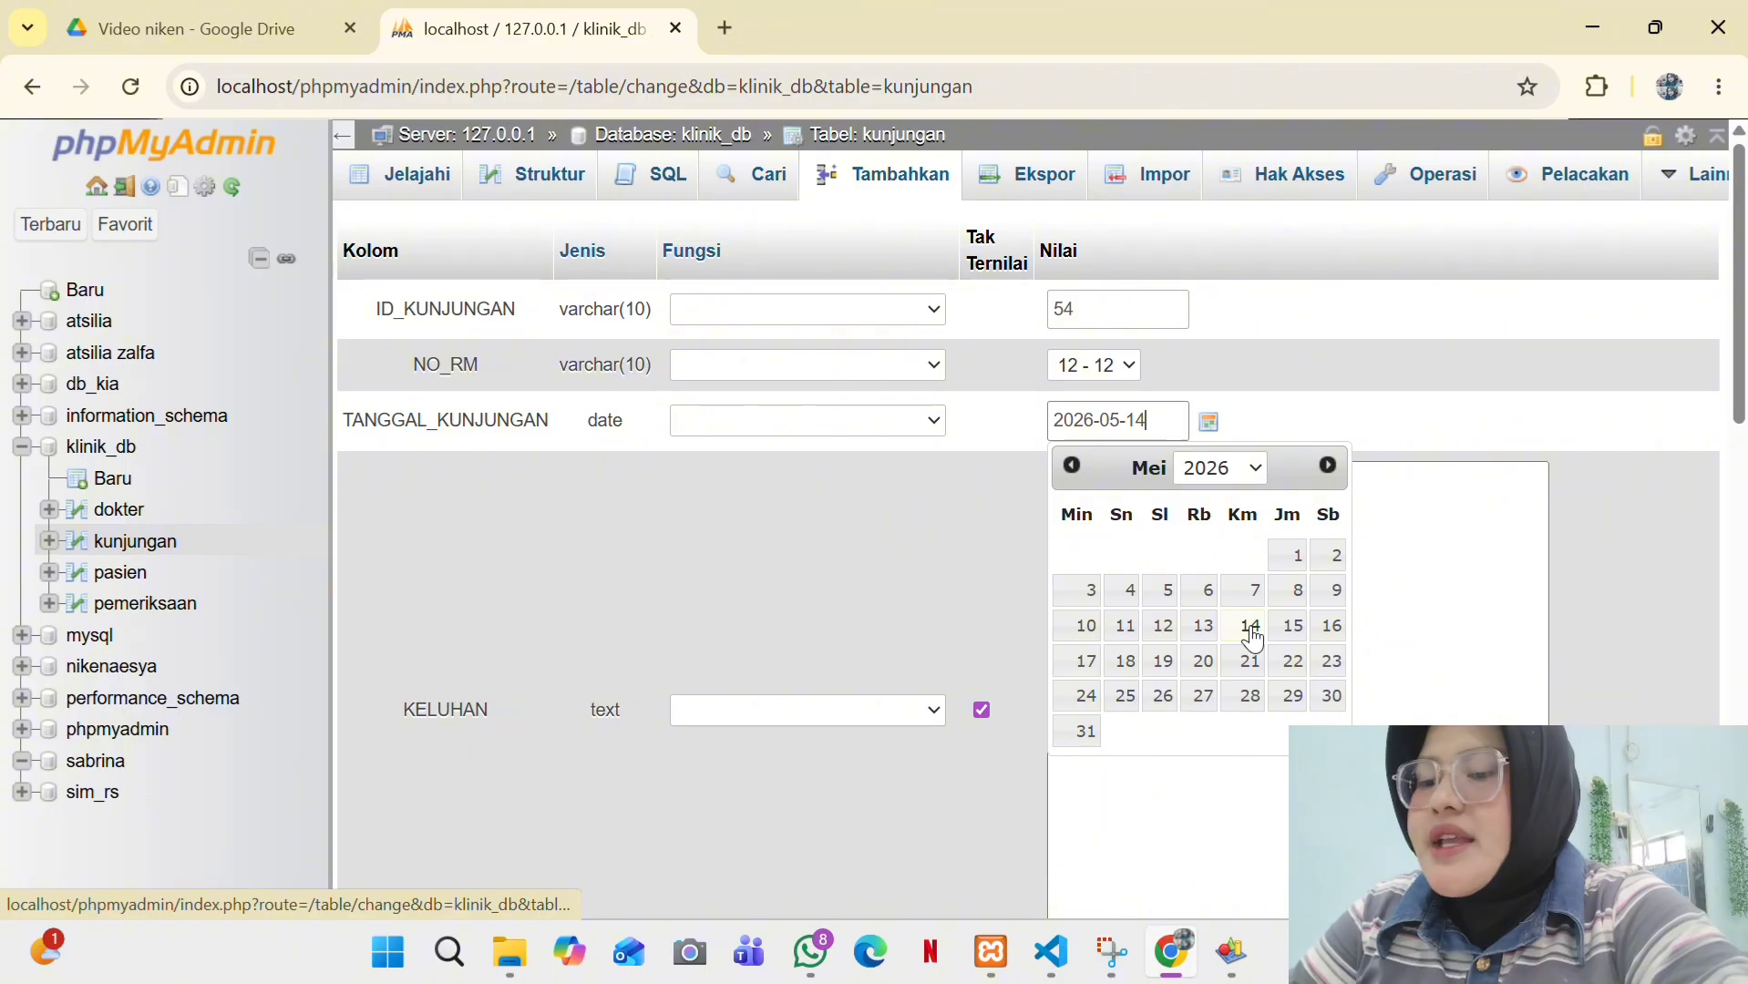
- Enter the complaint 'Demam selama 3 hari' and save the visit row
key("Tab")
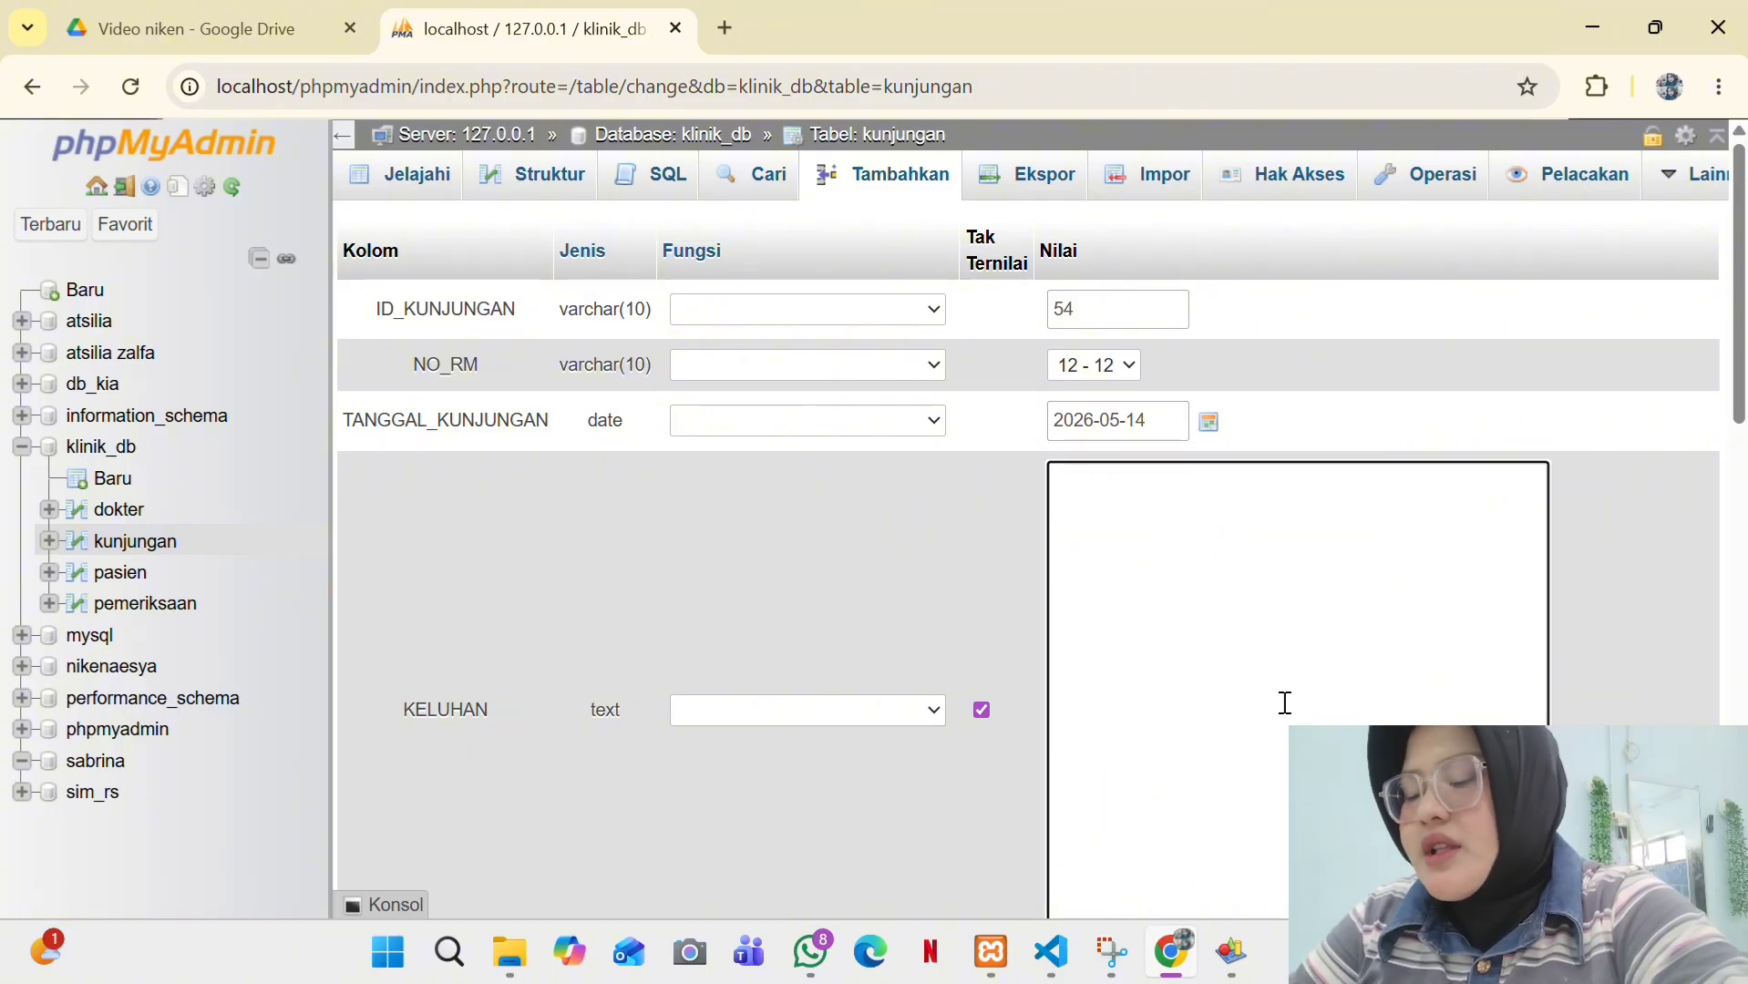
type("DEmams")
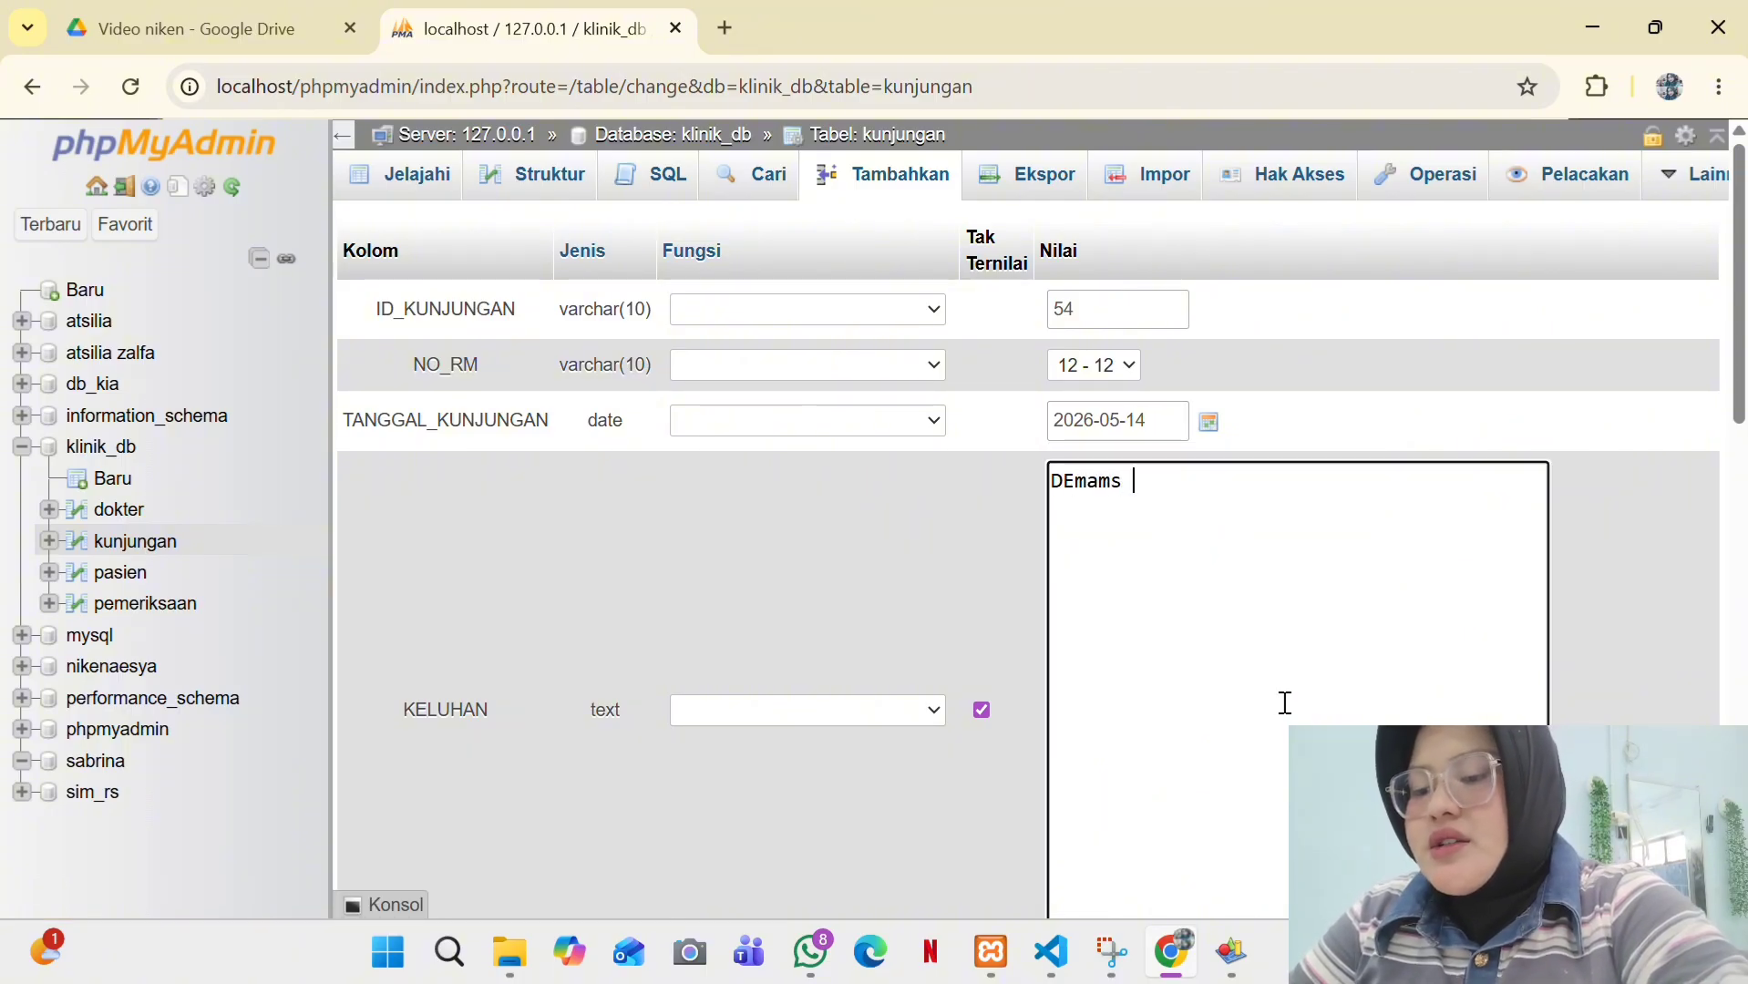
key("BackSpace")
key("BackSpace")
key("BackSpace")
key("BackSpace")
key("BackSpace")
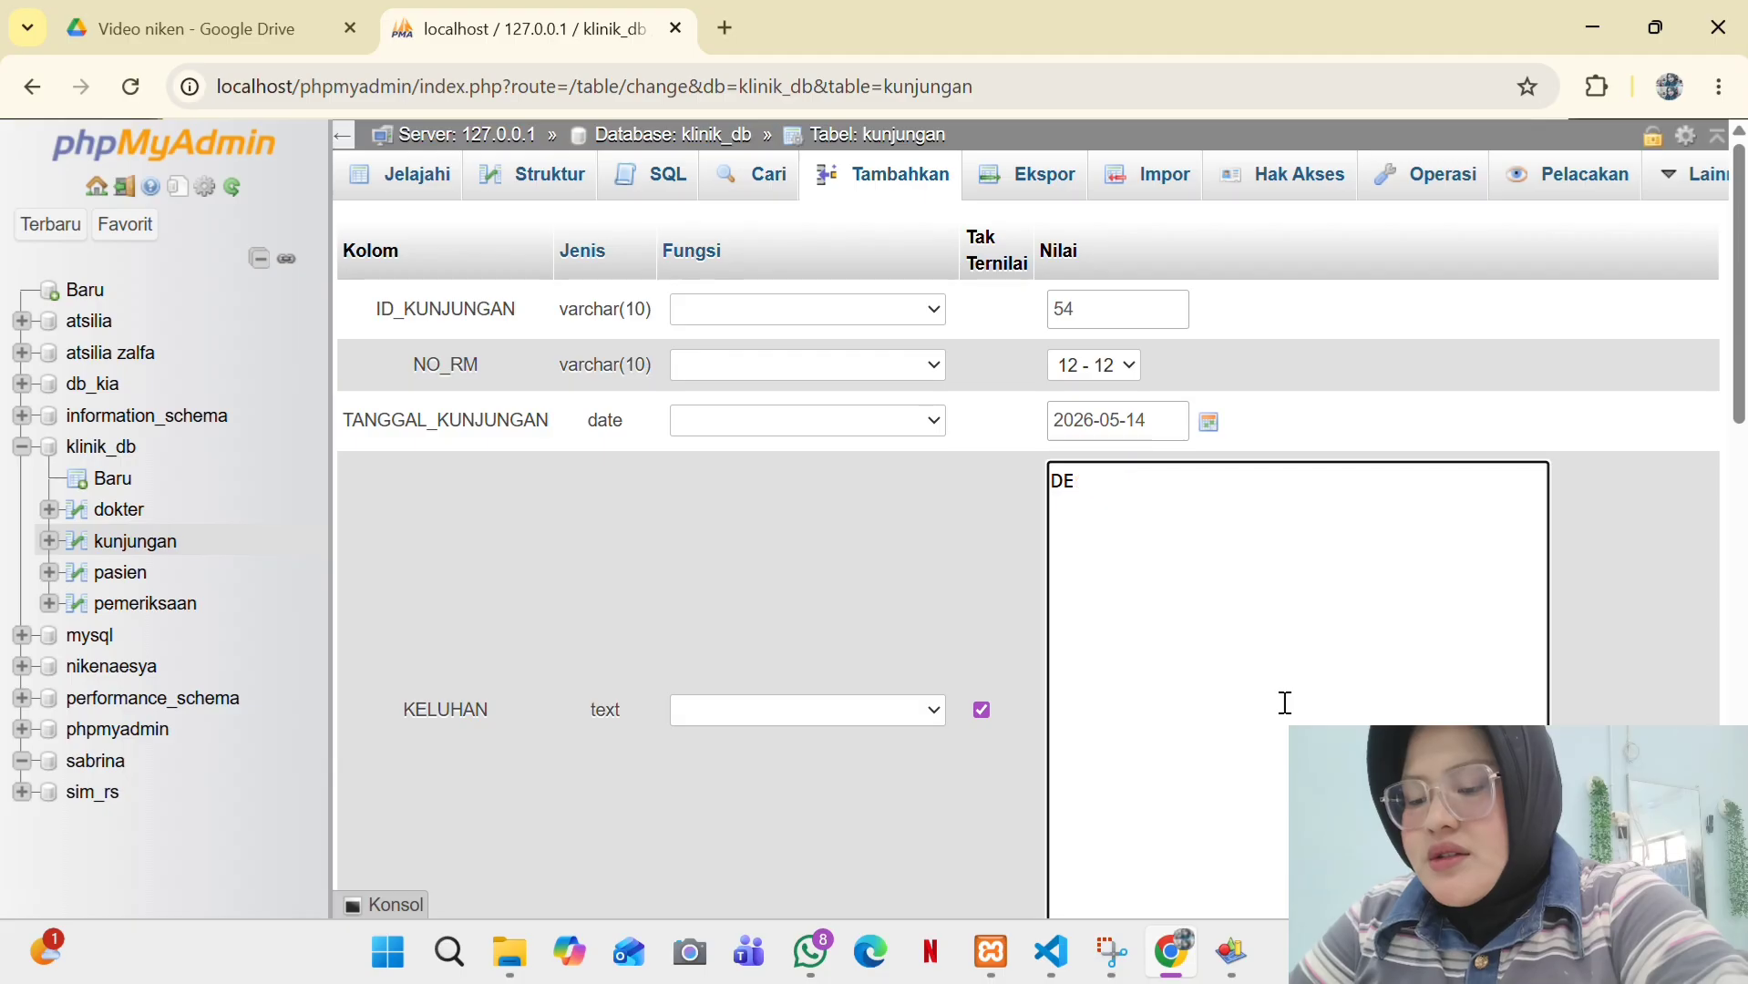
type("mam se")
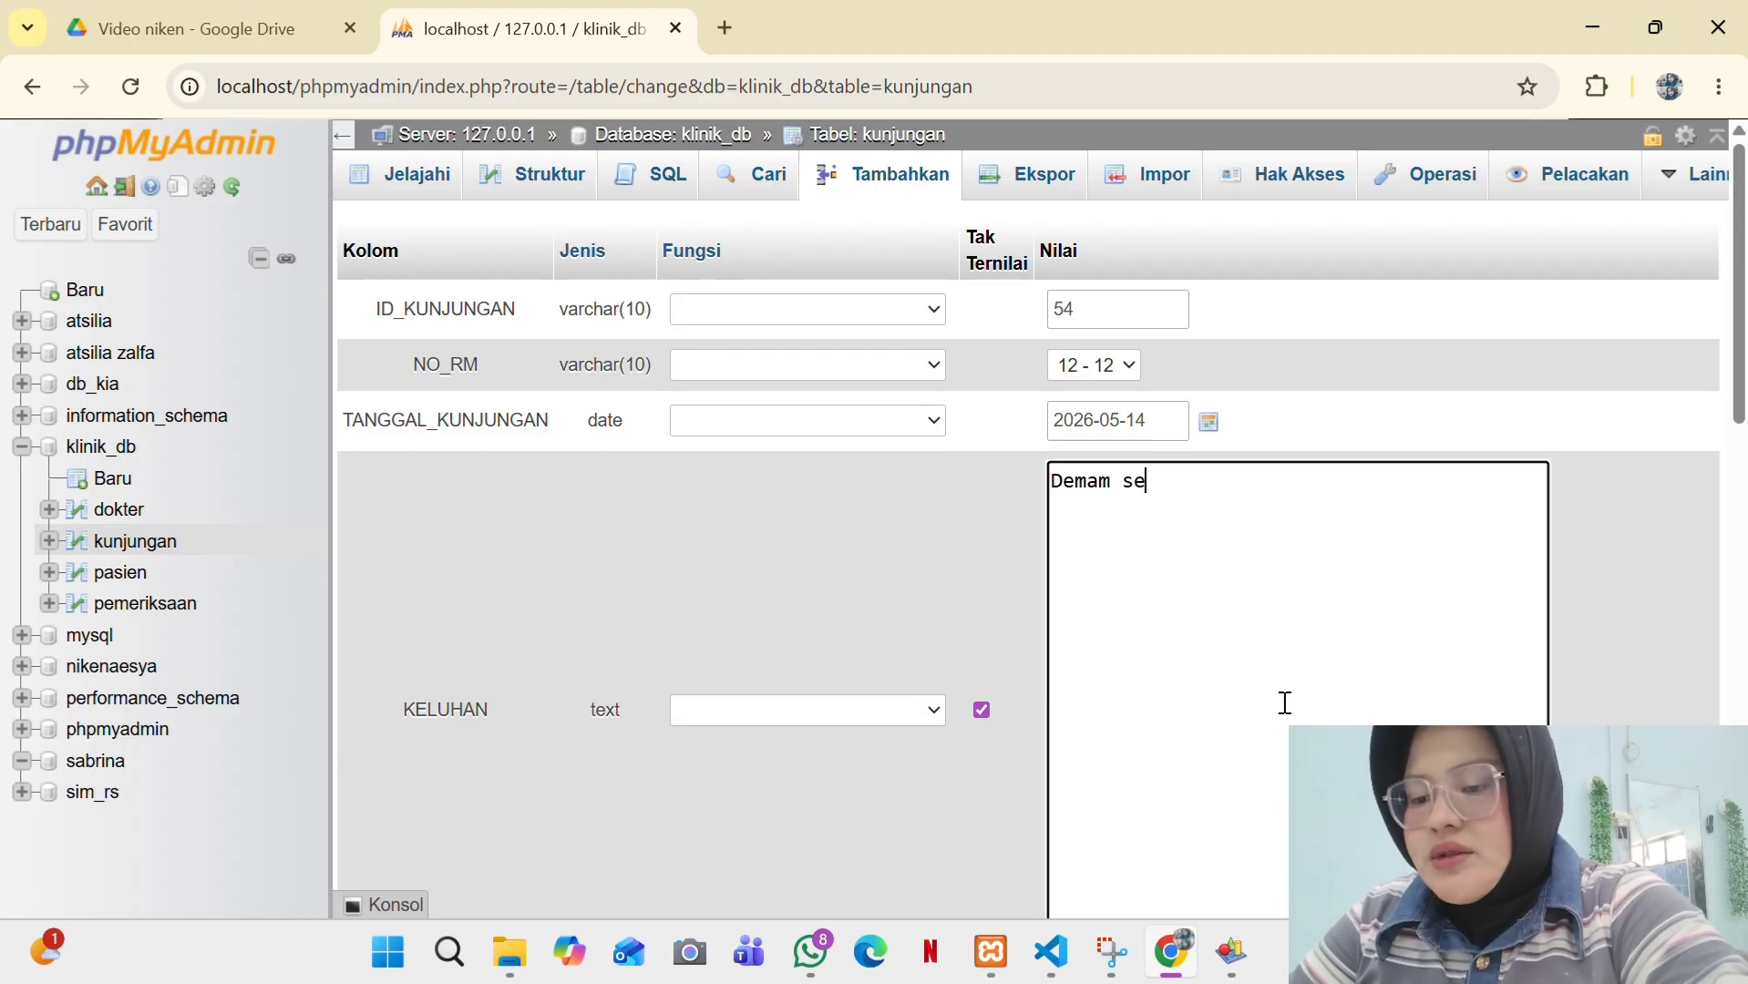
type("lama 3 hari")
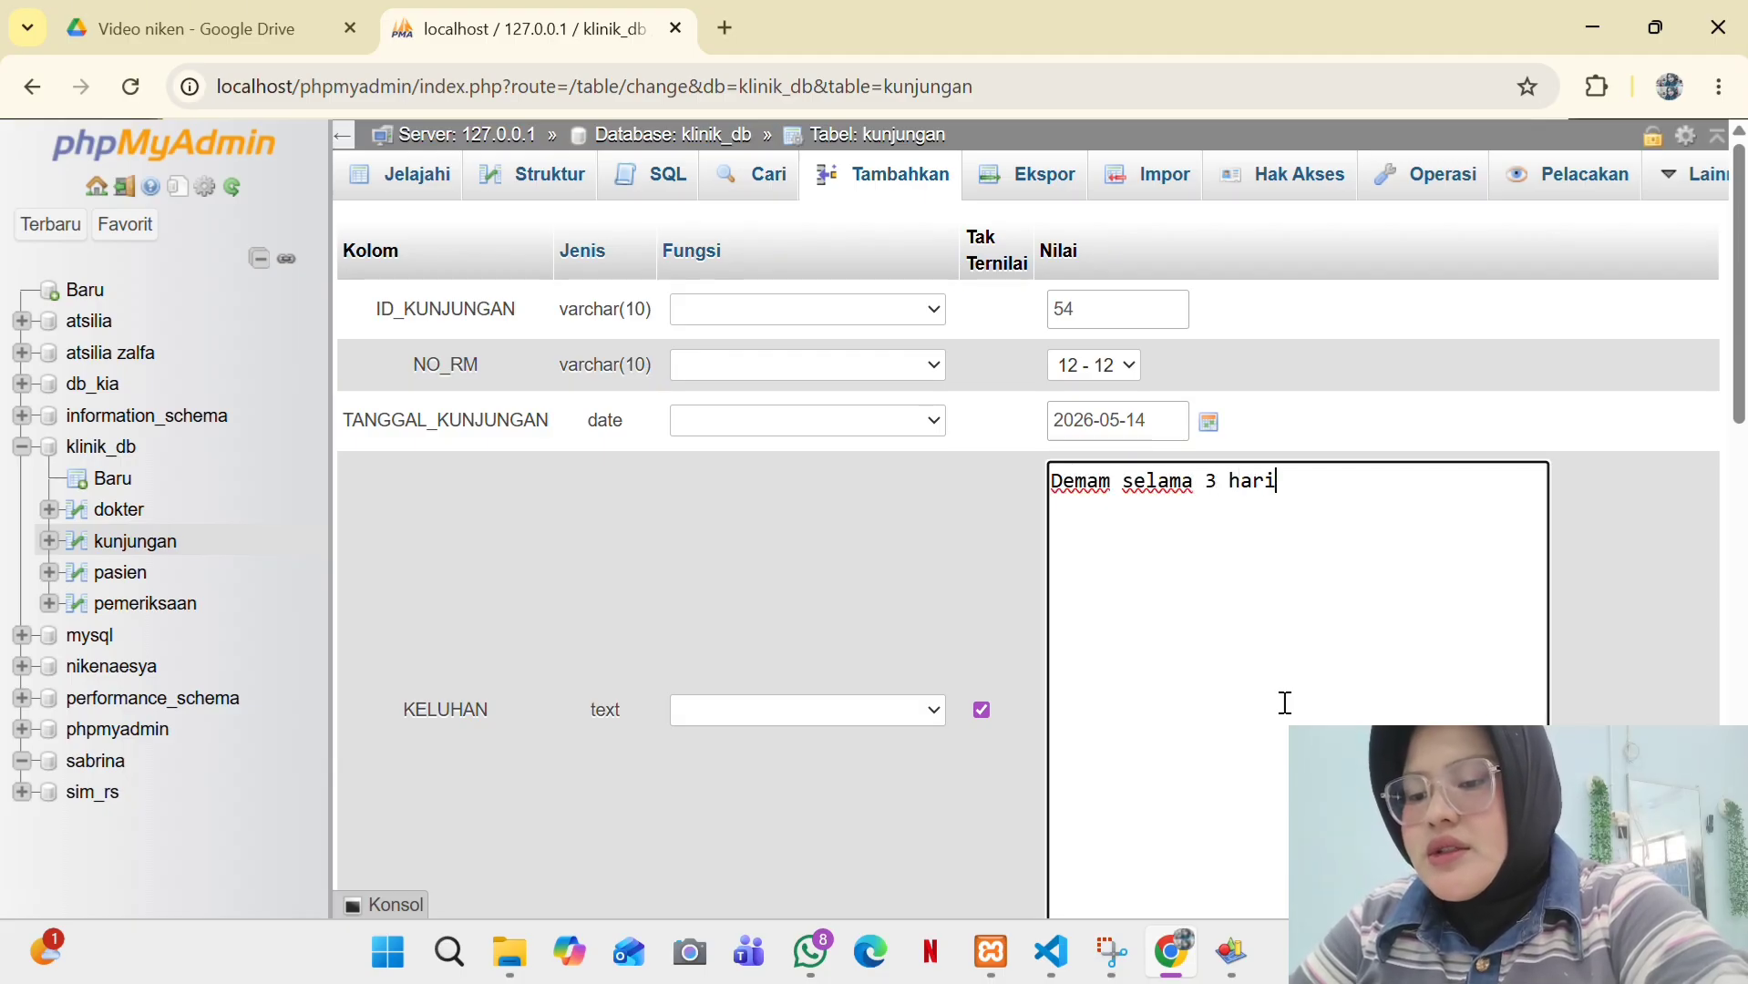
scroll(1249, 594, "down", 5)
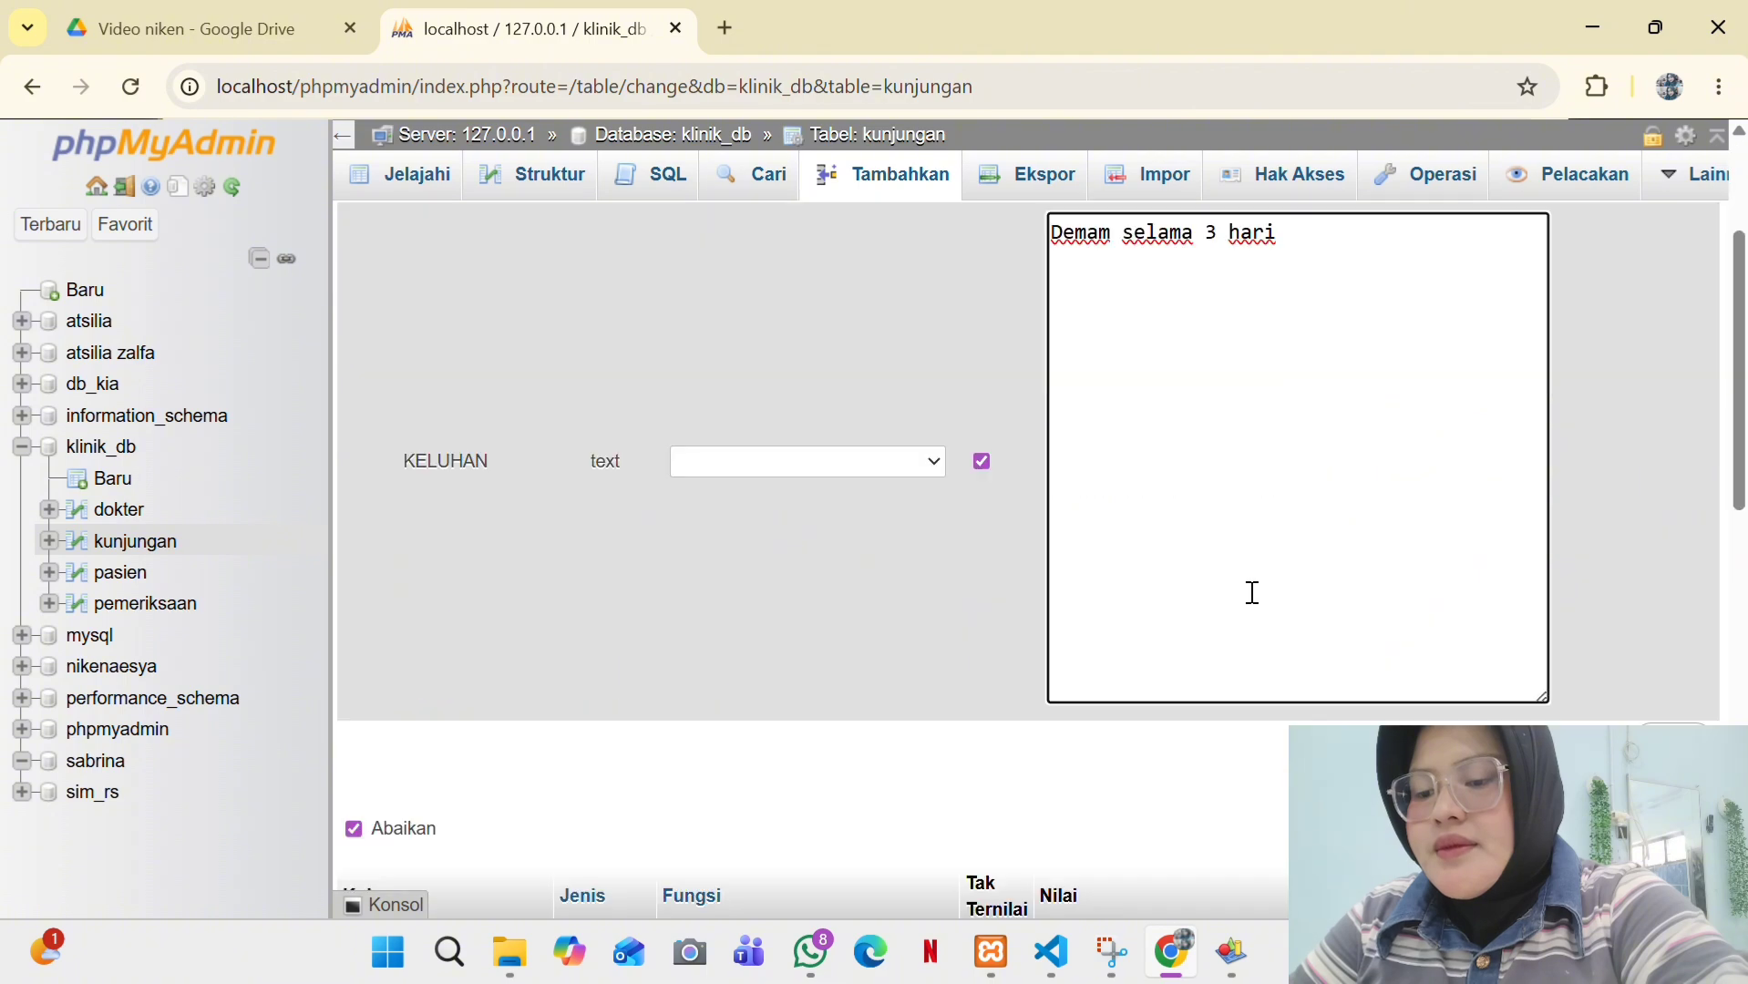
scroll(1422, 524, "up", 2)
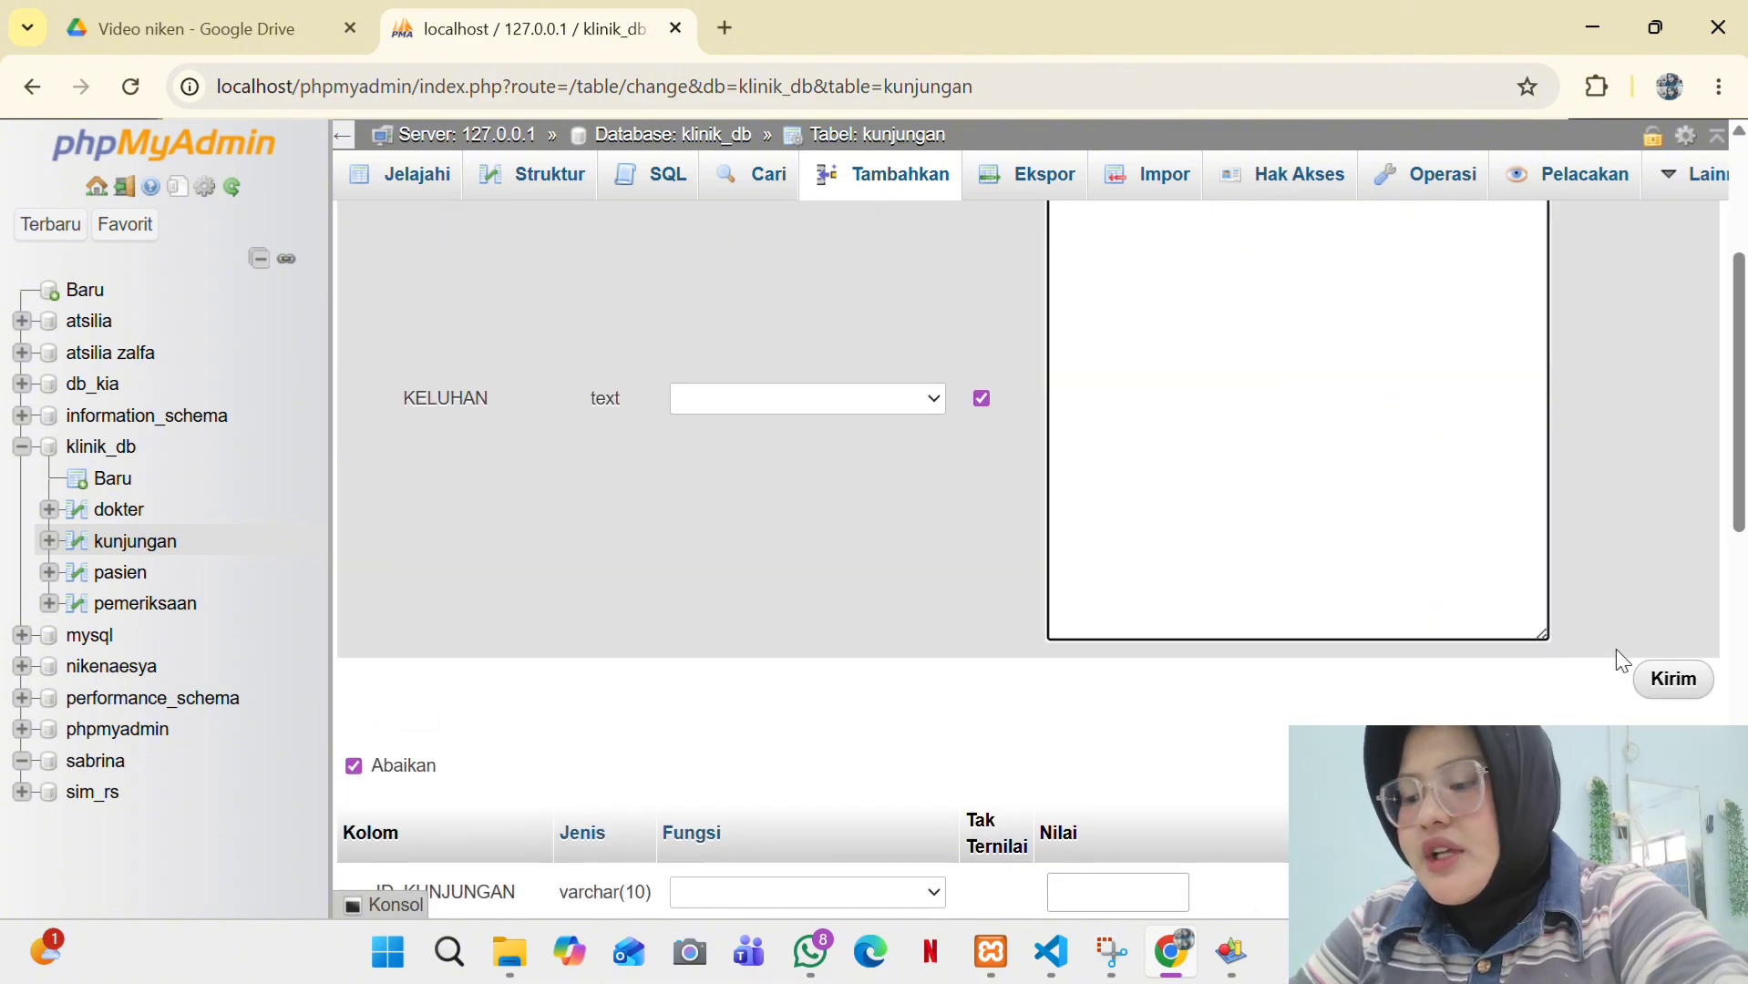
left_click(1665, 682)
scroll(1654, 675, "up", 4)
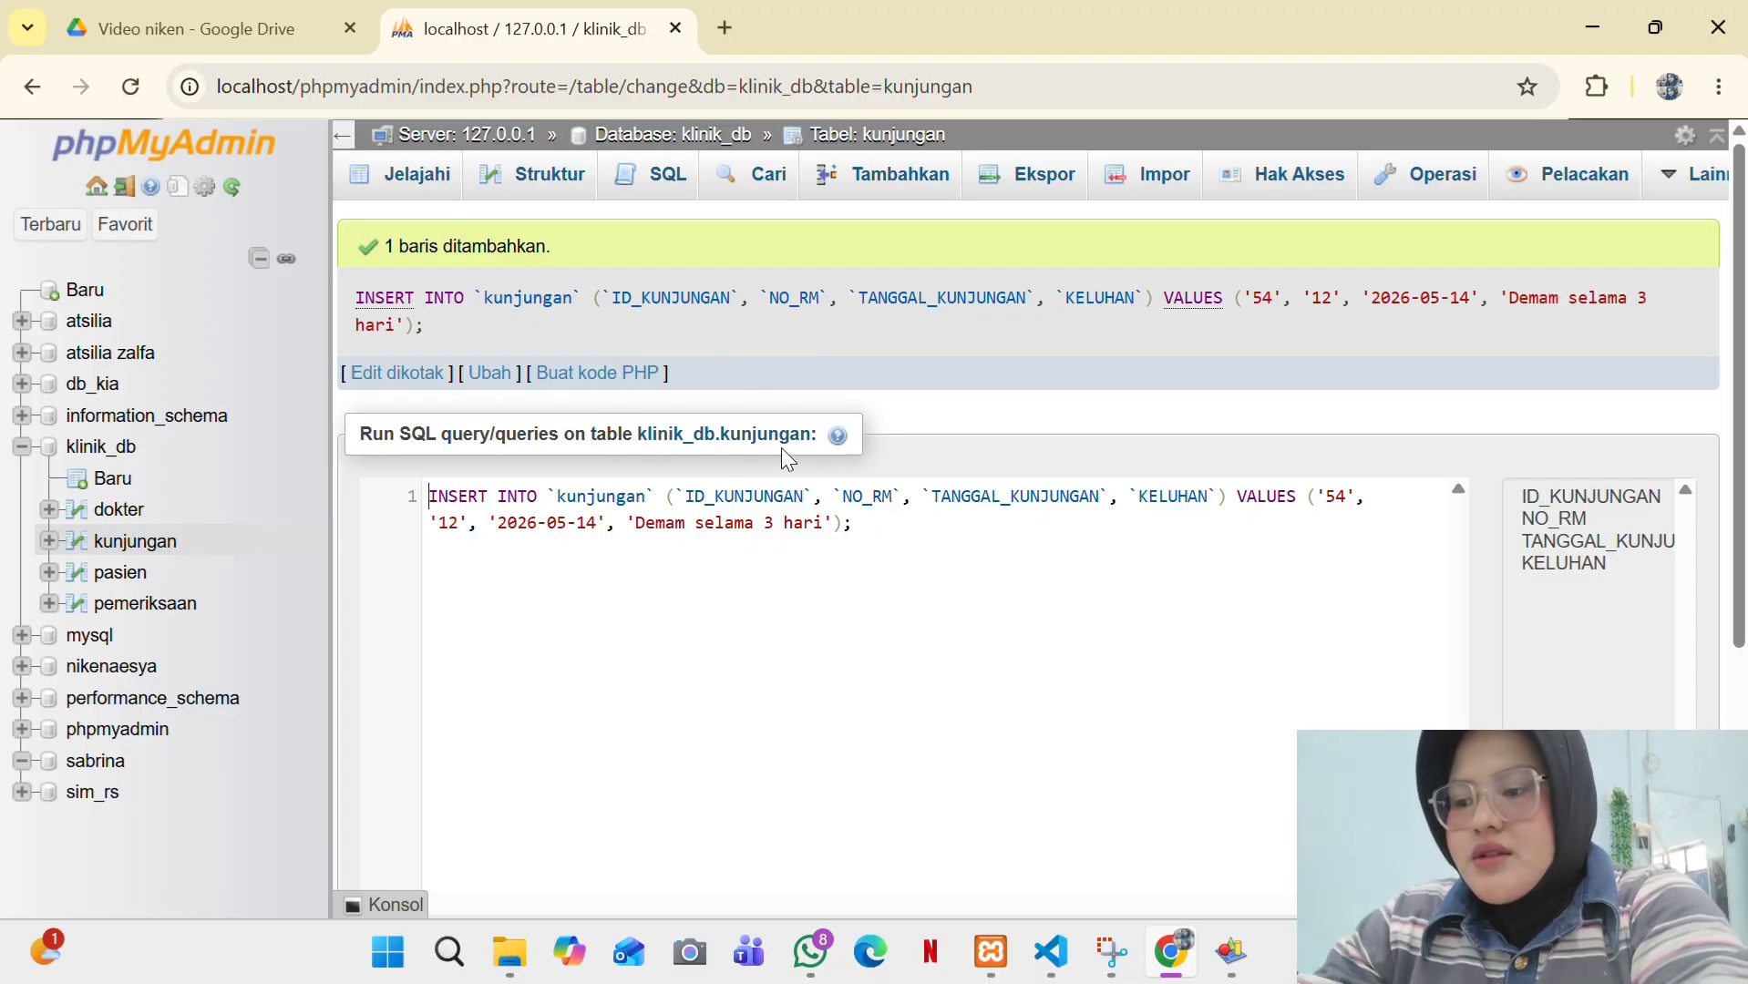
- Start a new dokter row with ID_DOKTER 3 and the doctor's name
left_click(113, 529)
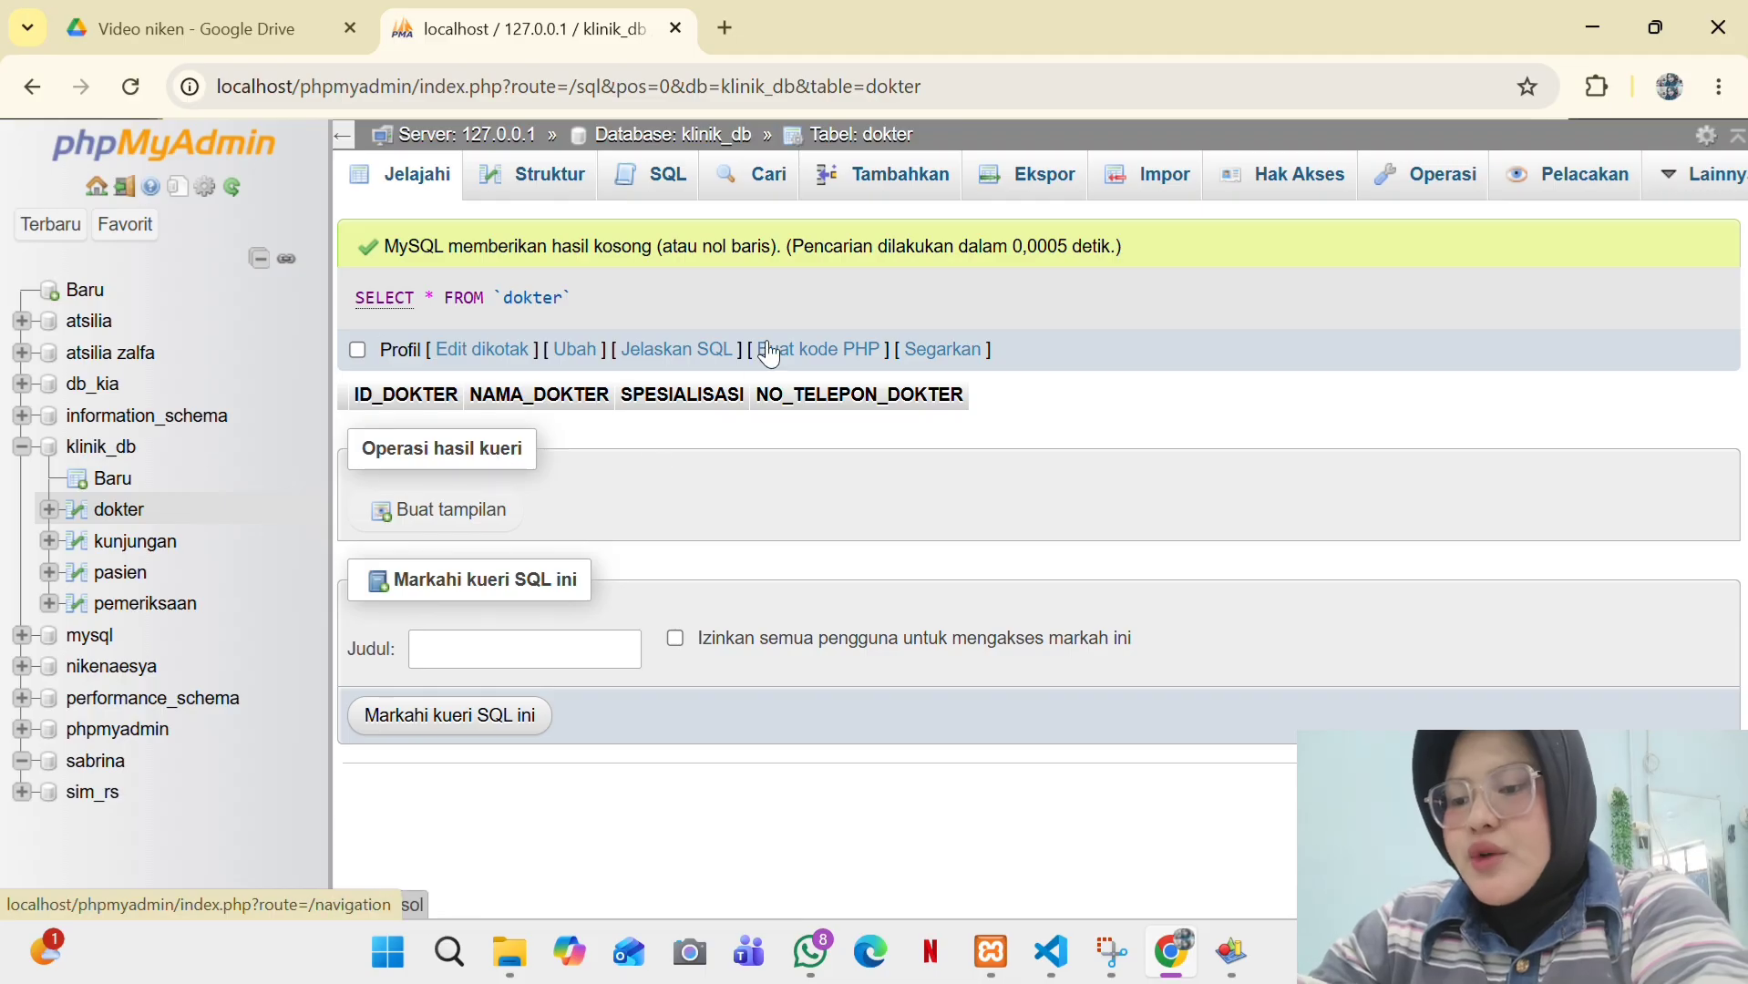
left_click(903, 182)
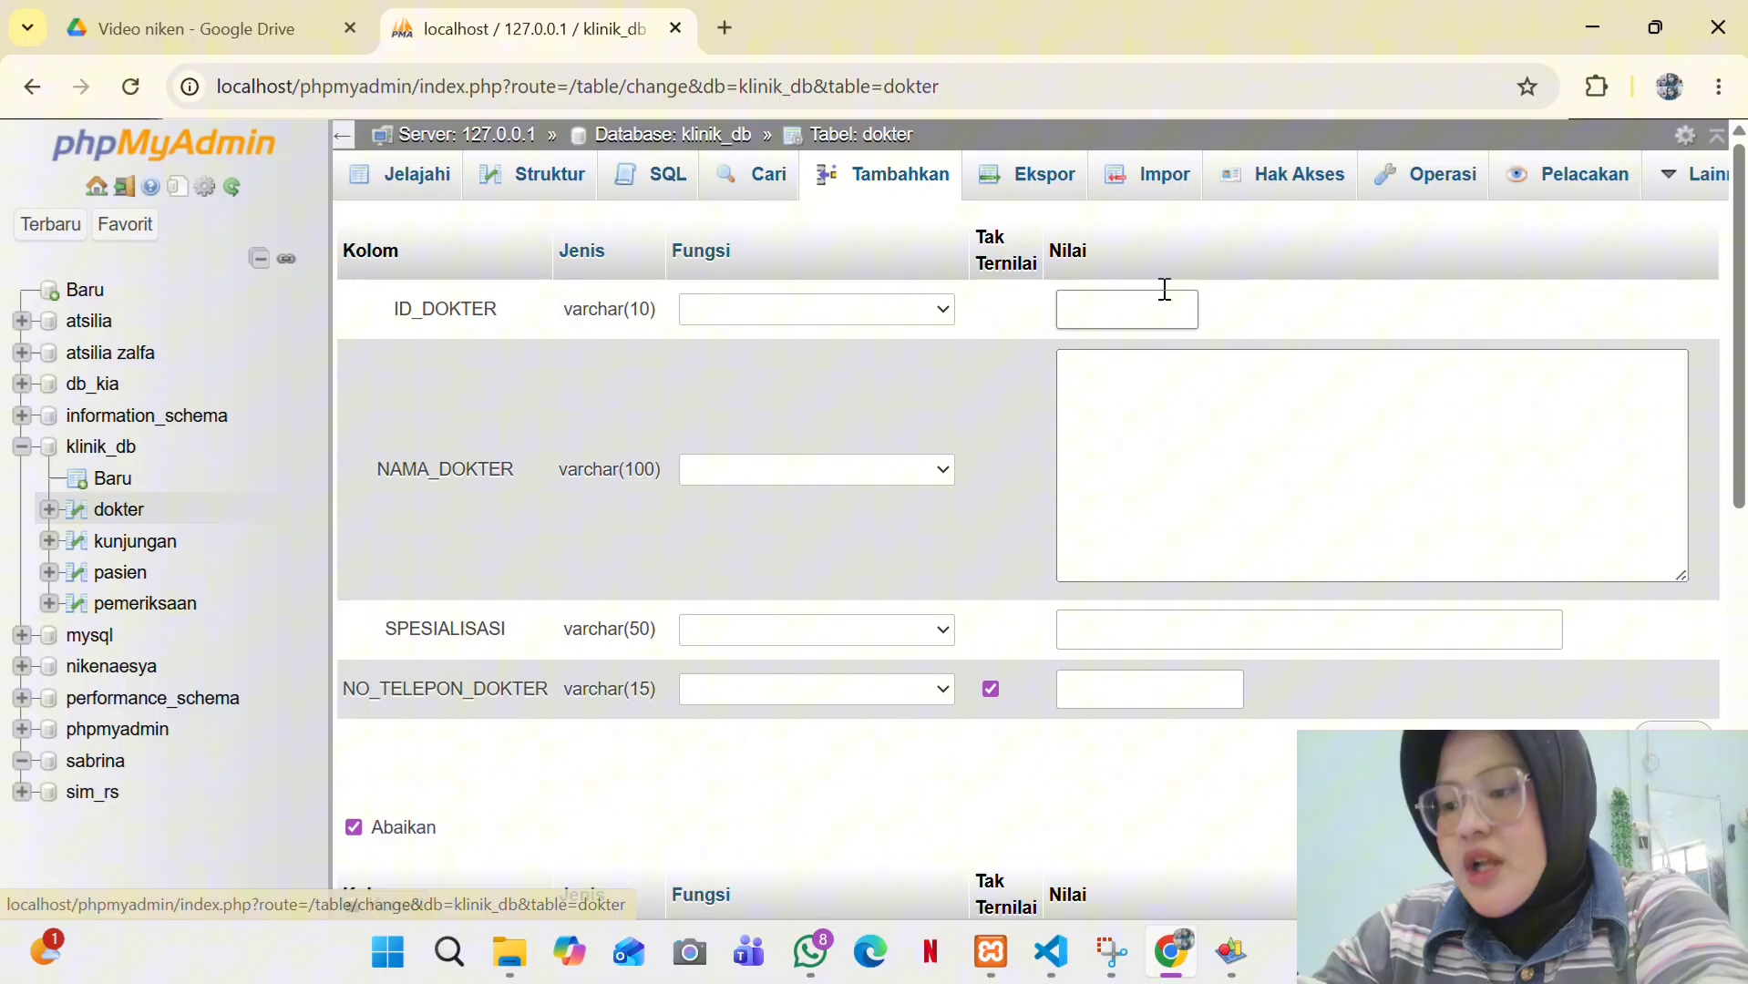
left_click(1094, 318)
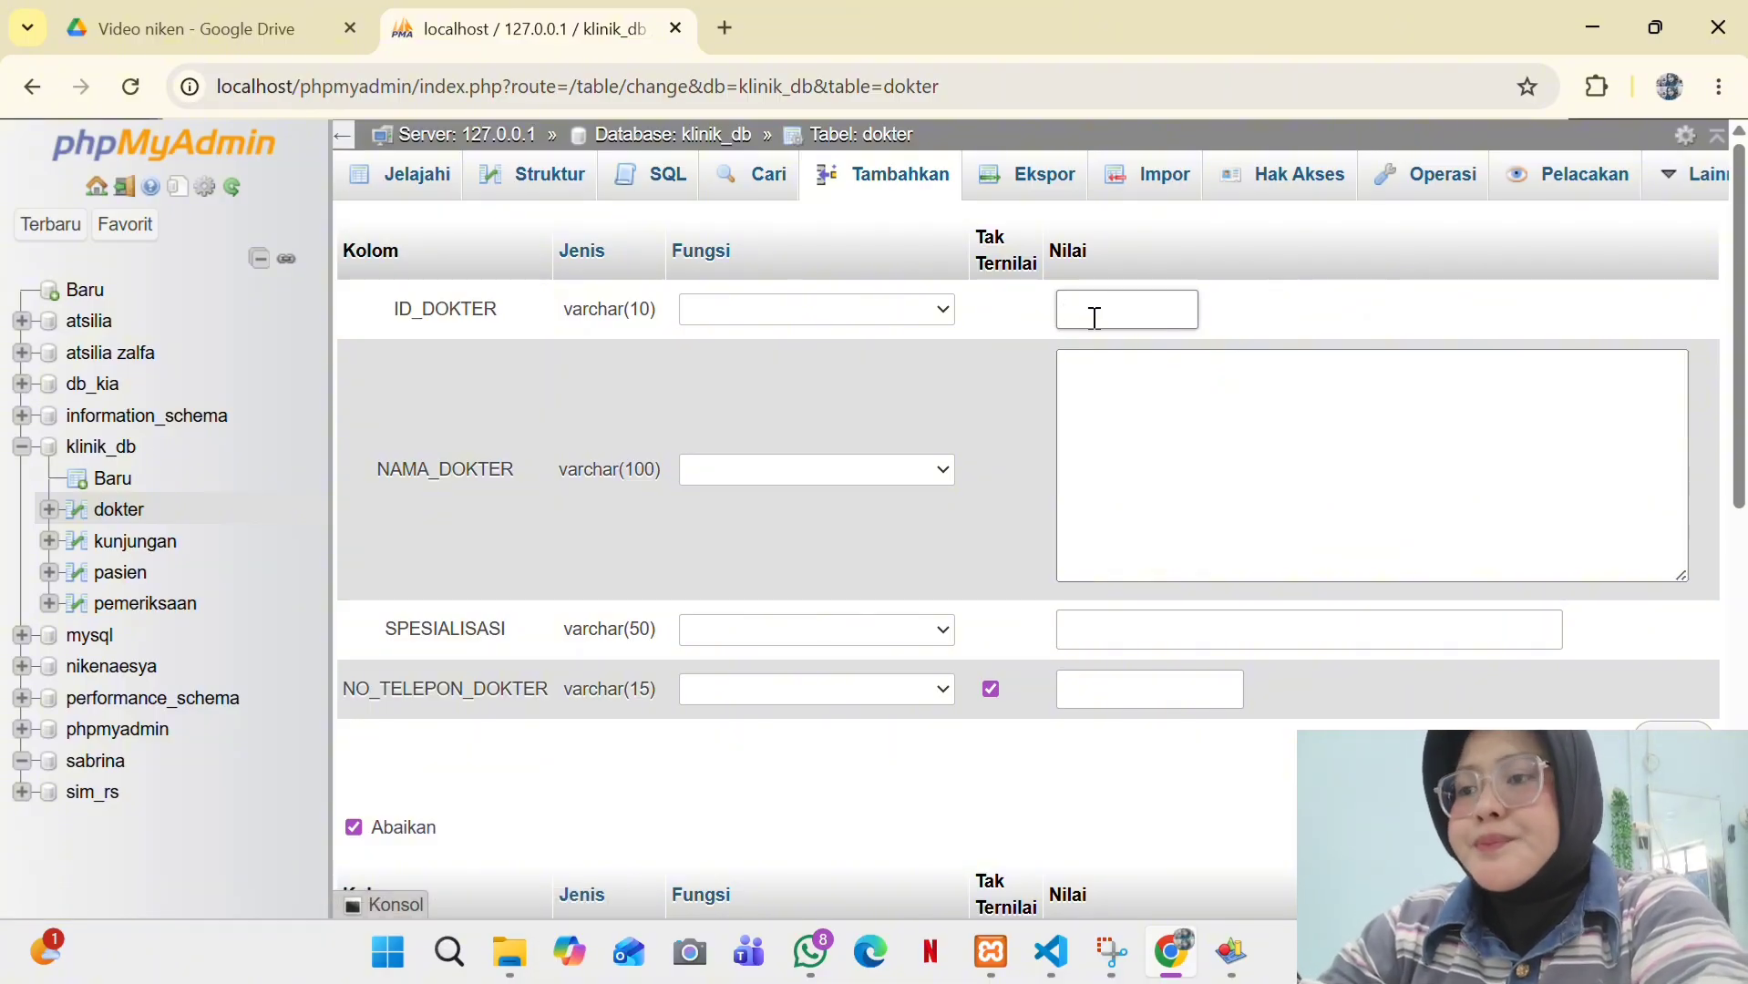
left_click(1095, 401)
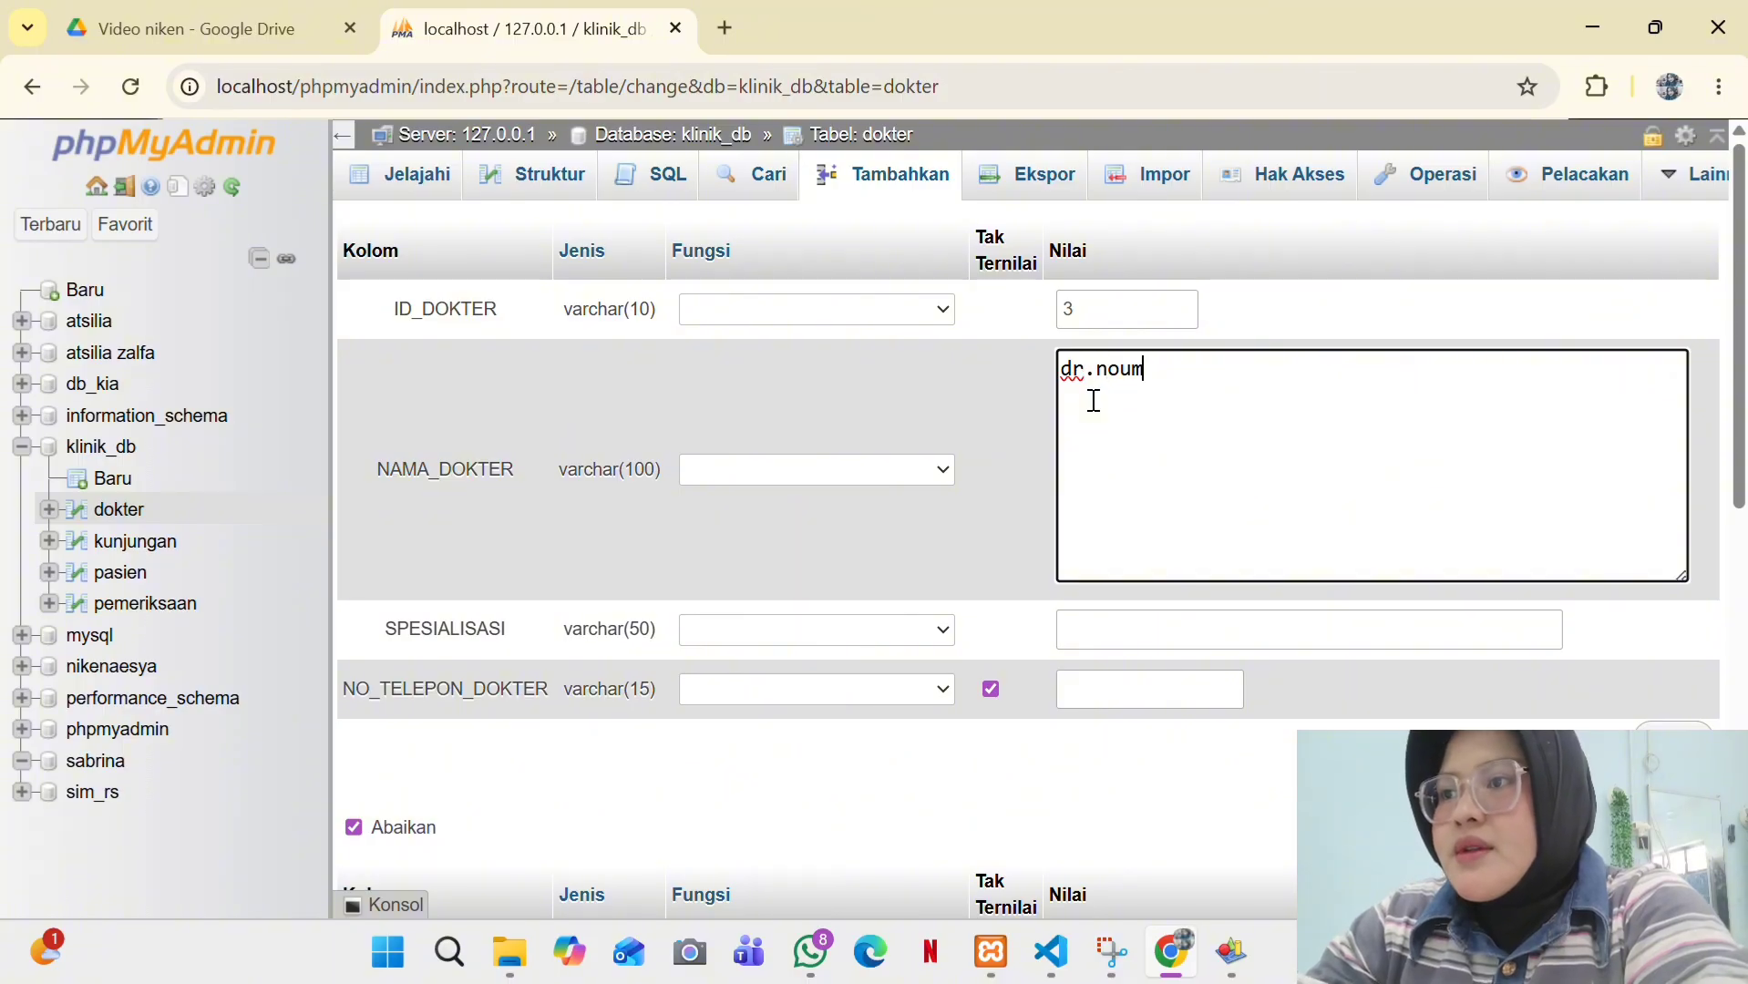
type("indah")
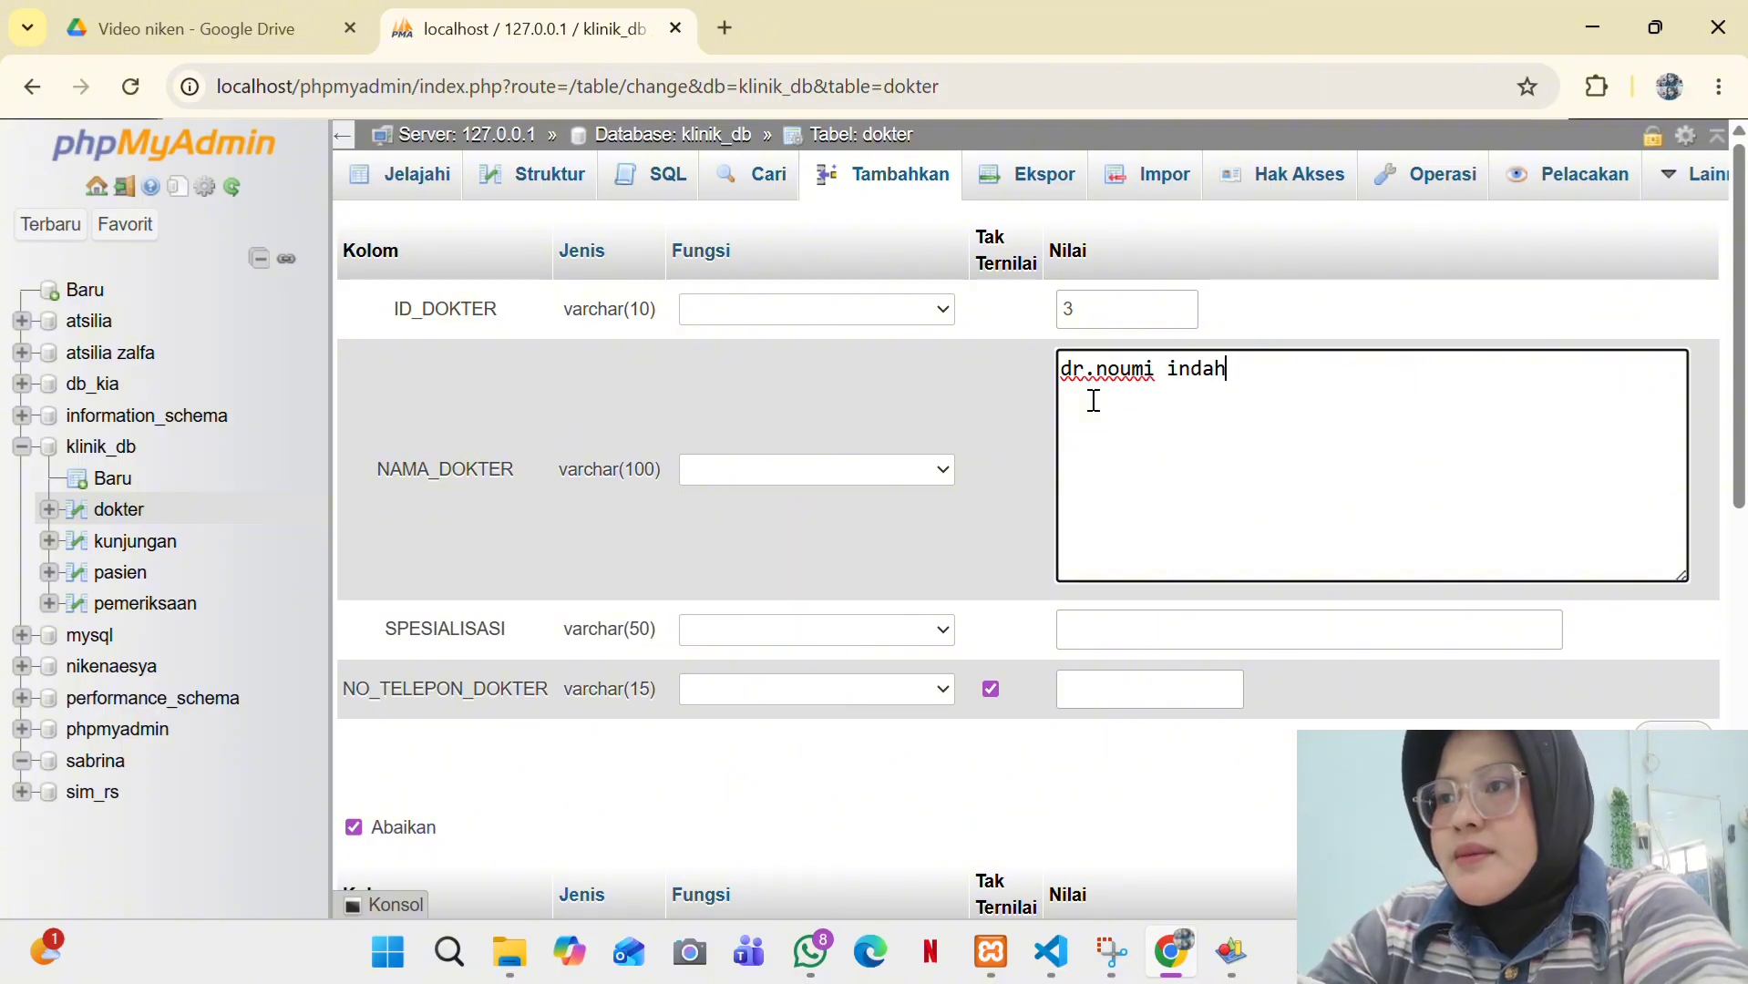
- Set SPESIALISASI to Jantung, add the doctor's phone number, and save
left_click(1083, 622)
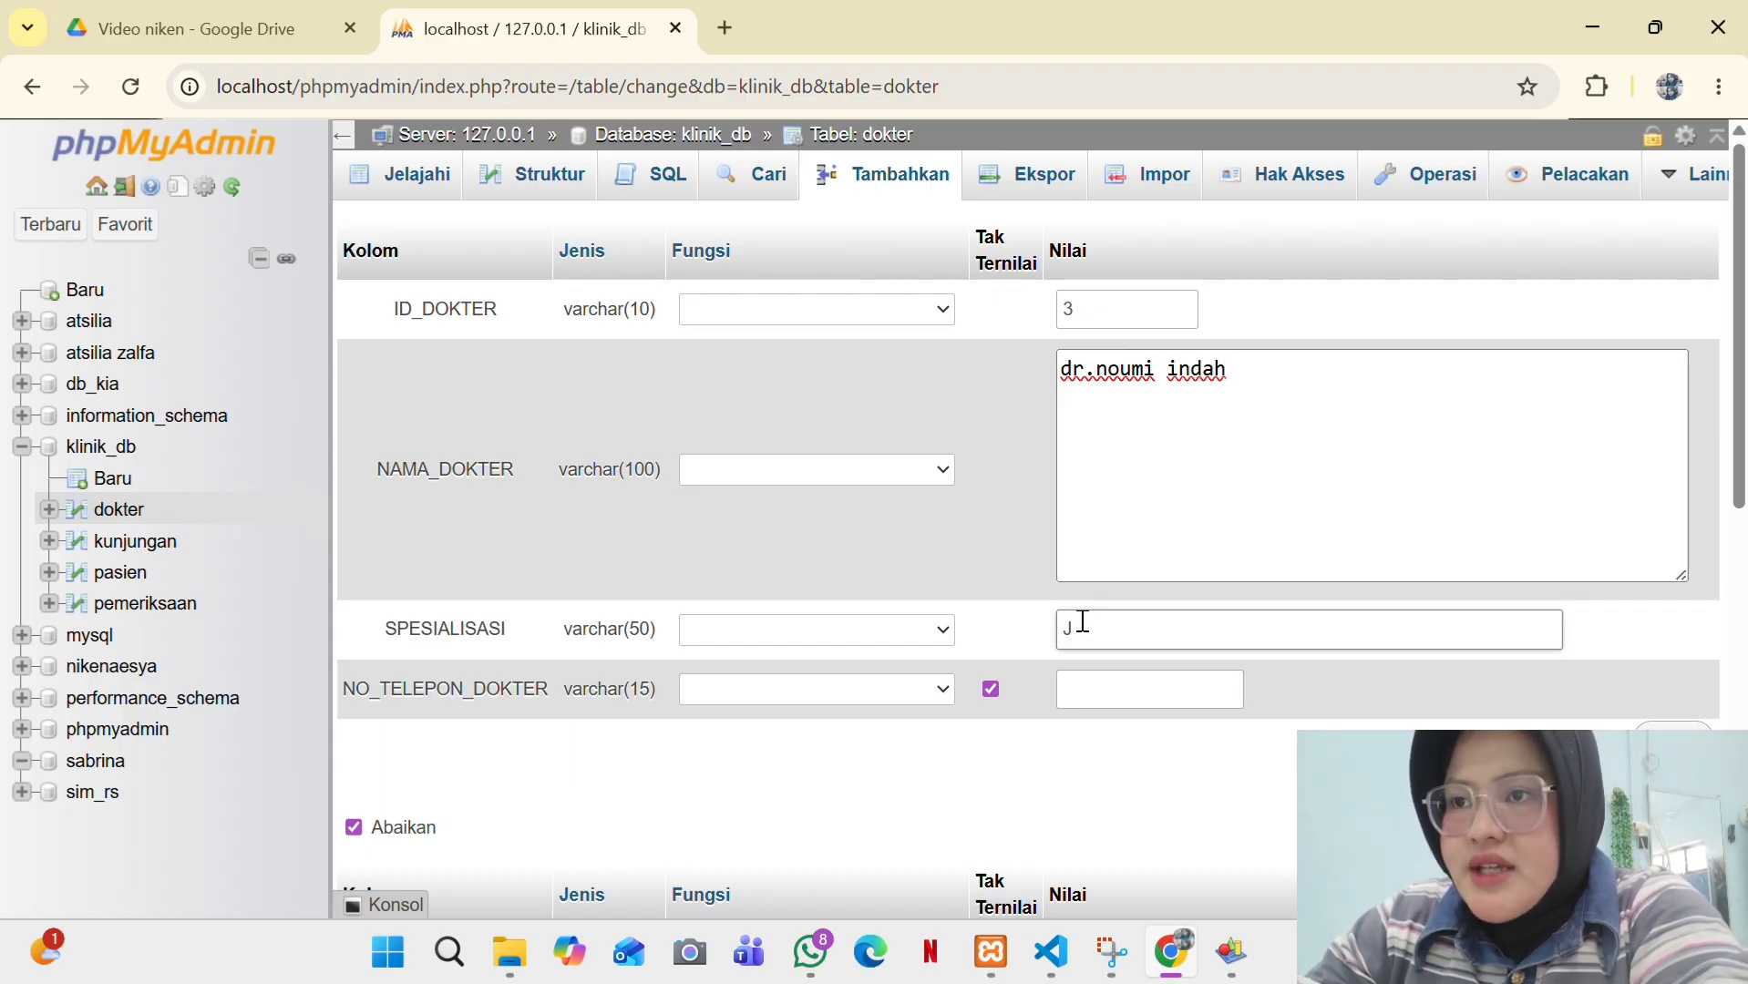
type("Jant")
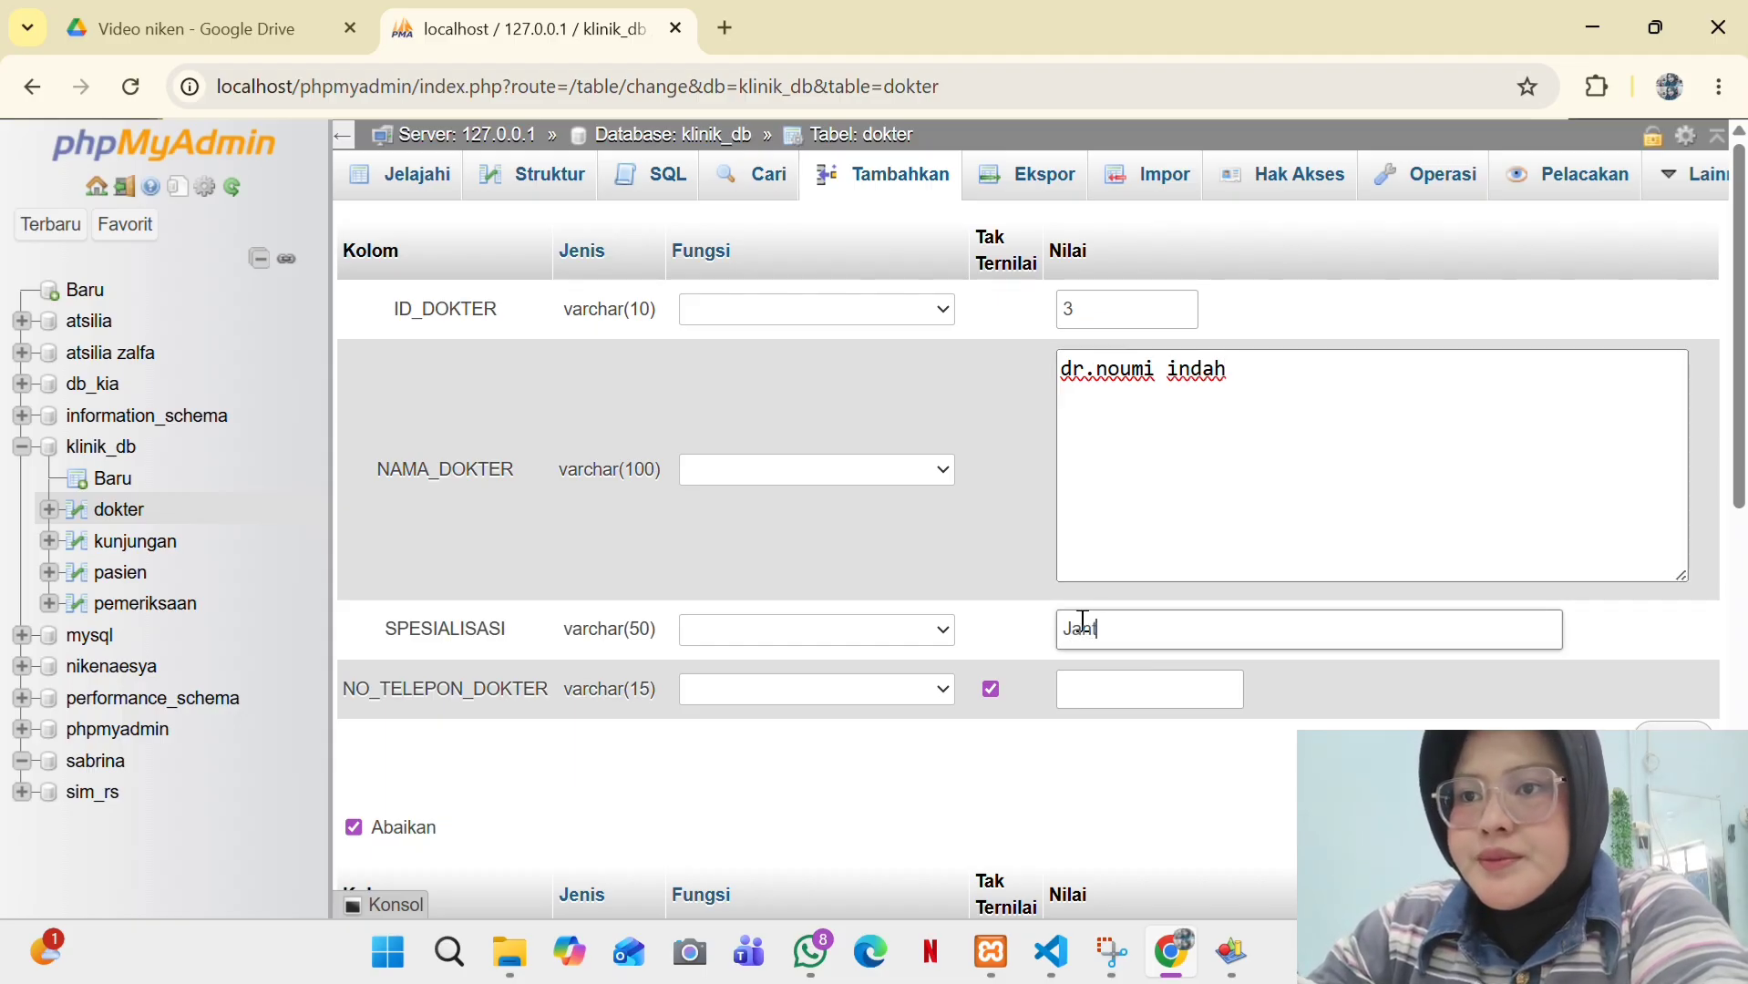
type("ung")
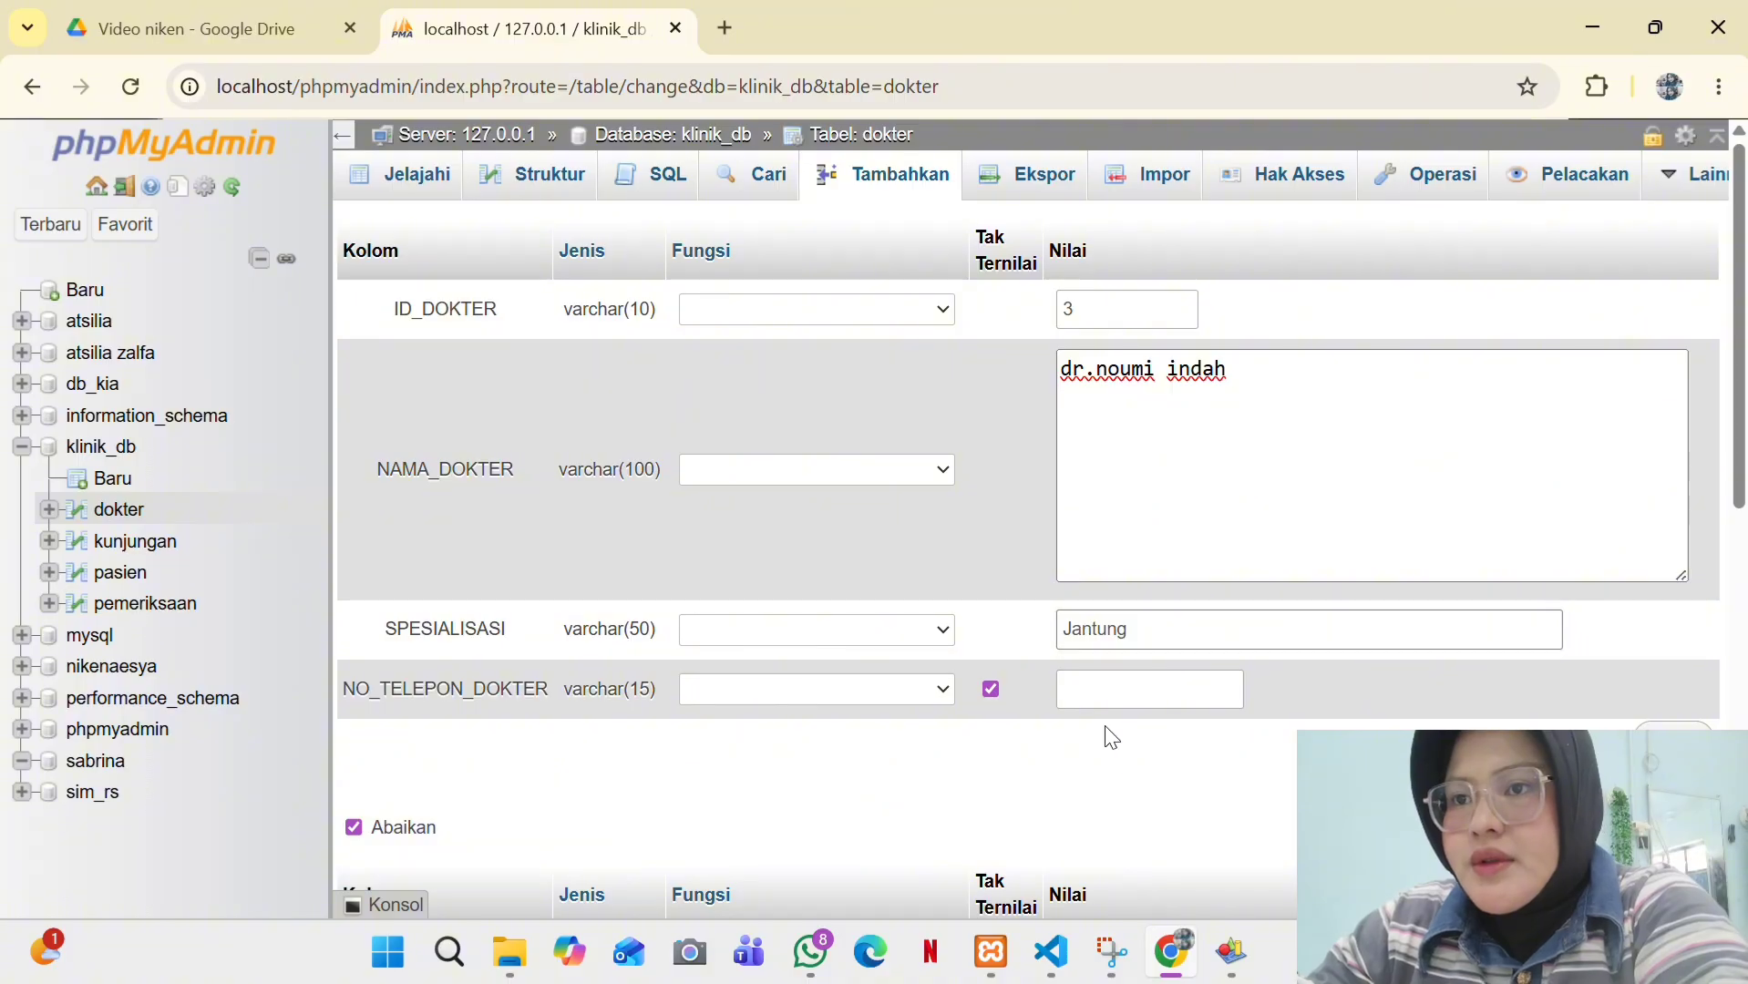
left_click(1107, 695)
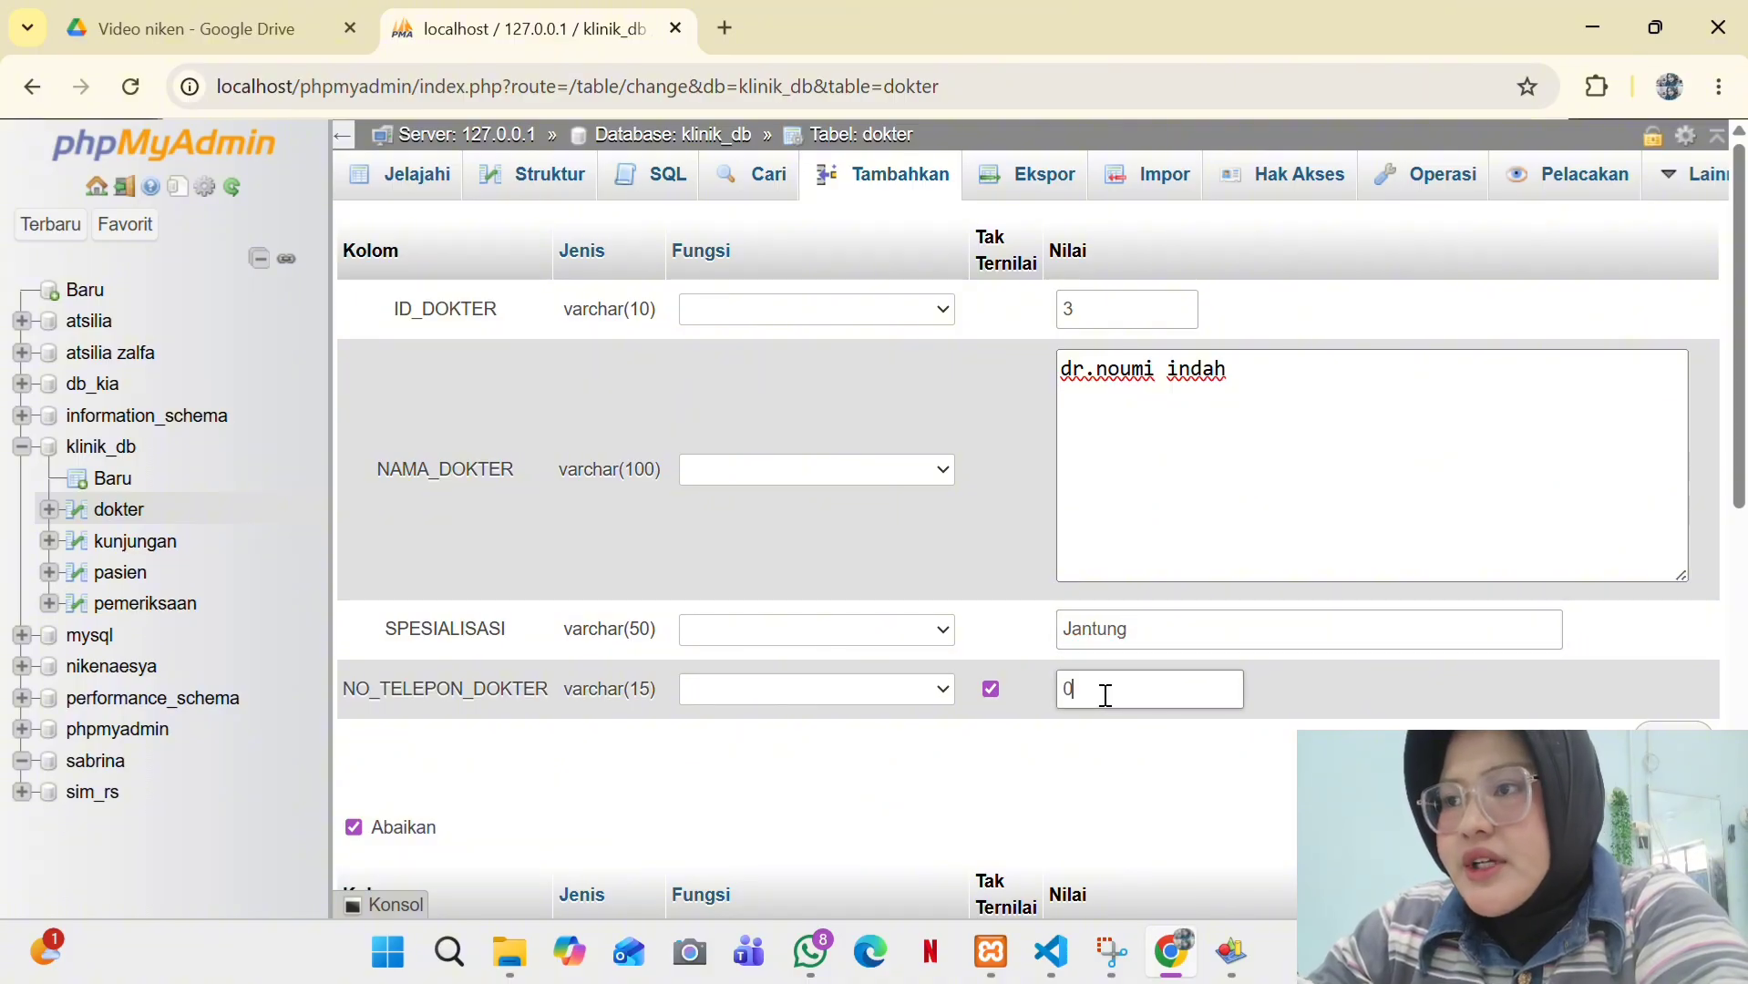
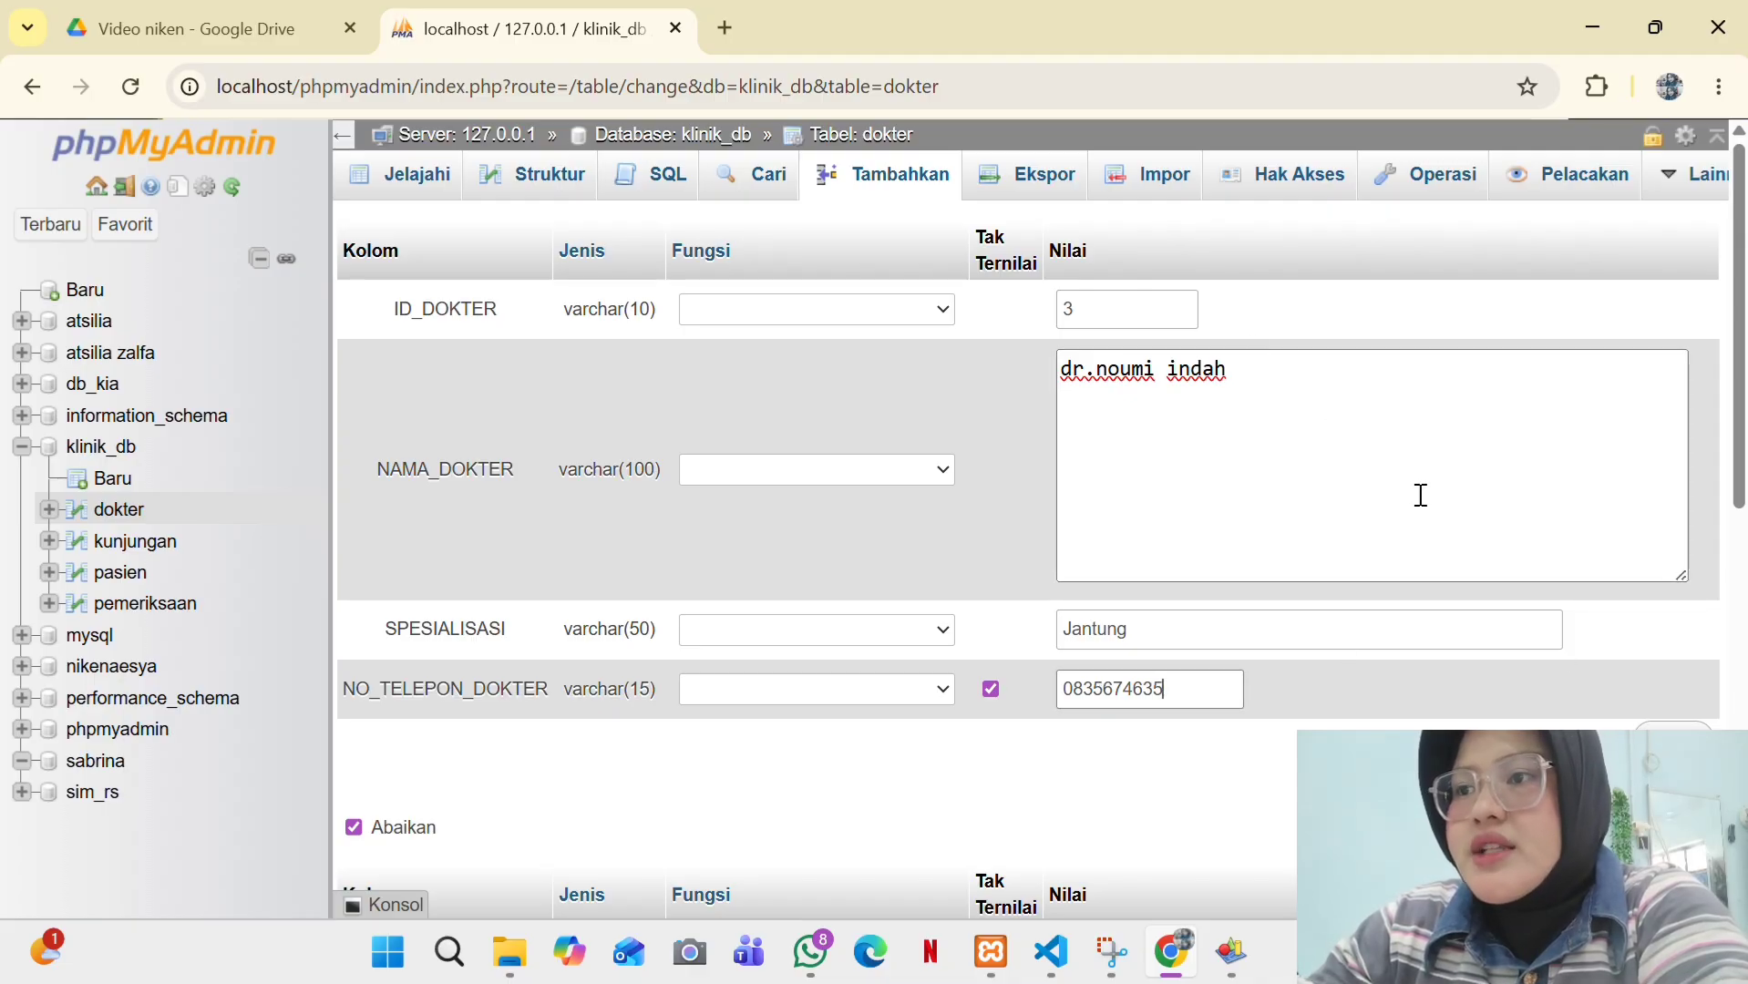
left_click(1674, 742)
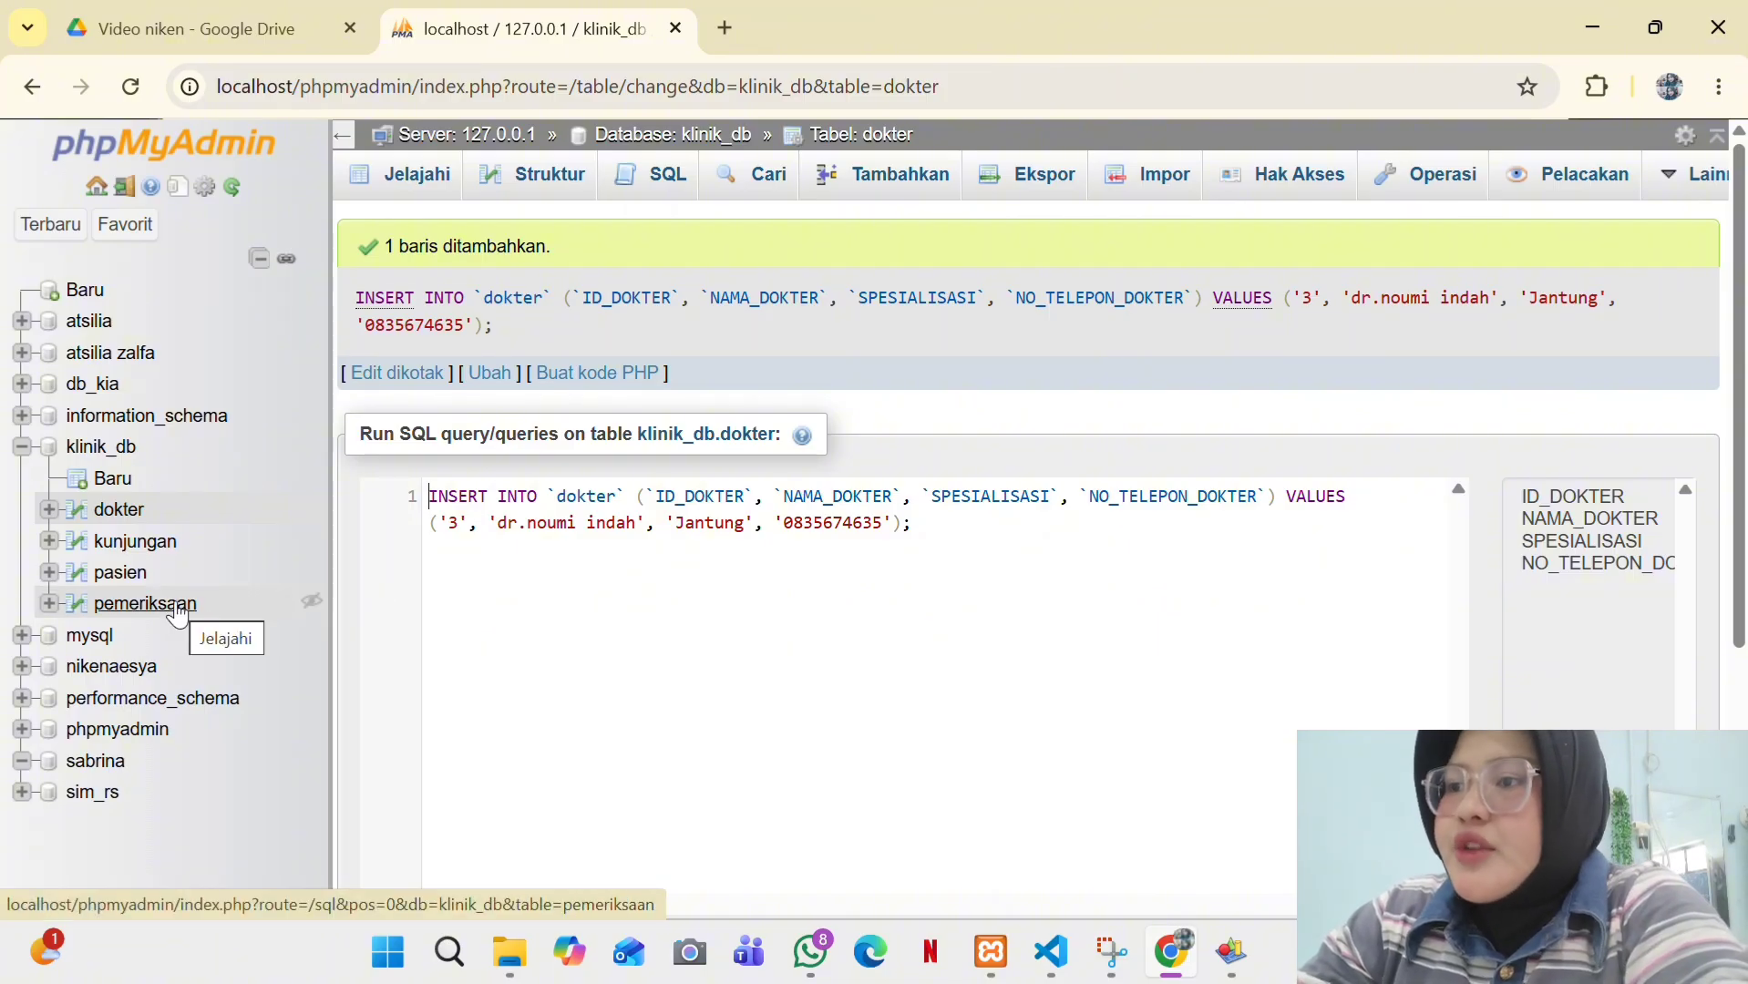
- Start a pemeriksaan row with ID 43, linked to doctor 3 and visit 54
left_click(178, 609)
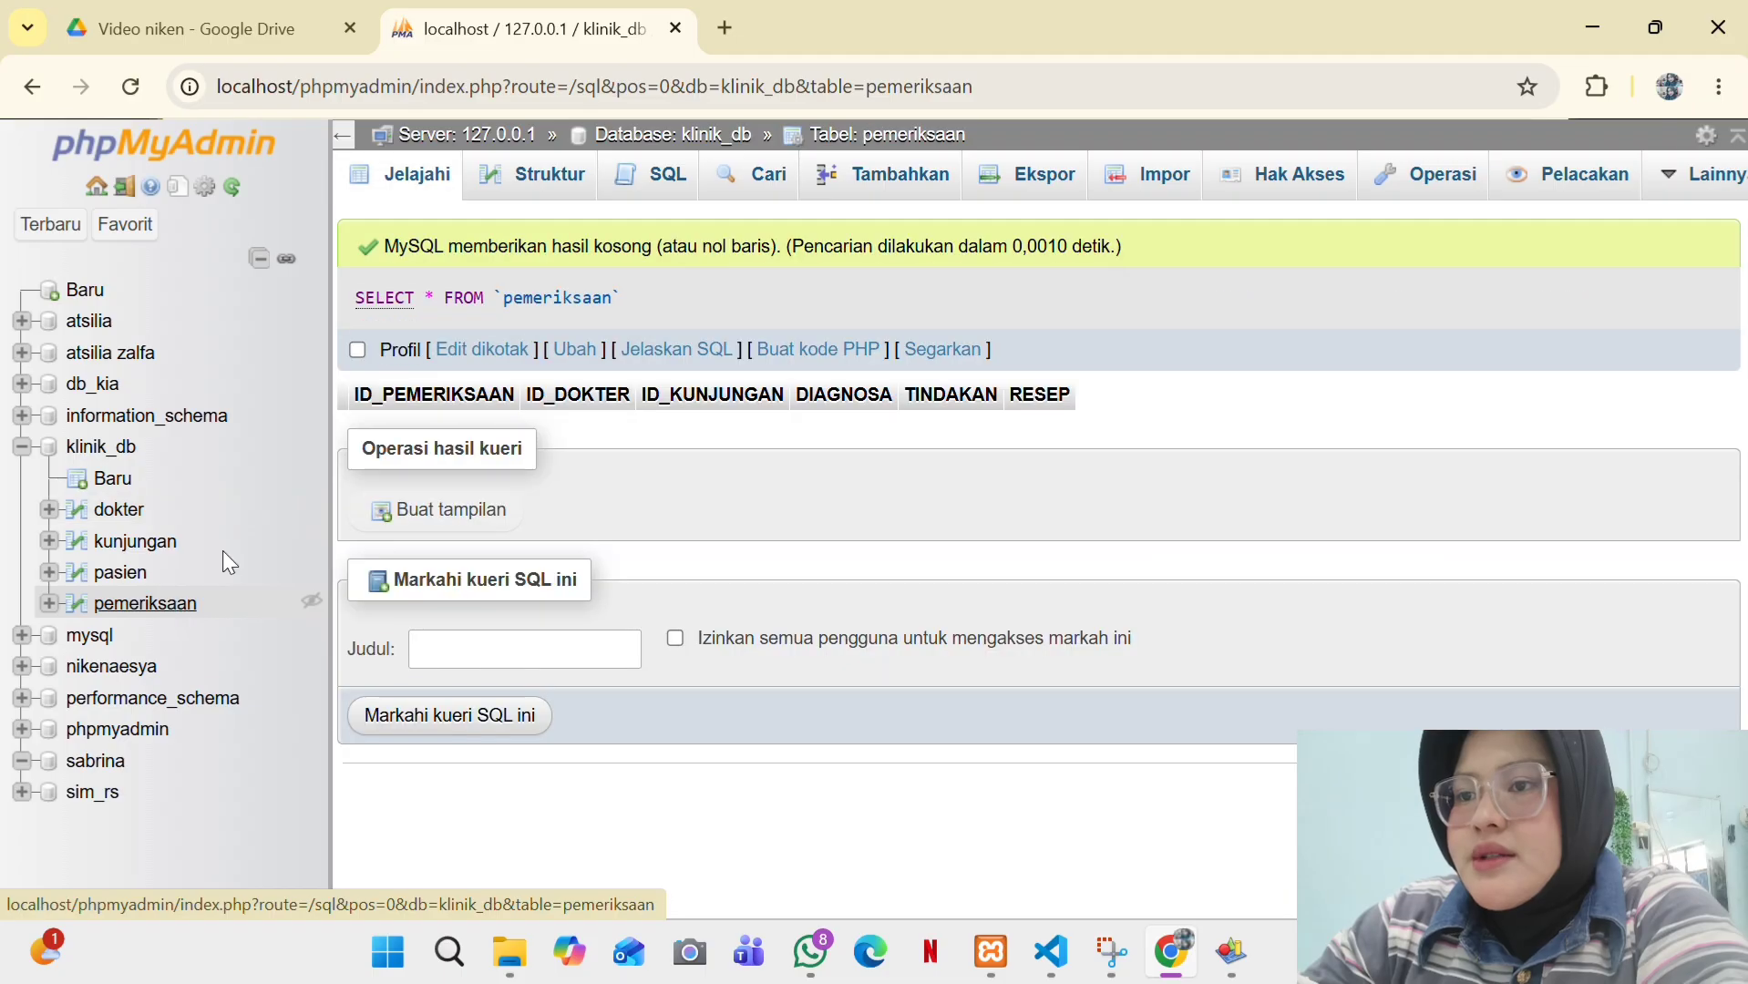
left_click(839, 194)
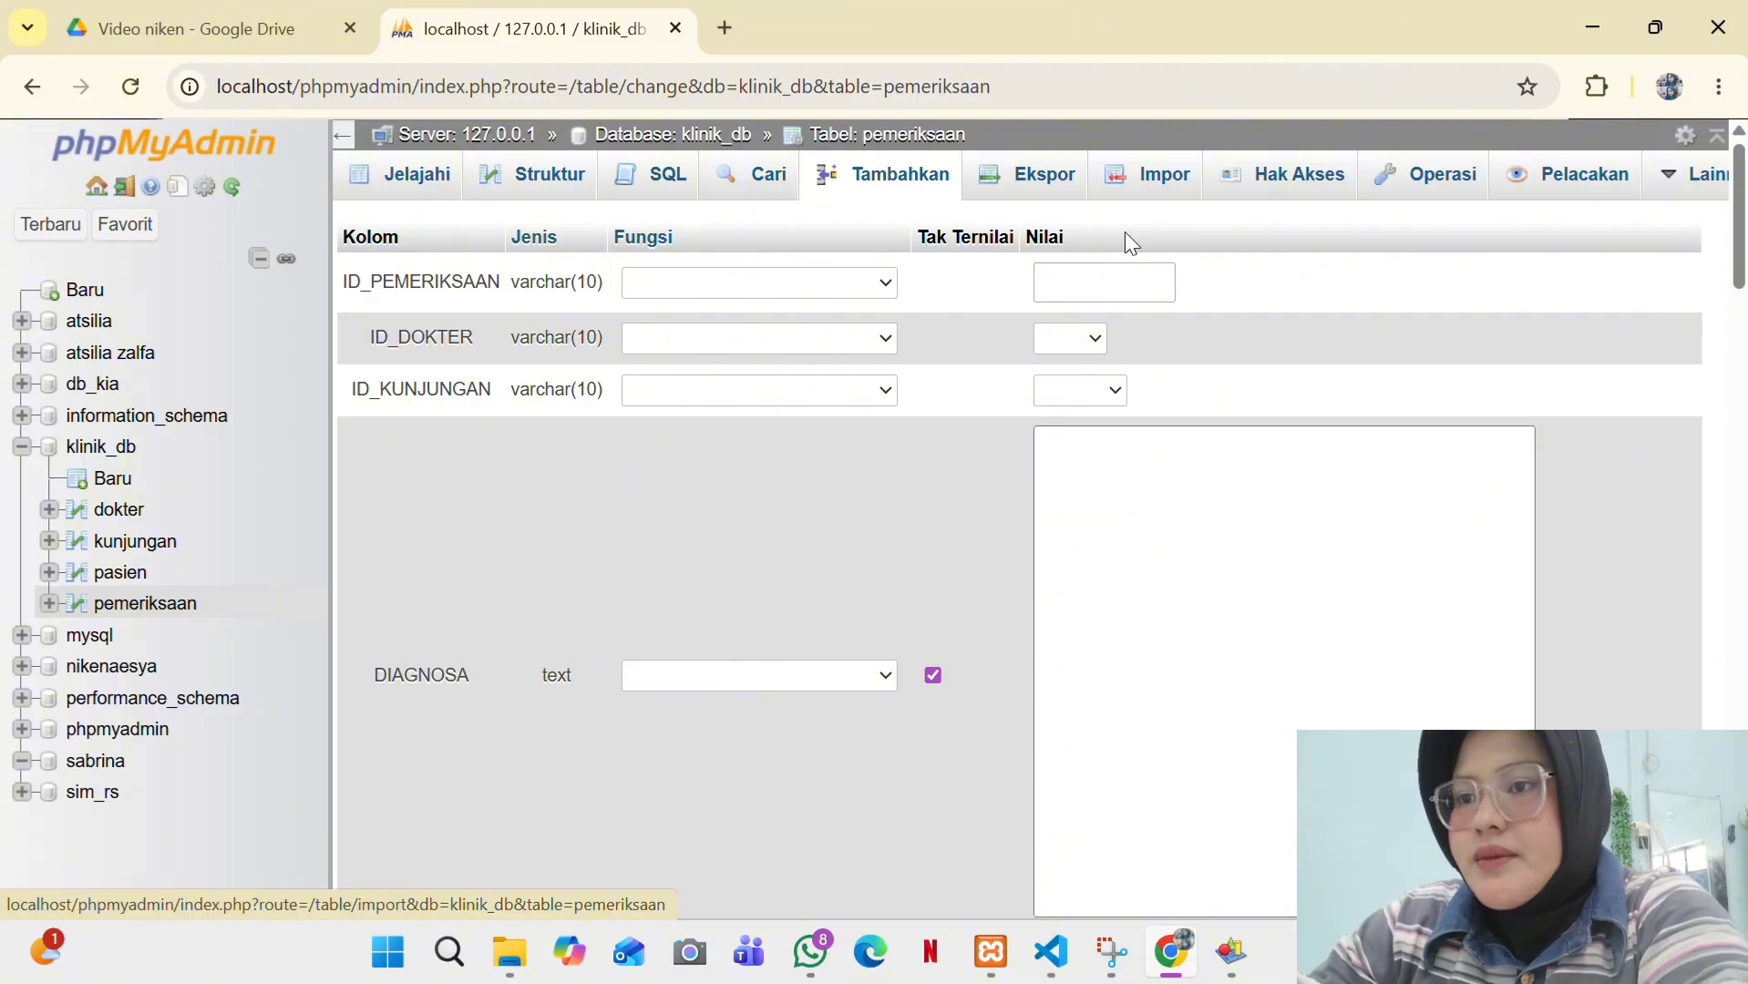
left_click(1063, 281)
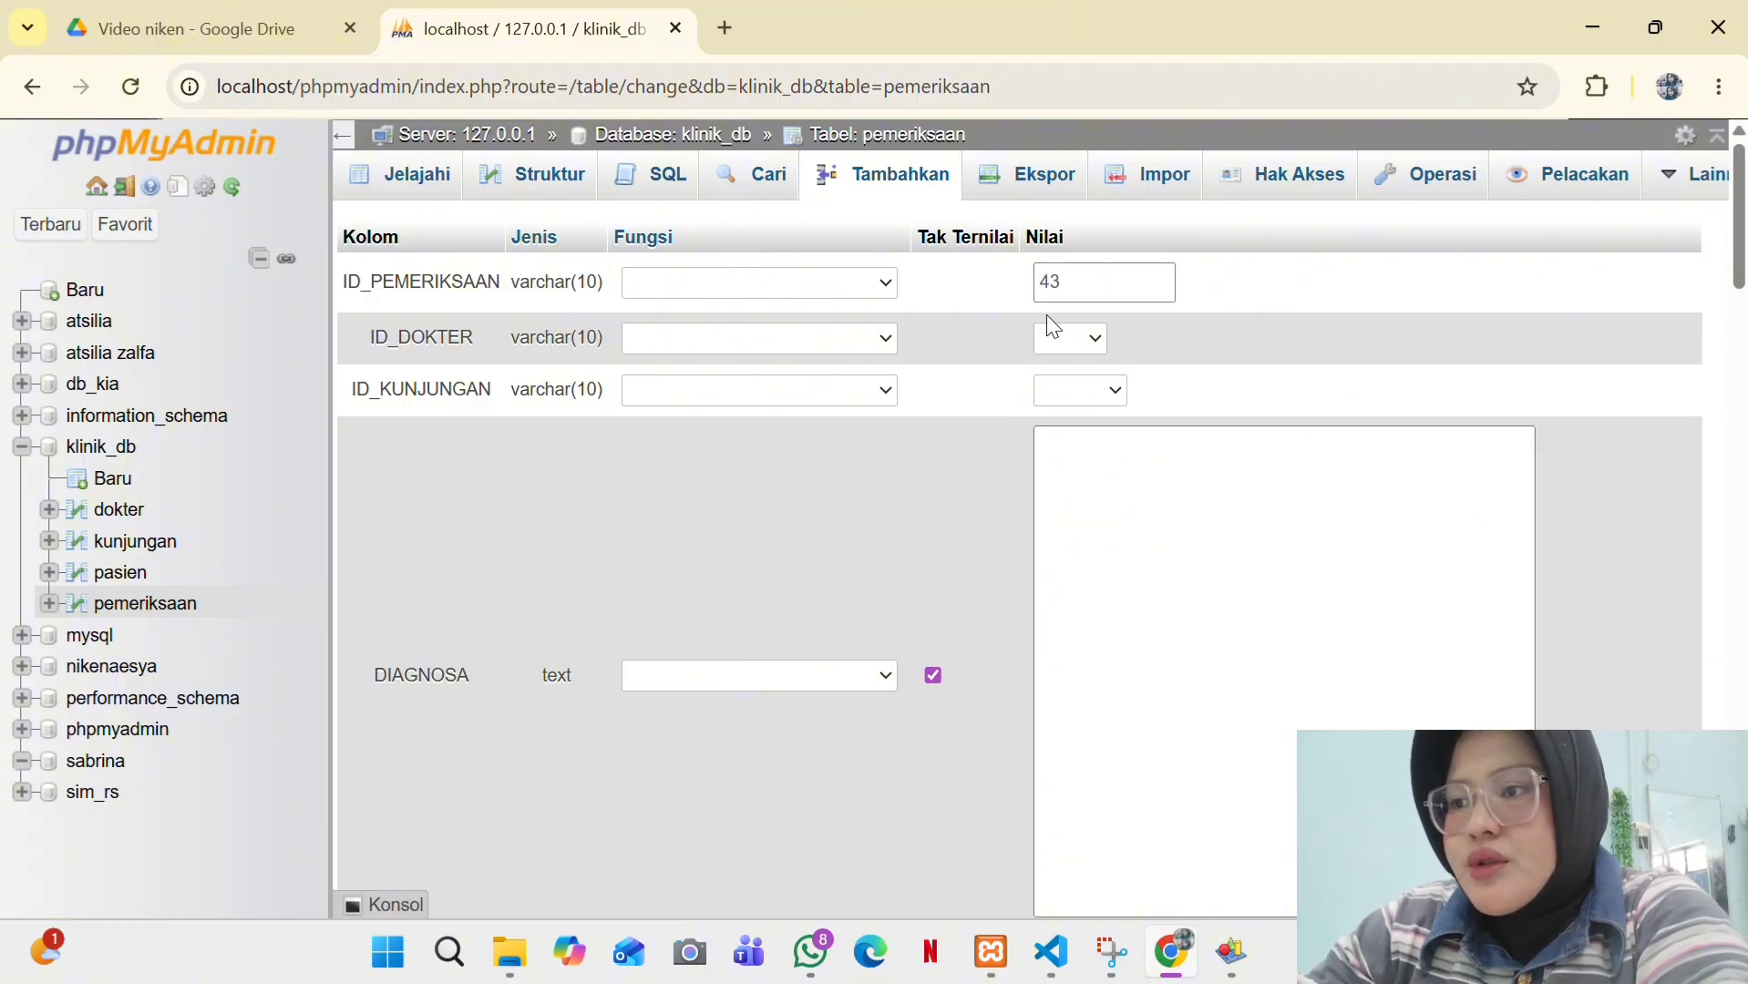
left_click(1066, 339)
left_click(1055, 425)
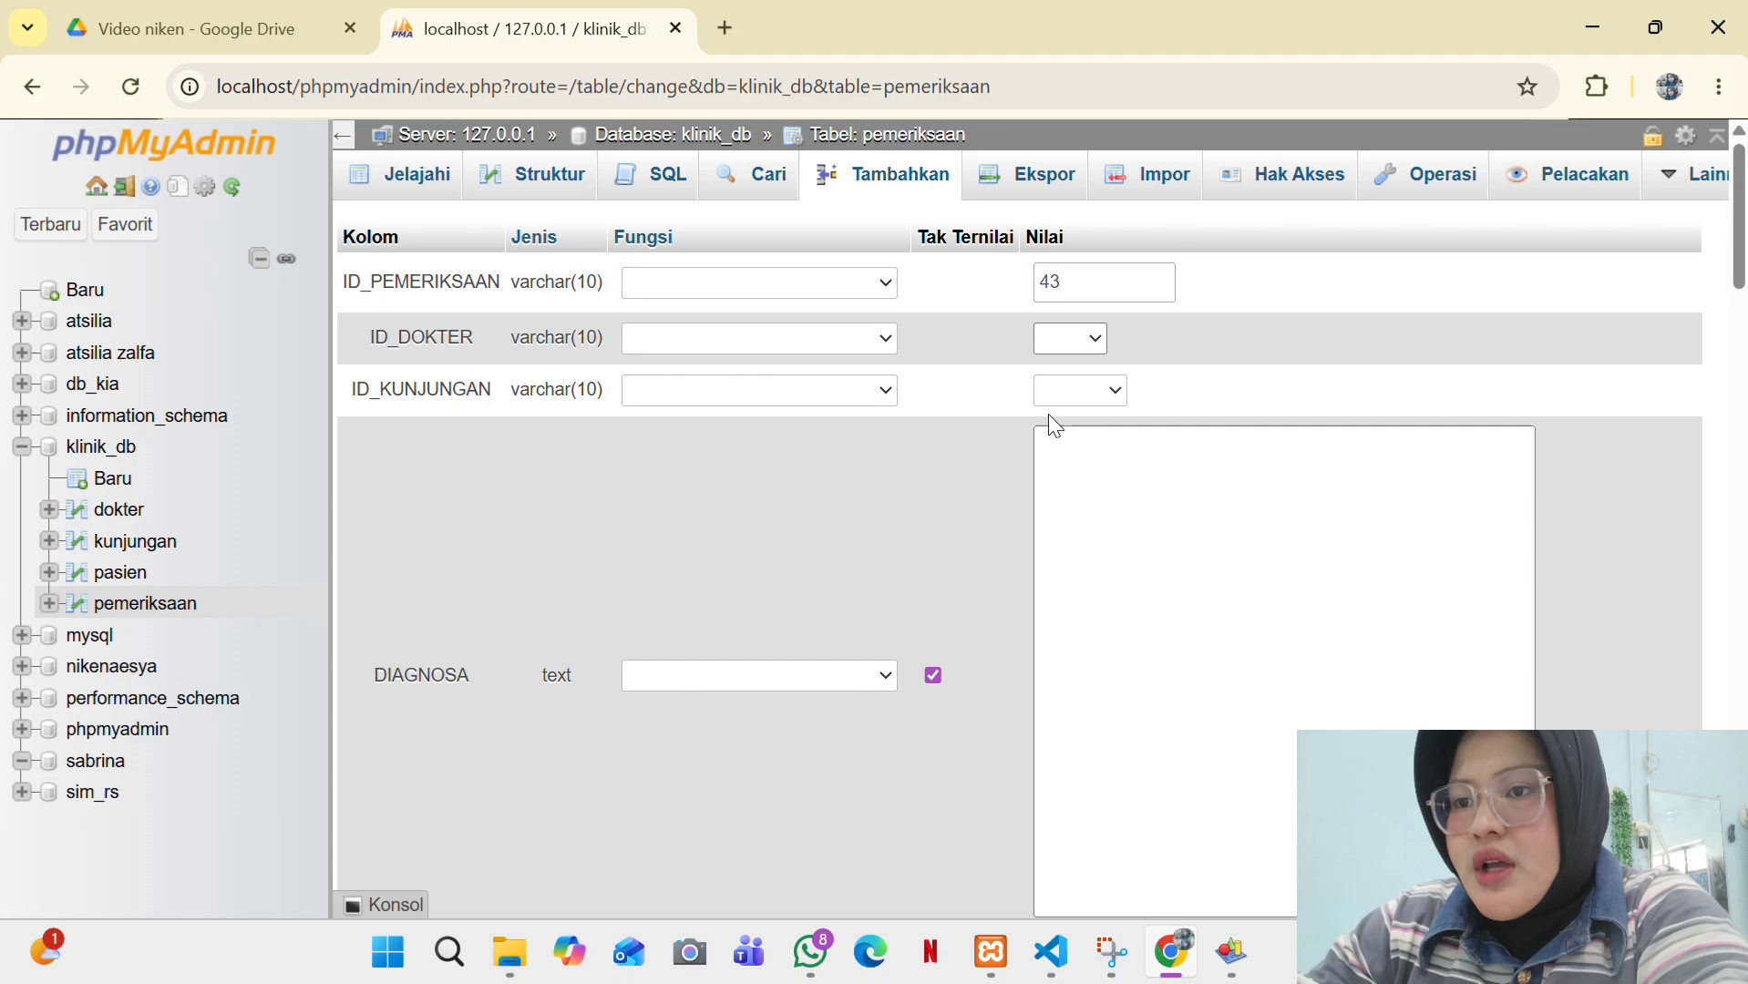
left_click(1109, 396)
left_click(1085, 488)
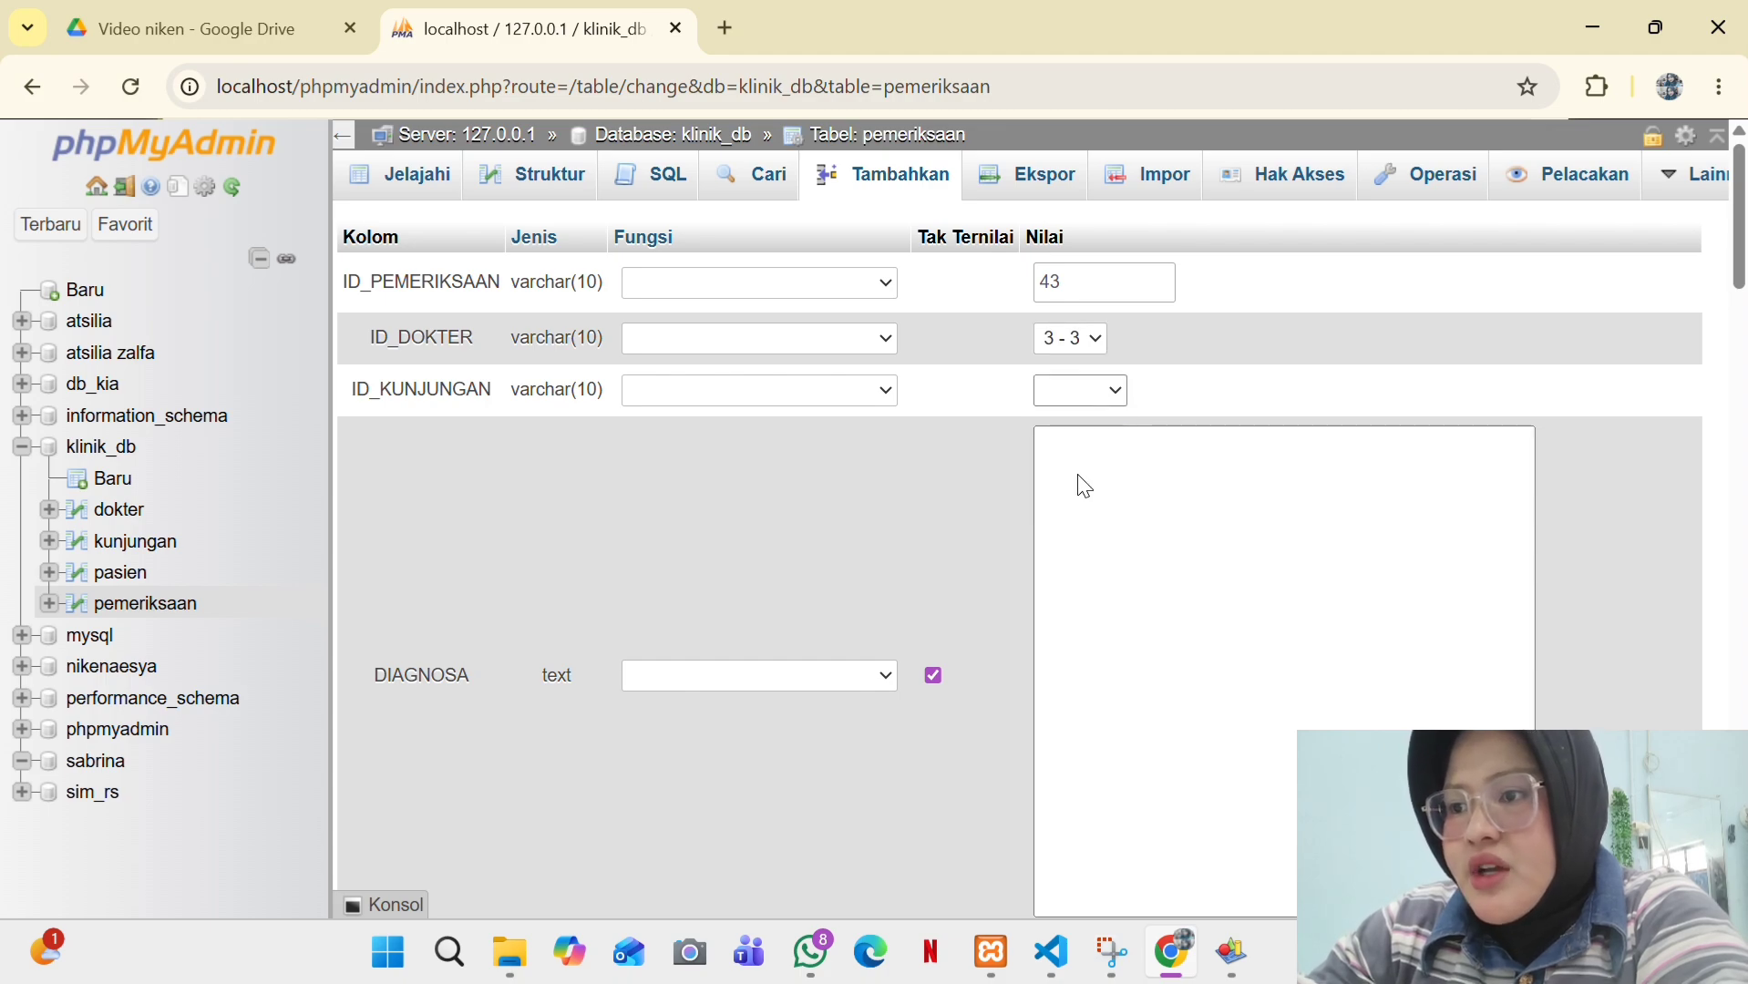
left_click(1105, 390)
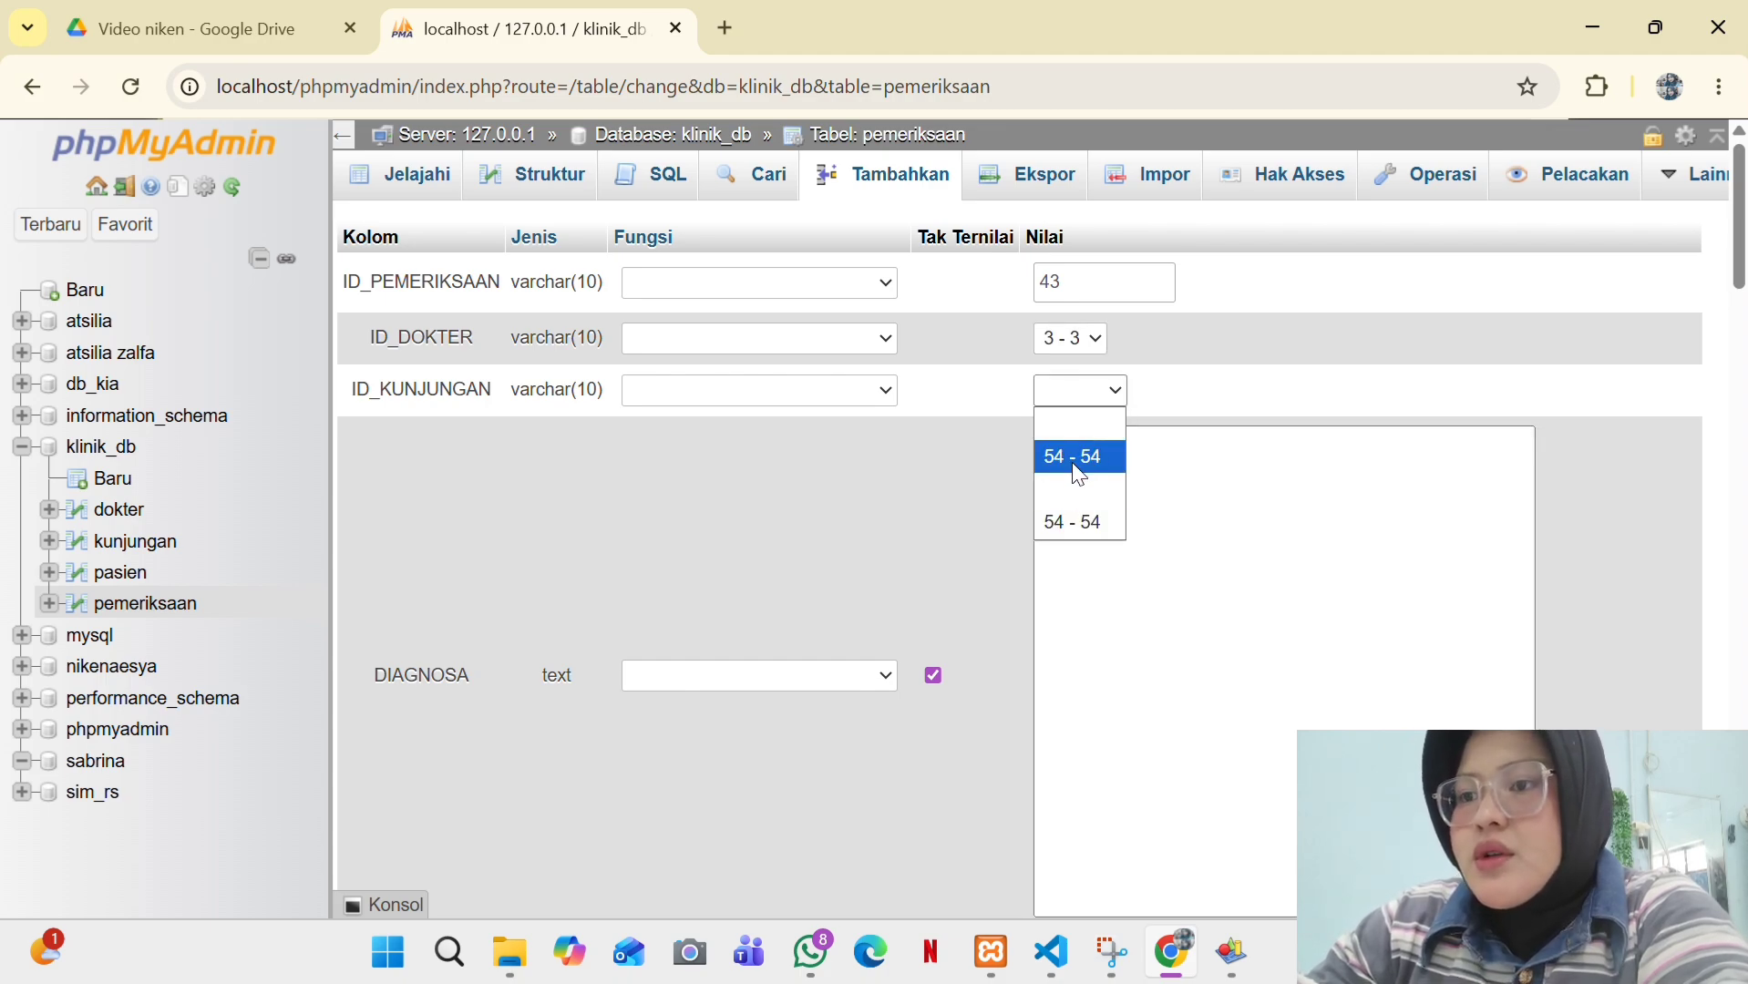
left_click(1078, 457)
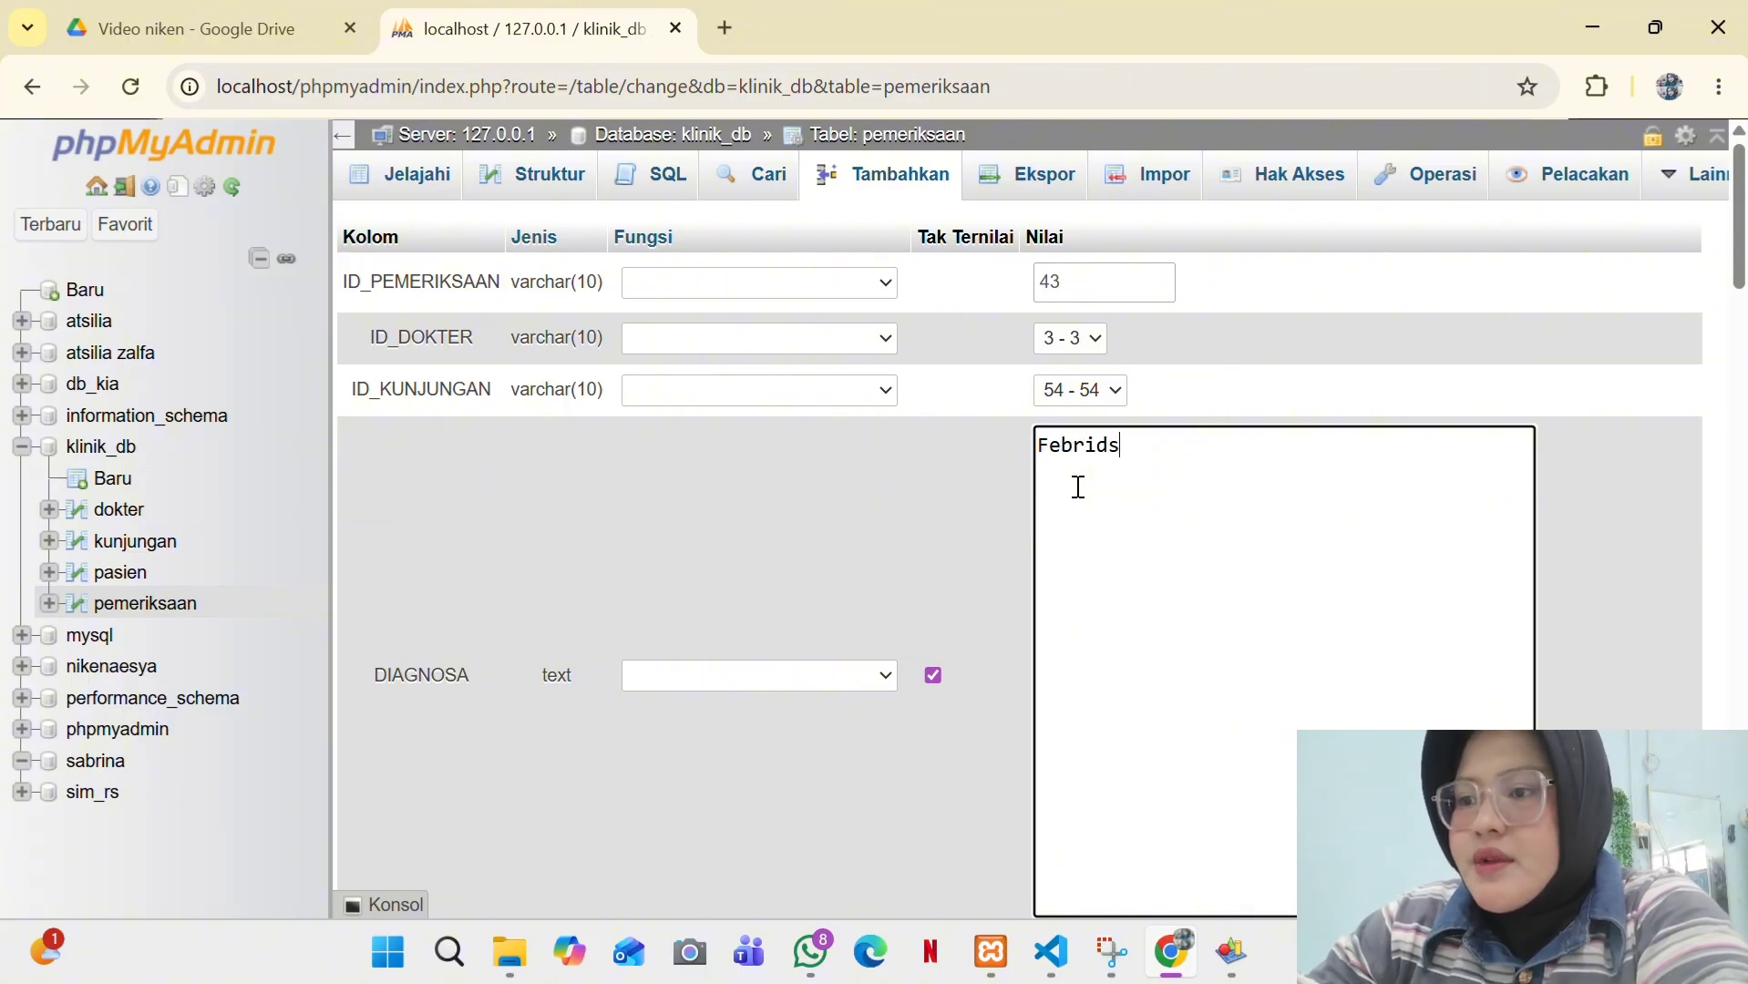
- Enter diagnosis Febris, action 'Insisi pada pasien', prescription 'Amlodopine 500mg', and save
type("Febris")
scroll(1079, 484, "down", 7)
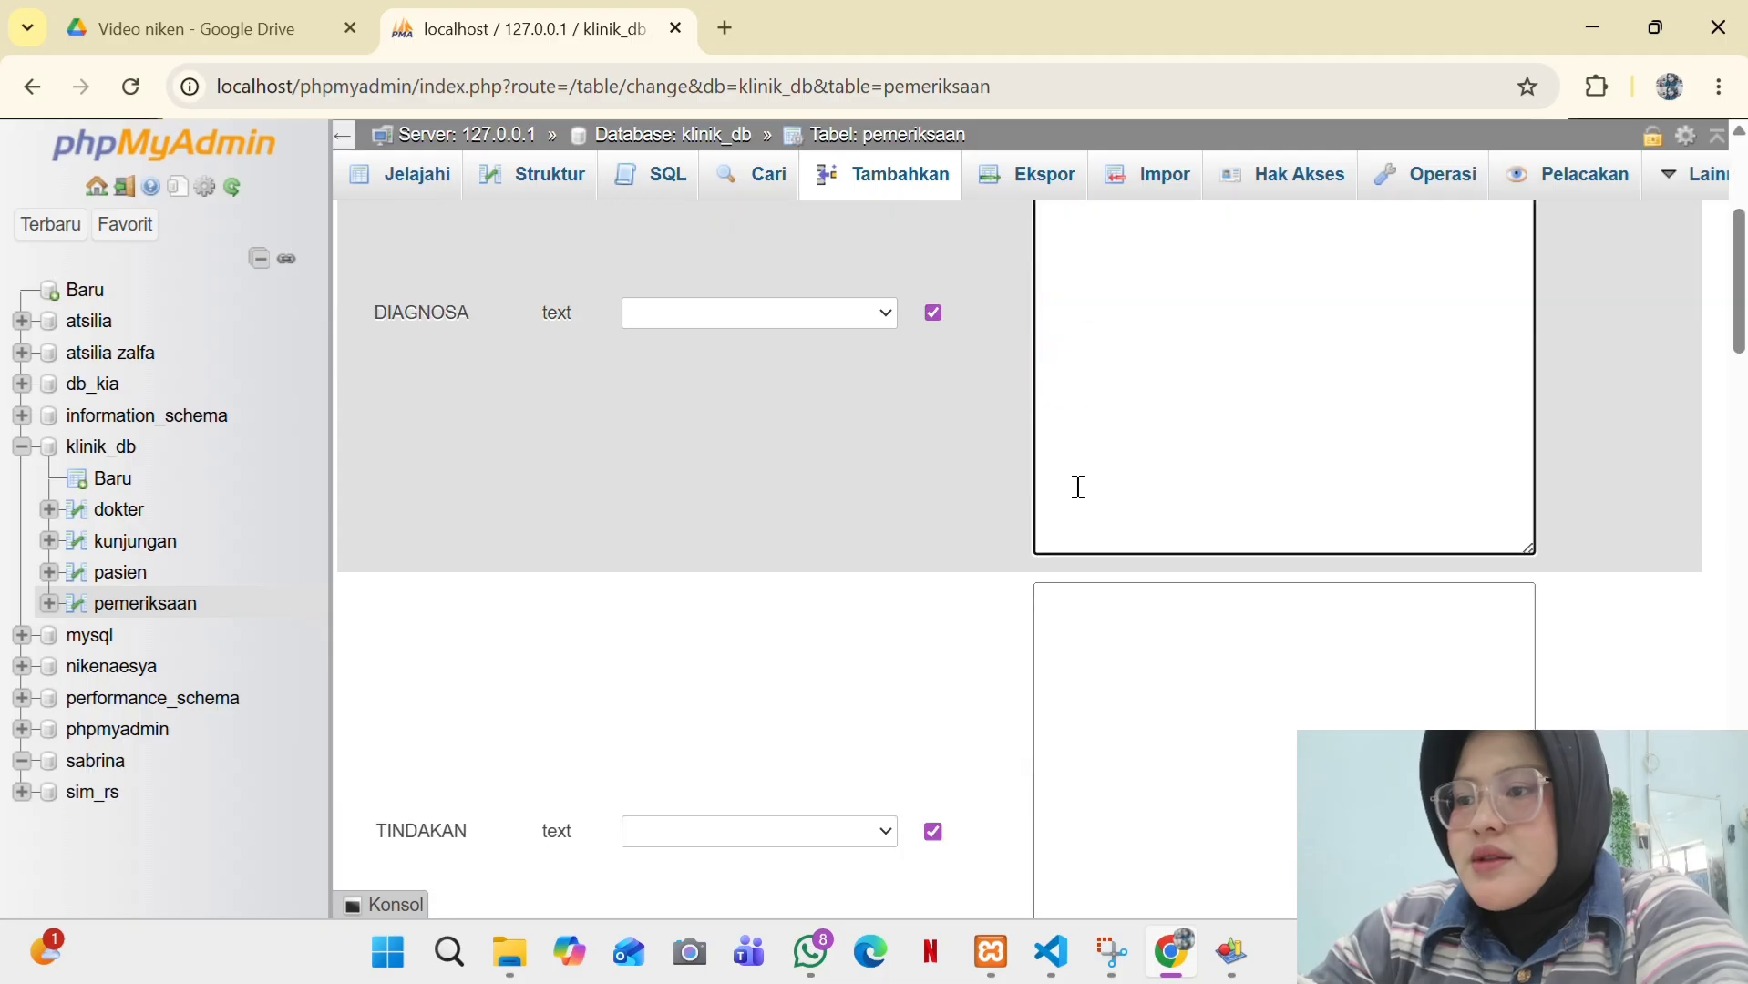
left_click(1076, 405)
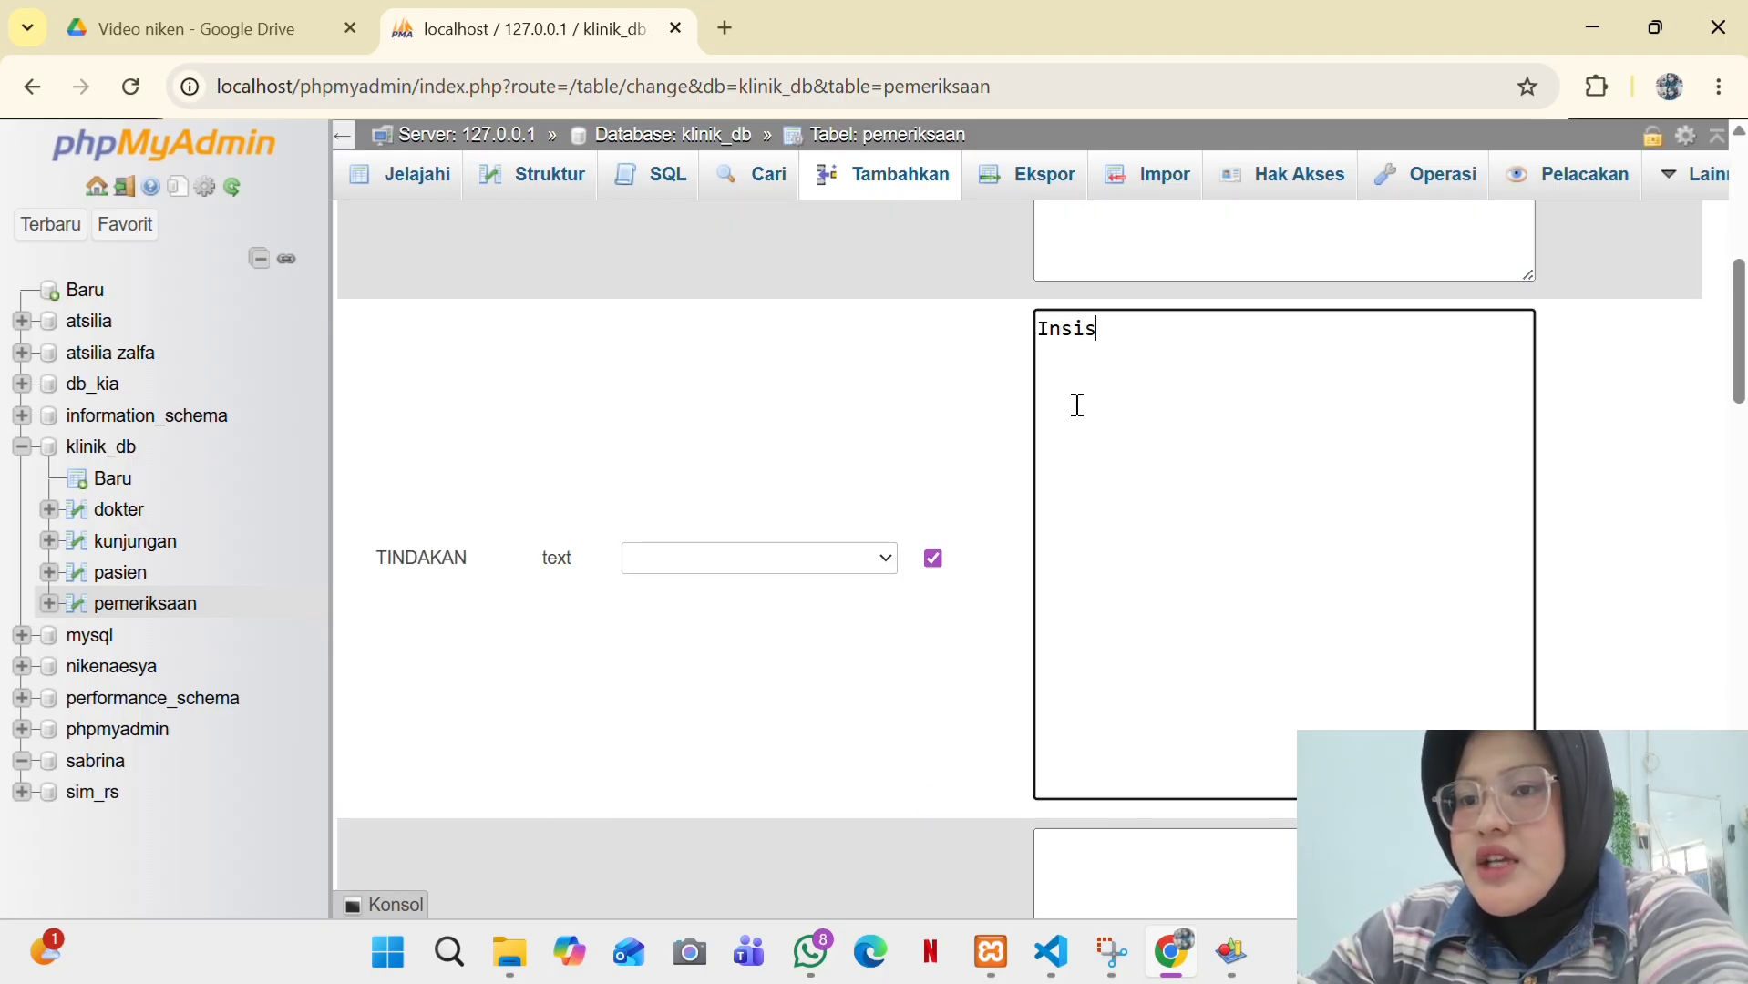
type("Insisi pada ")
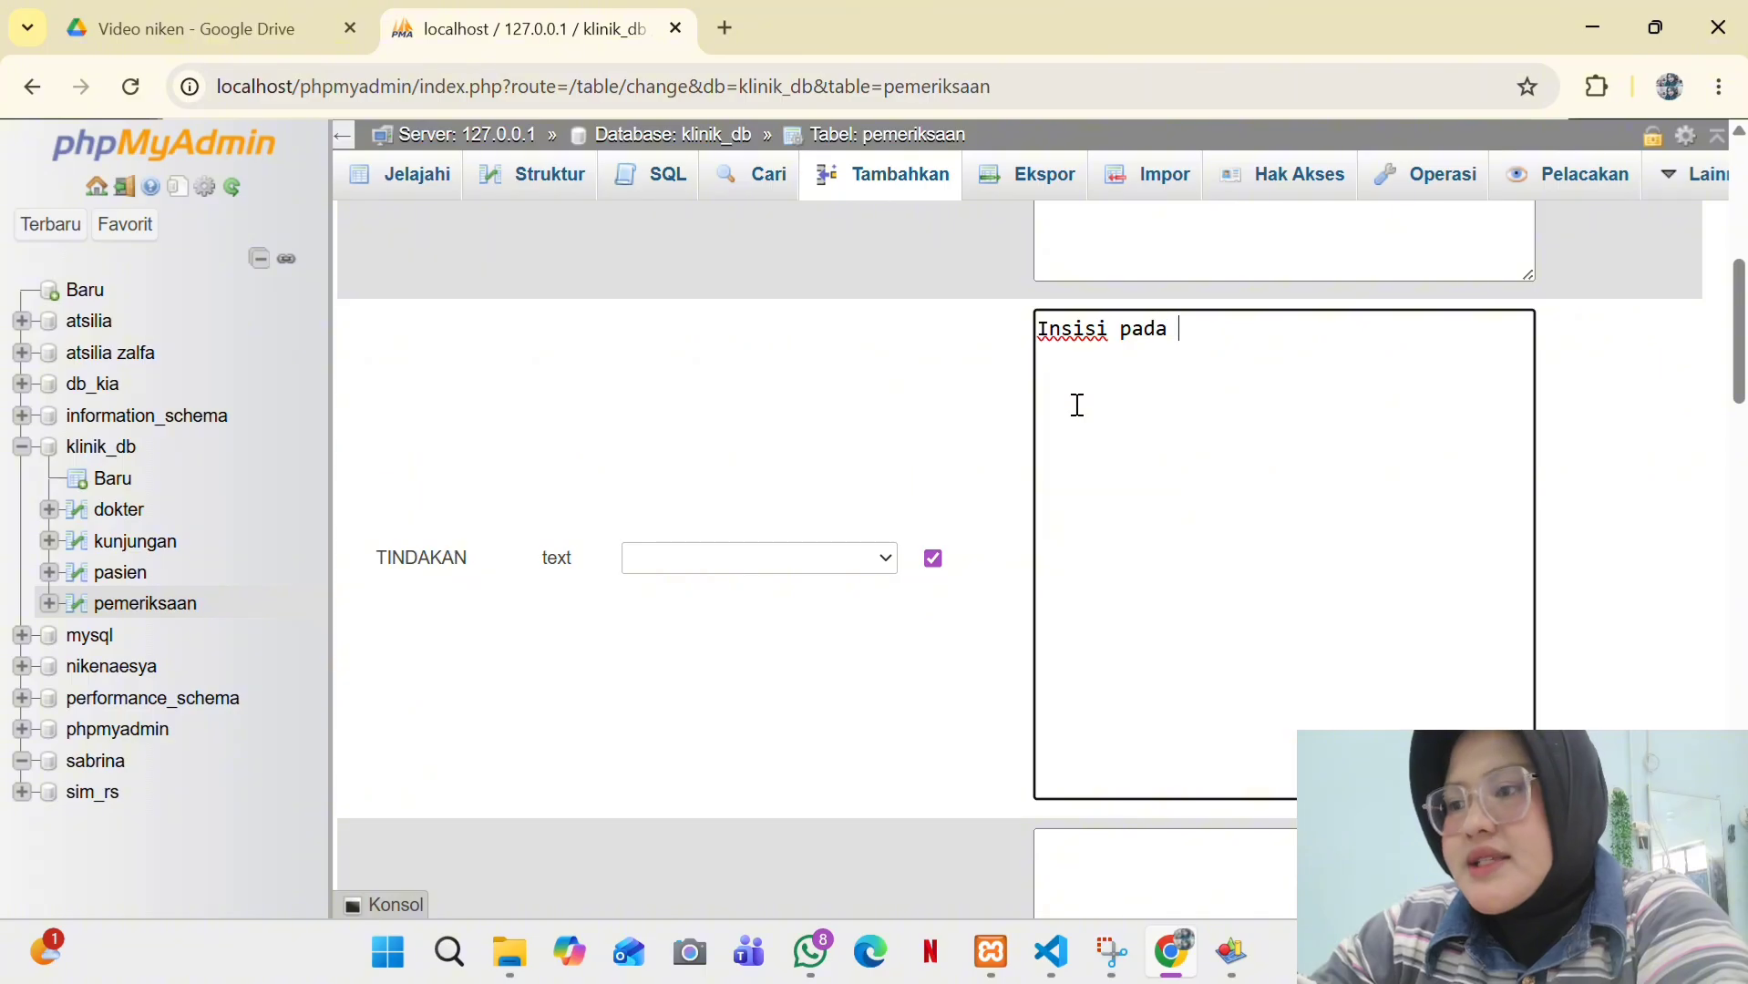
type("pasien")
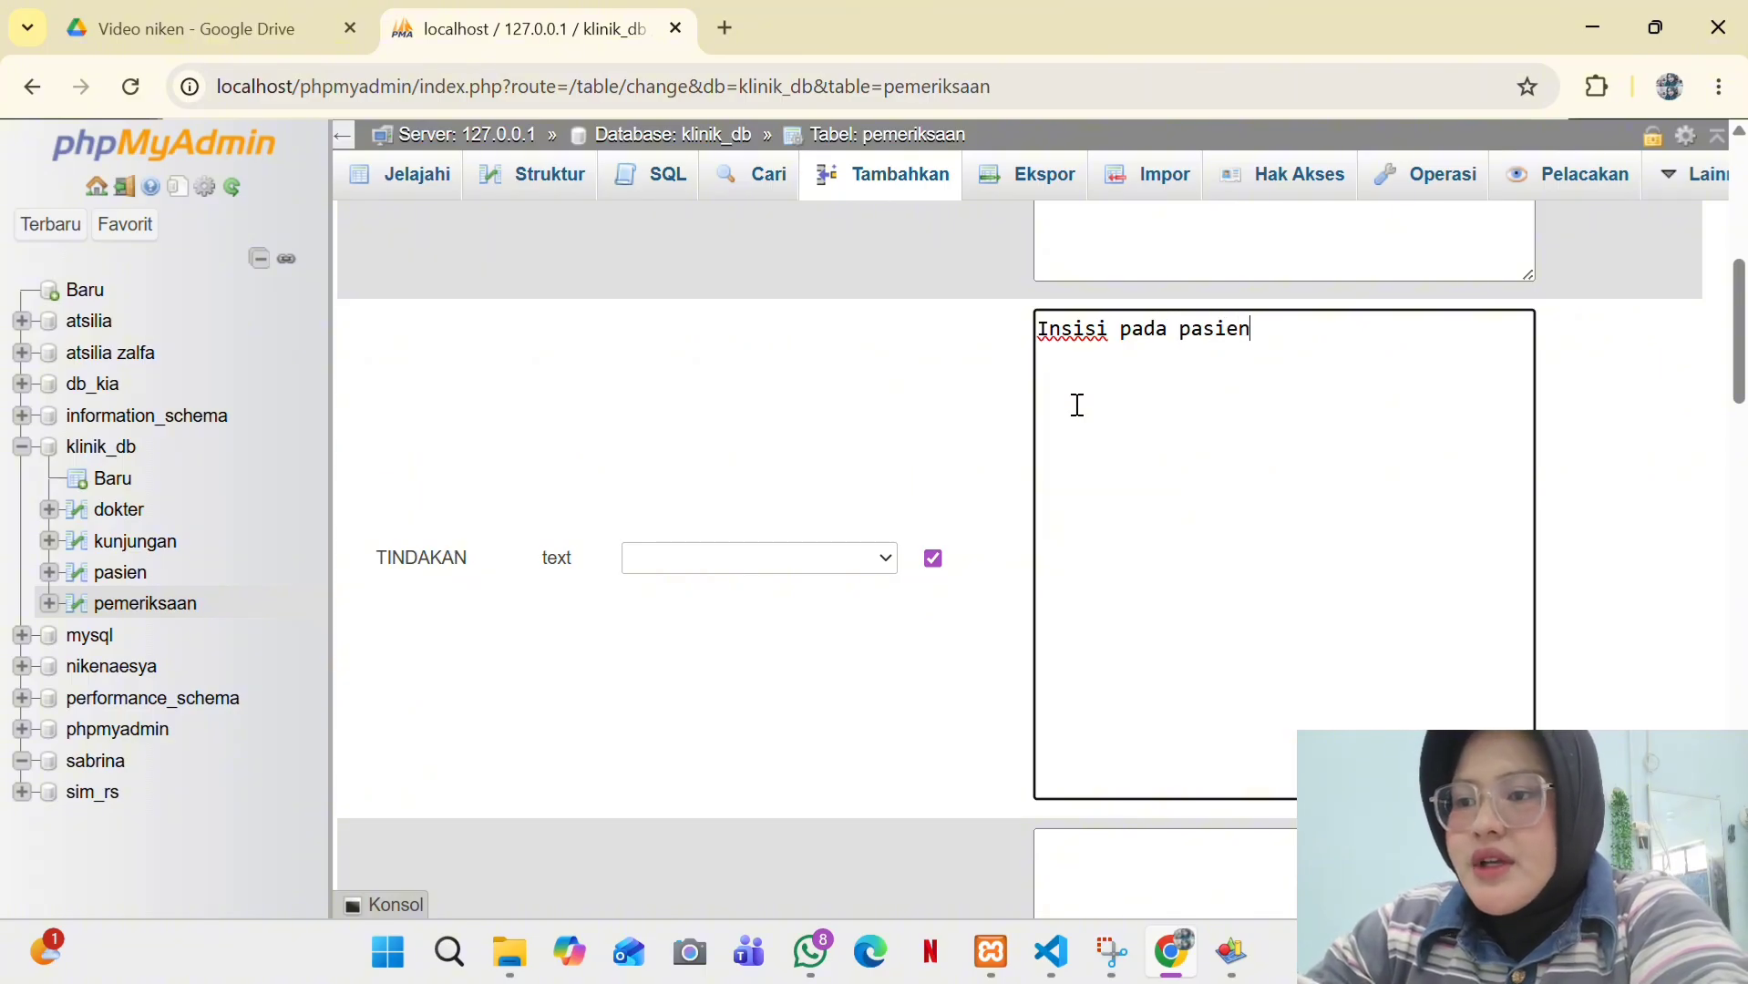
scroll(1076, 405, "down", 6)
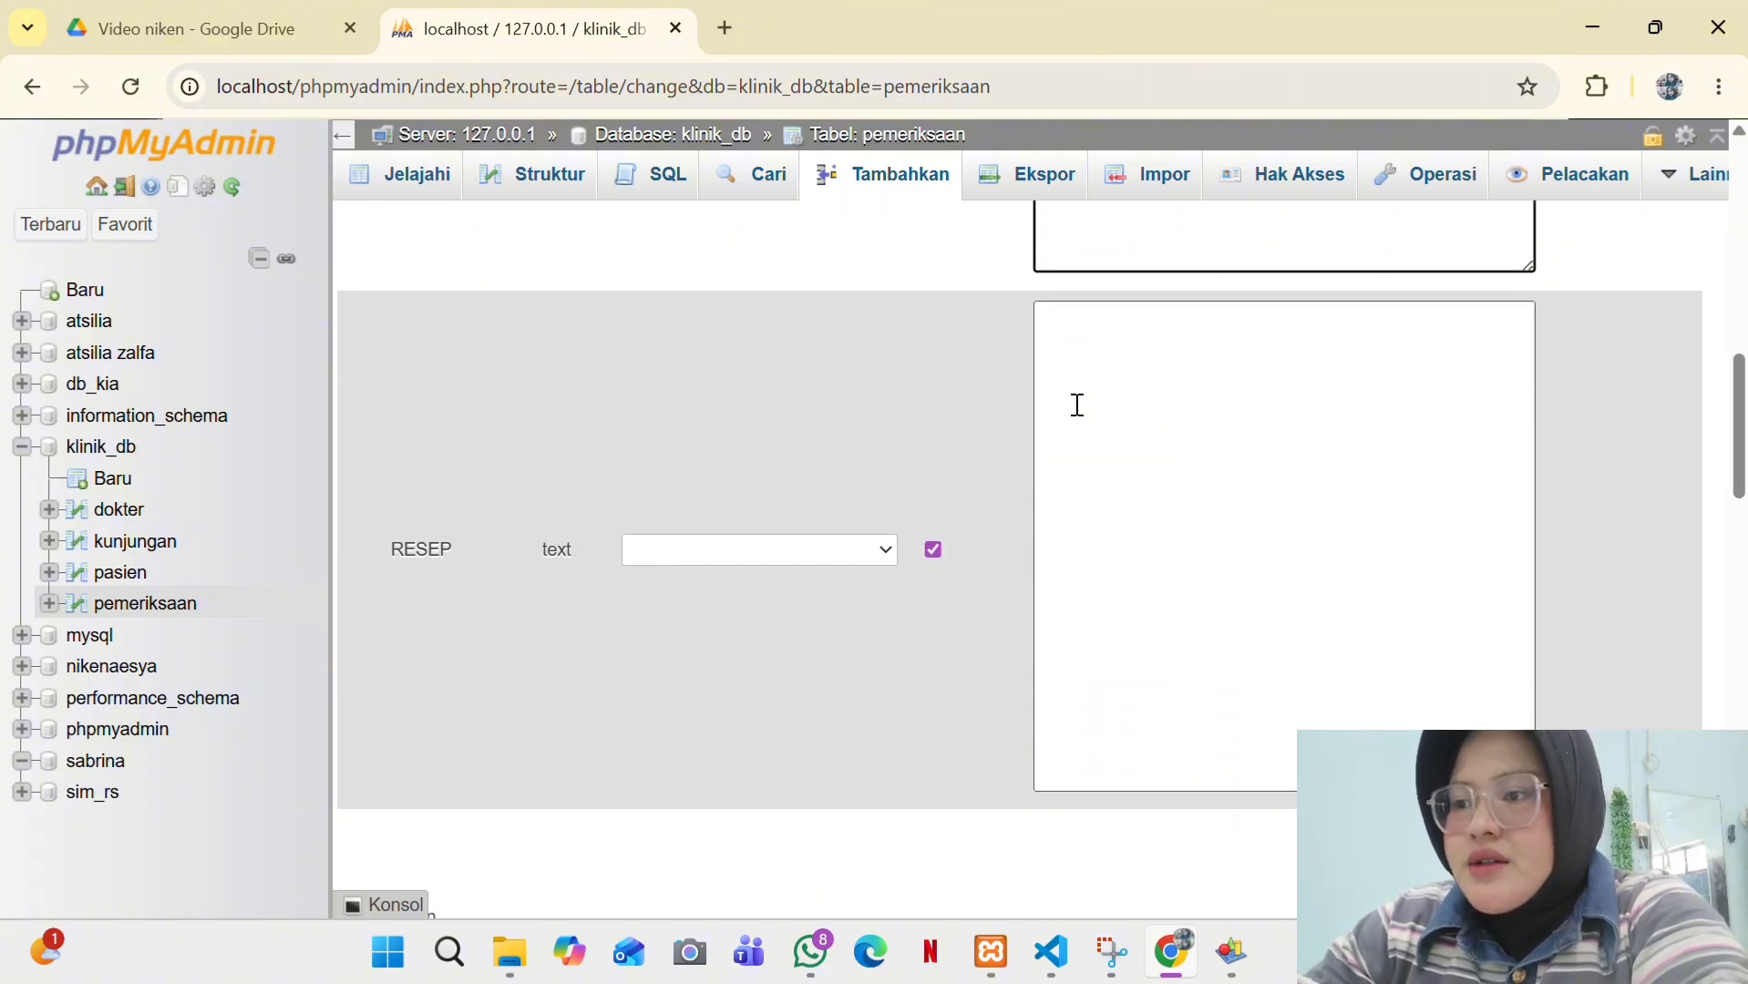
left_click(1077, 405)
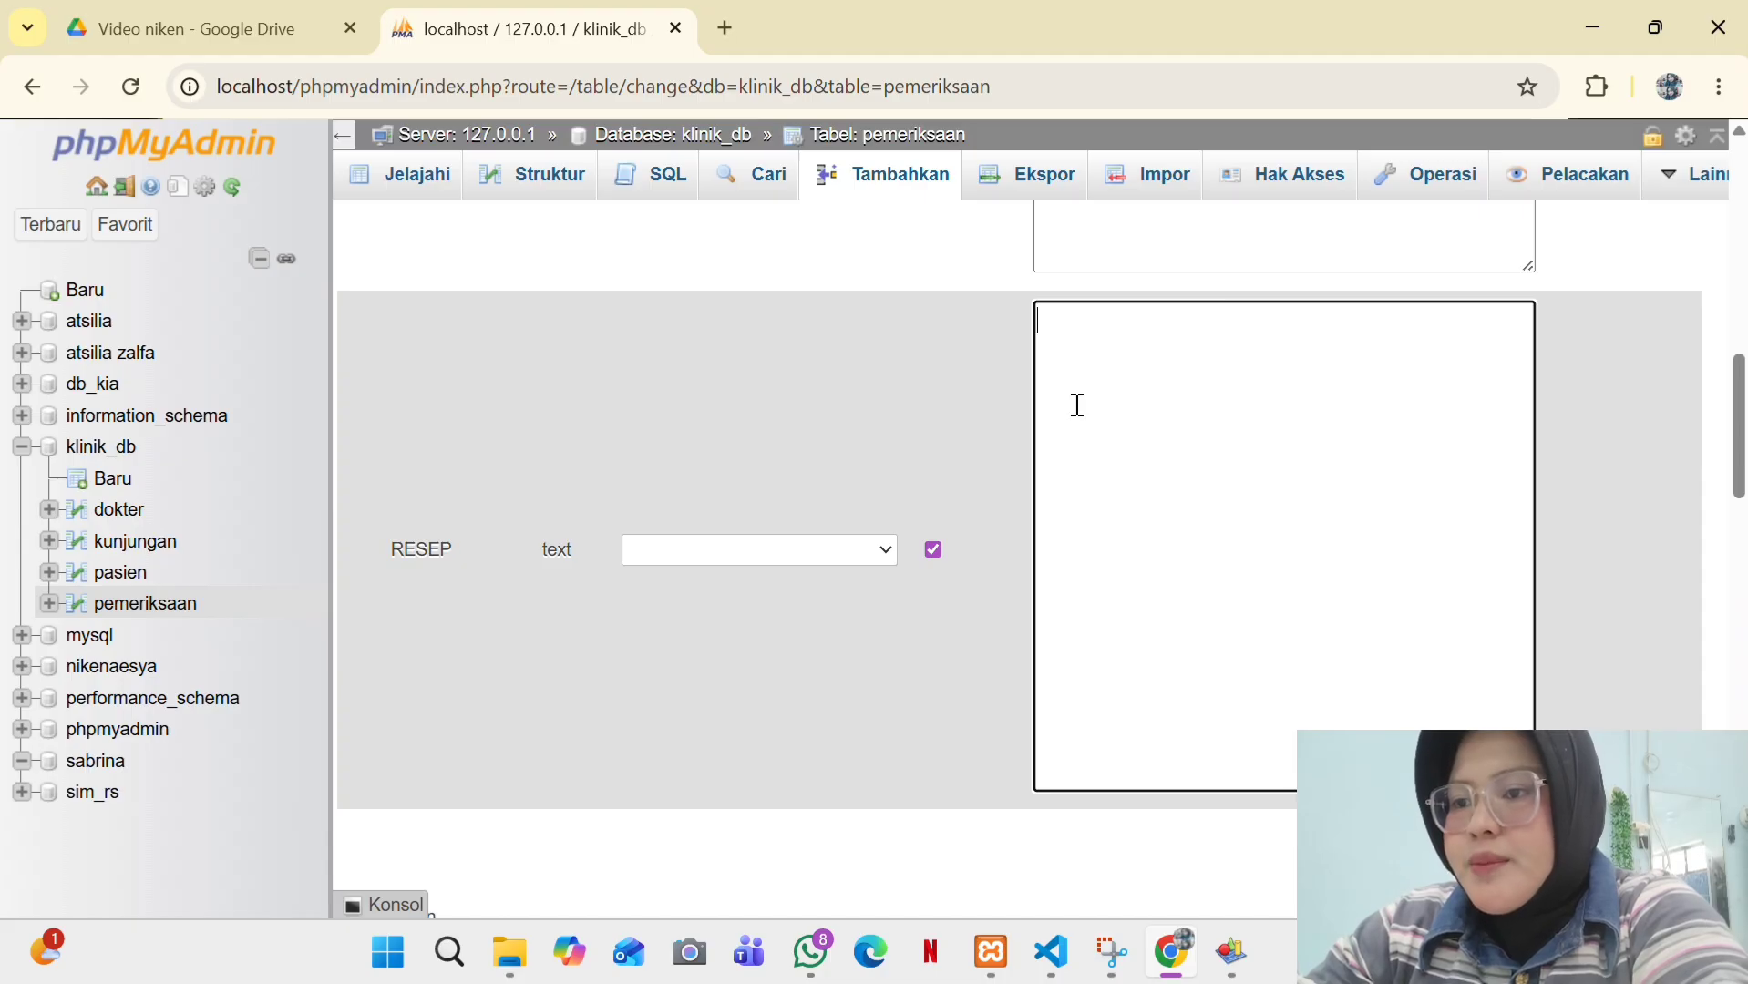
type("Amlo")
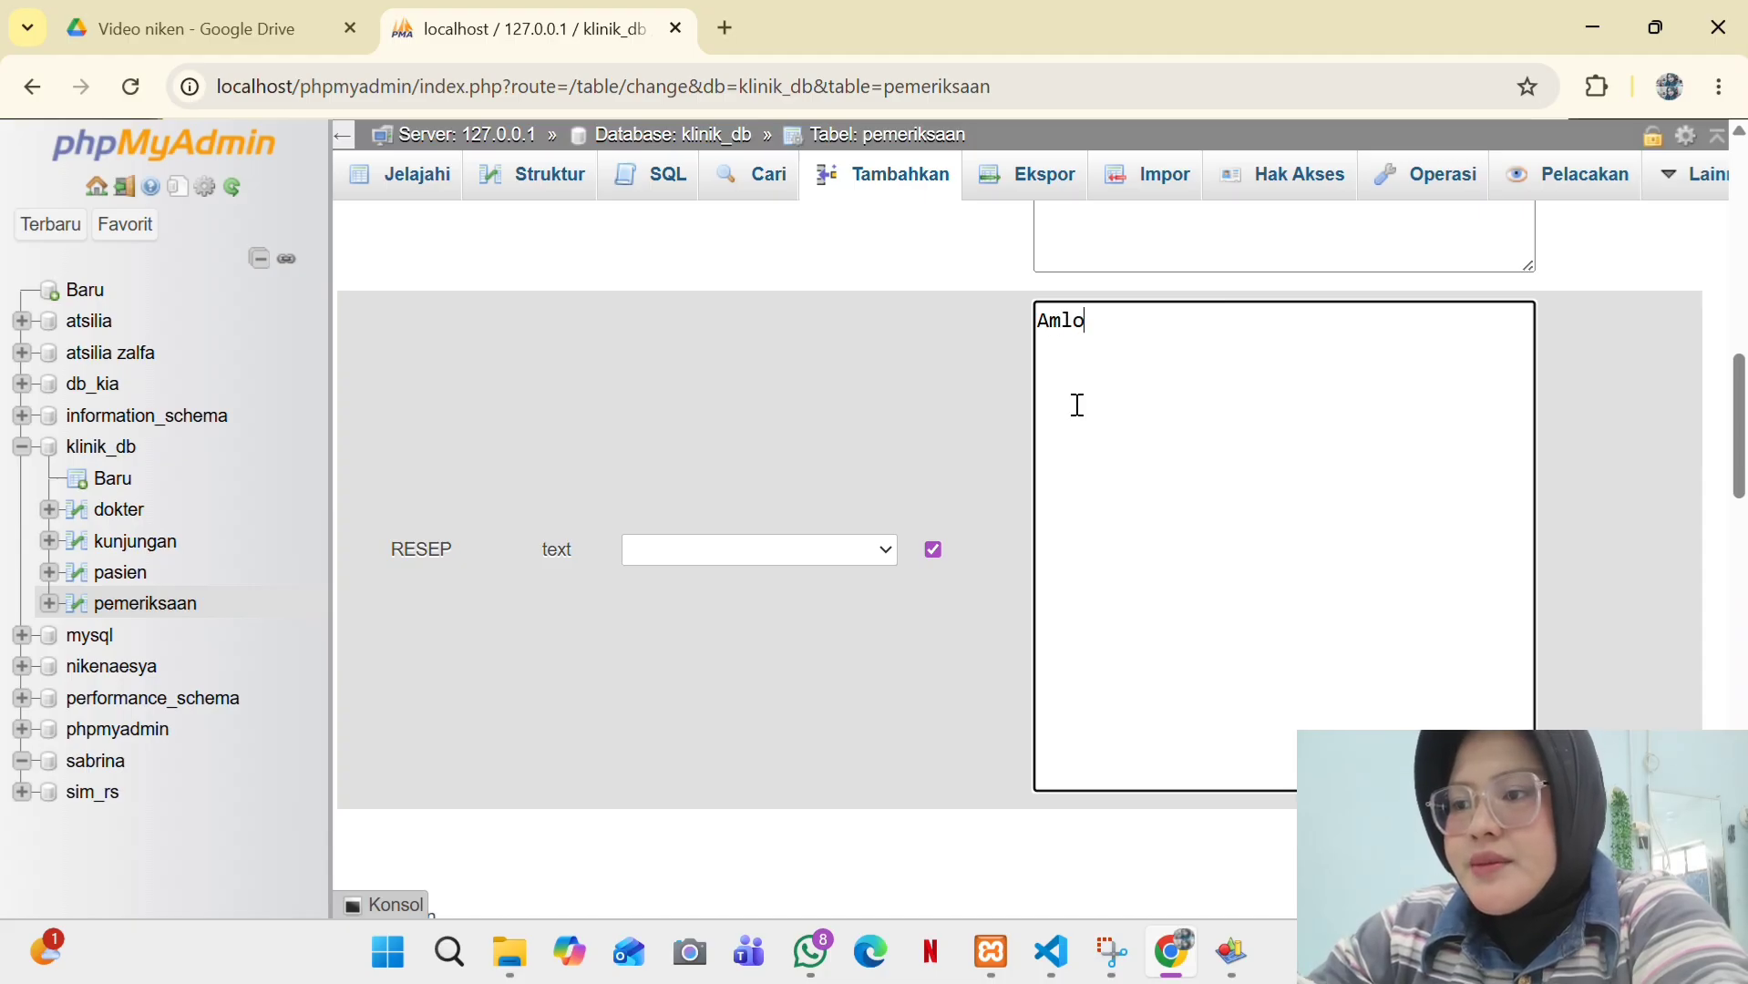
type("dopine ")
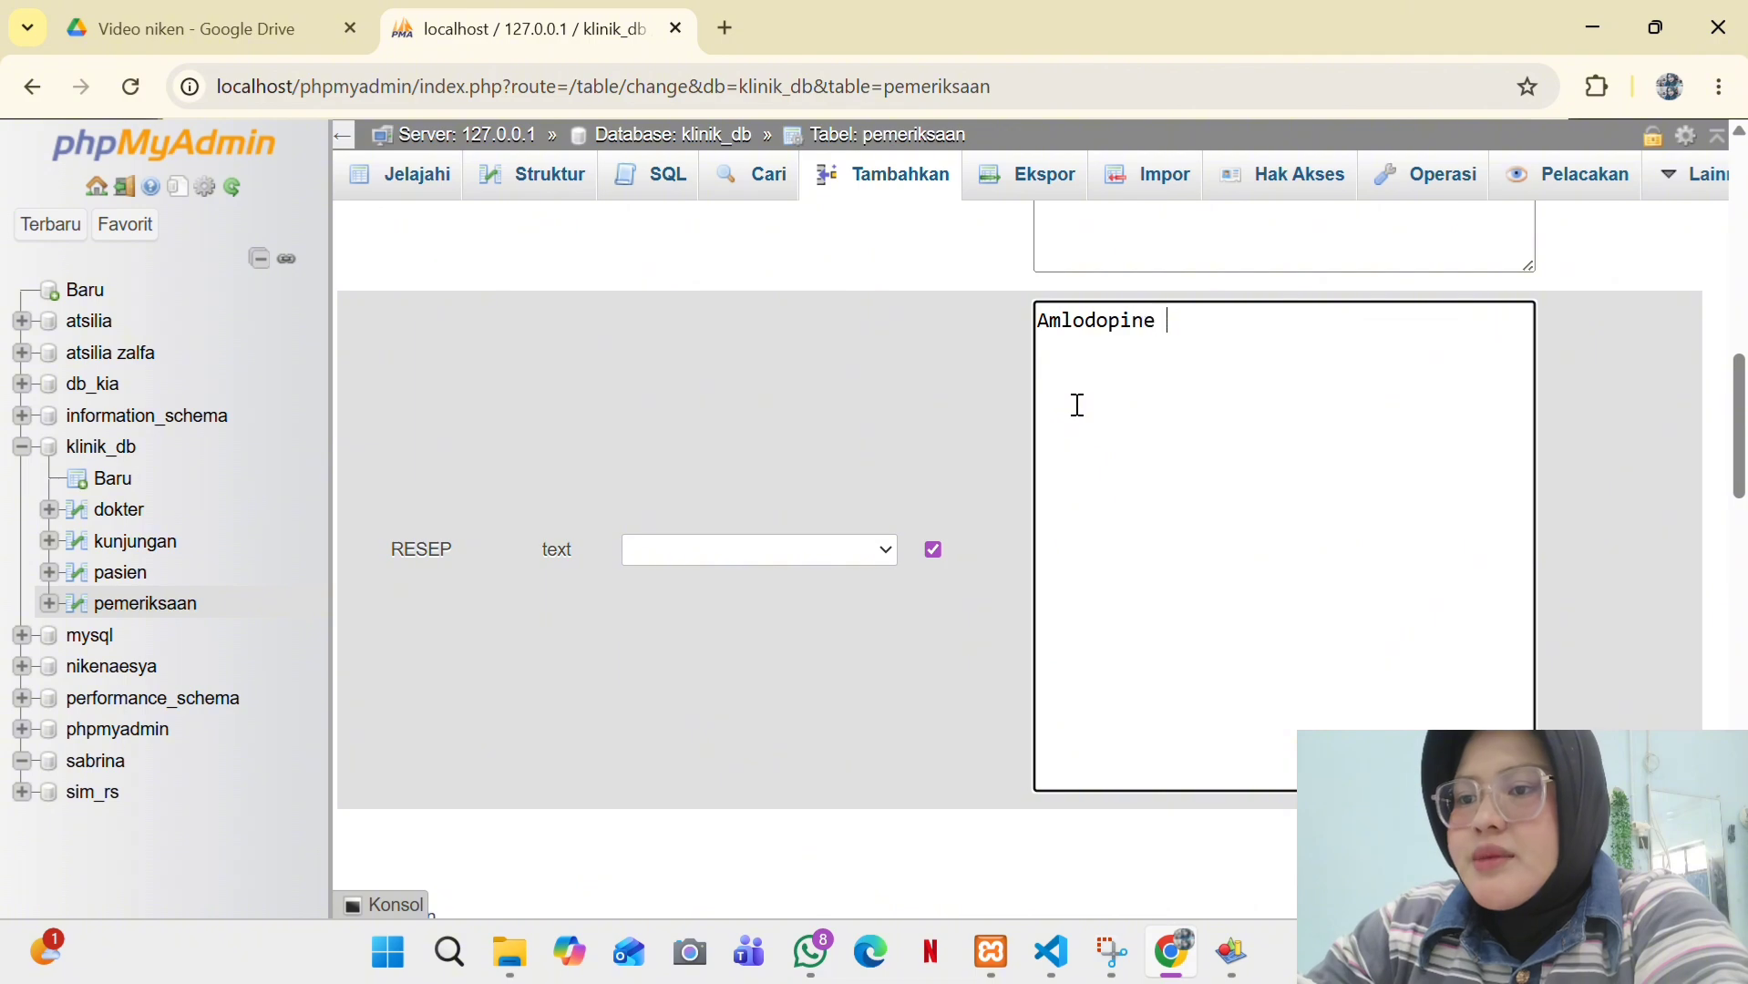
type("500mg")
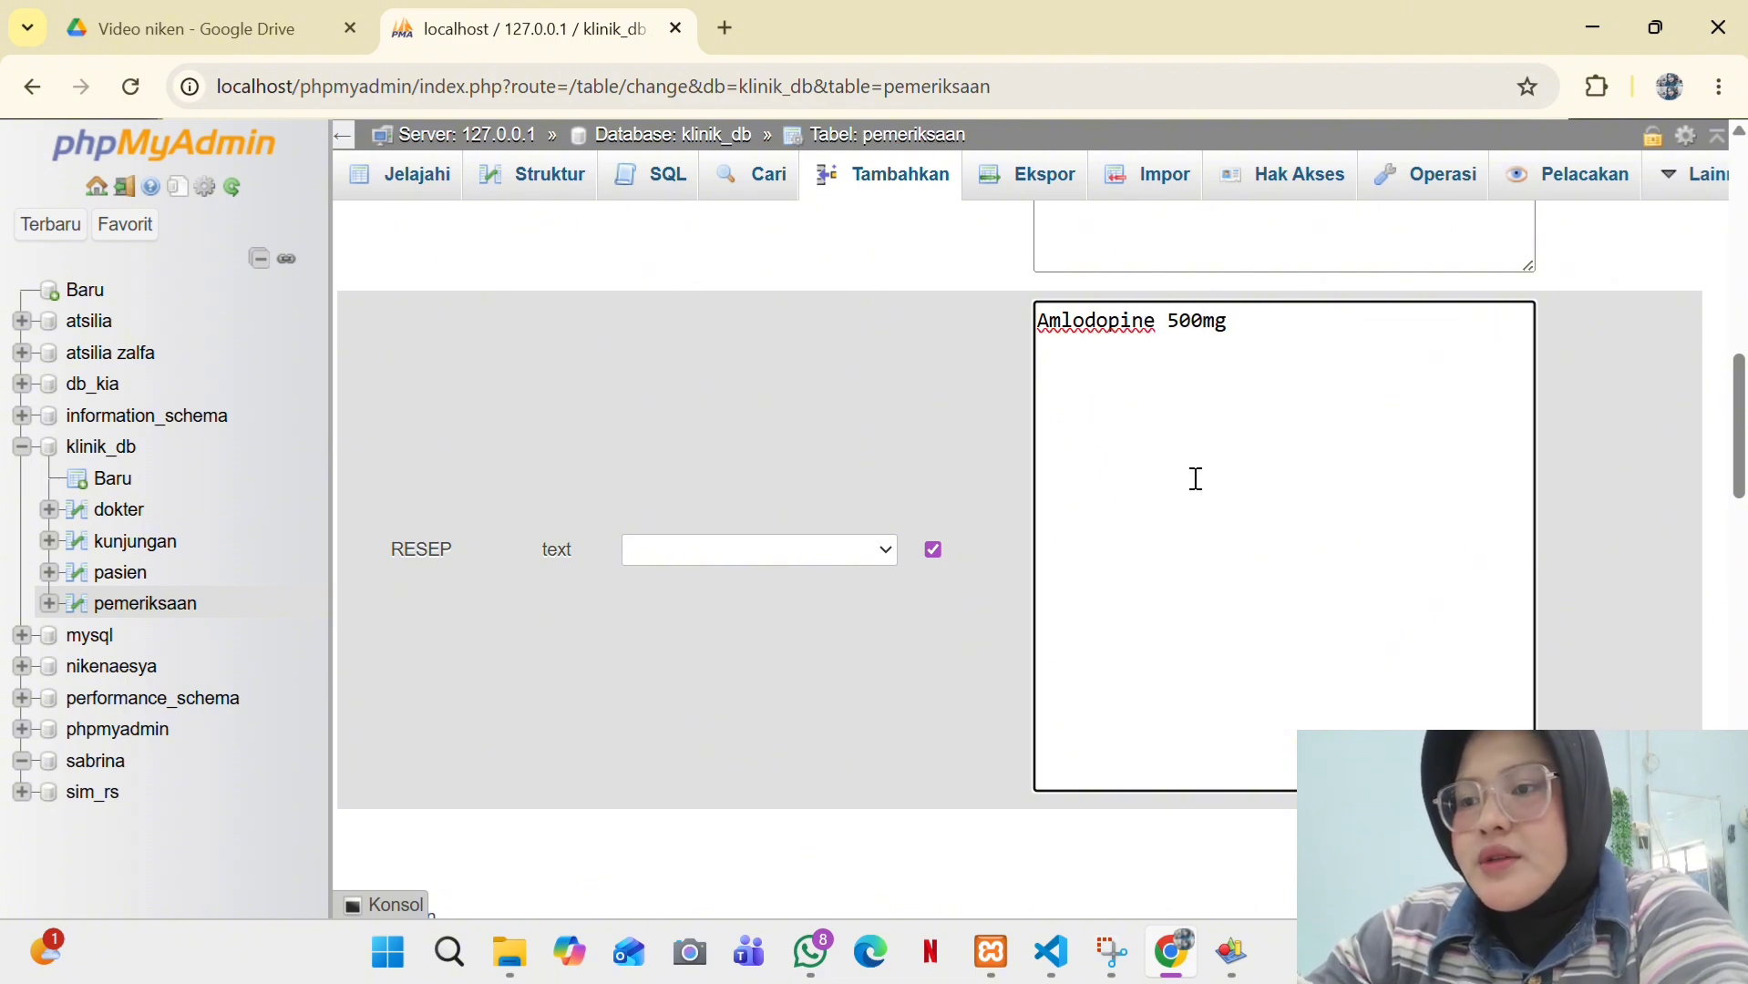
left_click(1646, 842)
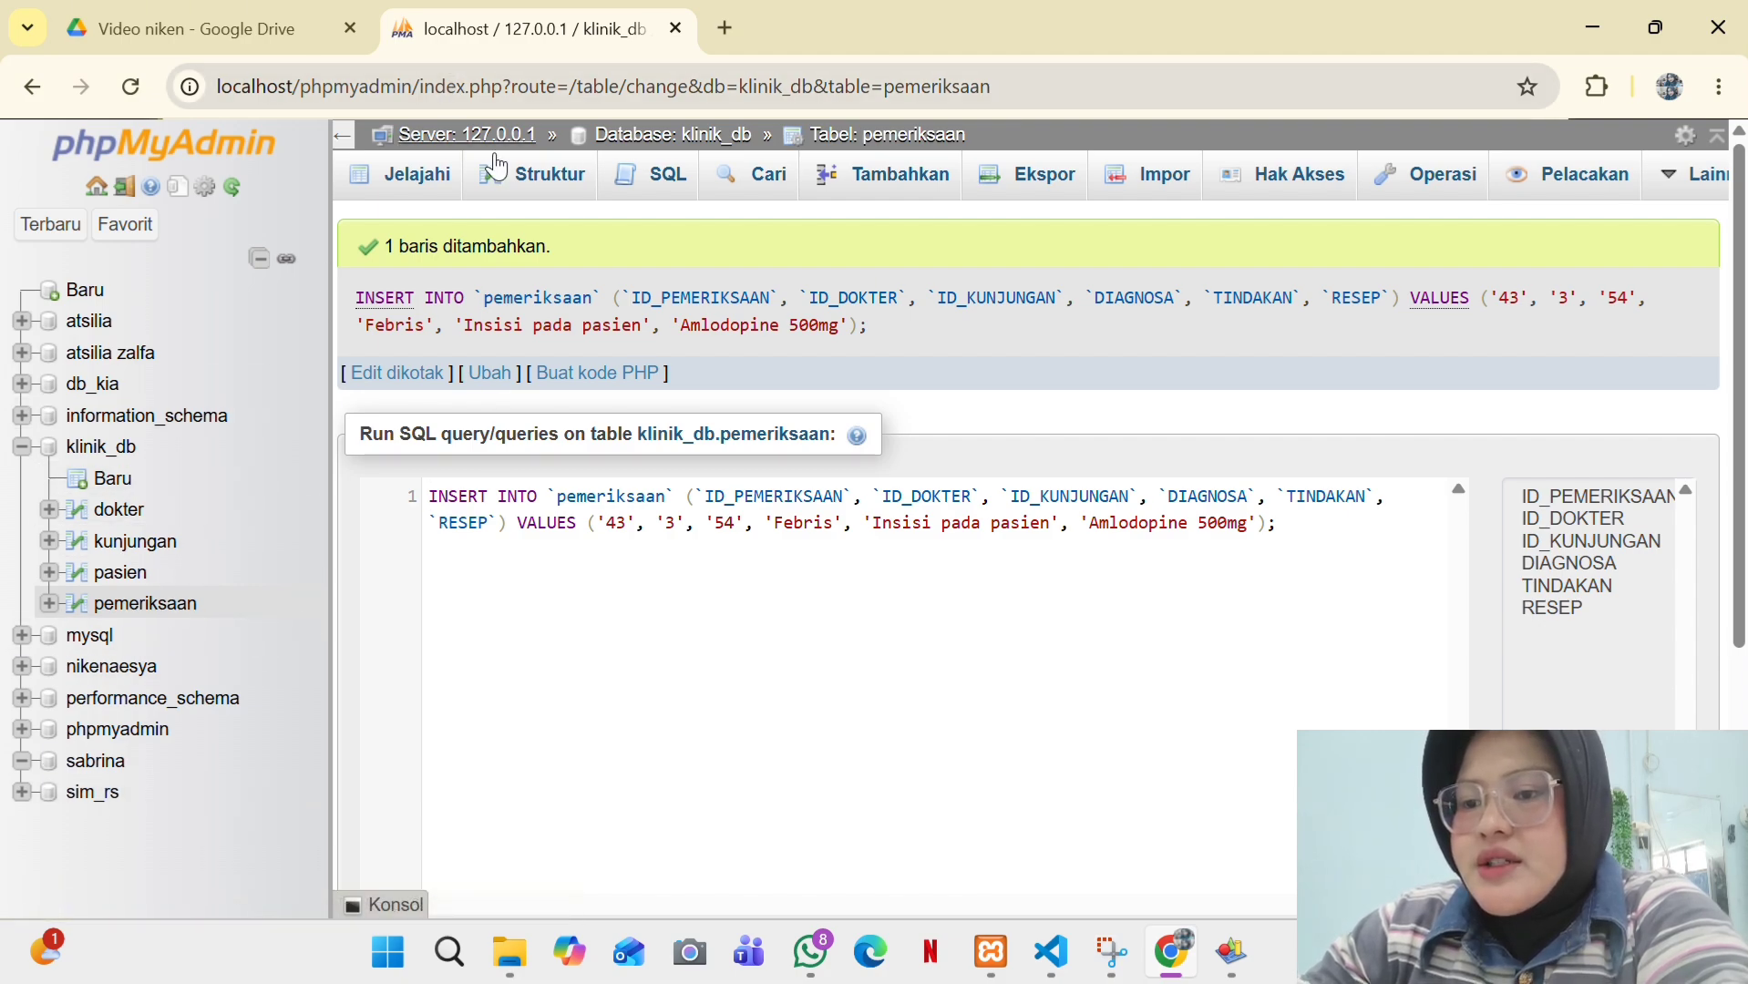
- Browse the pemeriksaan, pasien, kunjungan and dokter tables to confirm each holds one row
left_click(444, 174)
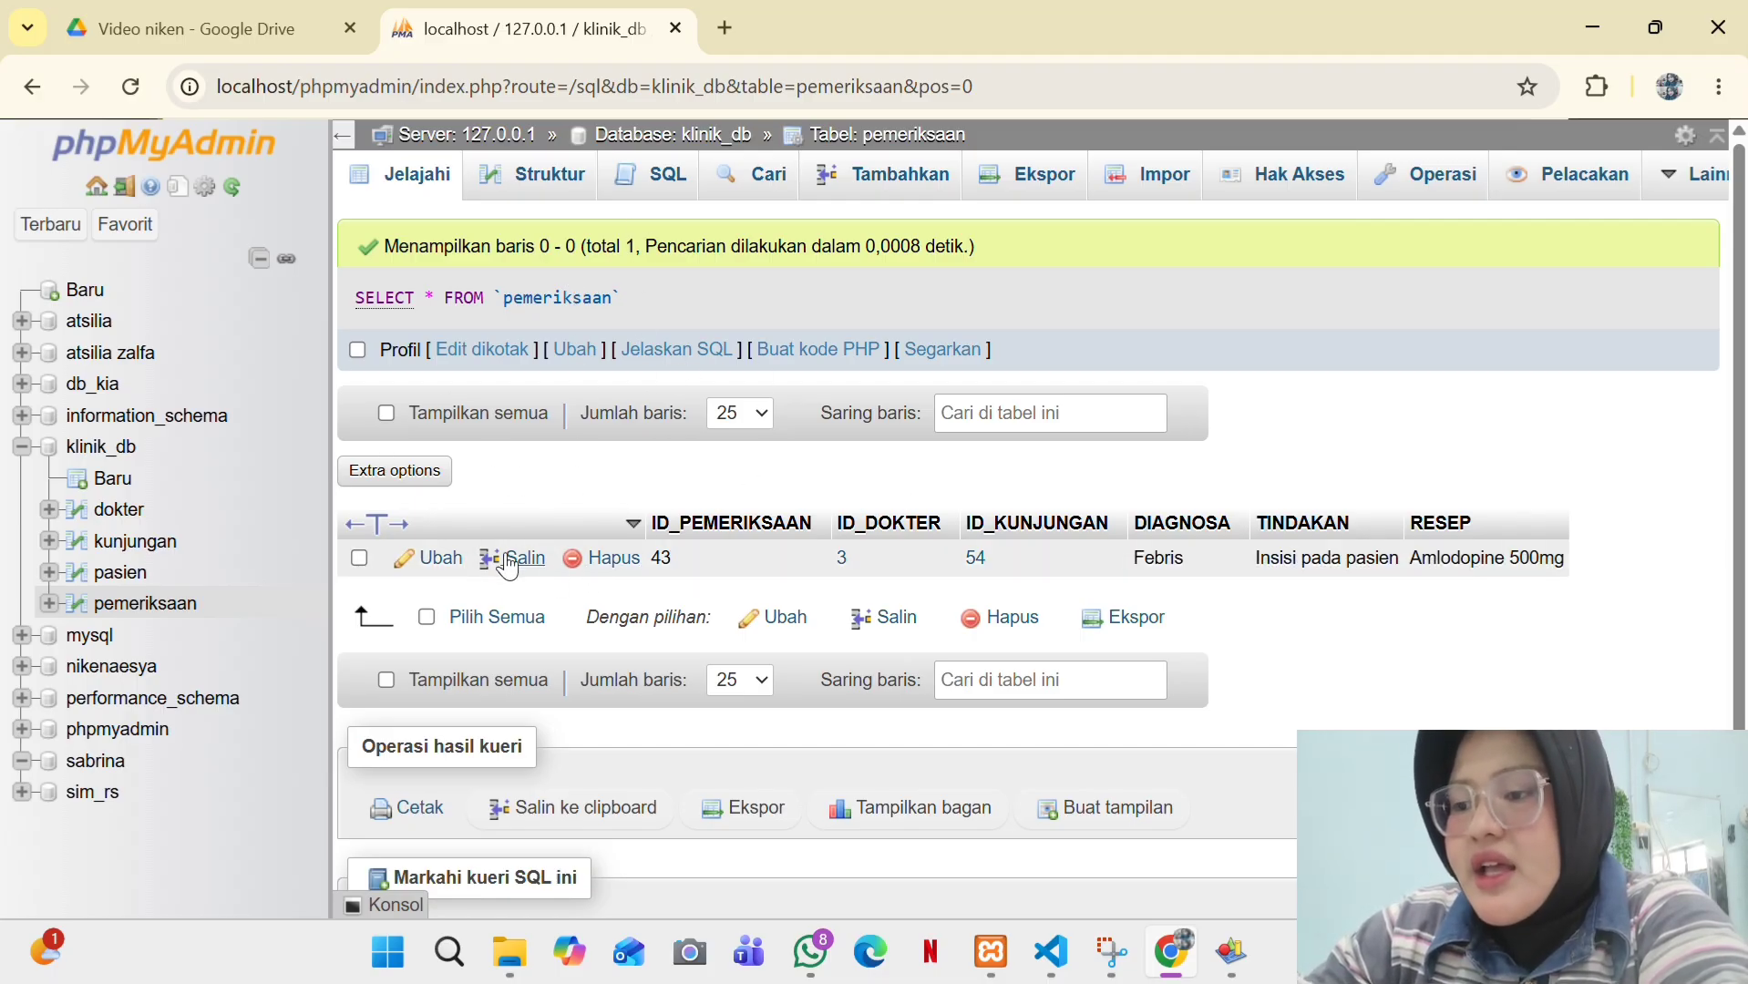
left_click(143, 574)
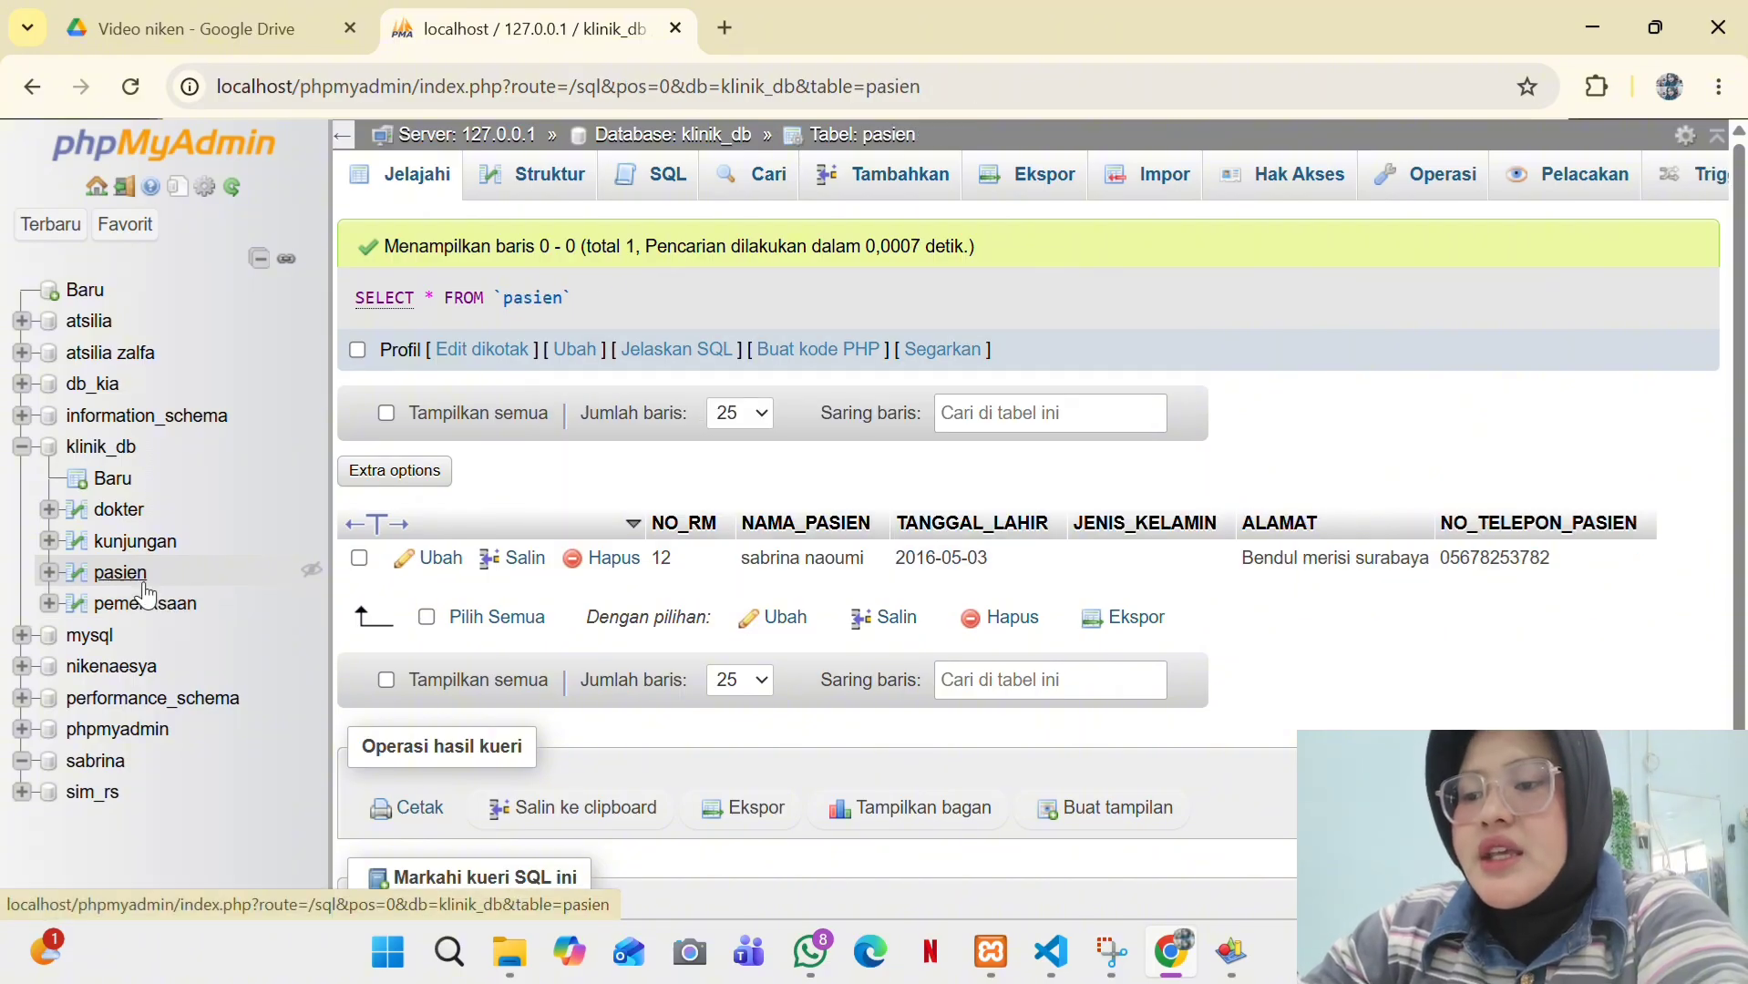
left_click(135, 544)
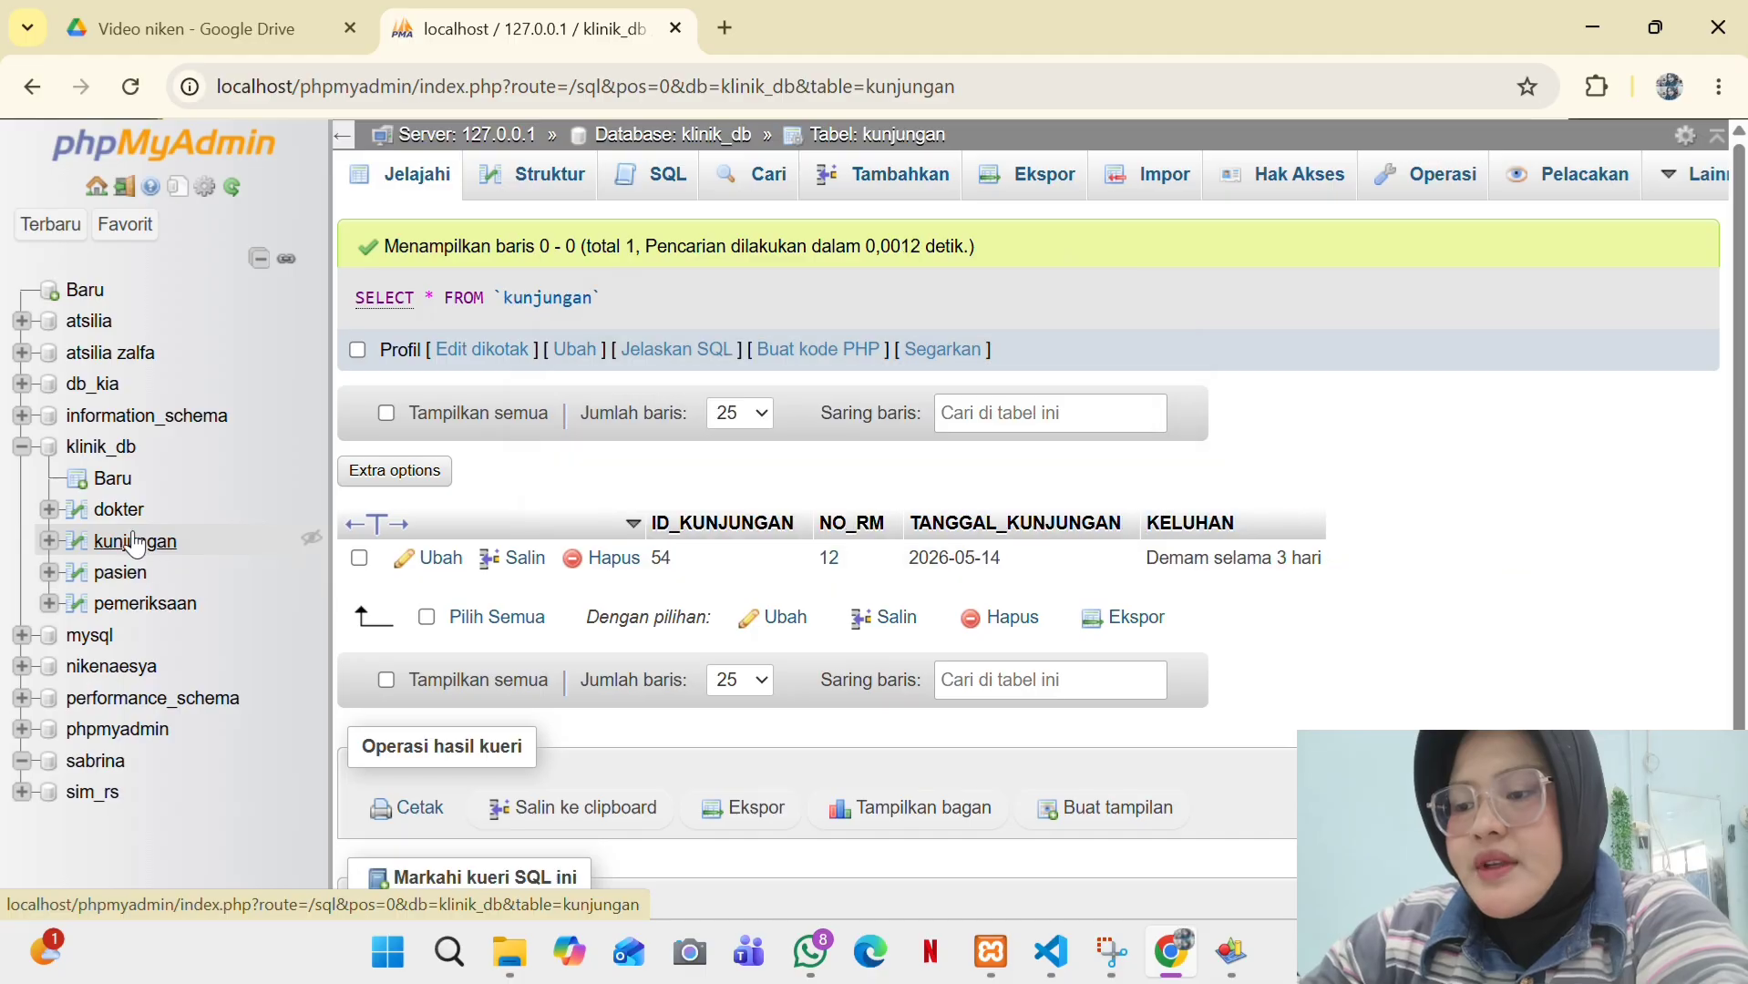
left_click(125, 518)
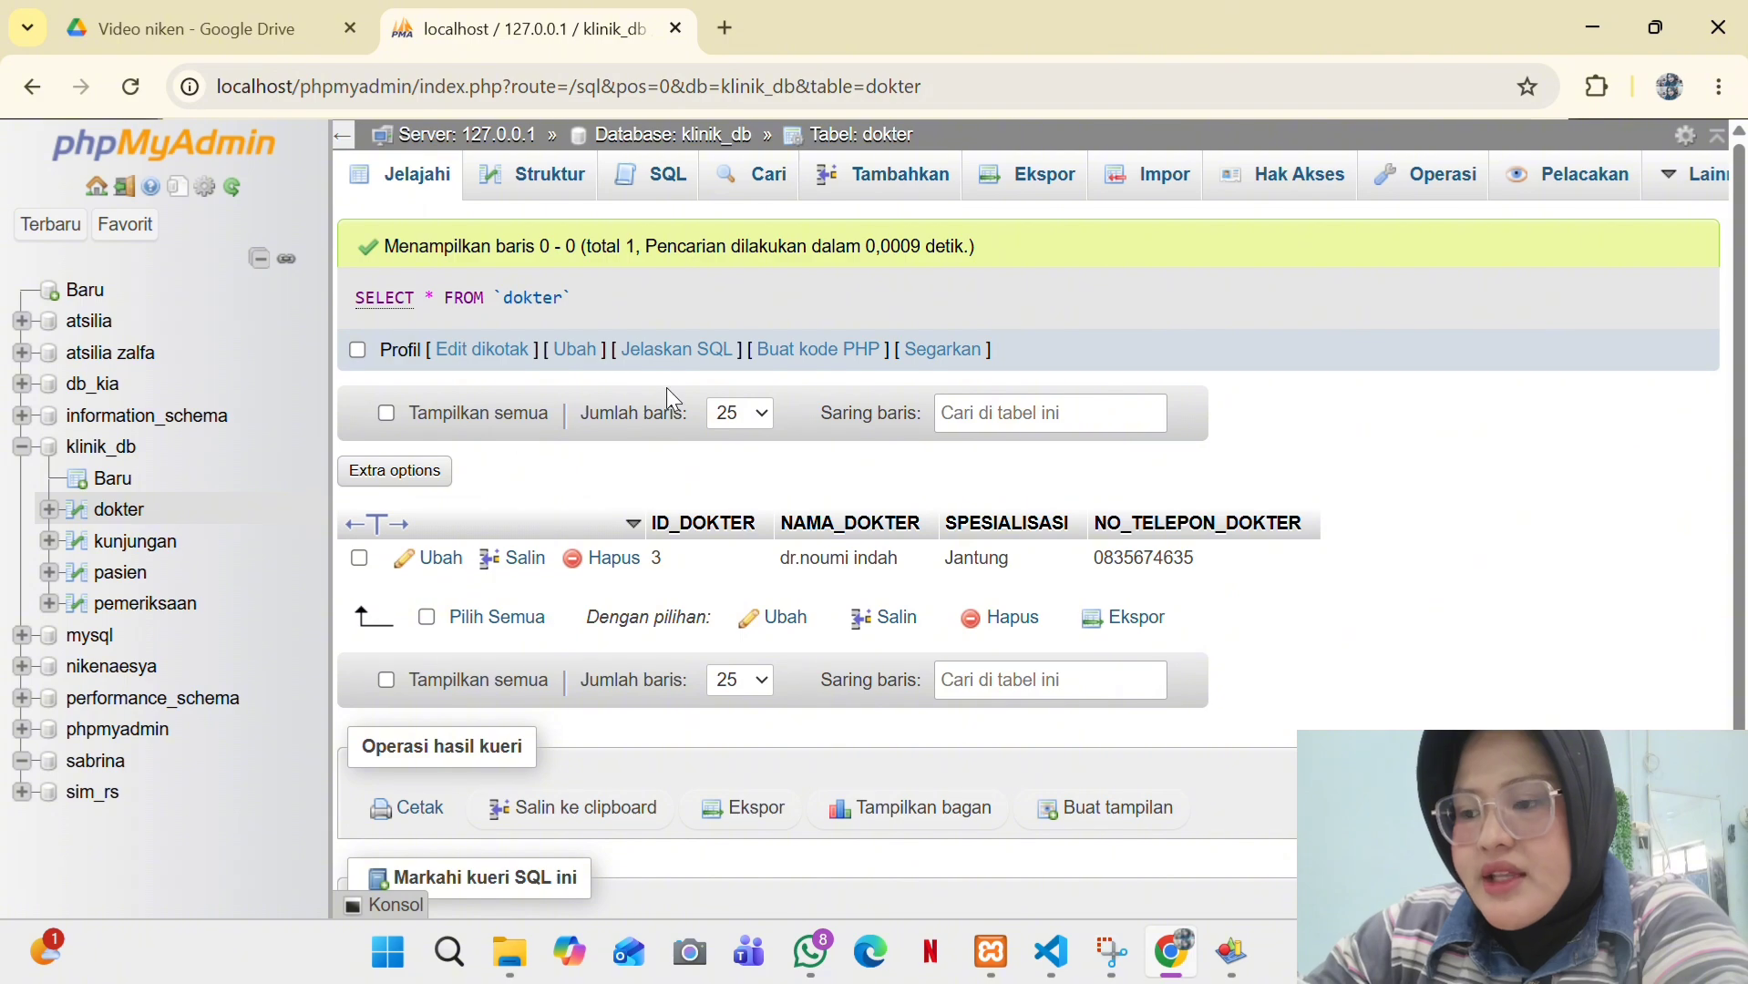
left_click(1719, 168)
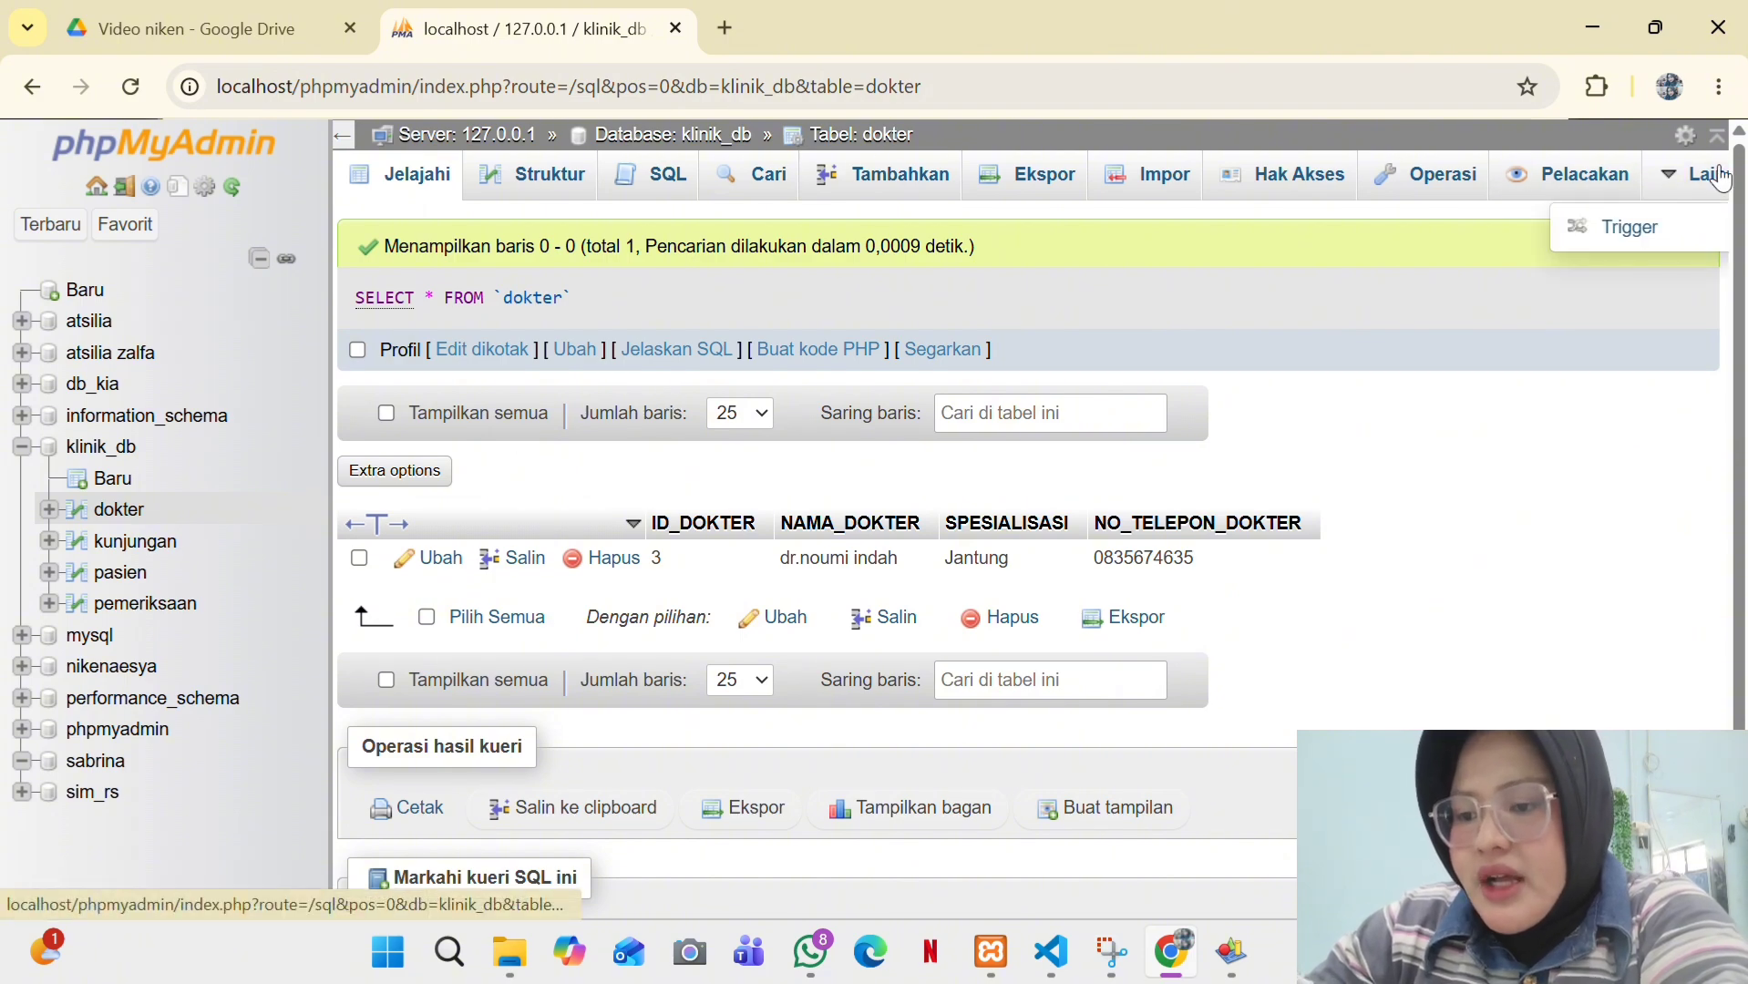